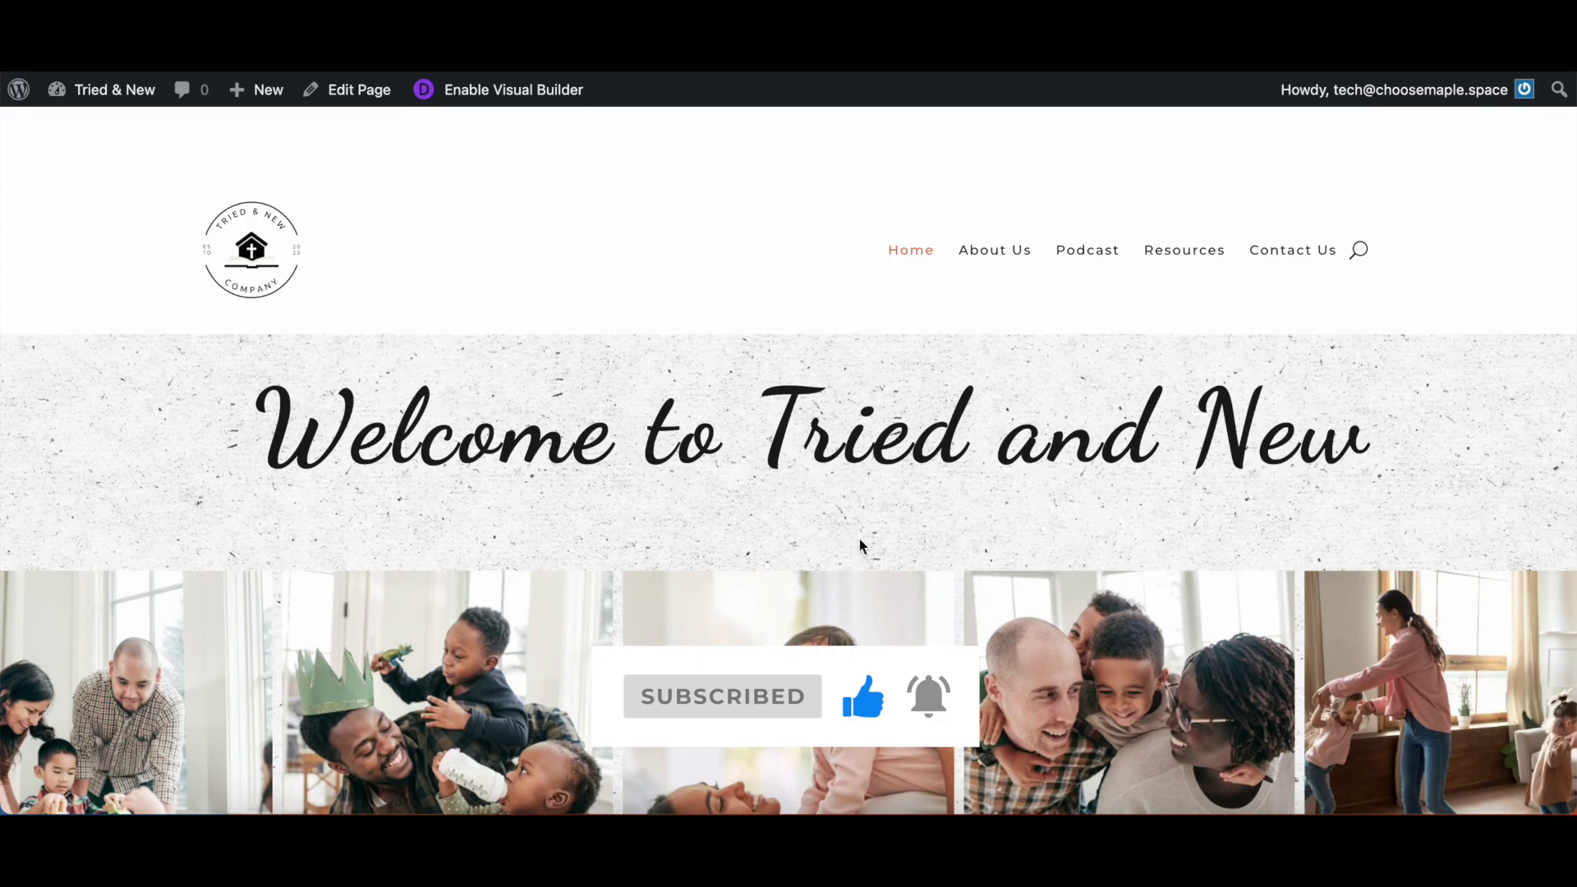
Enable the Visual Builder on the homepage, expand the page settings bar, and preview at 768px tablet width
scroll(550, 462, "down", 10)
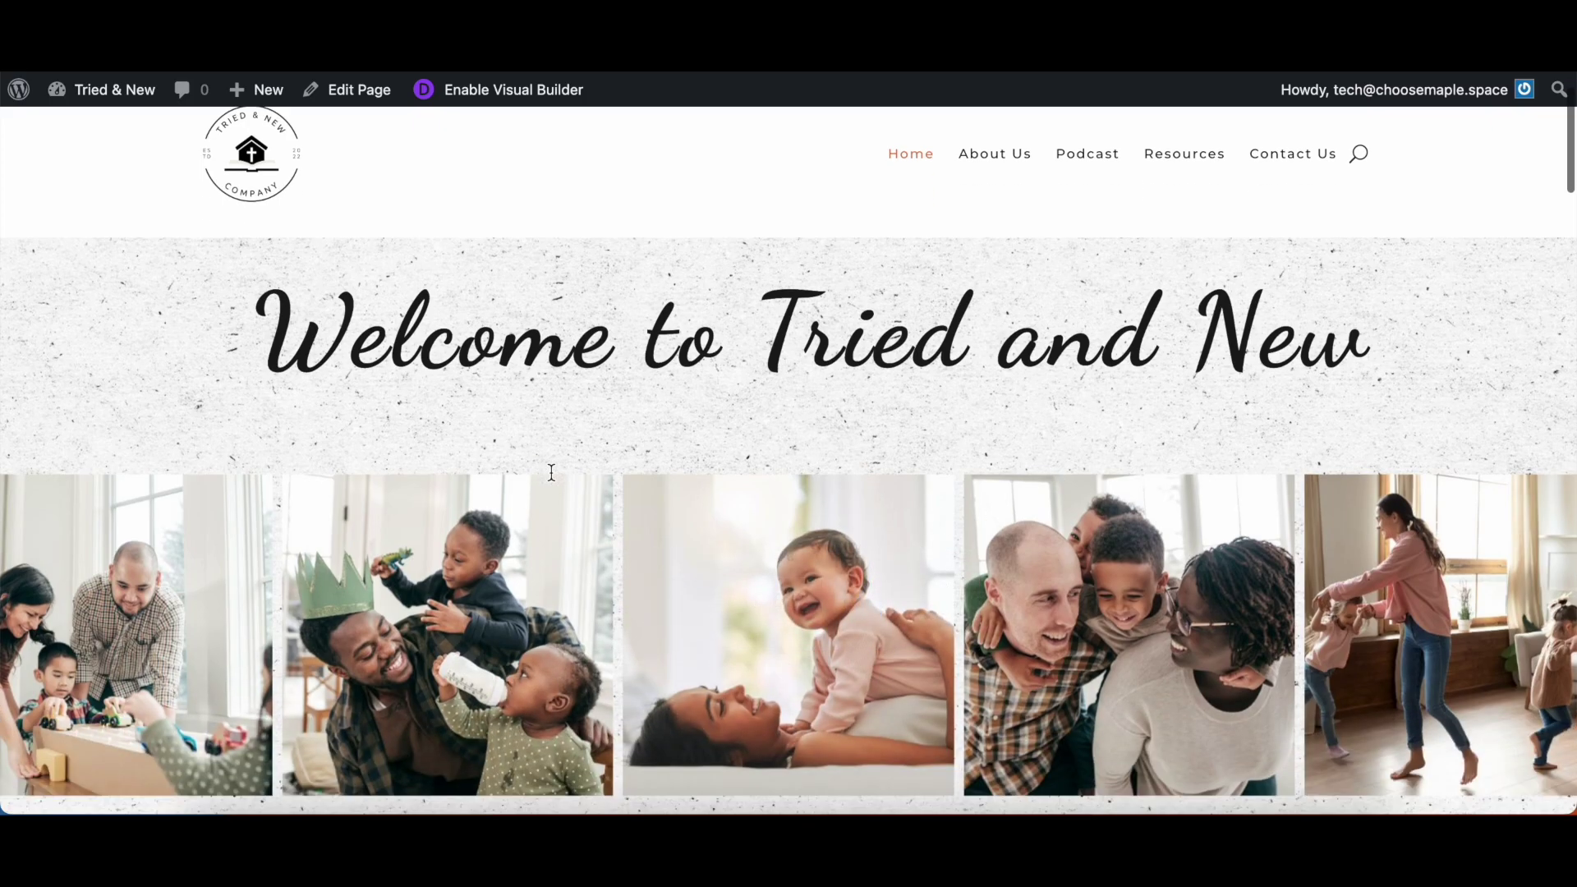
scroll(550, 462, "down", 20)
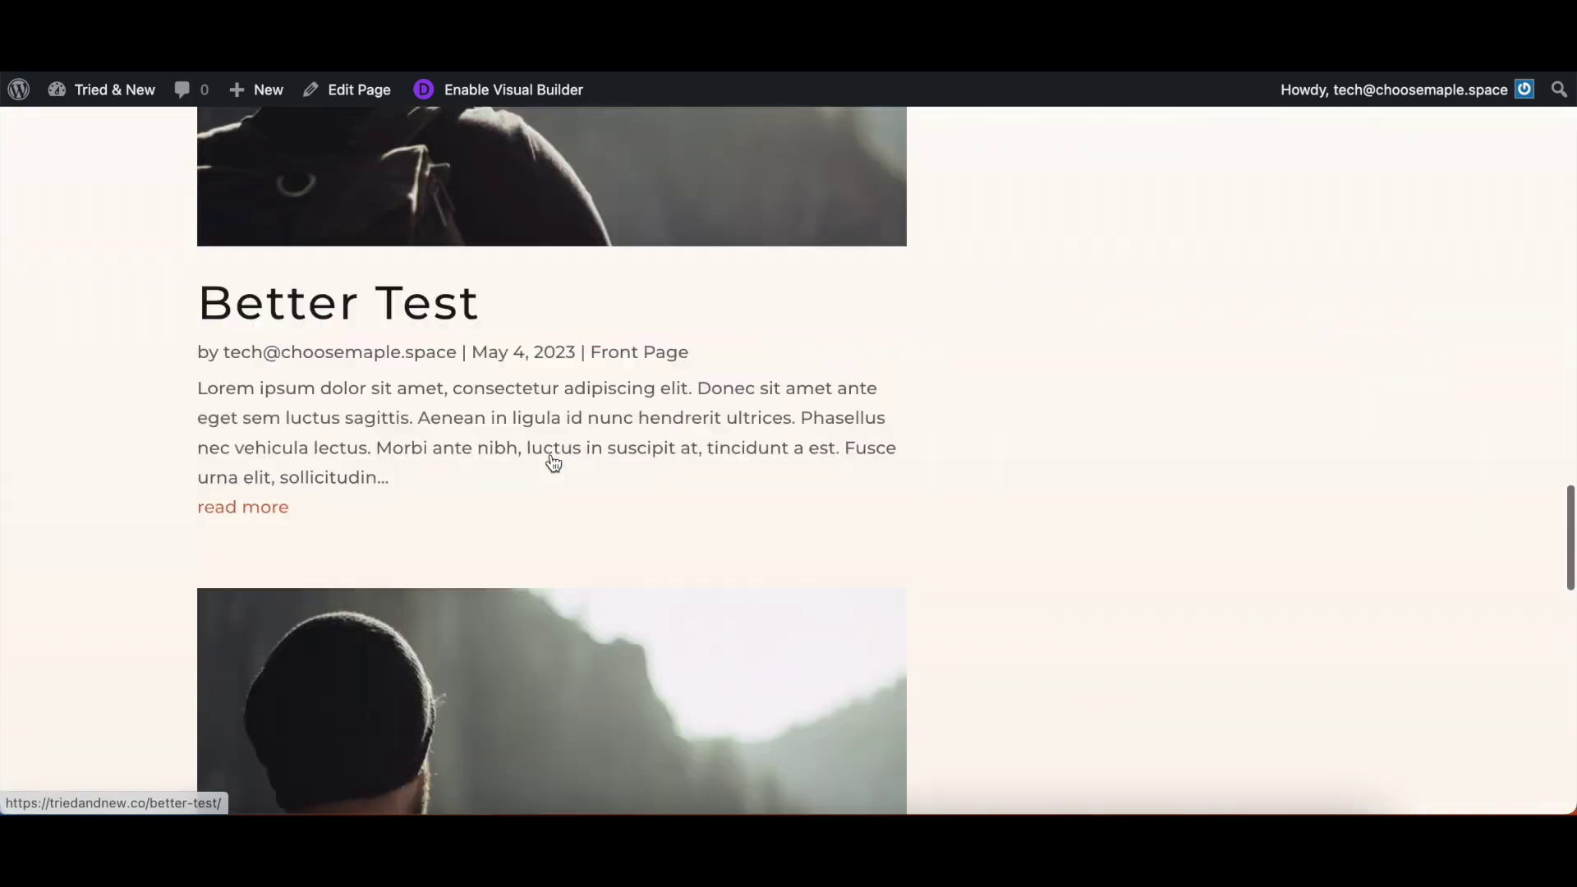
scroll(550, 461, "up", 20)
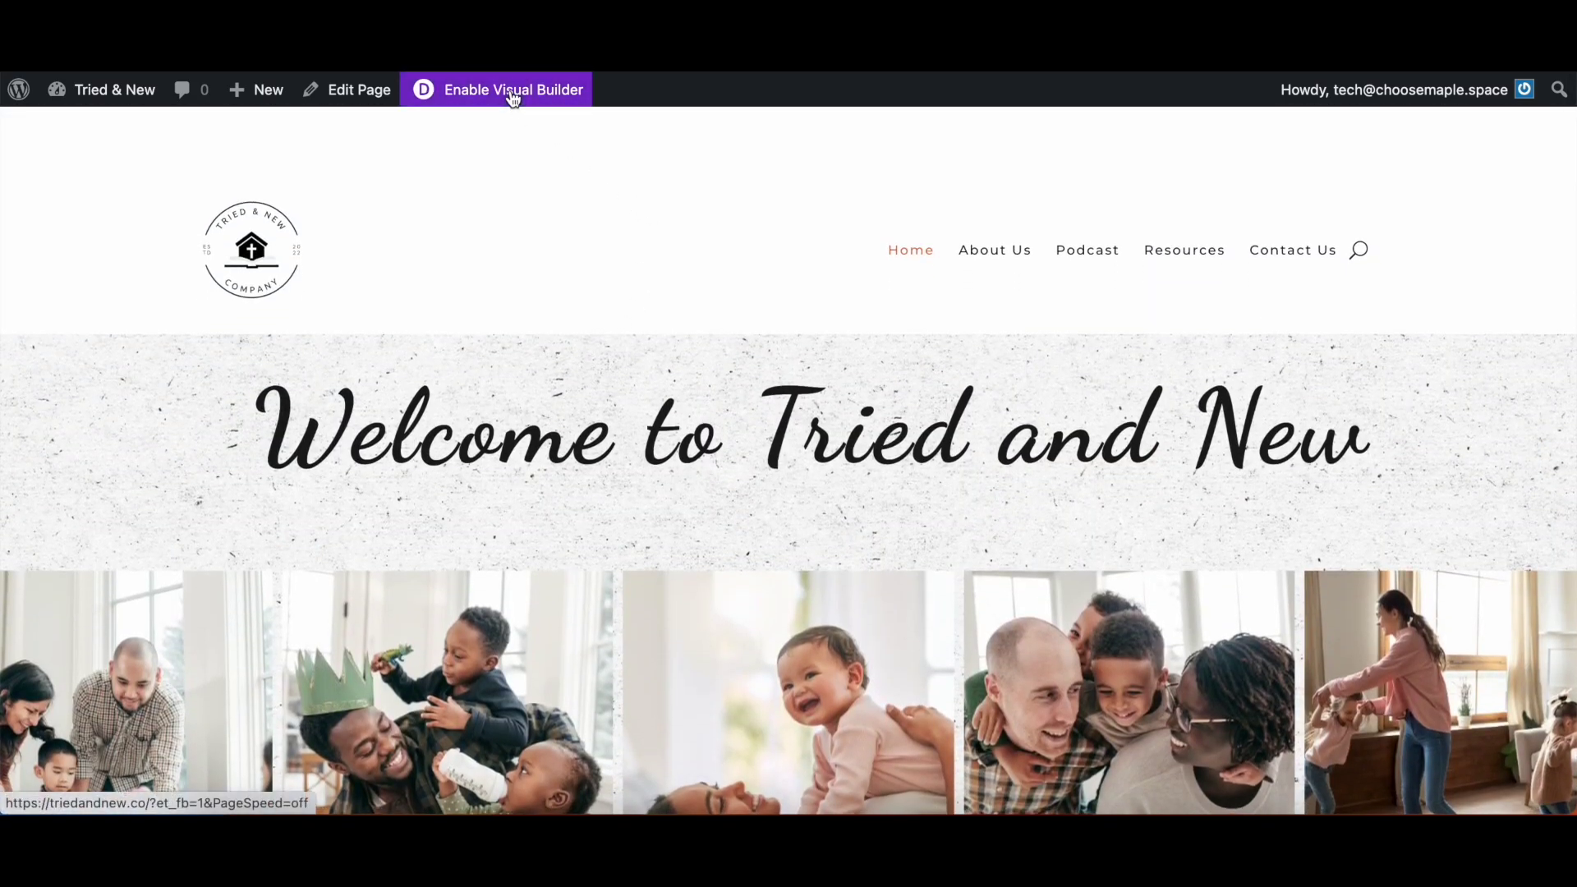
left_click(513, 92)
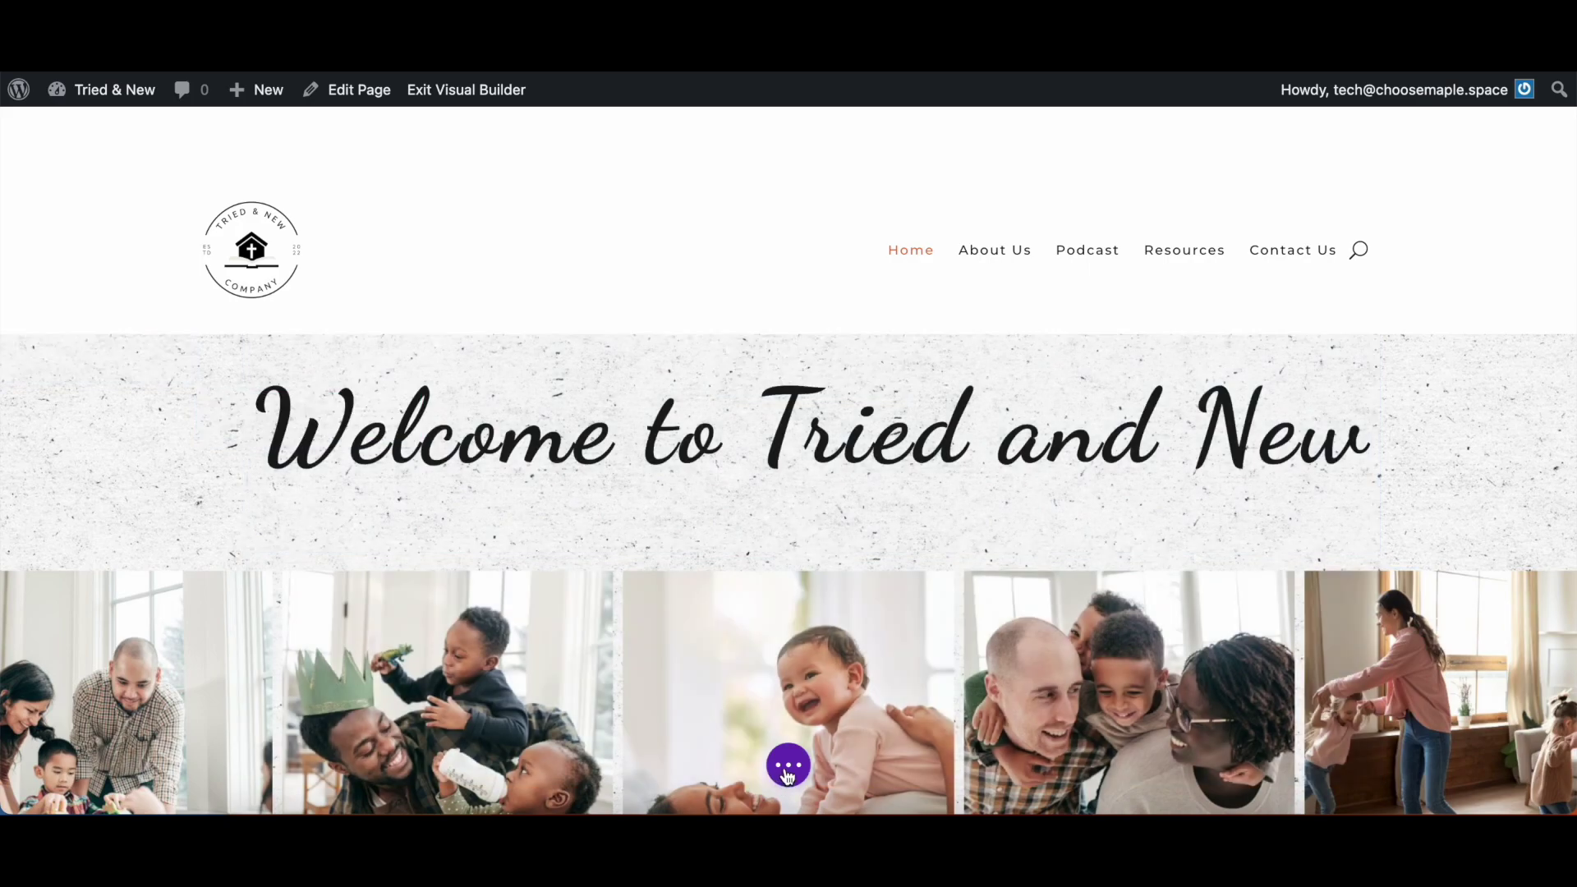
left_click(787, 768)
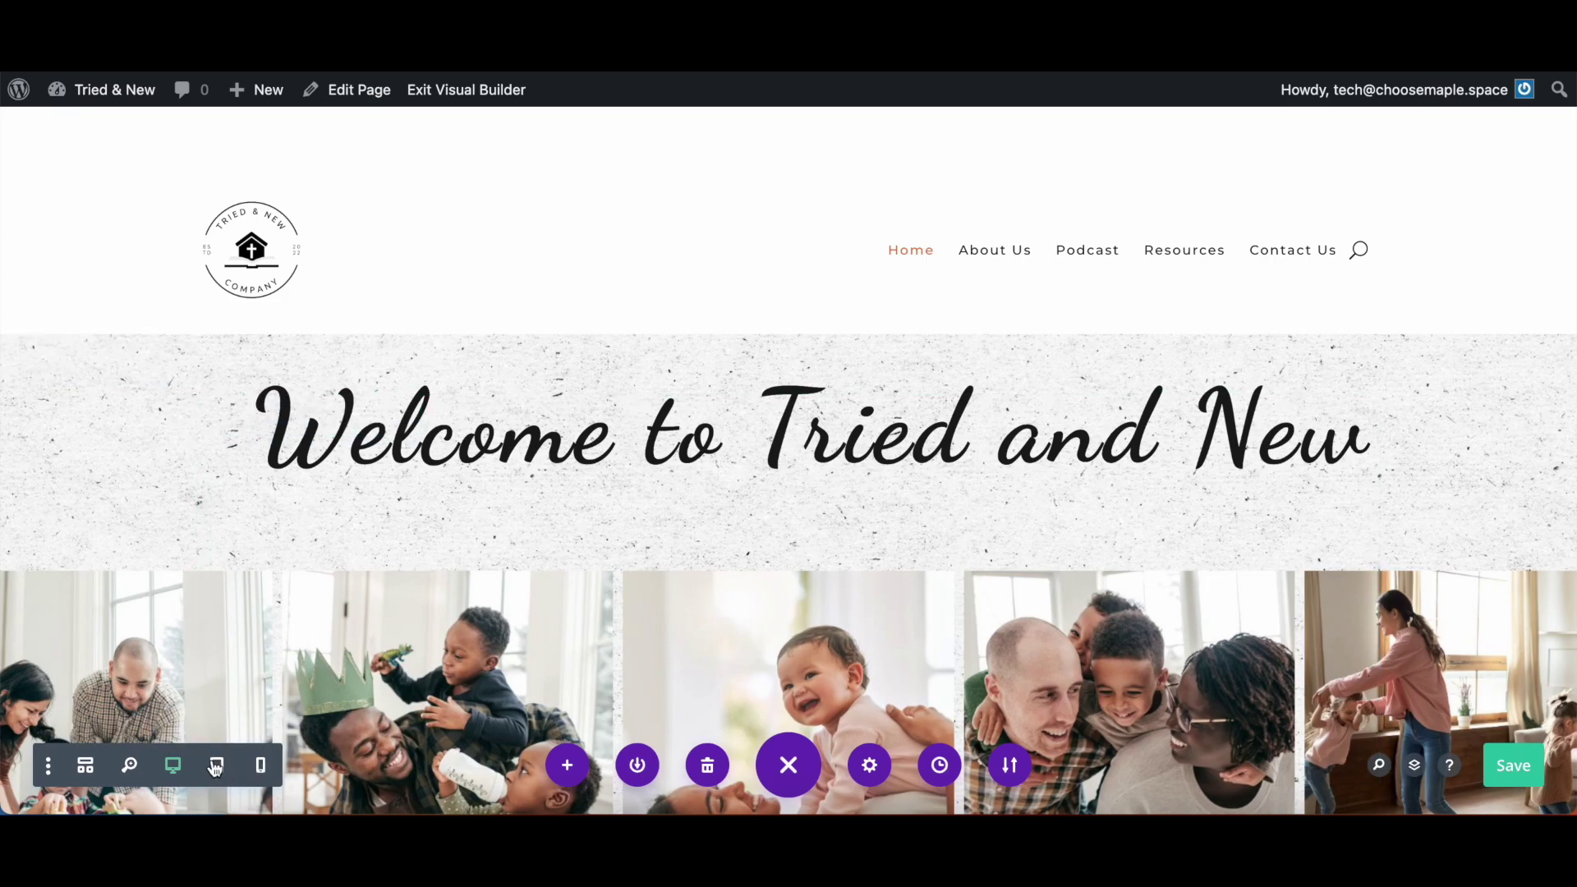
left_click(216, 766)
scroll(565, 611, "down", 4)
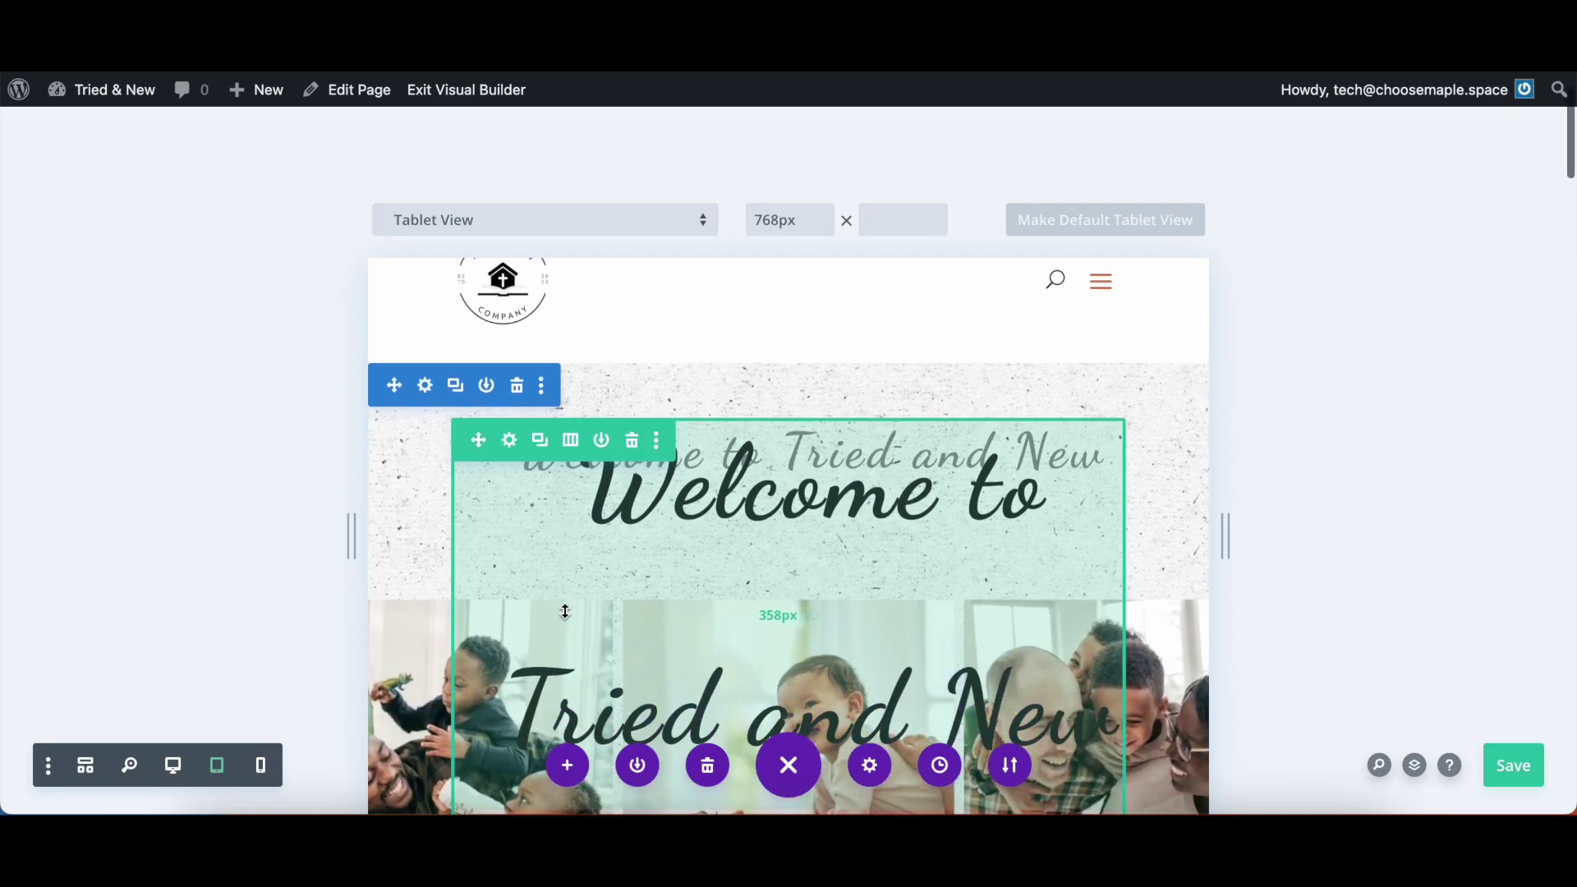
scroll(565, 611, "down", 1)
scroll(565, 611, "up", 2)
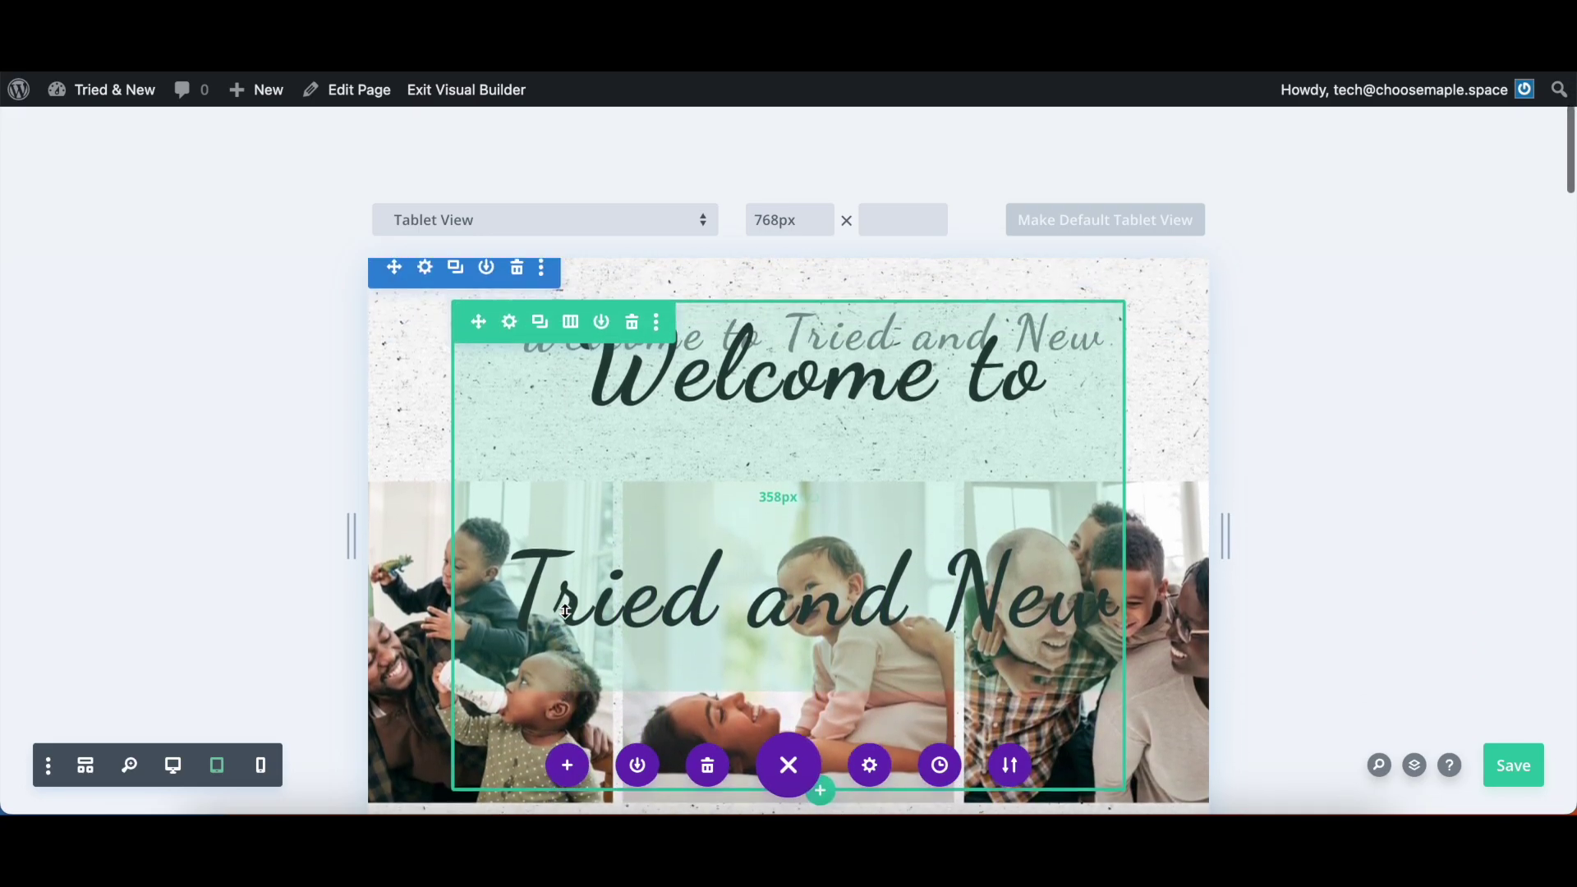
scroll(565, 611, "down", 2)
scroll(565, 611, "down", 10)
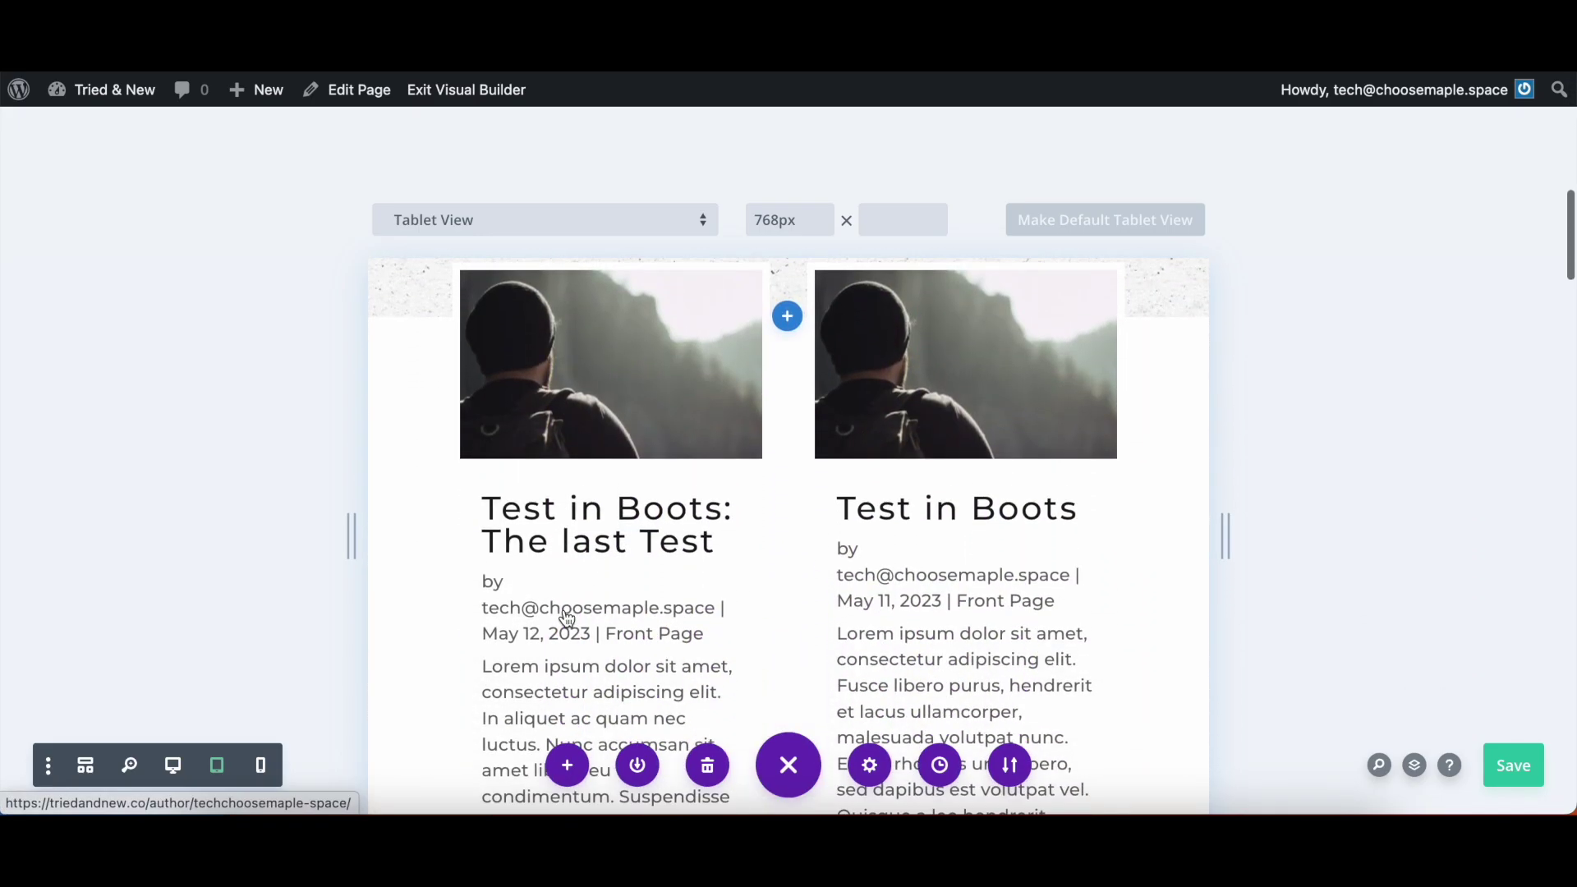
scroll(565, 611, "down", 15)
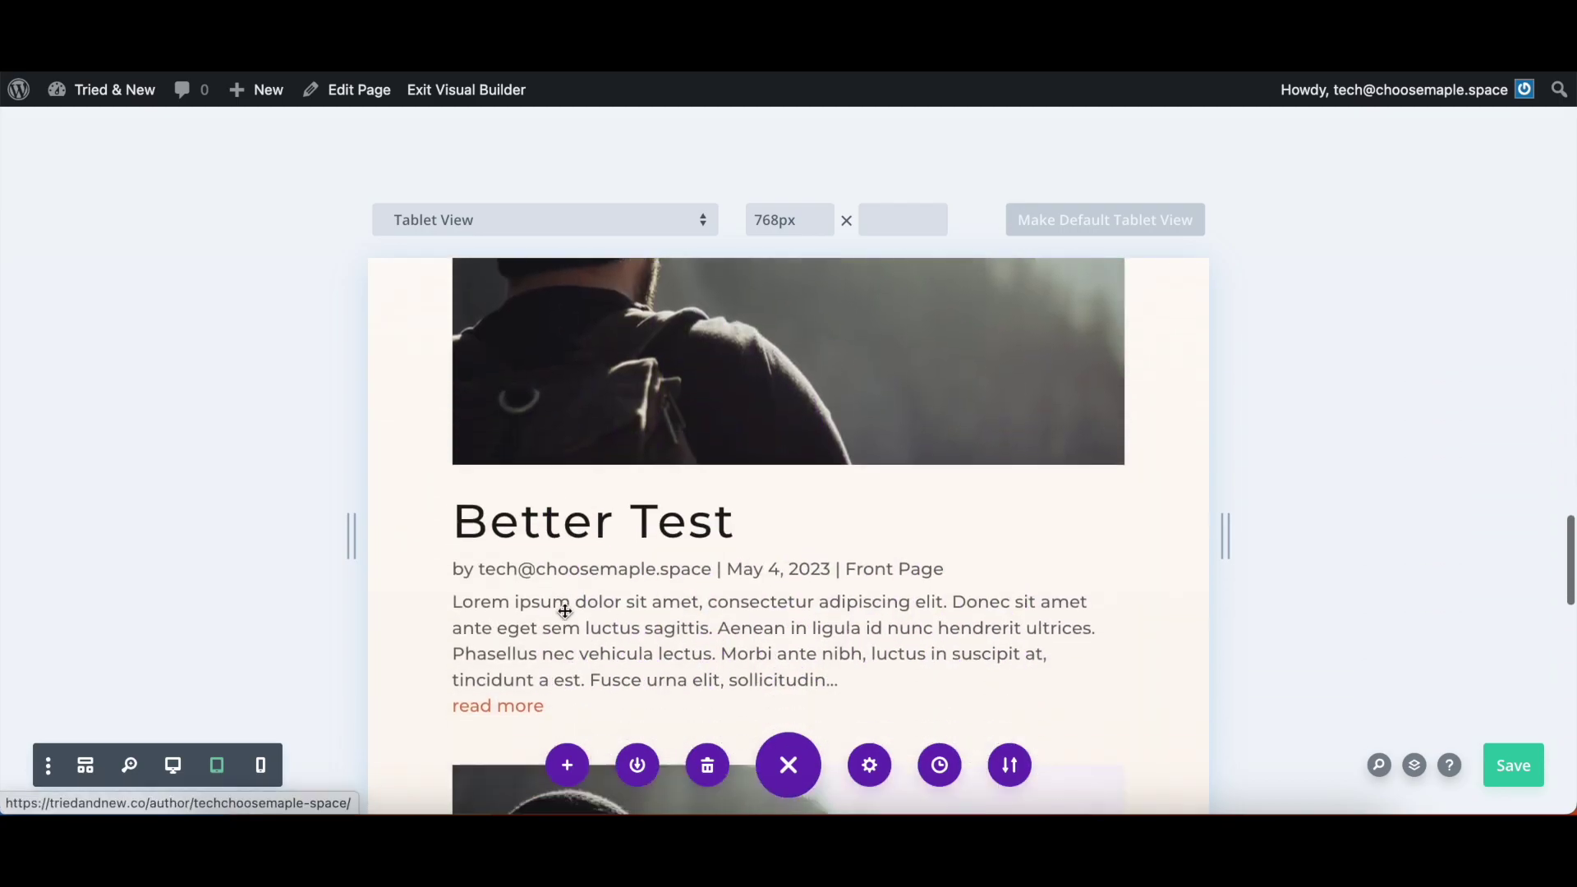
scroll(566, 615, "up", 20)
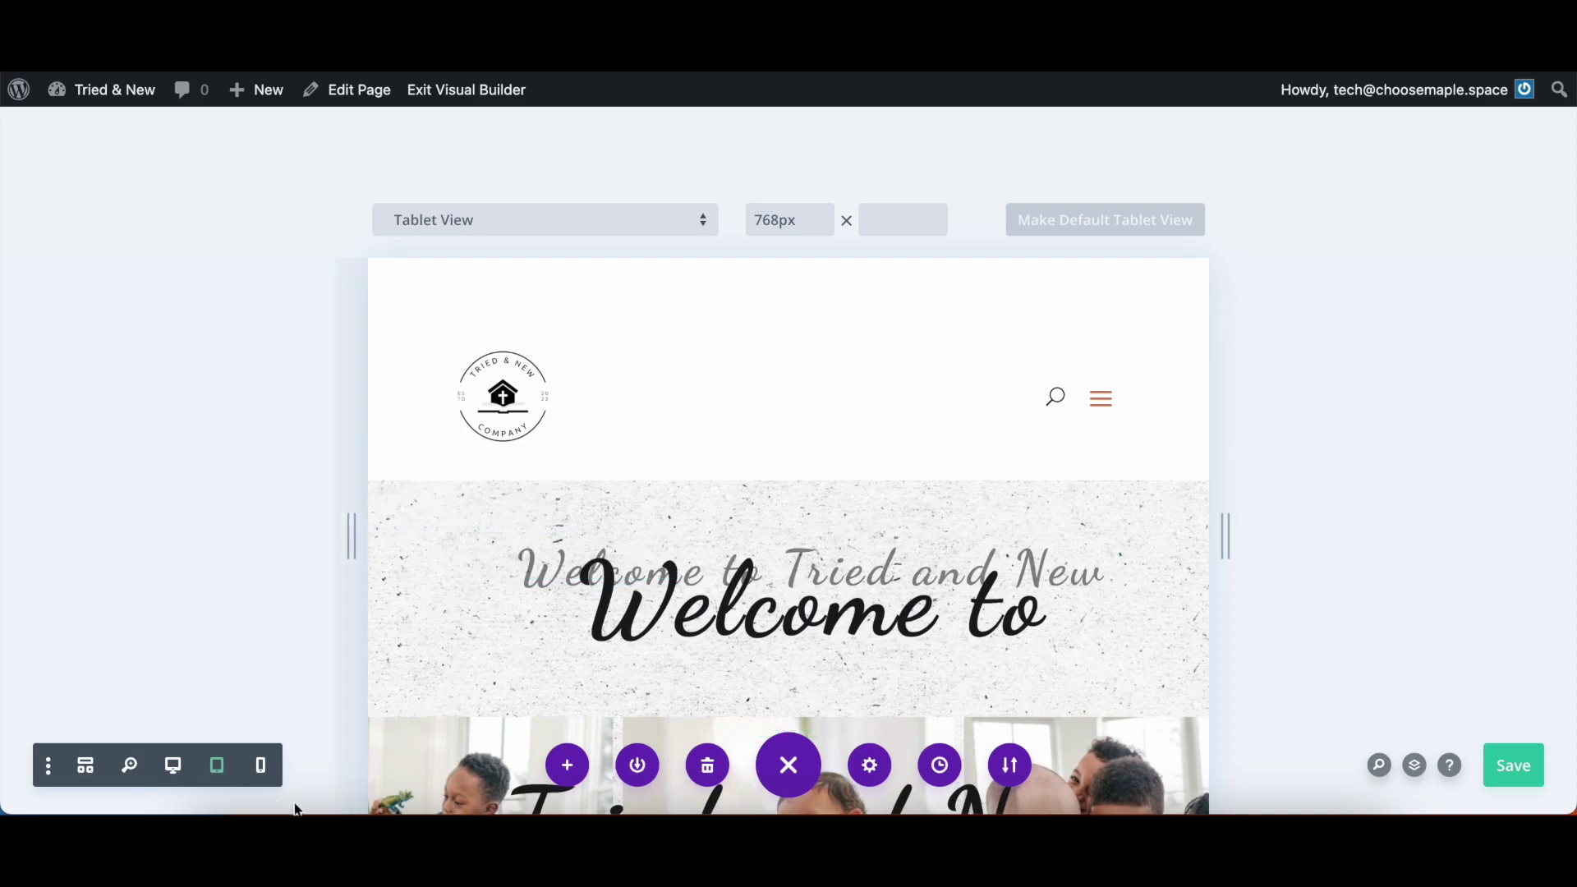
left_click(262, 767)
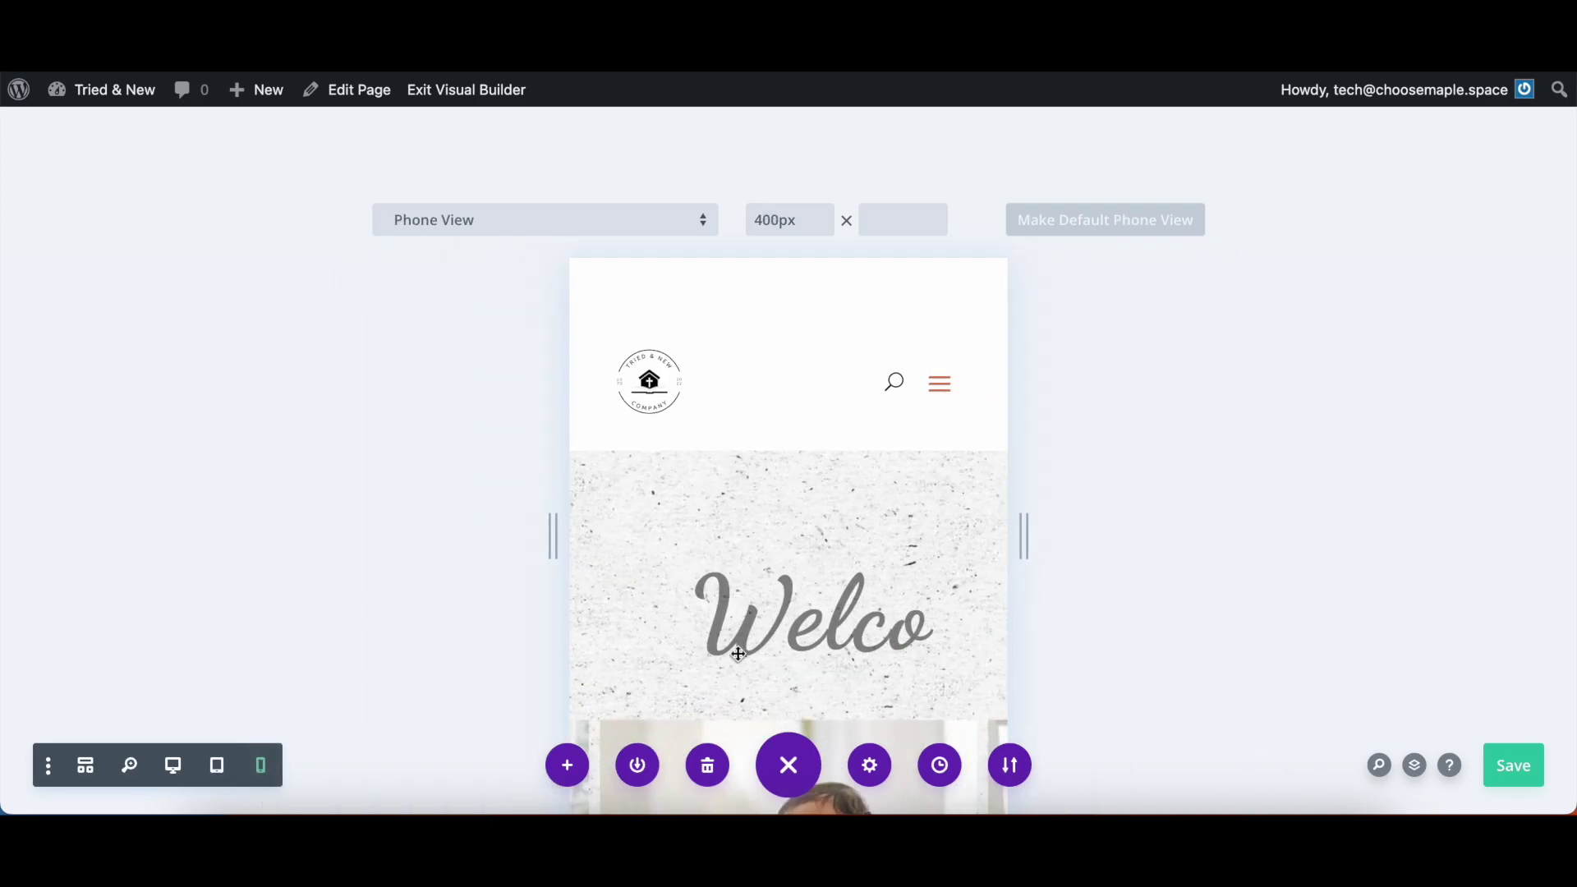
scroll(748, 648, "down", 5)
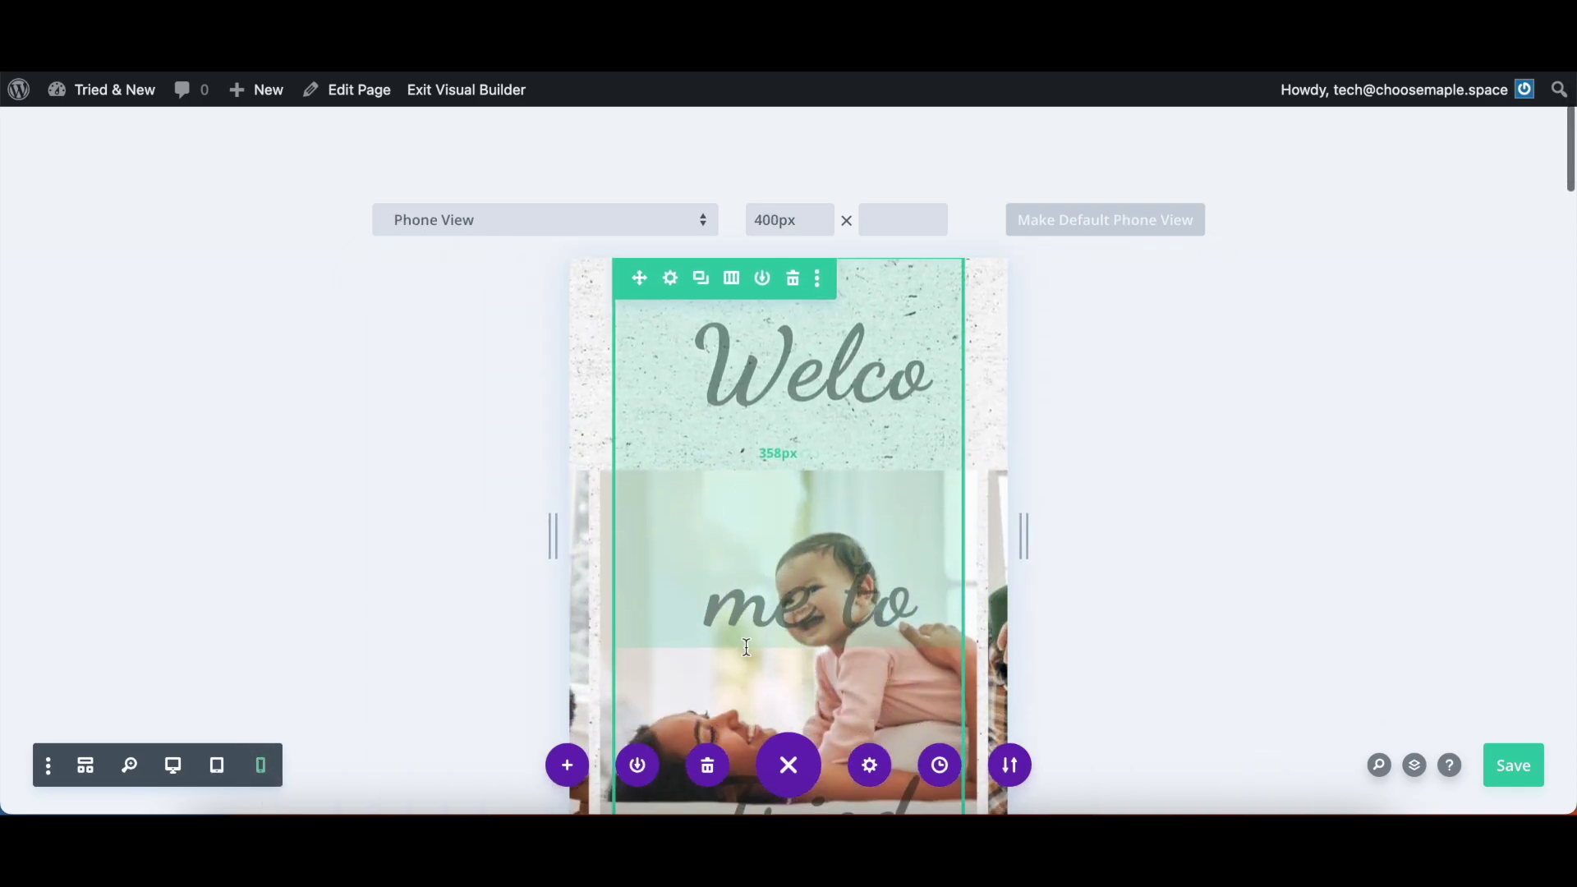
scroll(781, 570, "up", 5)
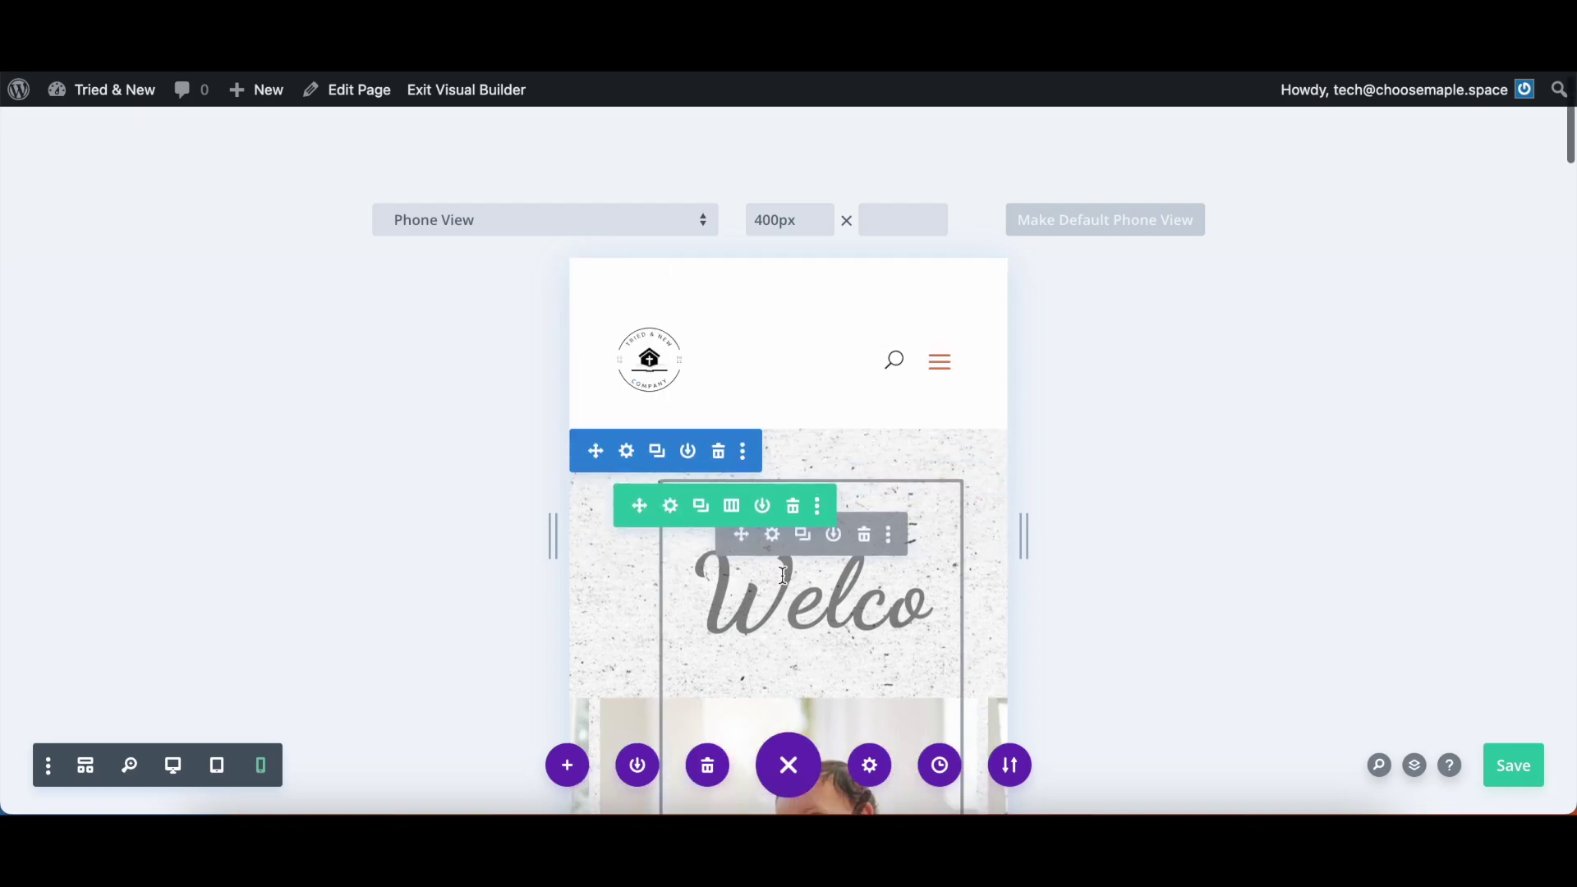
left_click(173, 765)
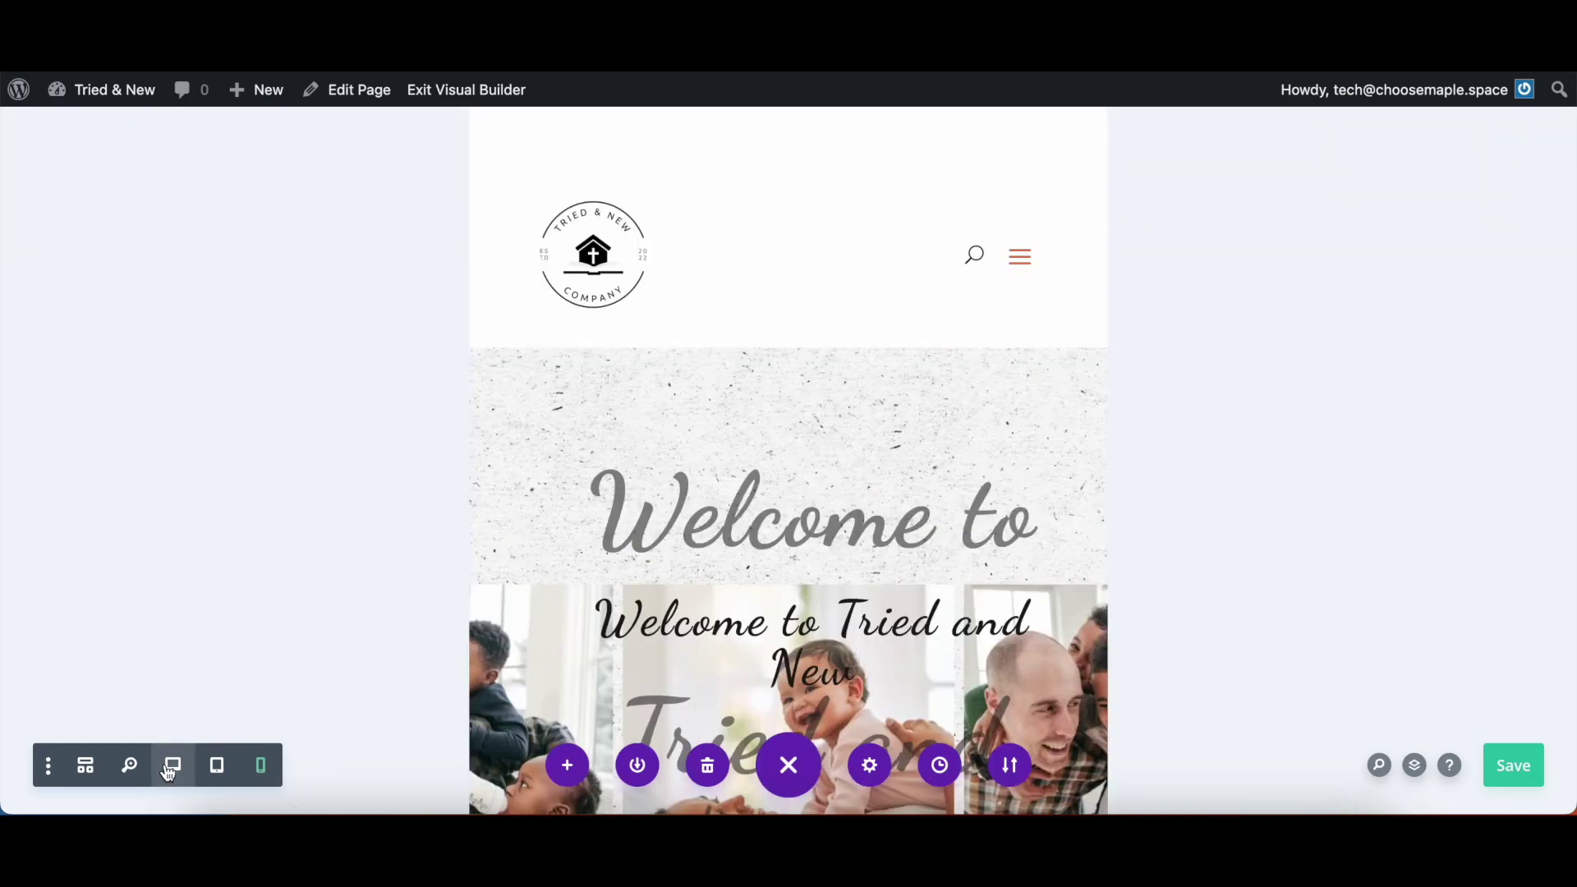
Open the welcome heading's Design settings and expand the Heading Text options
left_click(775, 372)
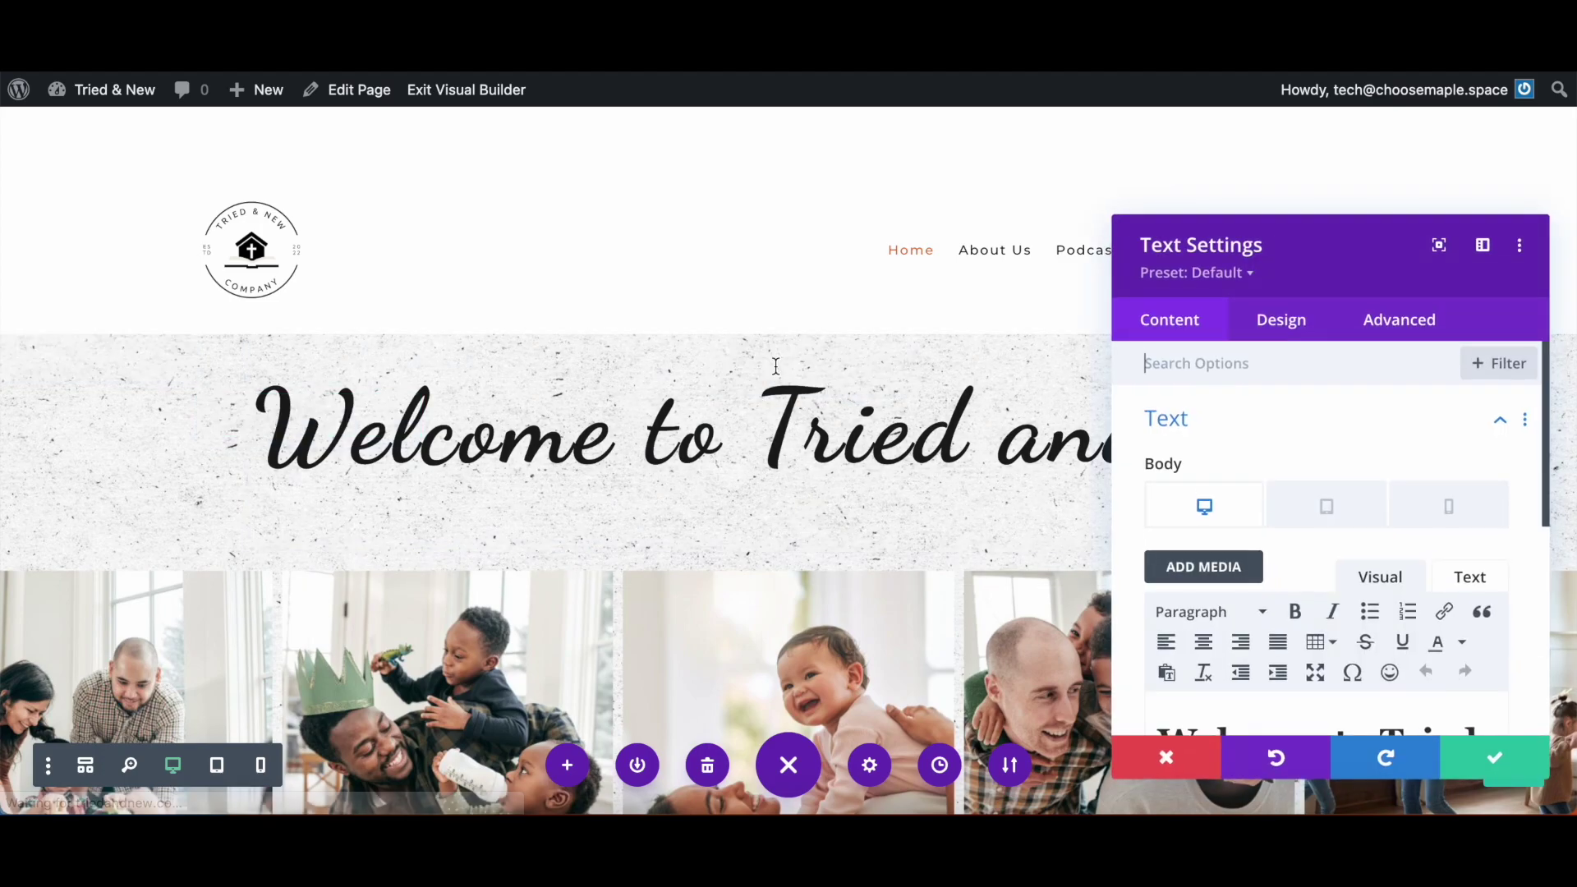
left_click(1283, 322)
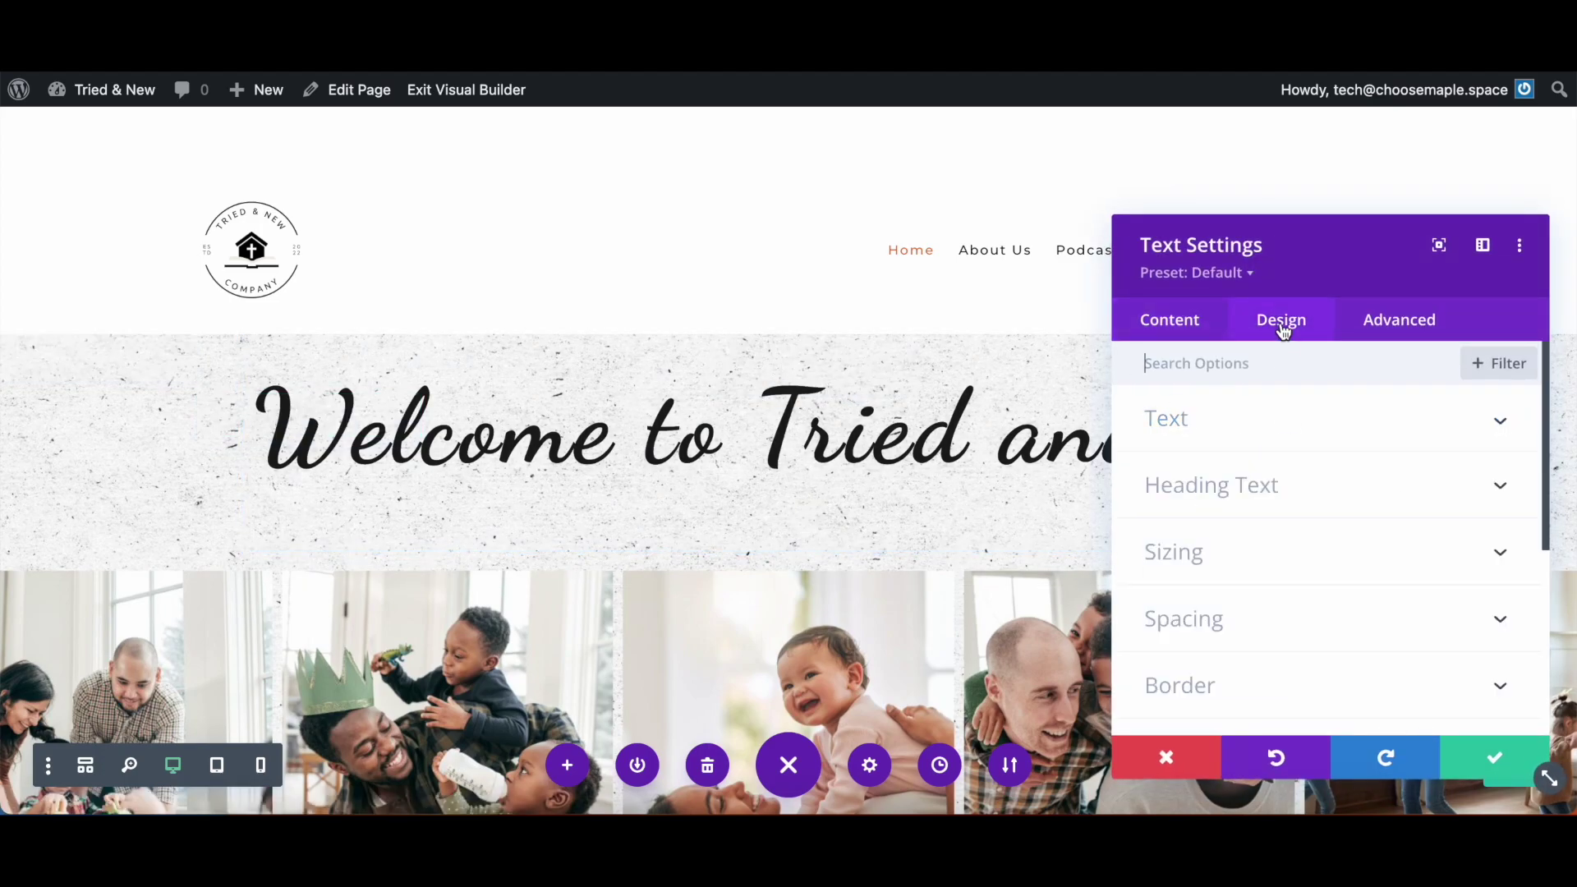
left_click(1370, 438)
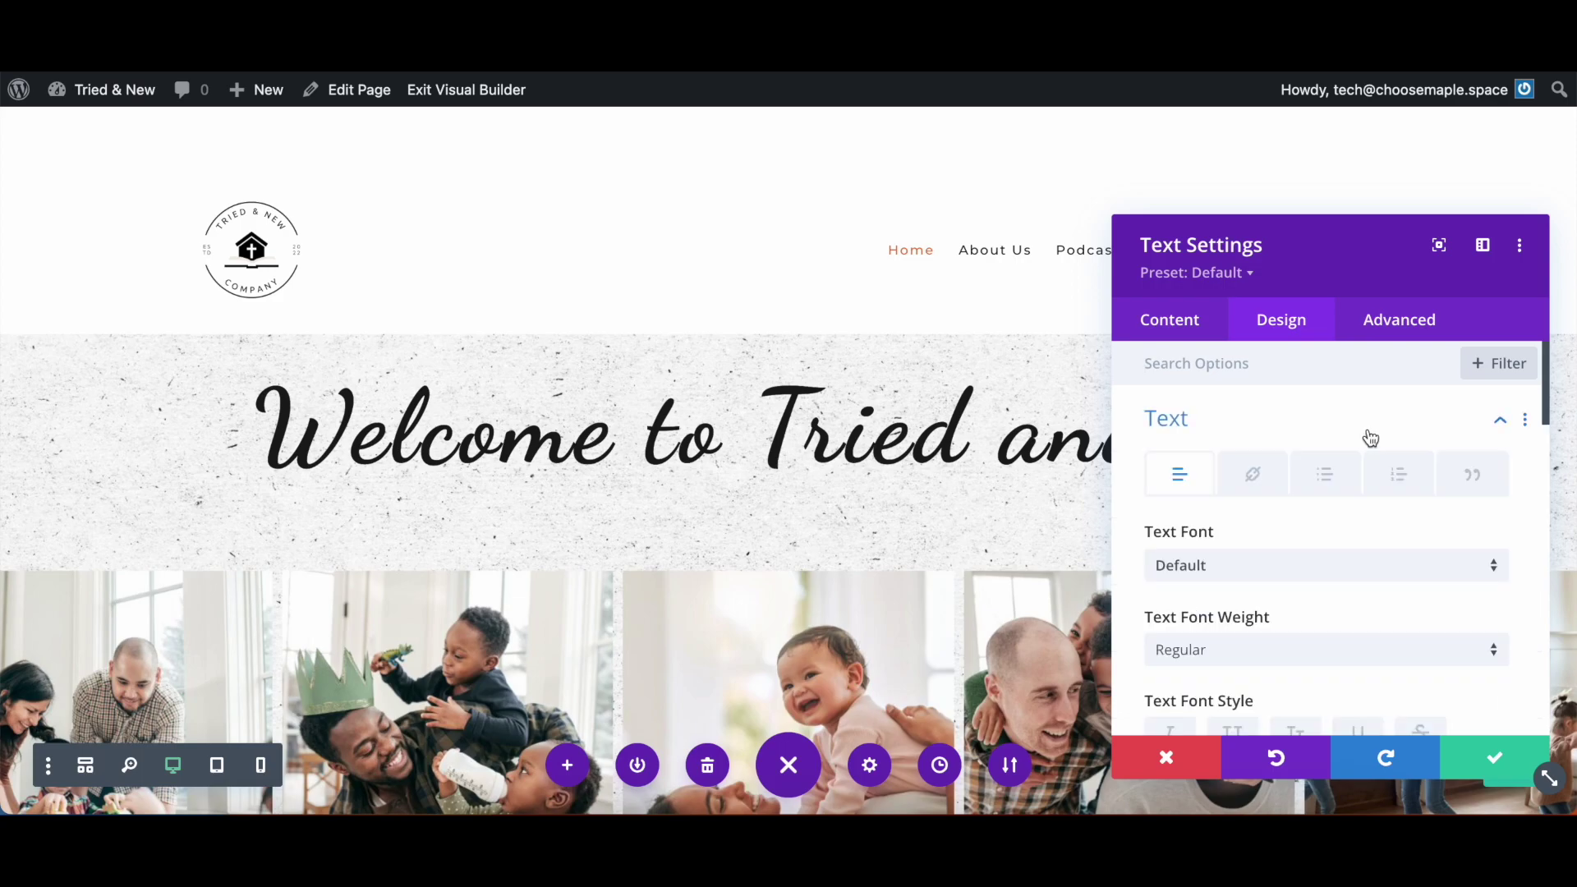
scroll(1348, 598, "down", 4)
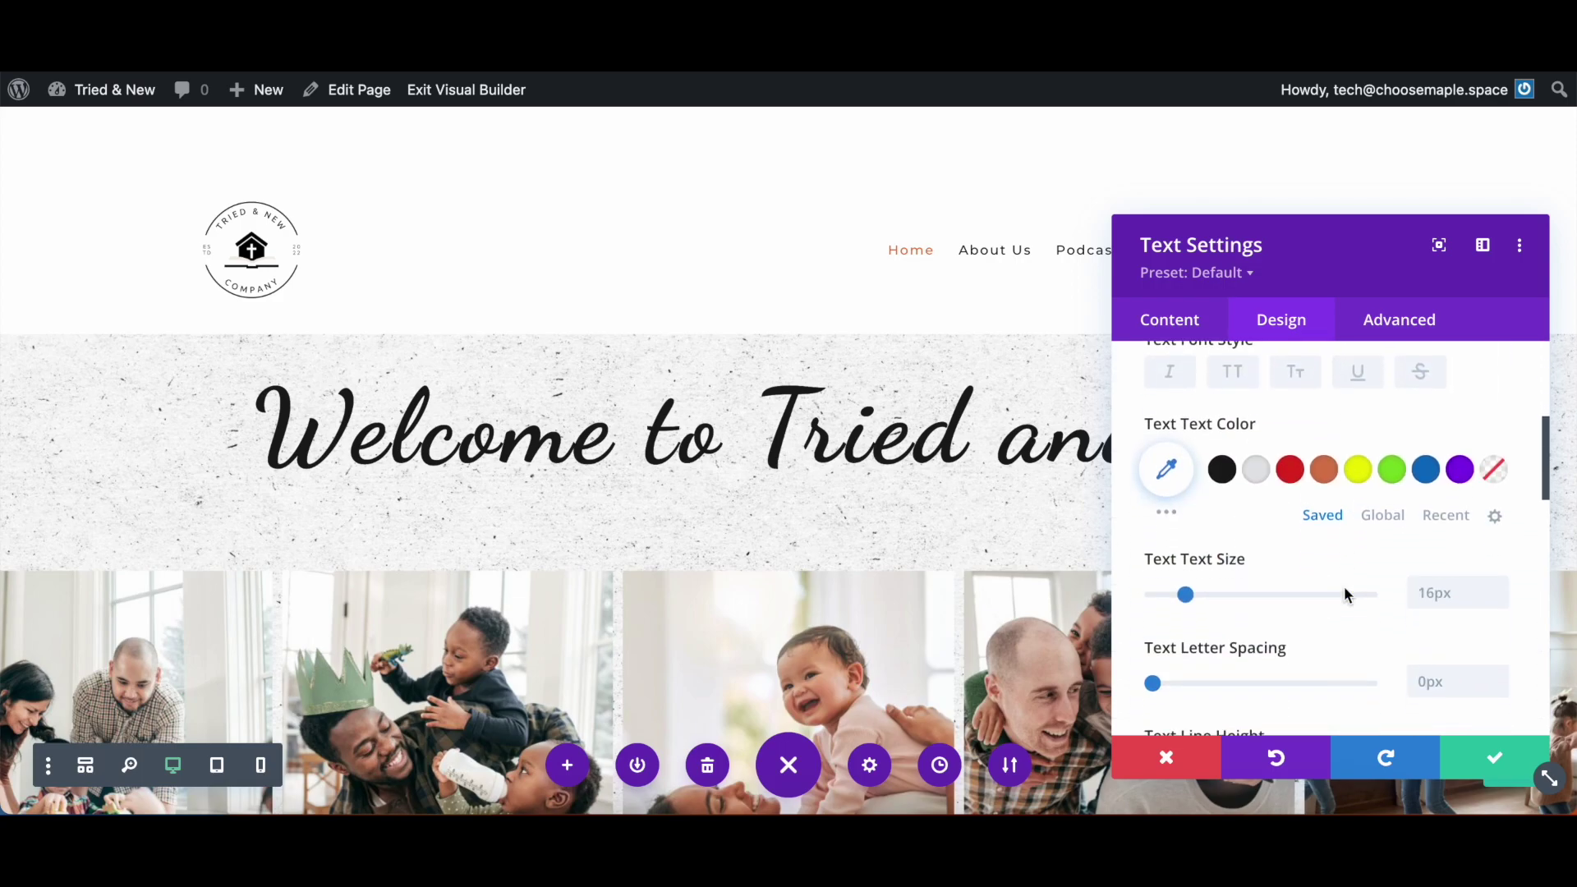
scroll(1344, 585, "up", 4)
left_click(1341, 434)
left_click(1314, 486)
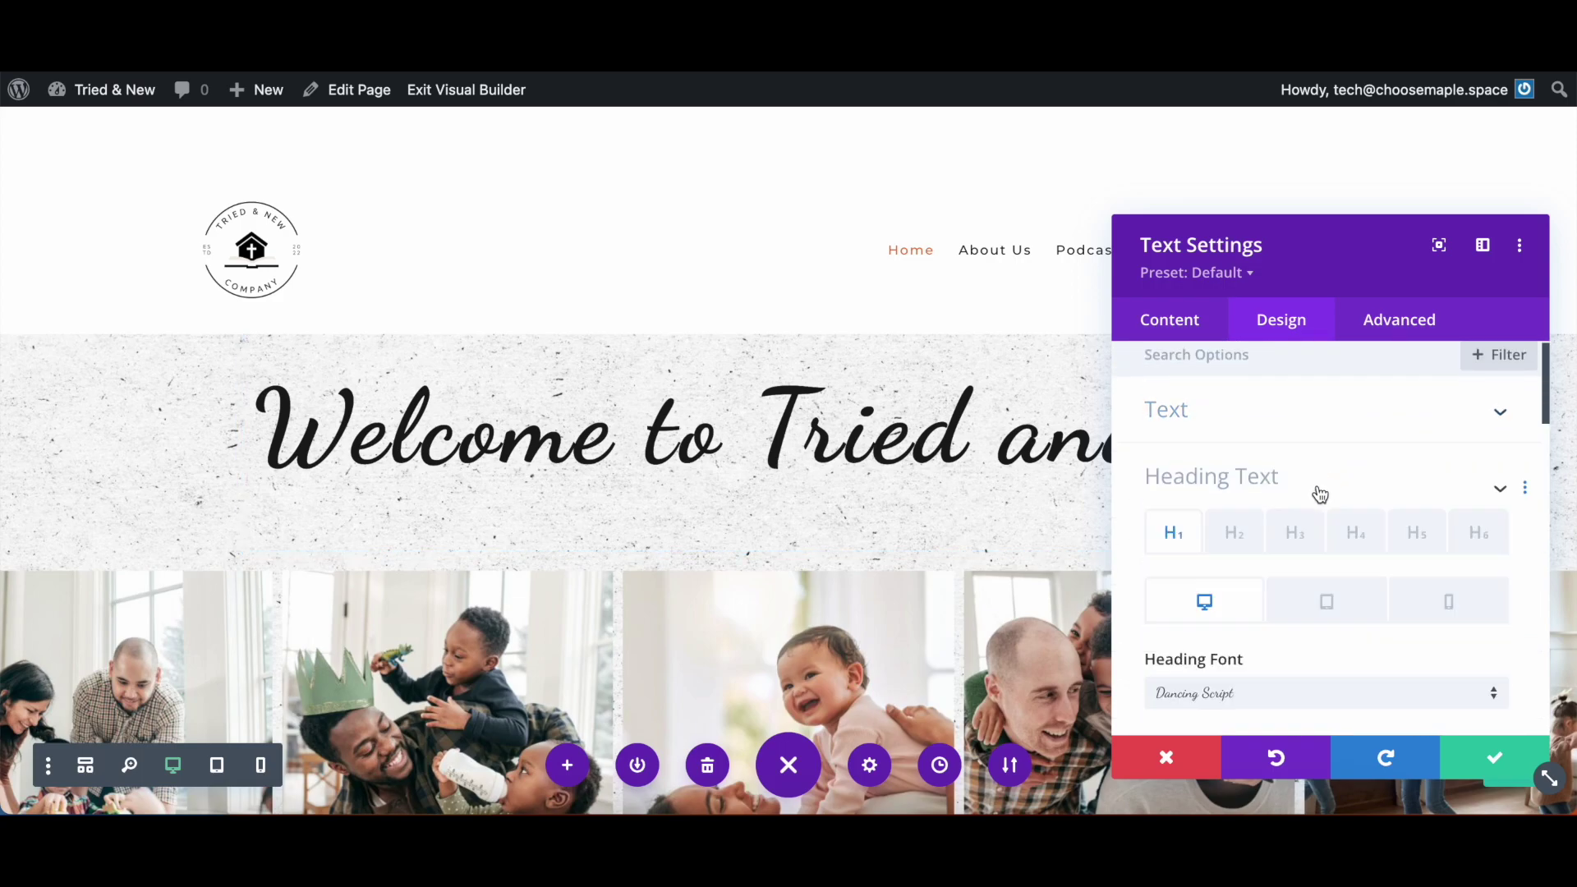
scroll(1319, 492, "down", 5)
scroll(1320, 493, "down", 2)
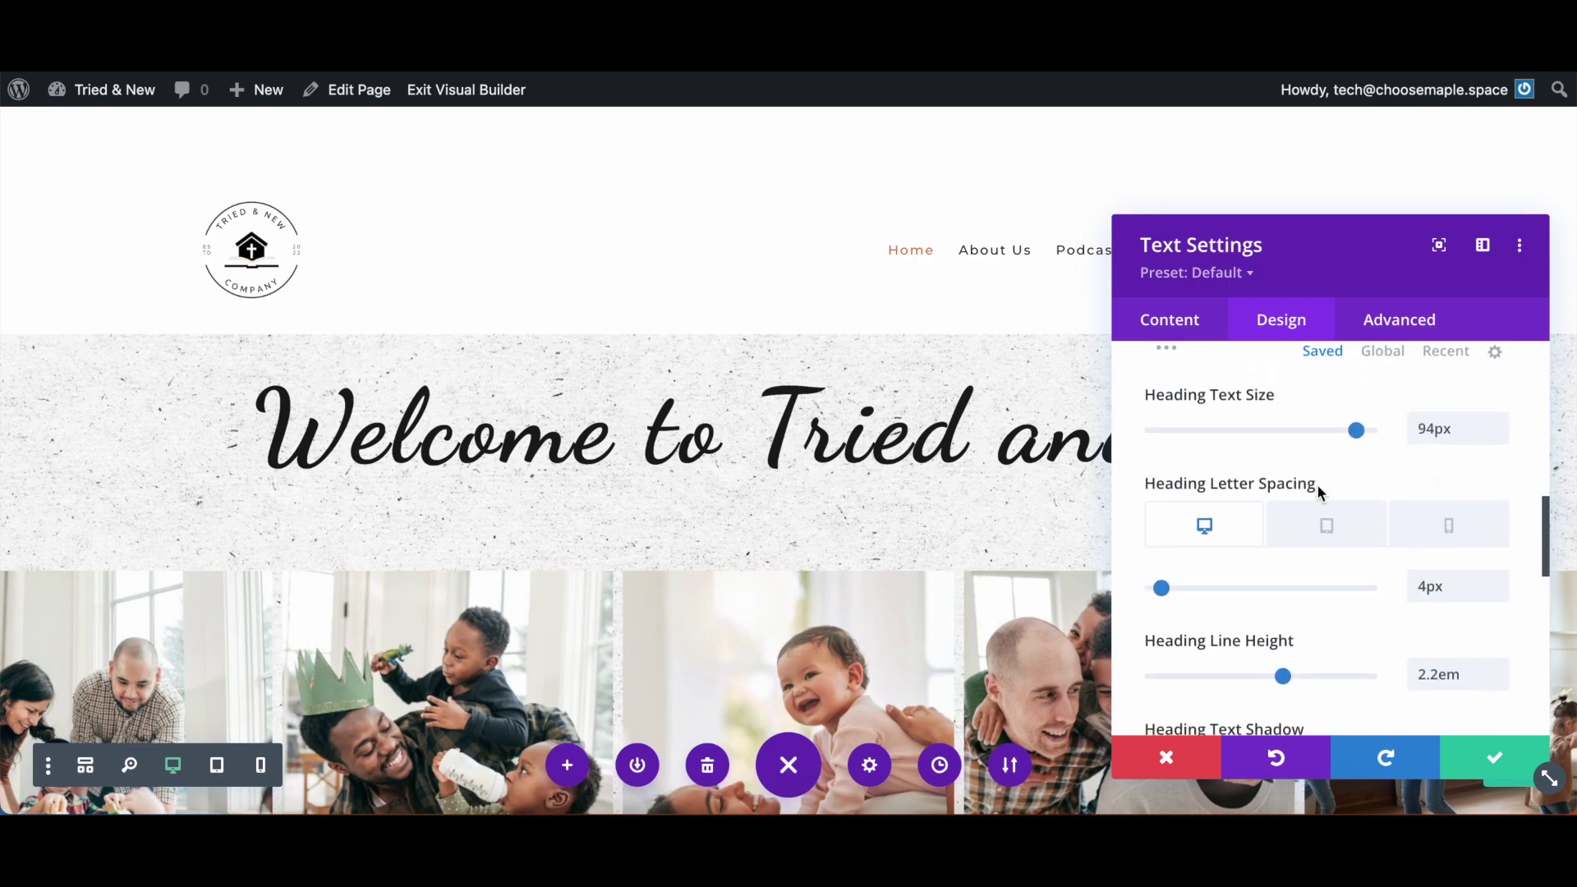
scroll(1317, 484, "up", 1)
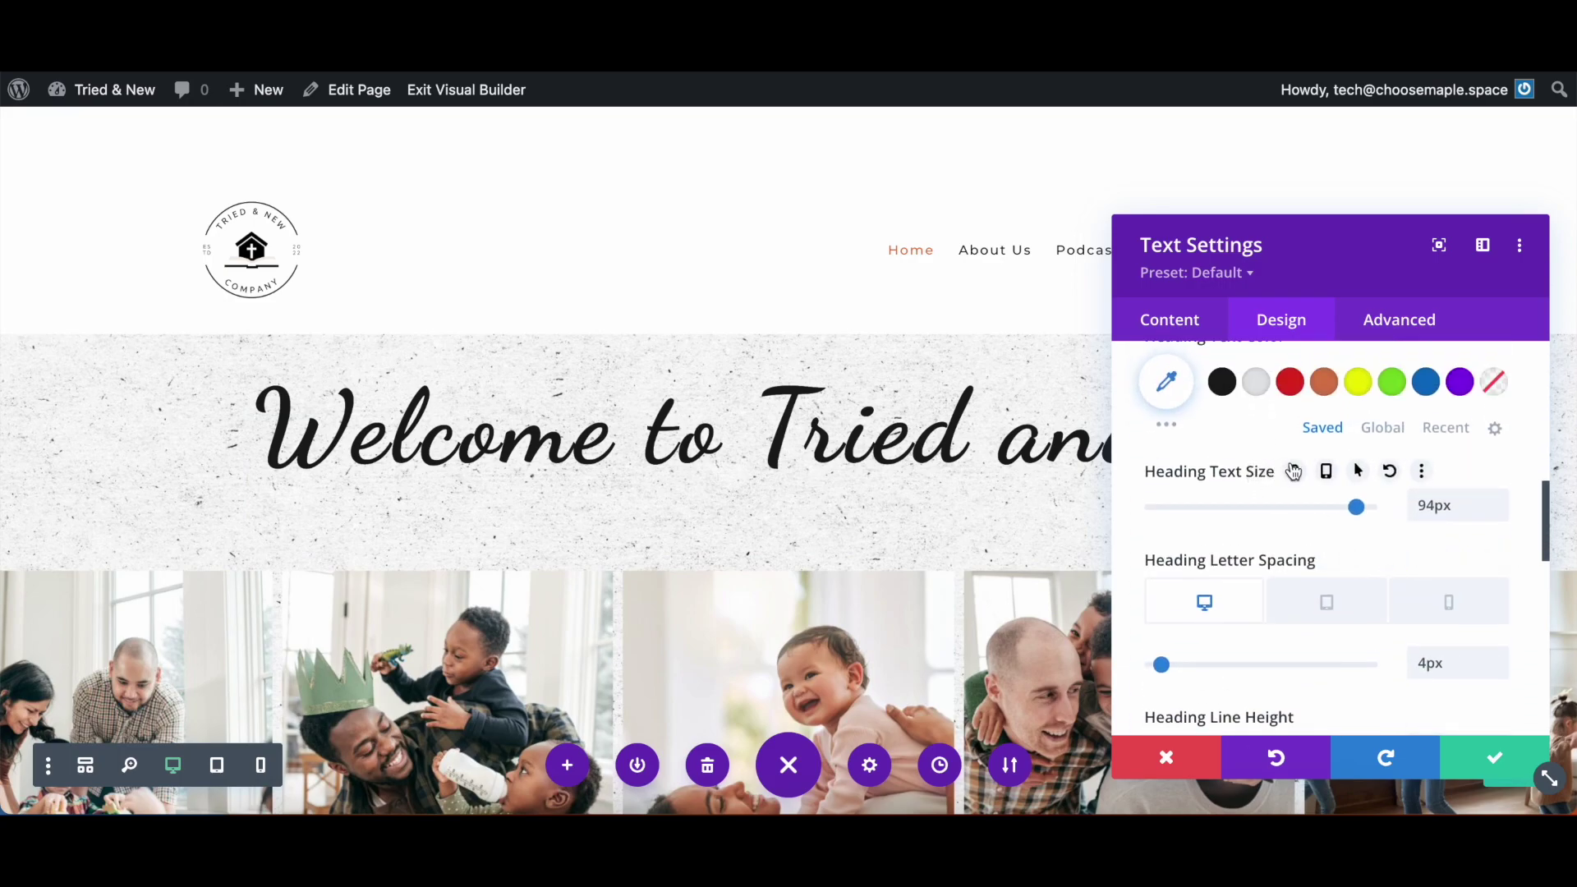
Enable responsive Heading Text Size and shrink the tablet heading from 94px to 48px
left_click(1328, 473)
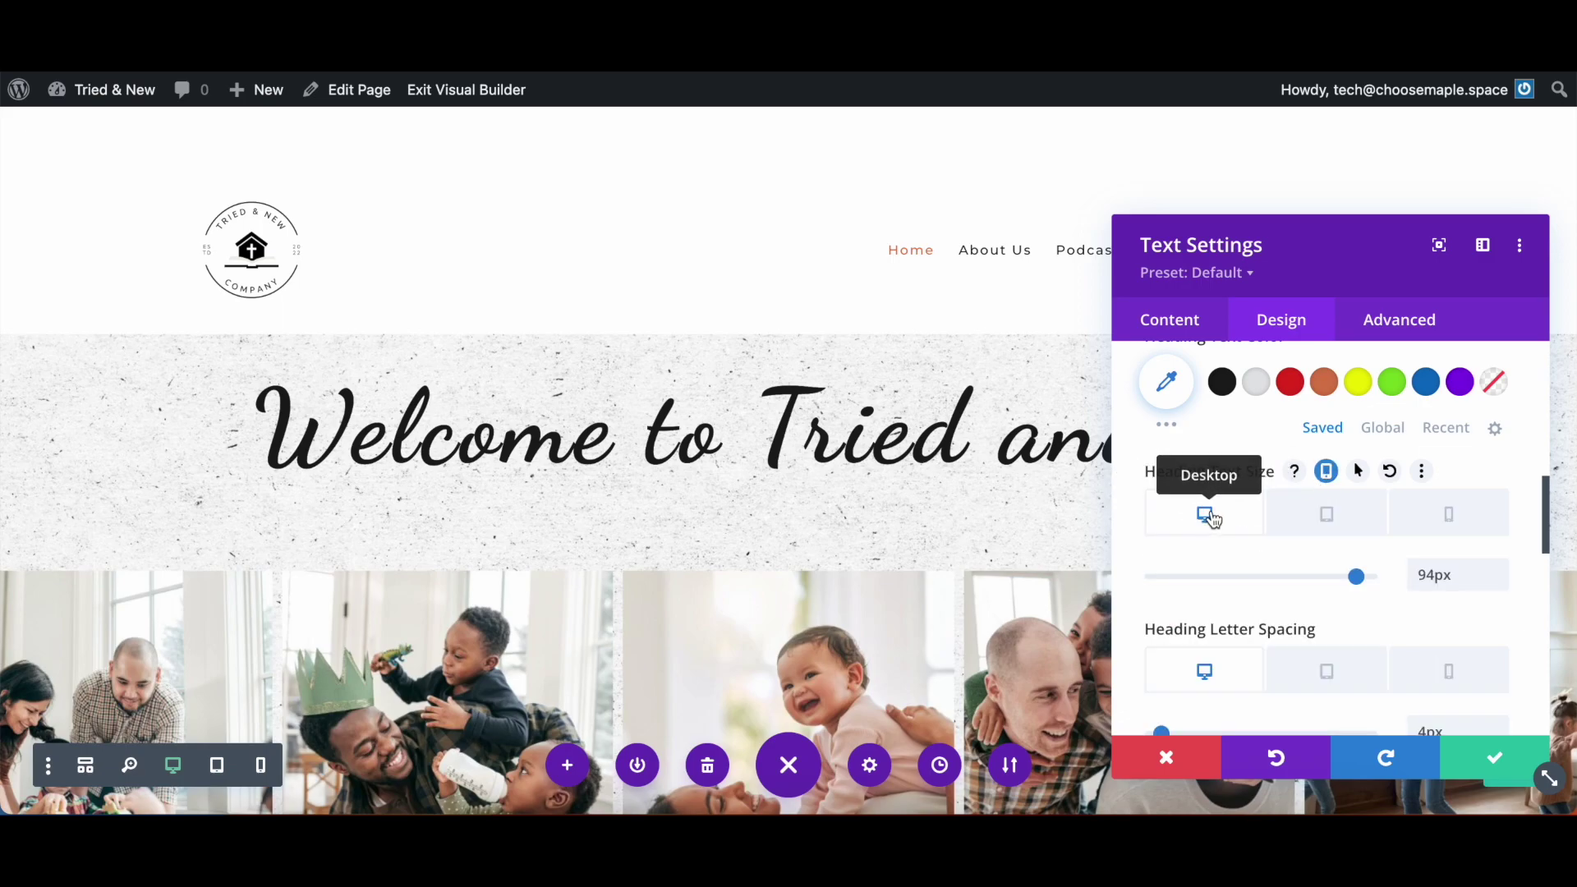
left_click(1339, 535)
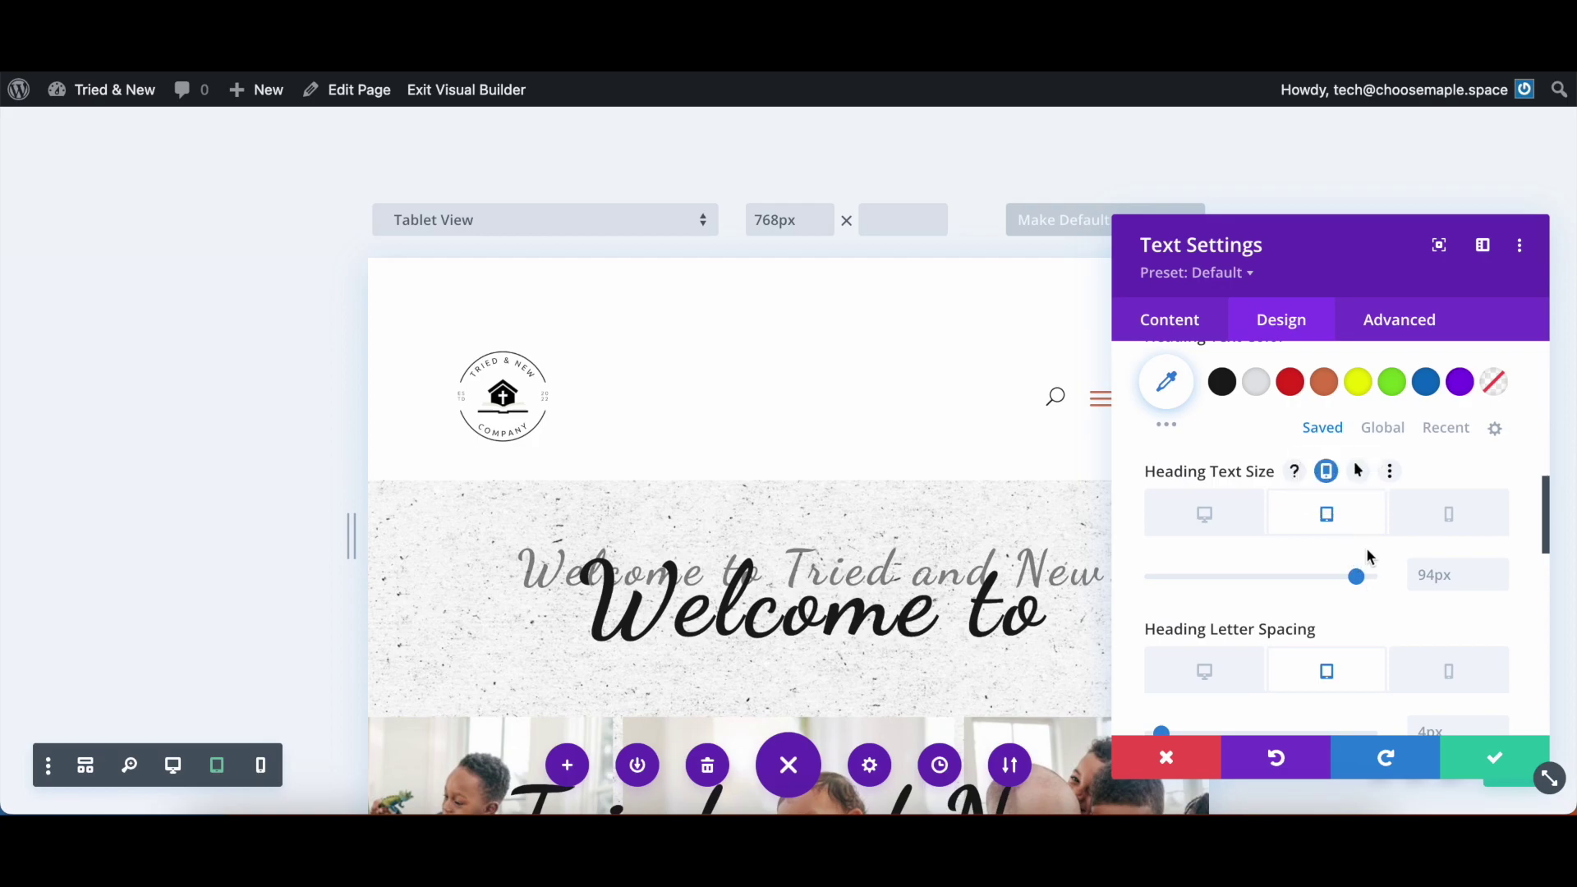
left_click_drag(1357, 579, 1261, 583)
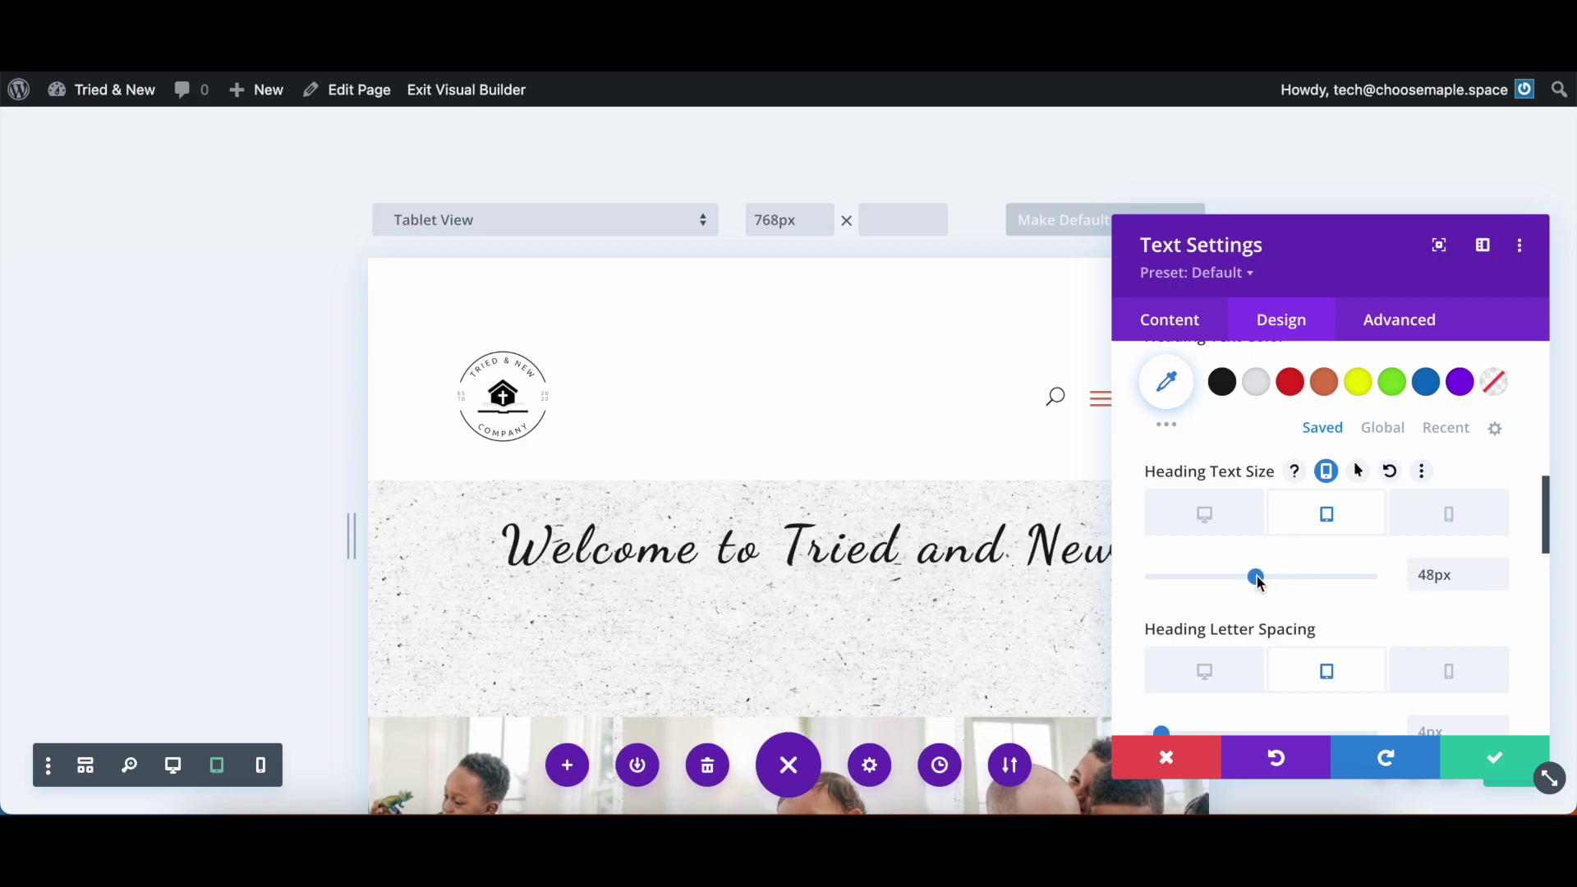
left_click(1451, 517)
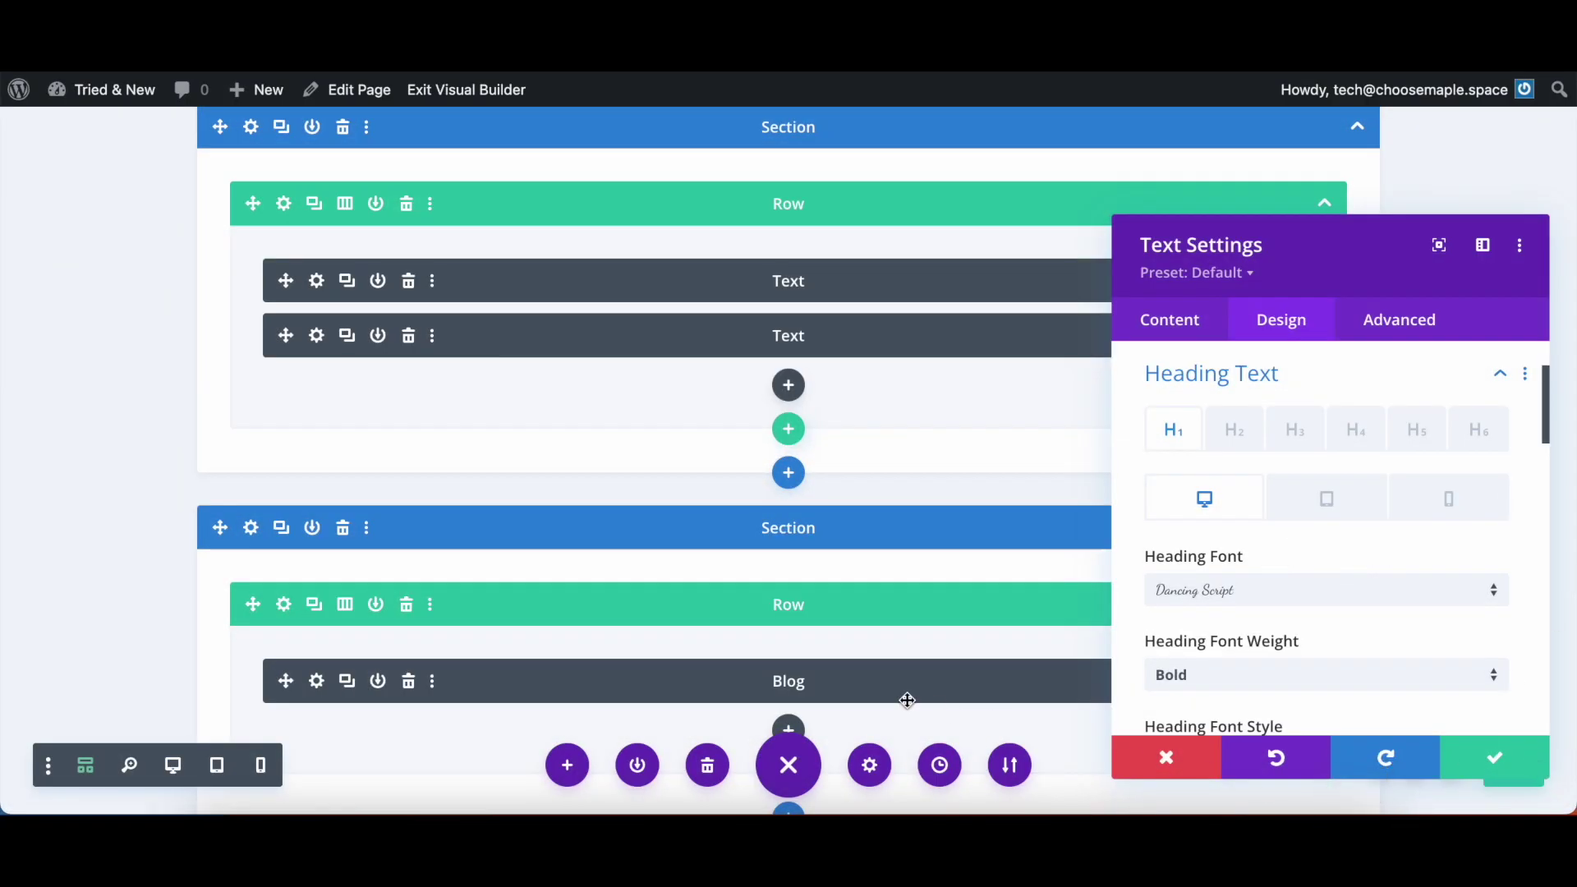
Save the heading settings, check the visual preview, then switch back to wireframe view
left_click(1489, 752)
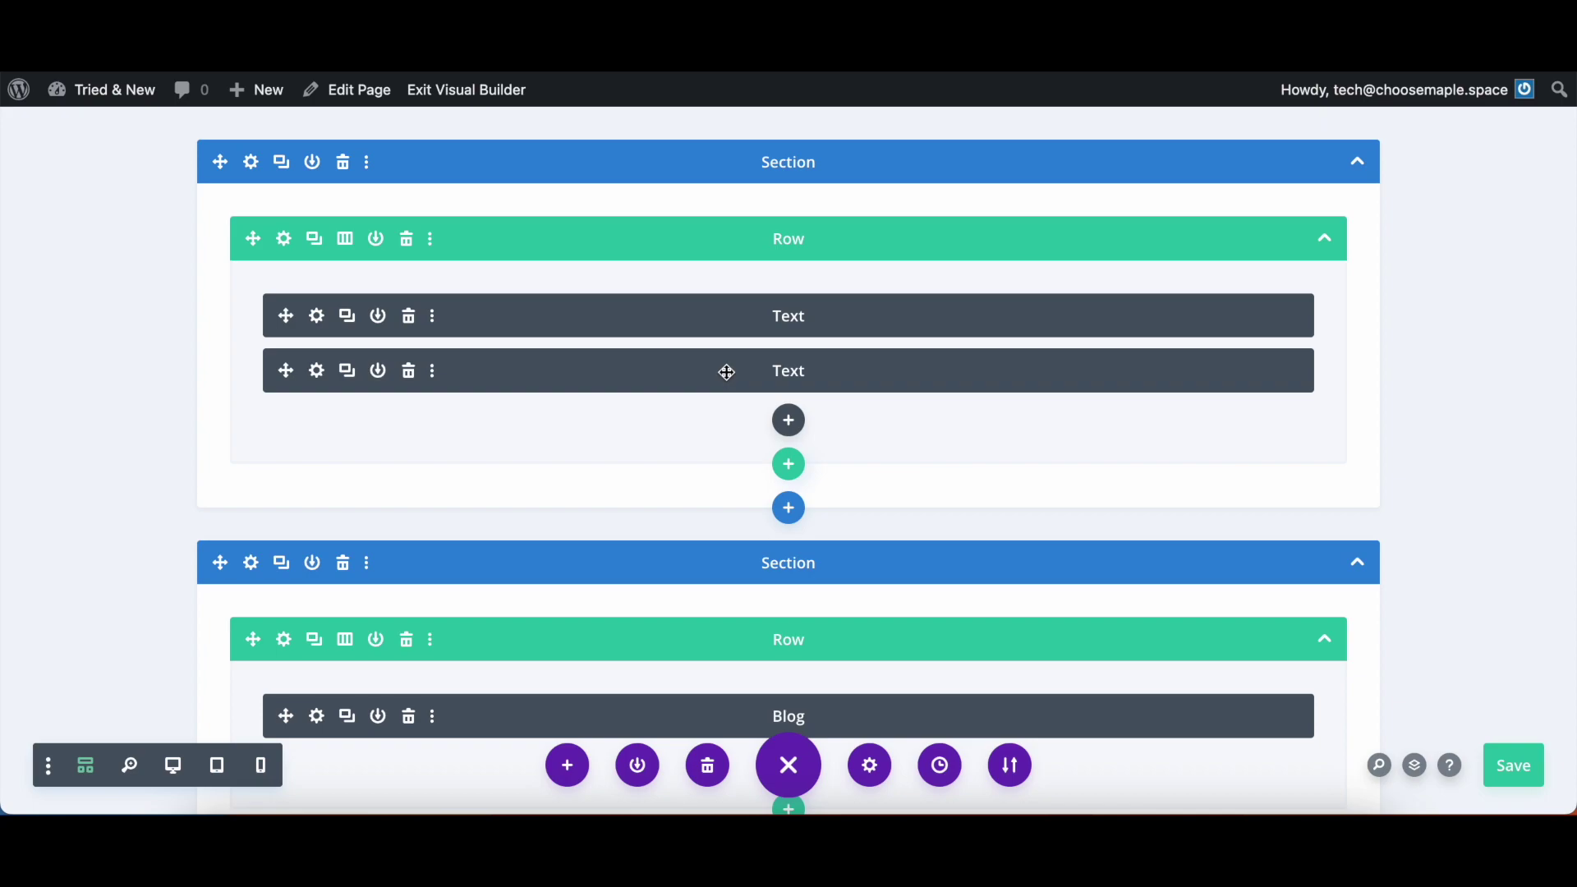
left_click(85, 775)
scroll(517, 493, "down", 15)
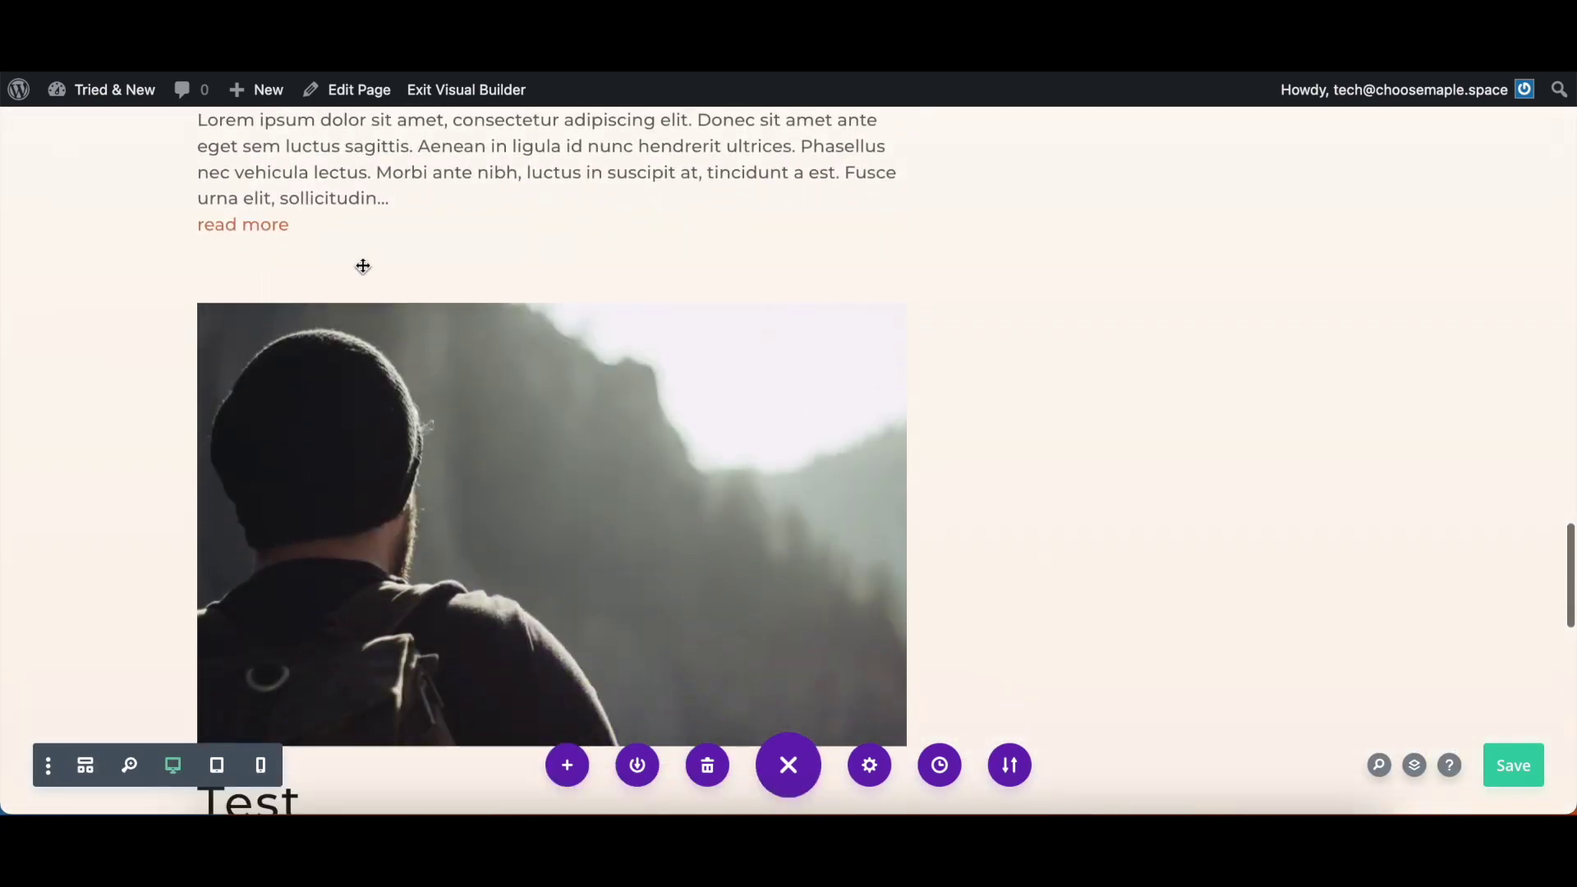
scroll(363, 220, "up", 10)
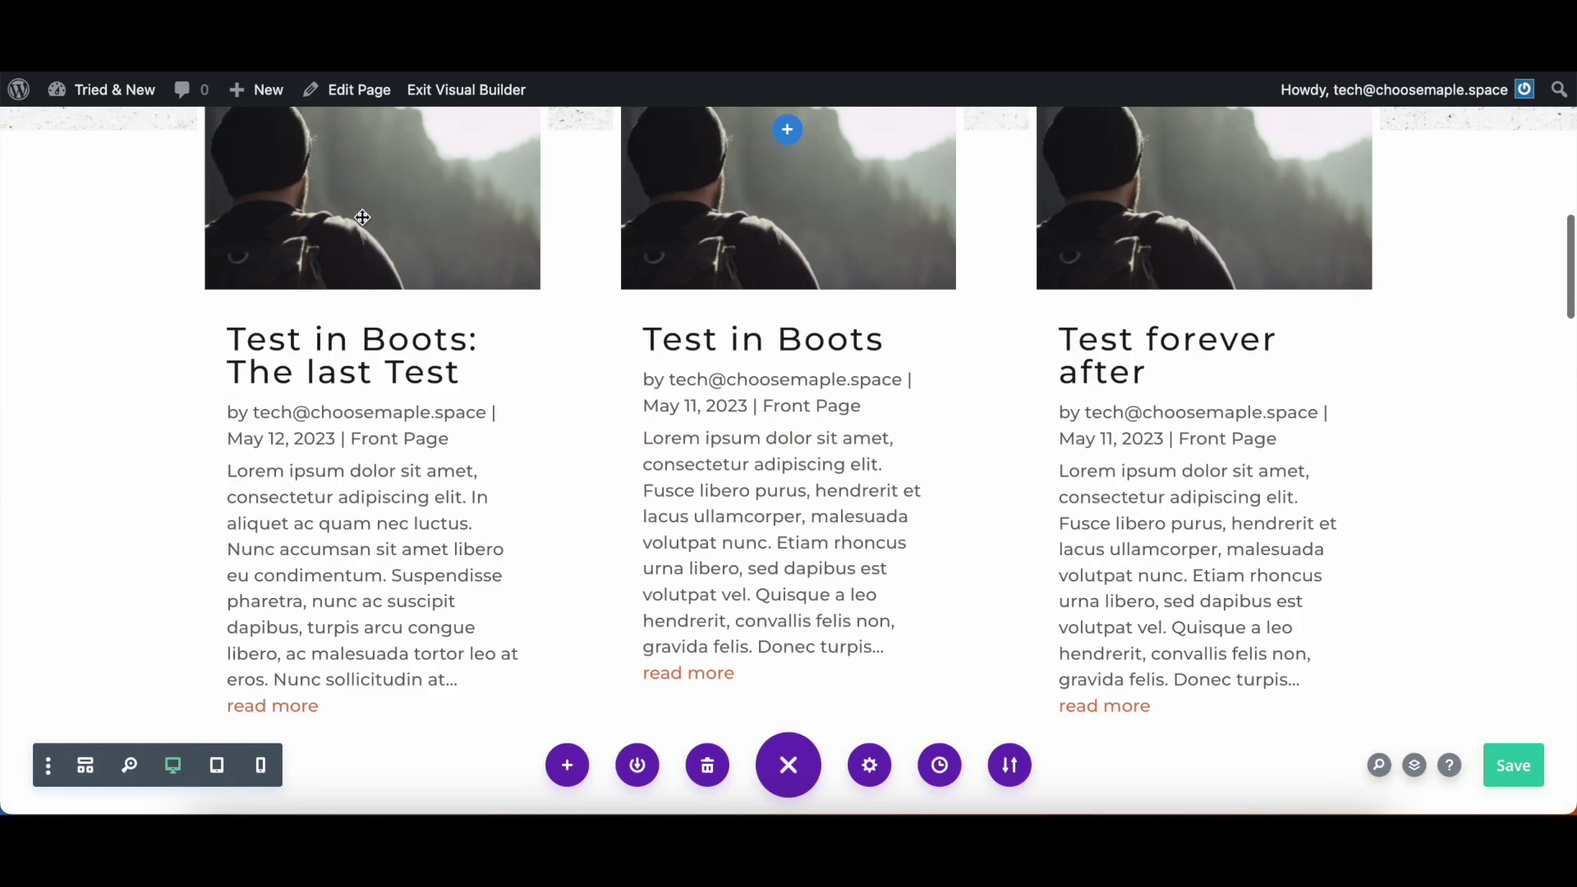
scroll(362, 218, "up", 15)
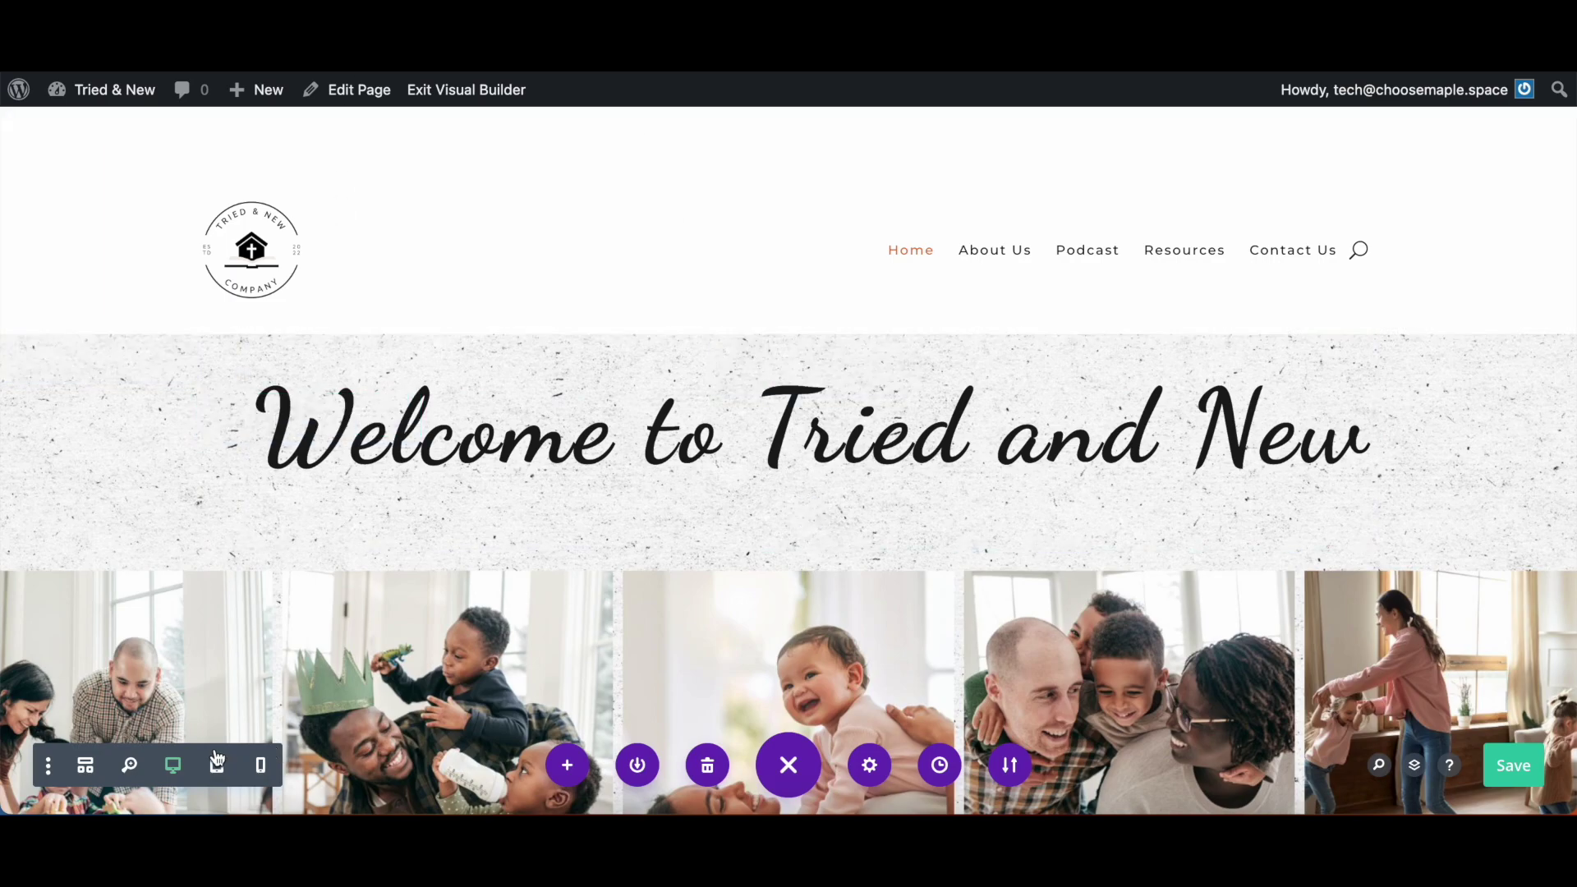
left_click(86, 765)
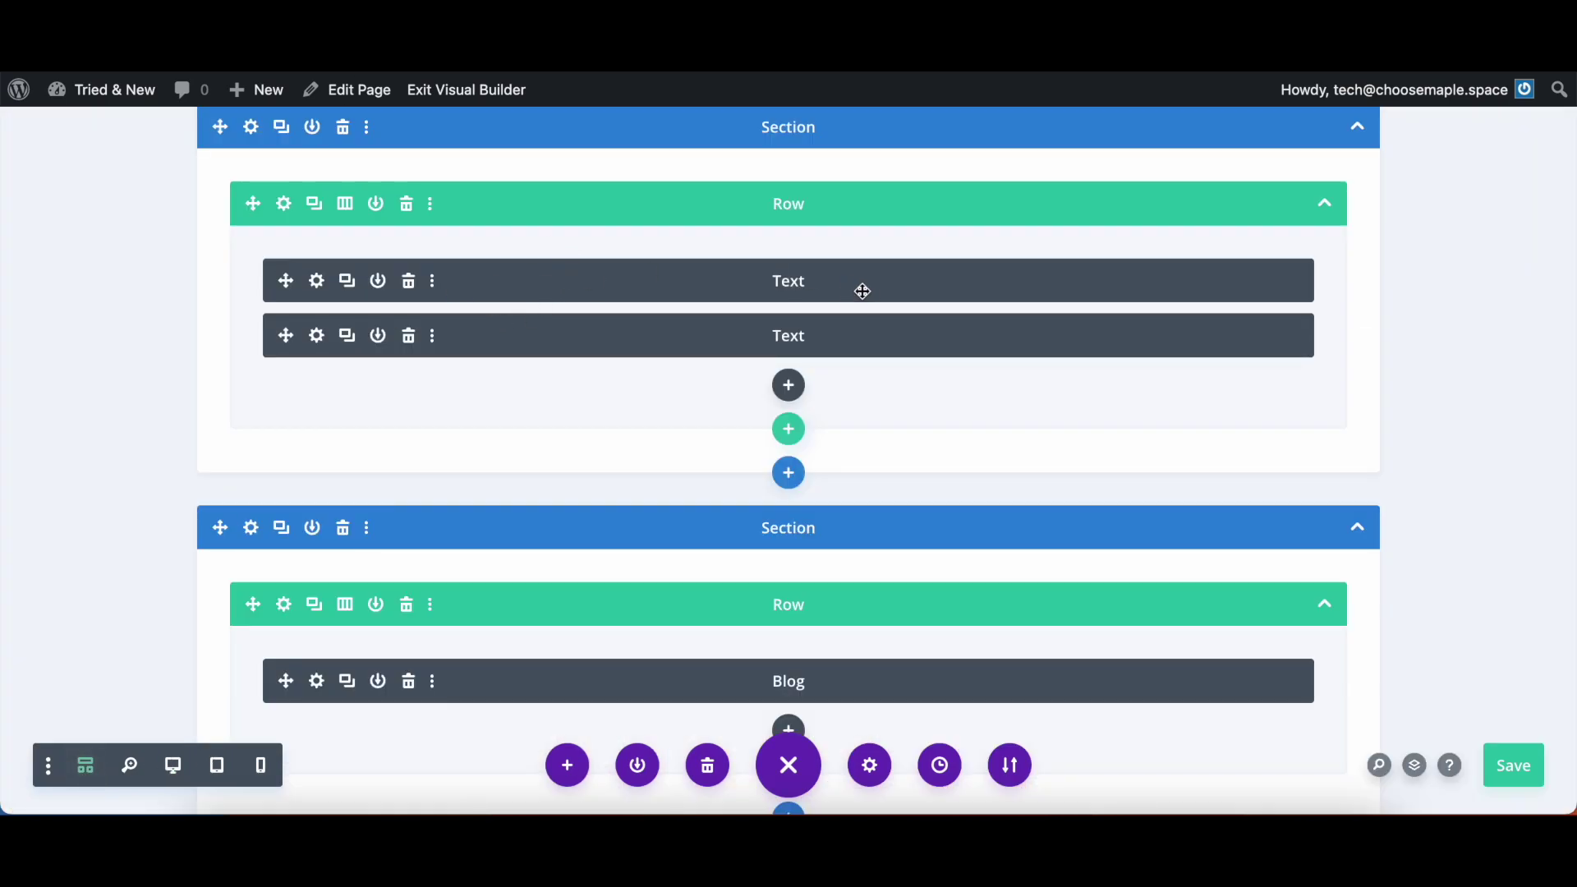
Open and close the second Text module's options, undoing an accidental rename of the module
left_click(434, 337)
left_click(801, 339)
type("bilbo baggins")
key("ctrl+z")
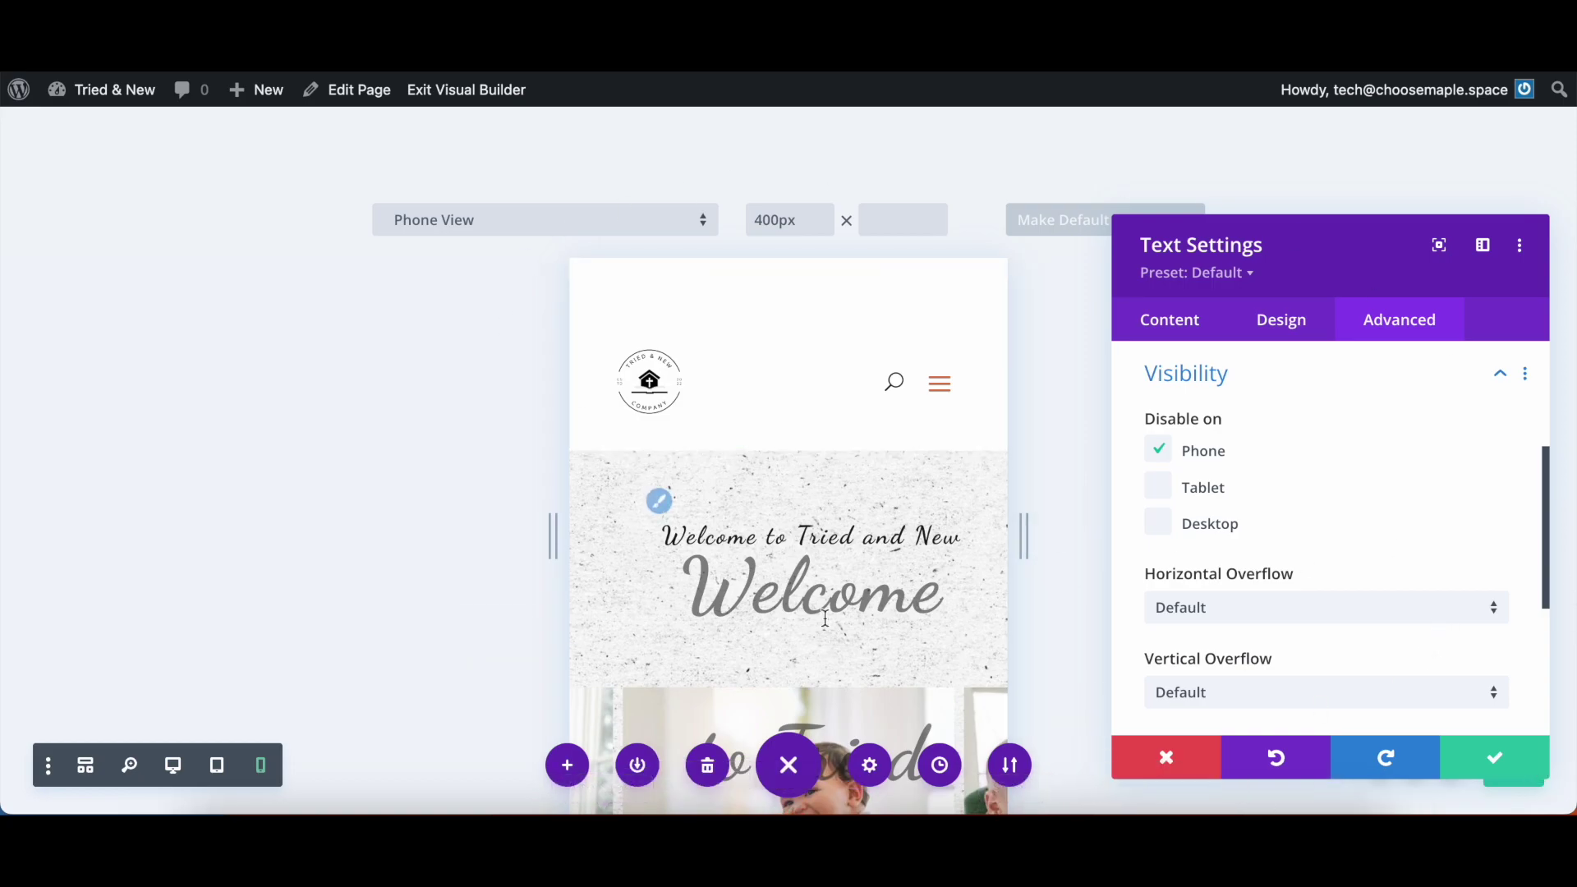
scroll(655, 599, "down", 6)
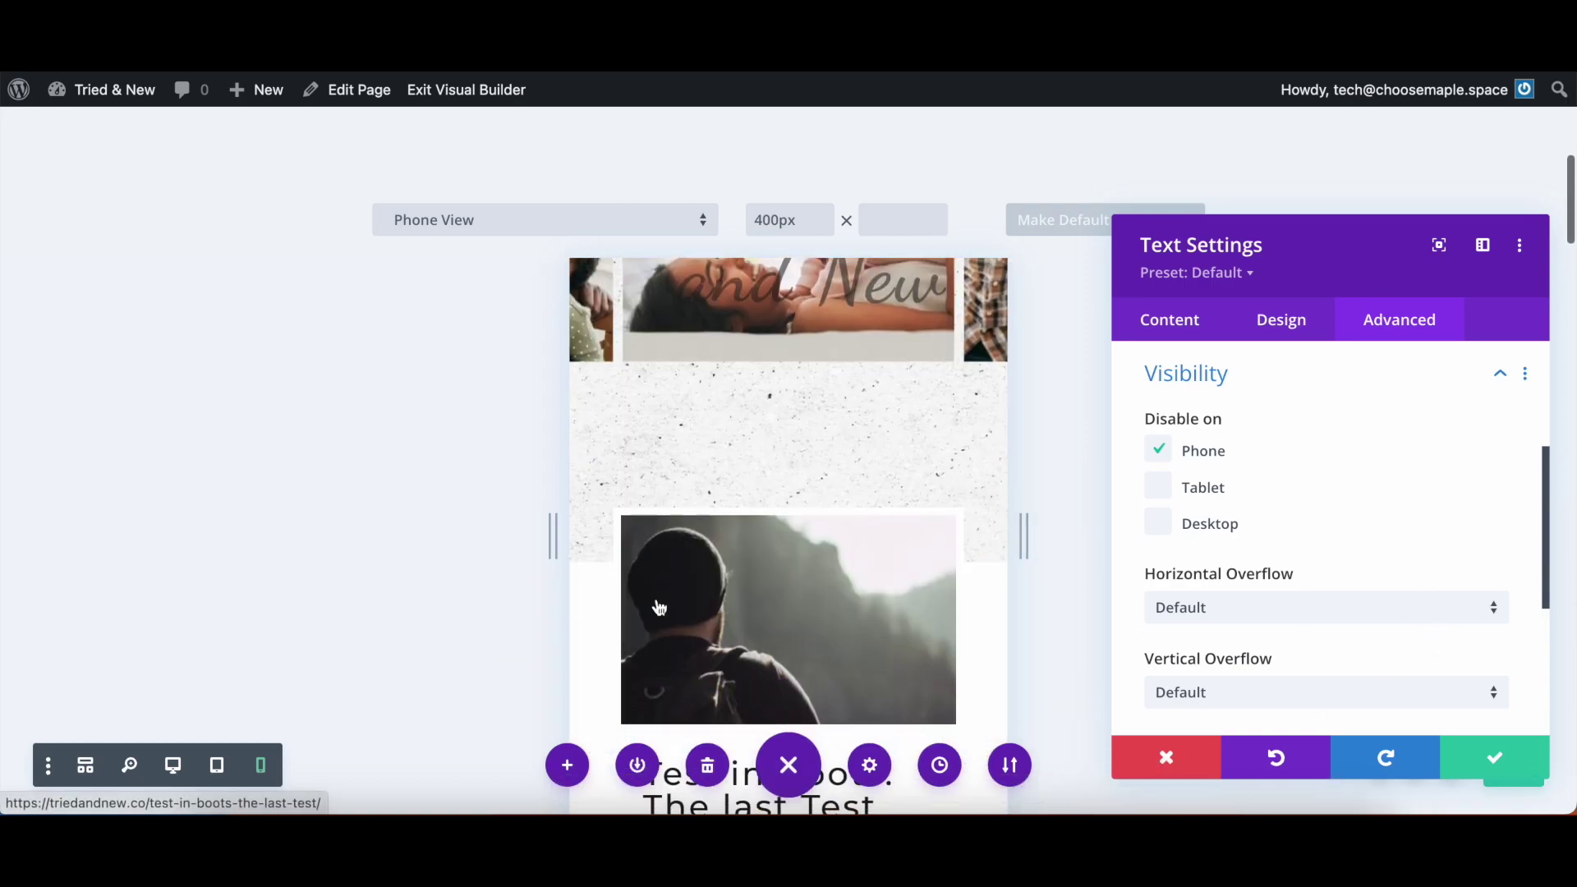
scroll(657, 605, "down", 3)
scroll(655, 598, "up", 10)
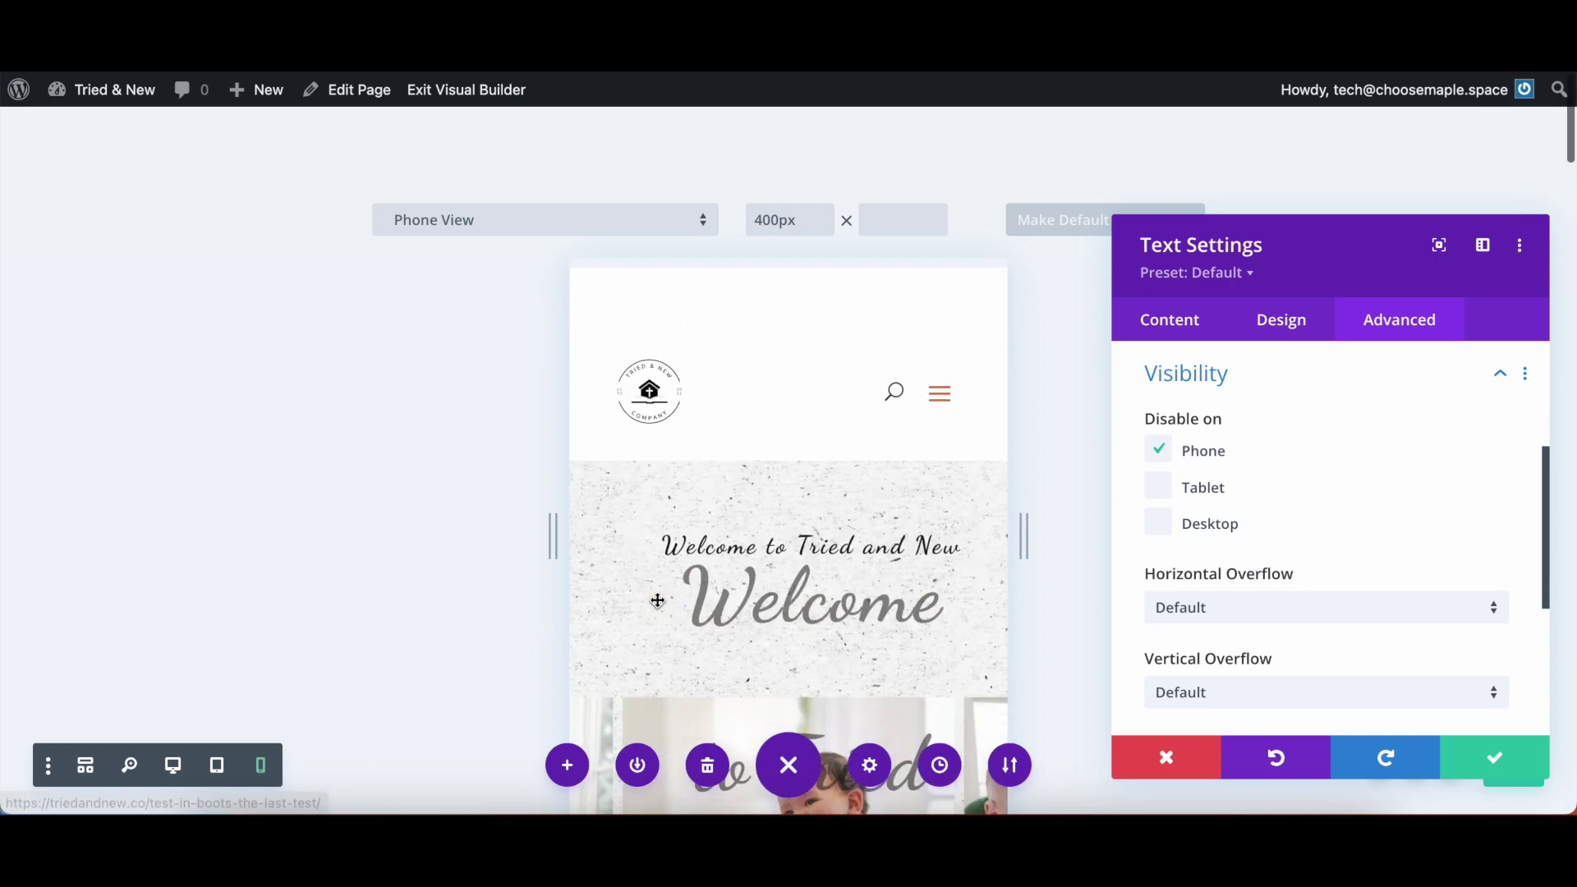
Save the Text settings and preview the homepage at tablet, phone, tablet, then desktop width
left_click(1498, 755)
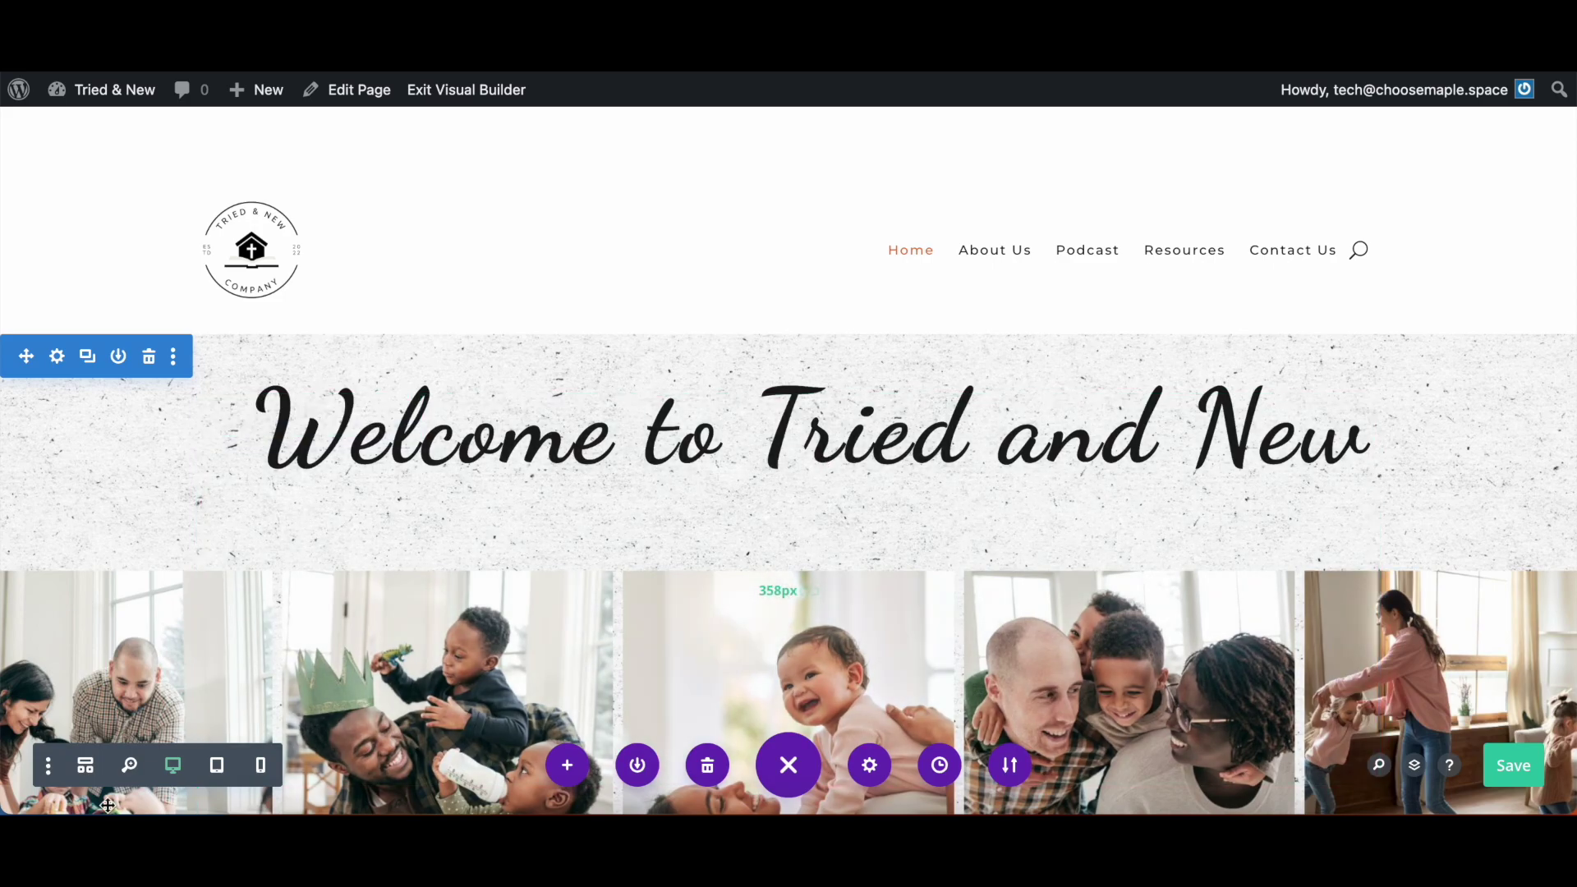
left_click(217, 766)
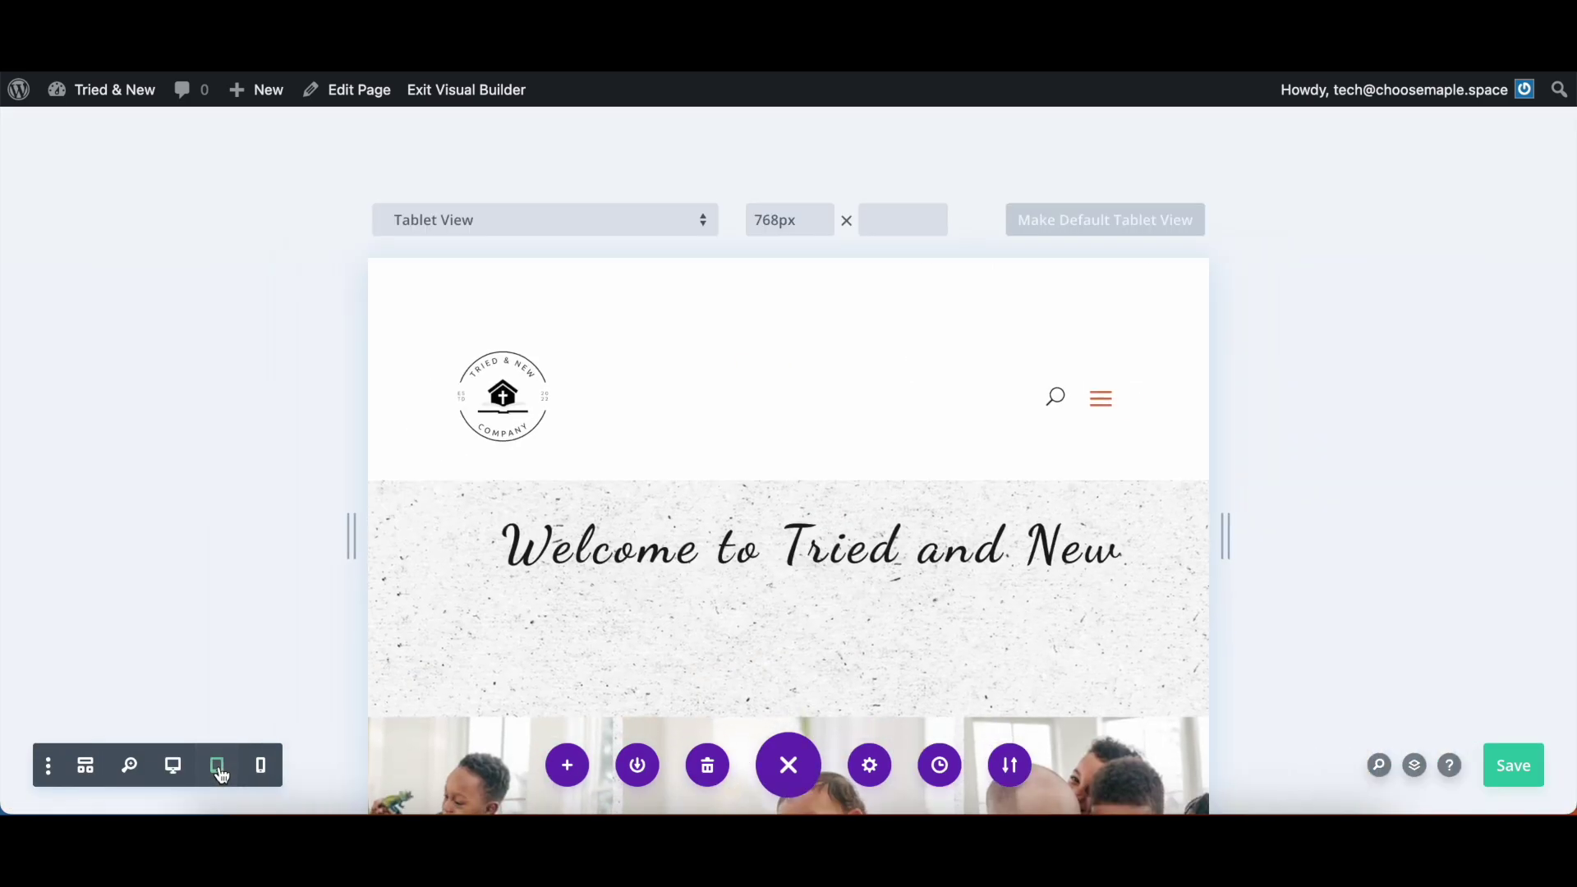
left_click(263, 766)
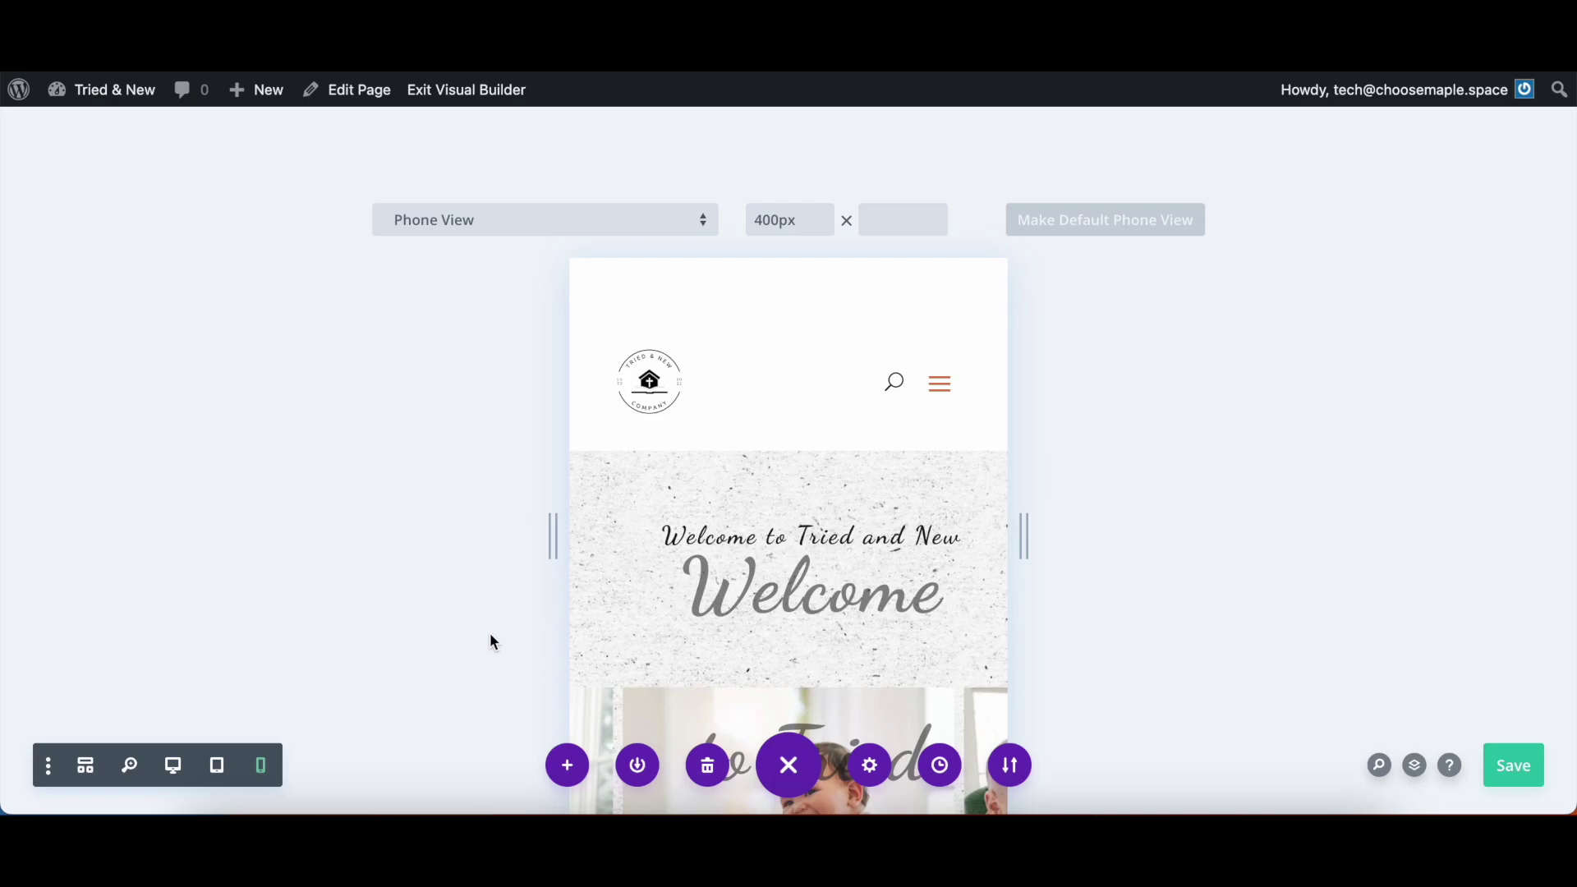
left_click(218, 768)
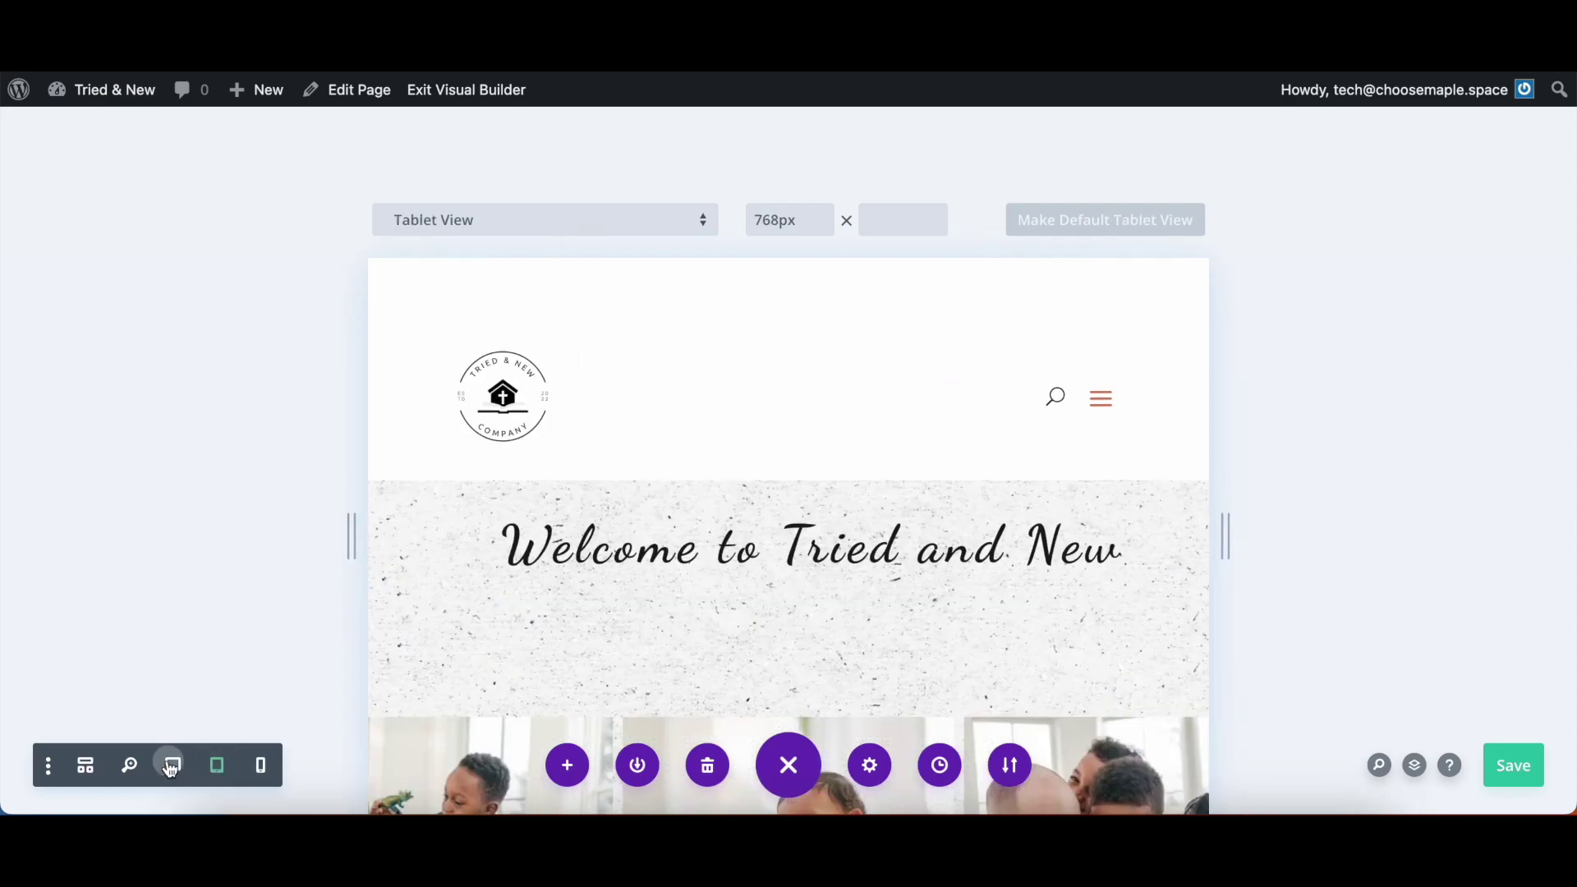
left_click(171, 765)
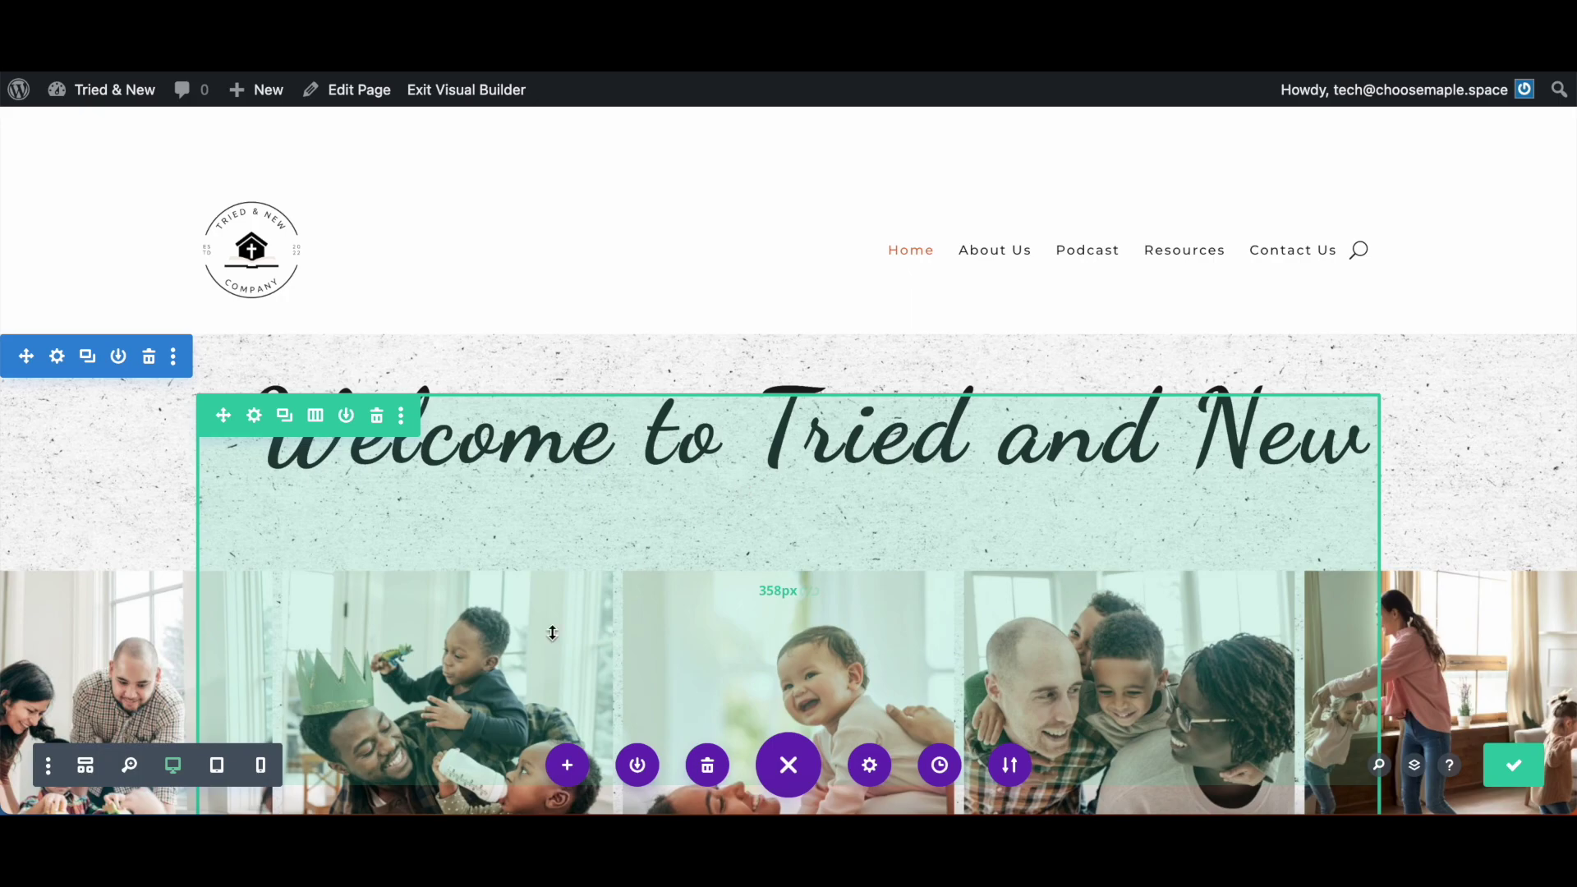
Switch to the tablet-width preview and scroll down to the blog posts module
left_click(217, 765)
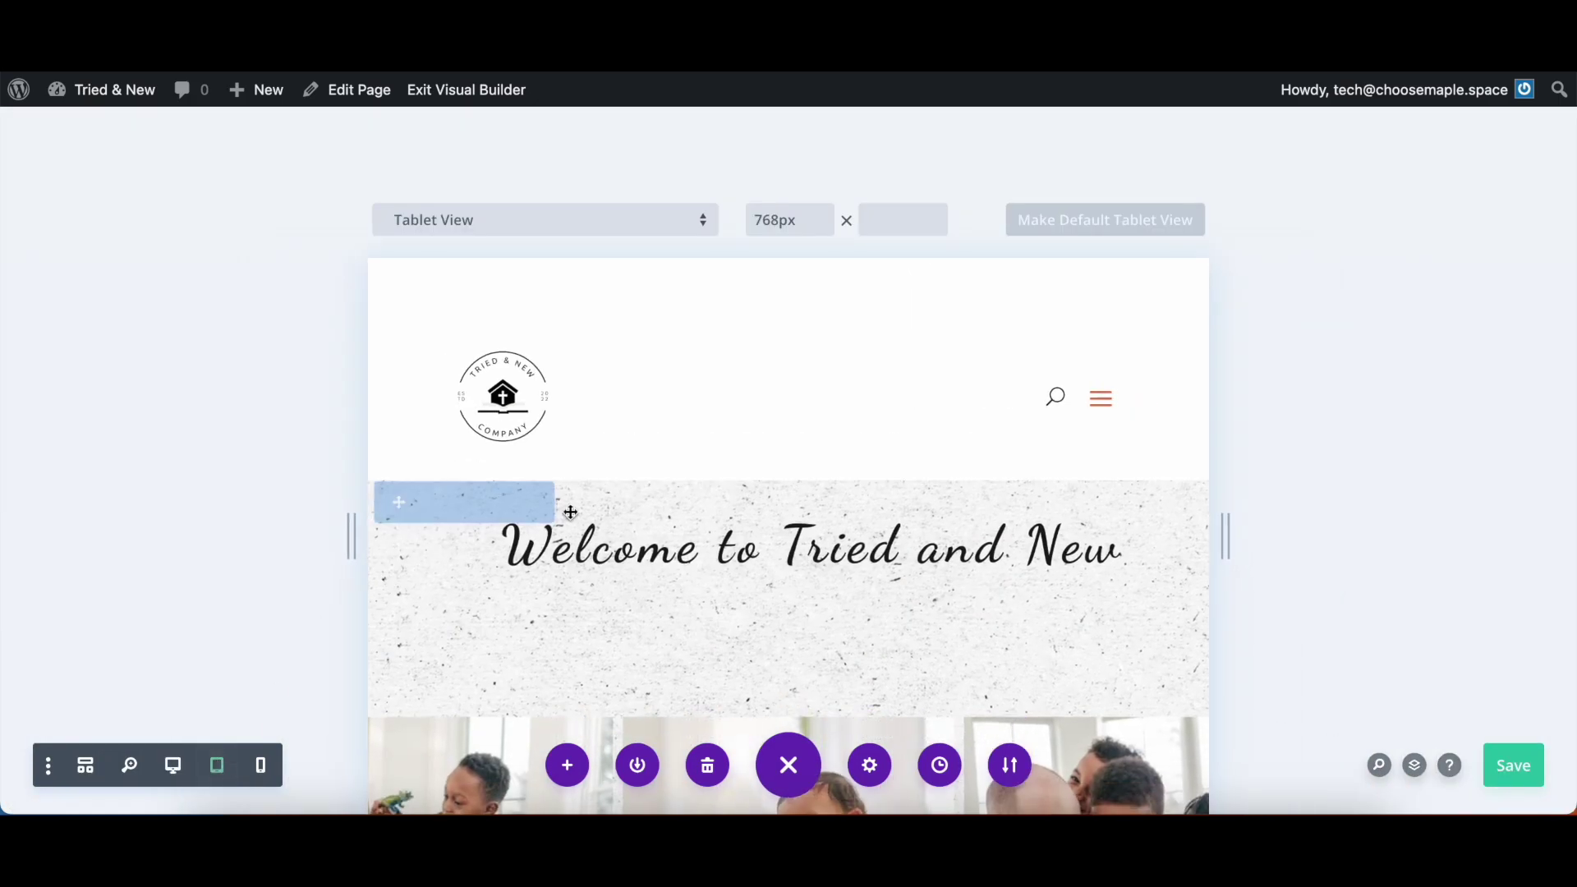
scroll(575, 516, "down", 5)
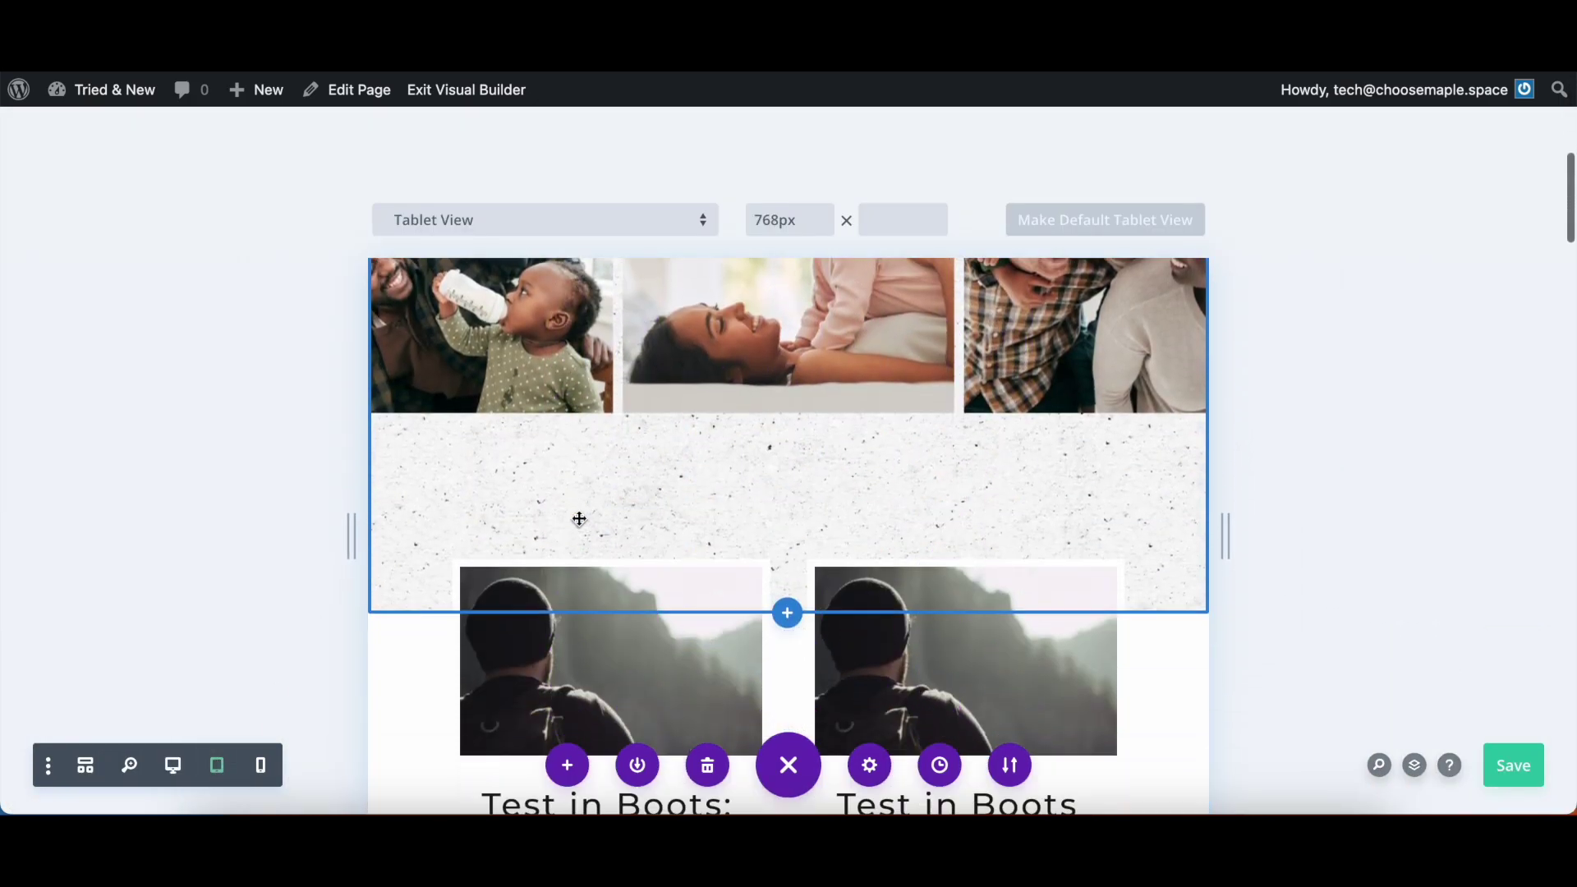
scroll(579, 518, "down", 10)
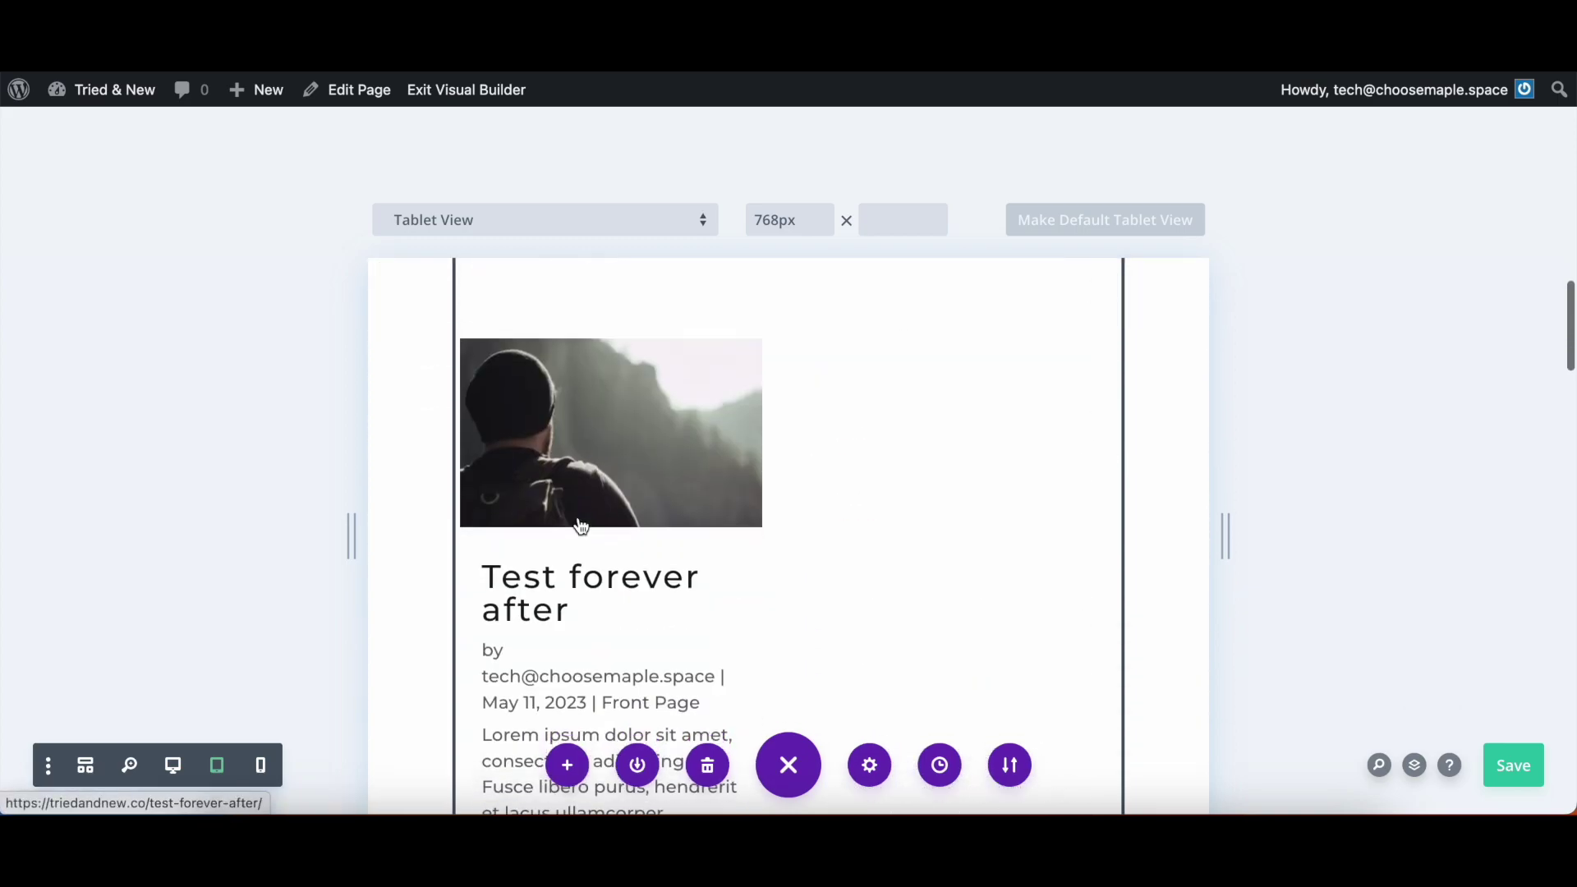
scroll(581, 525, "up", 8)
scroll(579, 519, "down", 5)
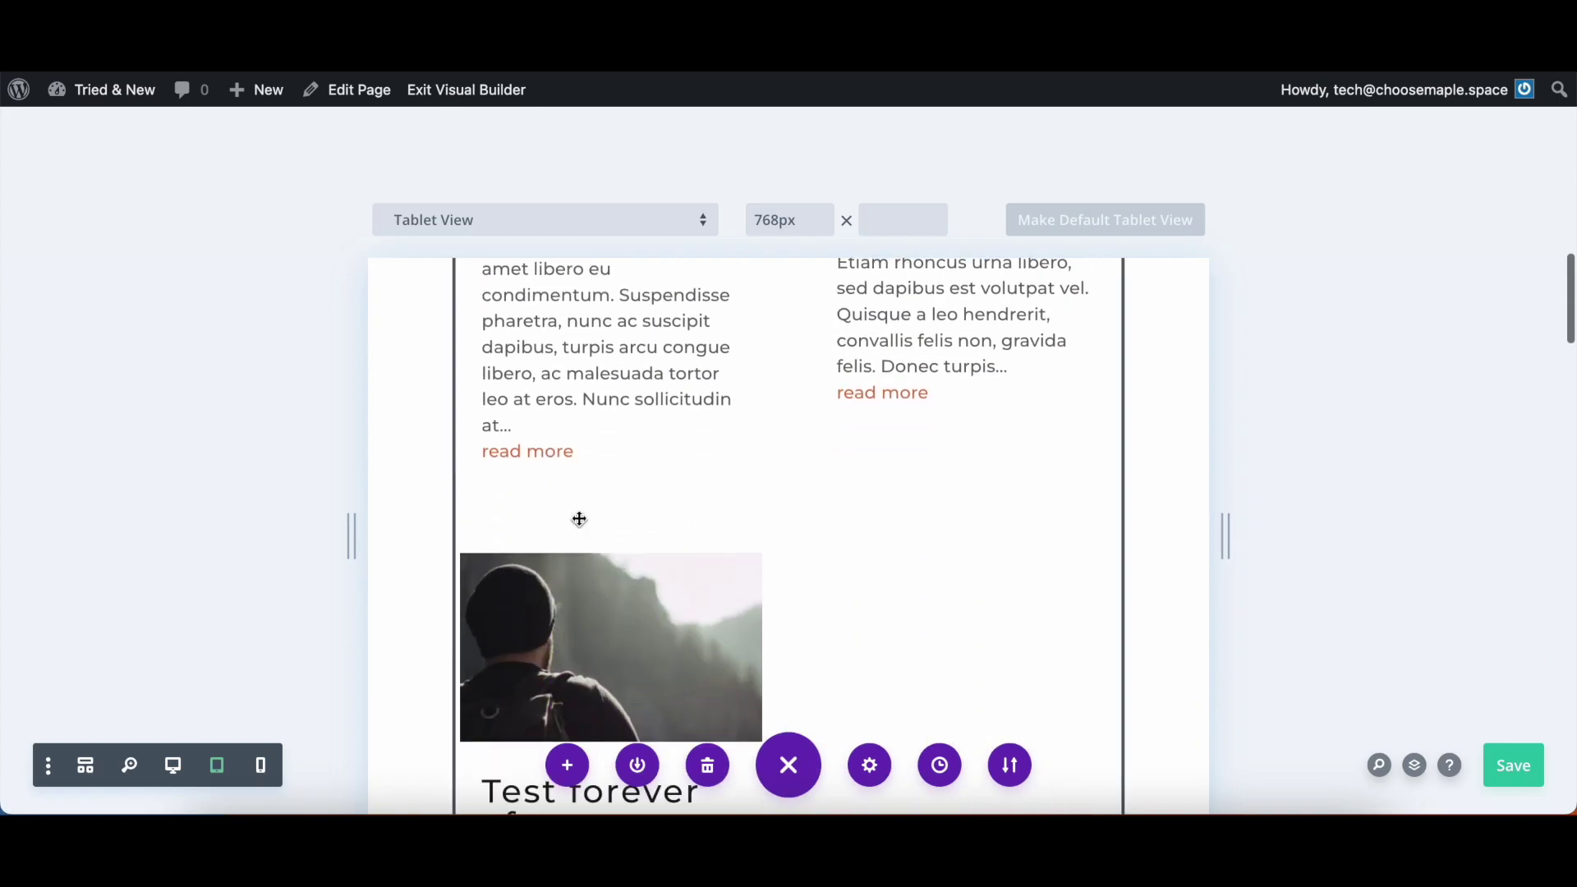
scroll(579, 518, "down", 5)
scroll(579, 518, "up", 4)
scroll(579, 518, "down", 8)
scroll(579, 519, "up", 8)
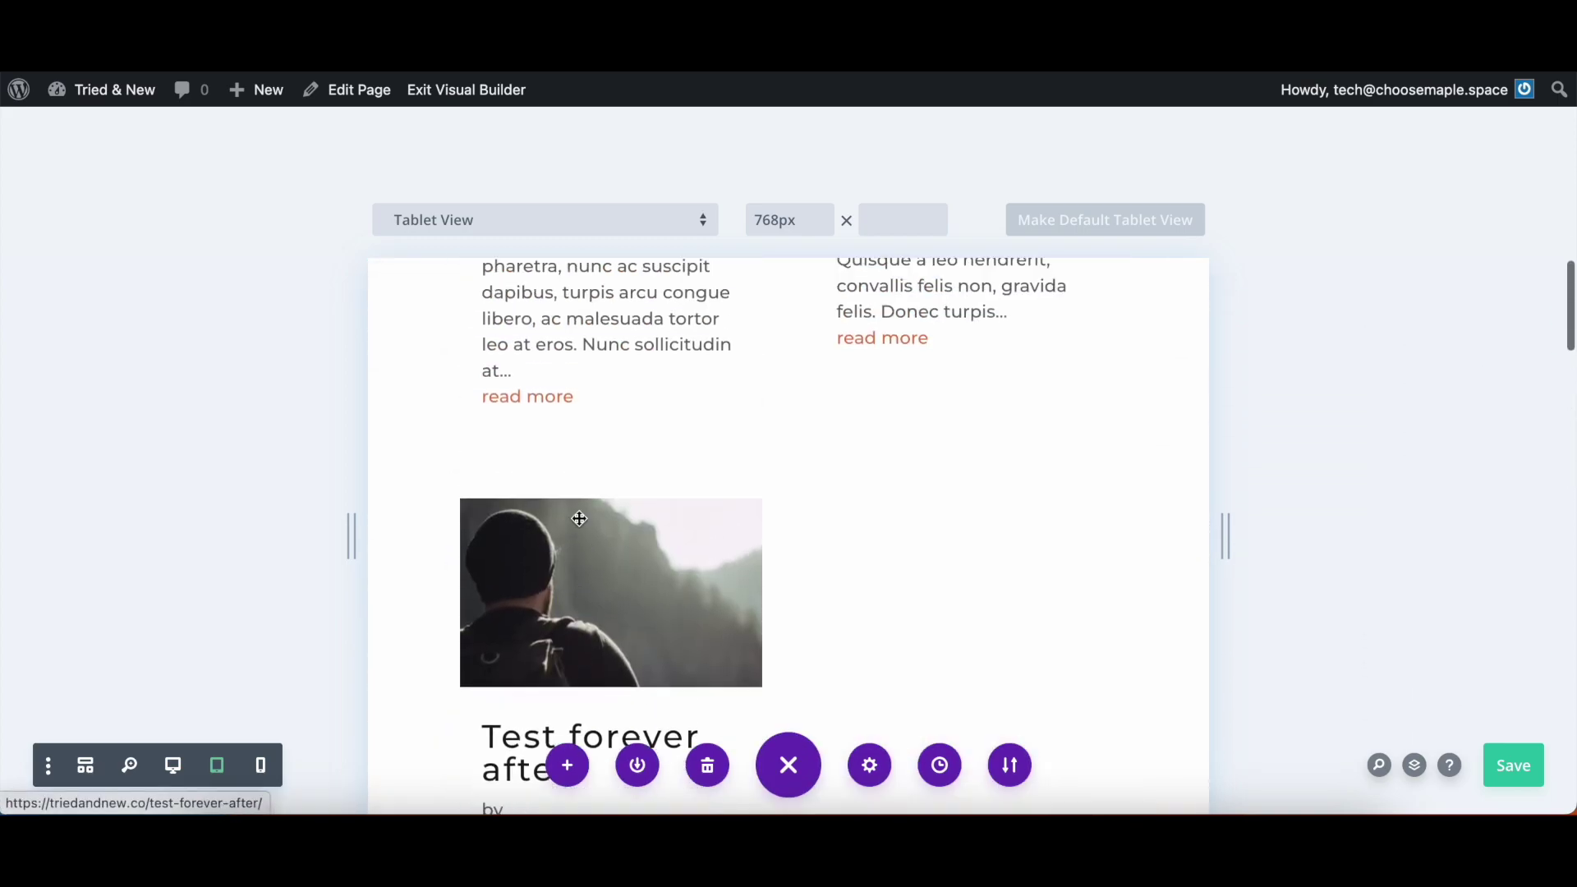
scroll(579, 518, "up", 8)
scroll(624, 522, "down", 4)
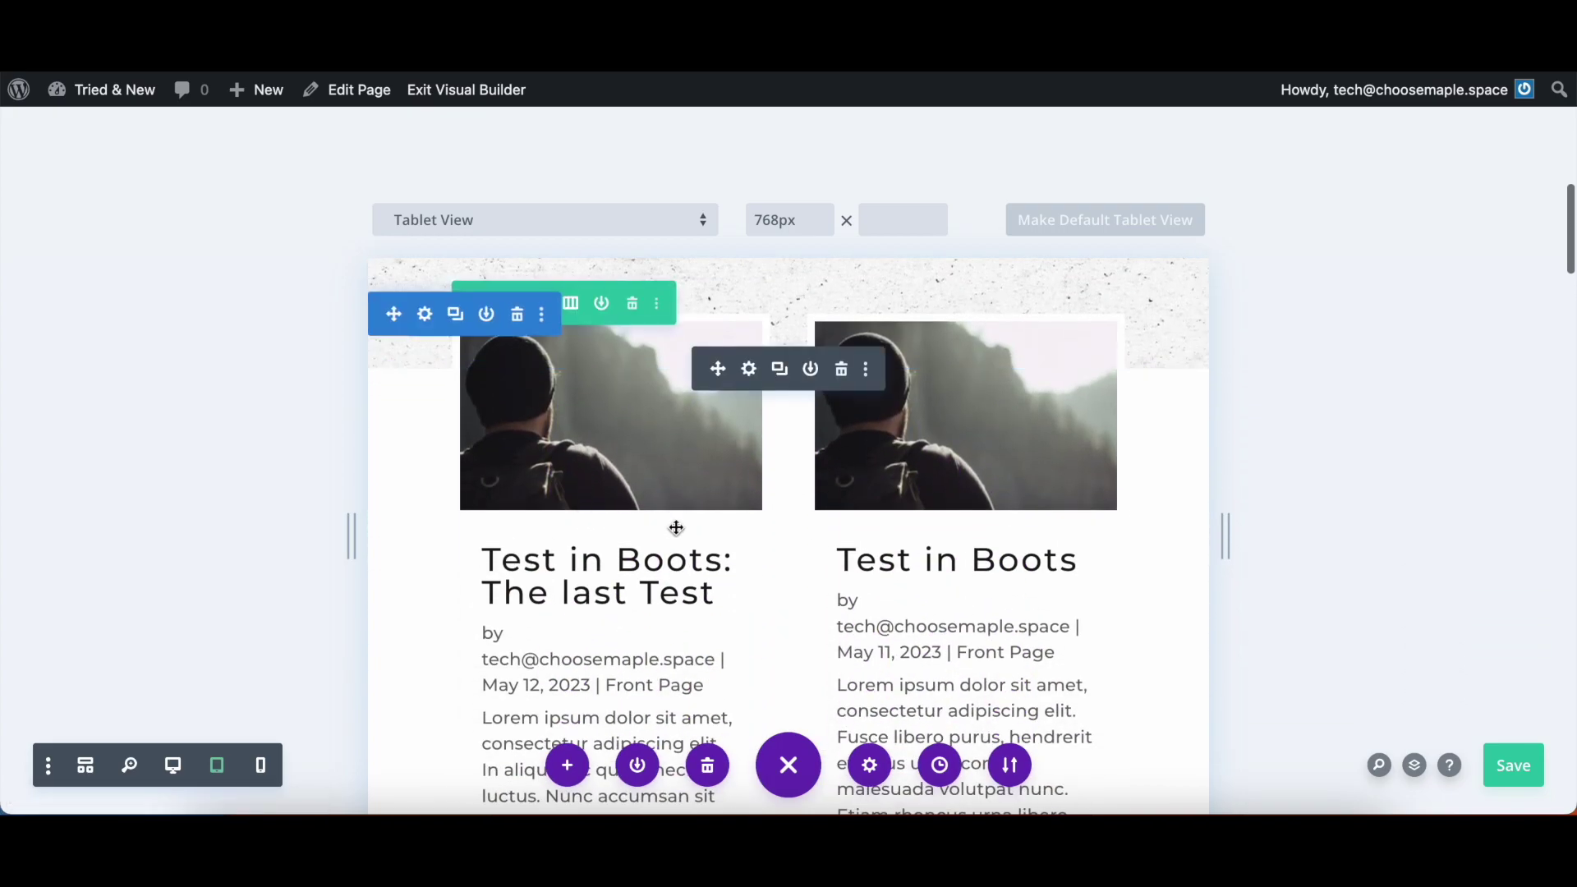
Open the blog module's settings and keep Posts as the post type
left_click(748, 369)
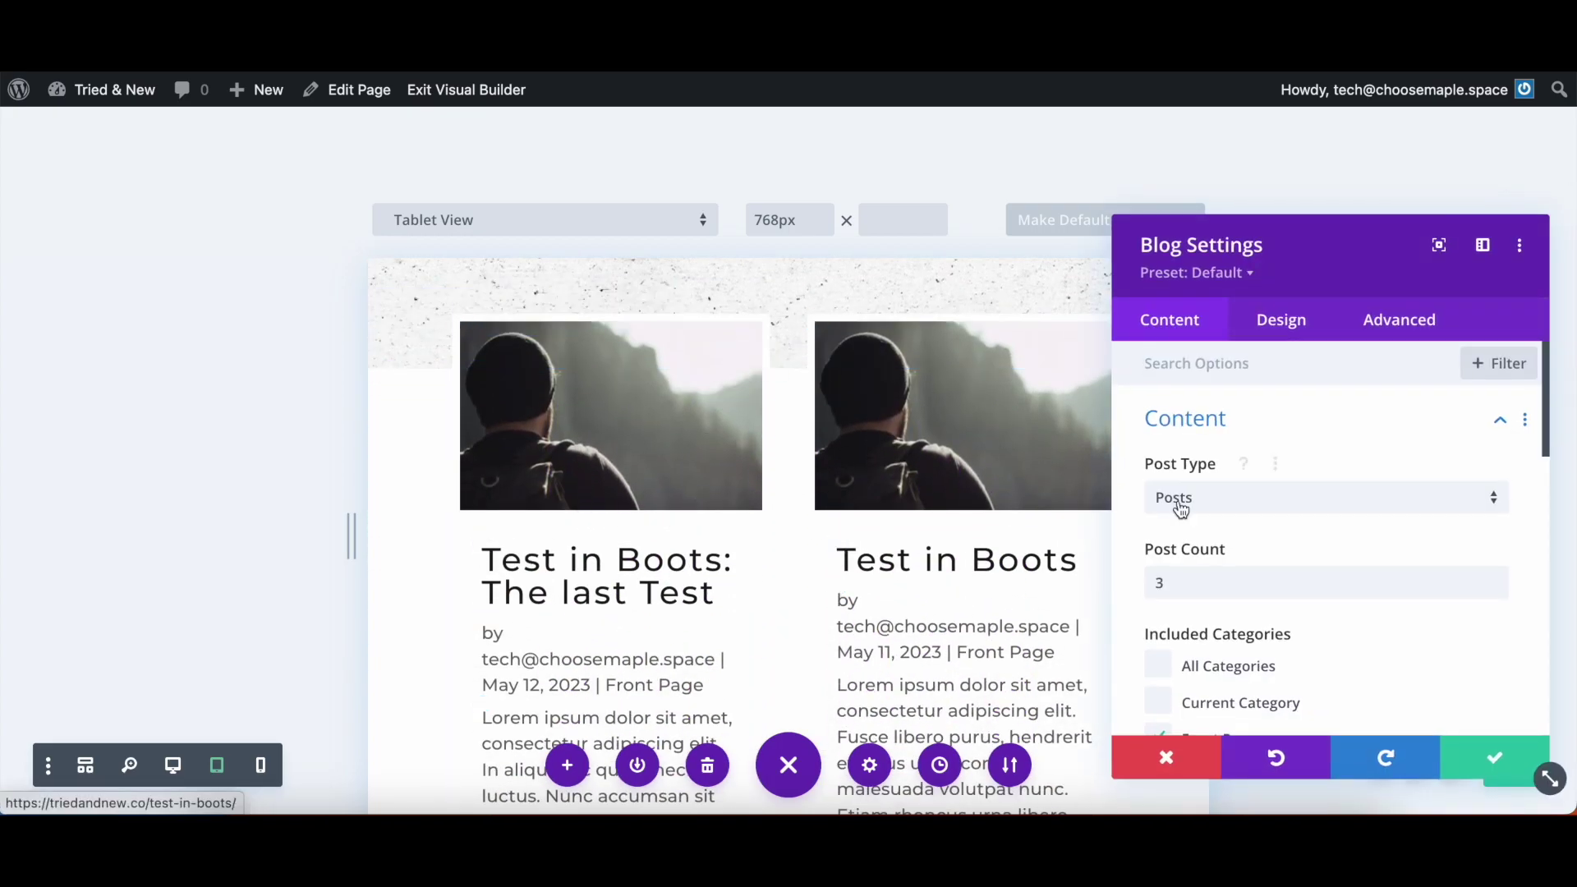
scroll(1386, 495, "down", 3)
scroll(1386, 495, "up", 2)
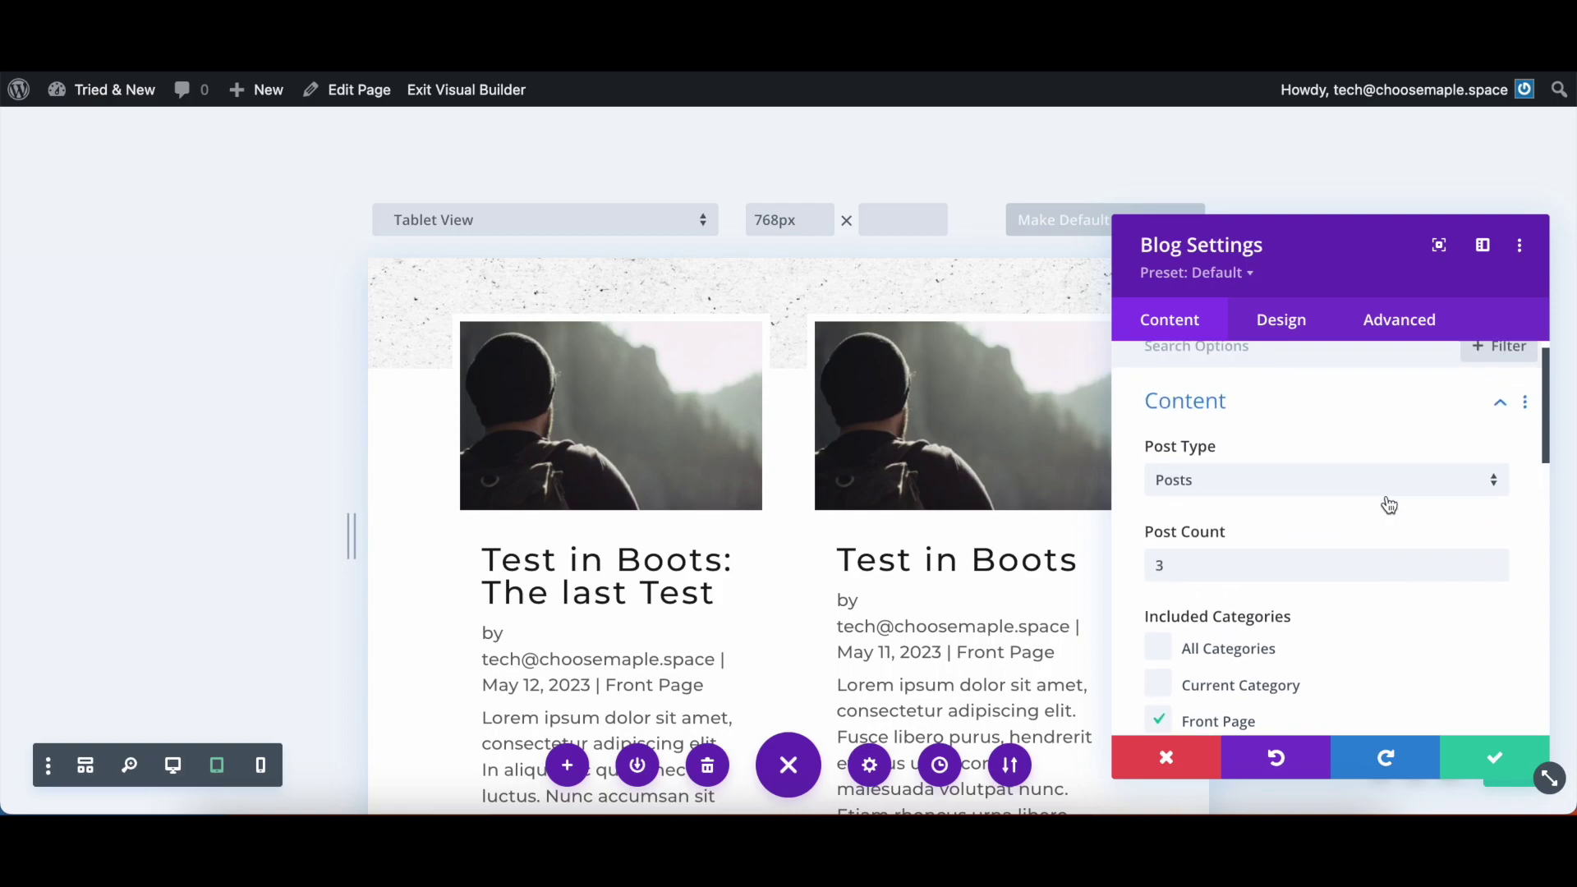
left_click(1388, 505)
left_click(1405, 456)
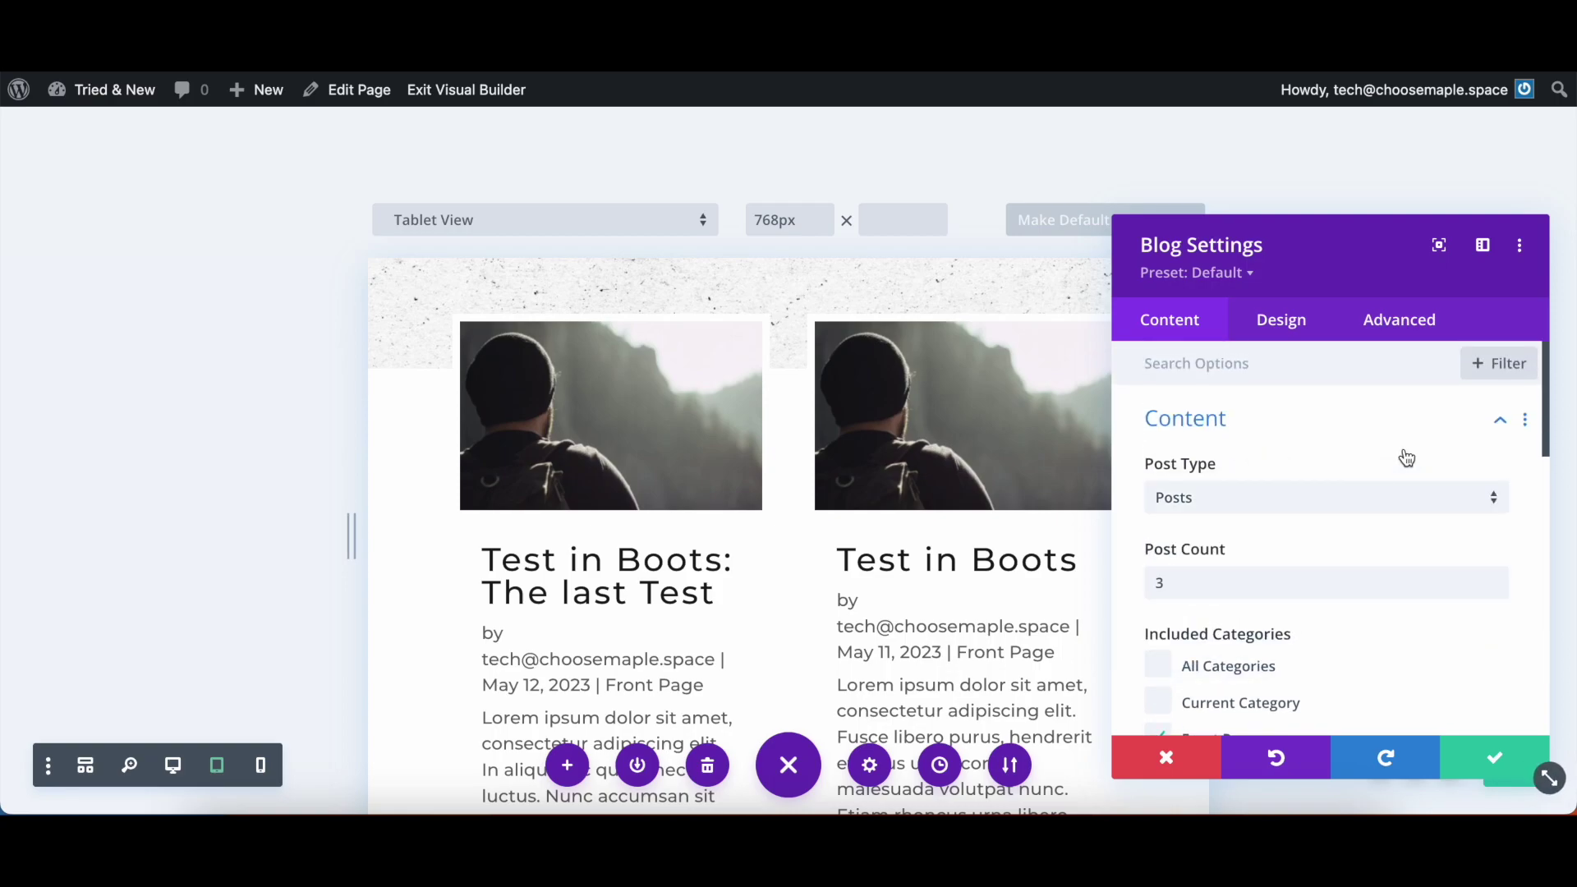
scroll(1404, 456, "down", 6)
scroll(1405, 457, "down", 5)
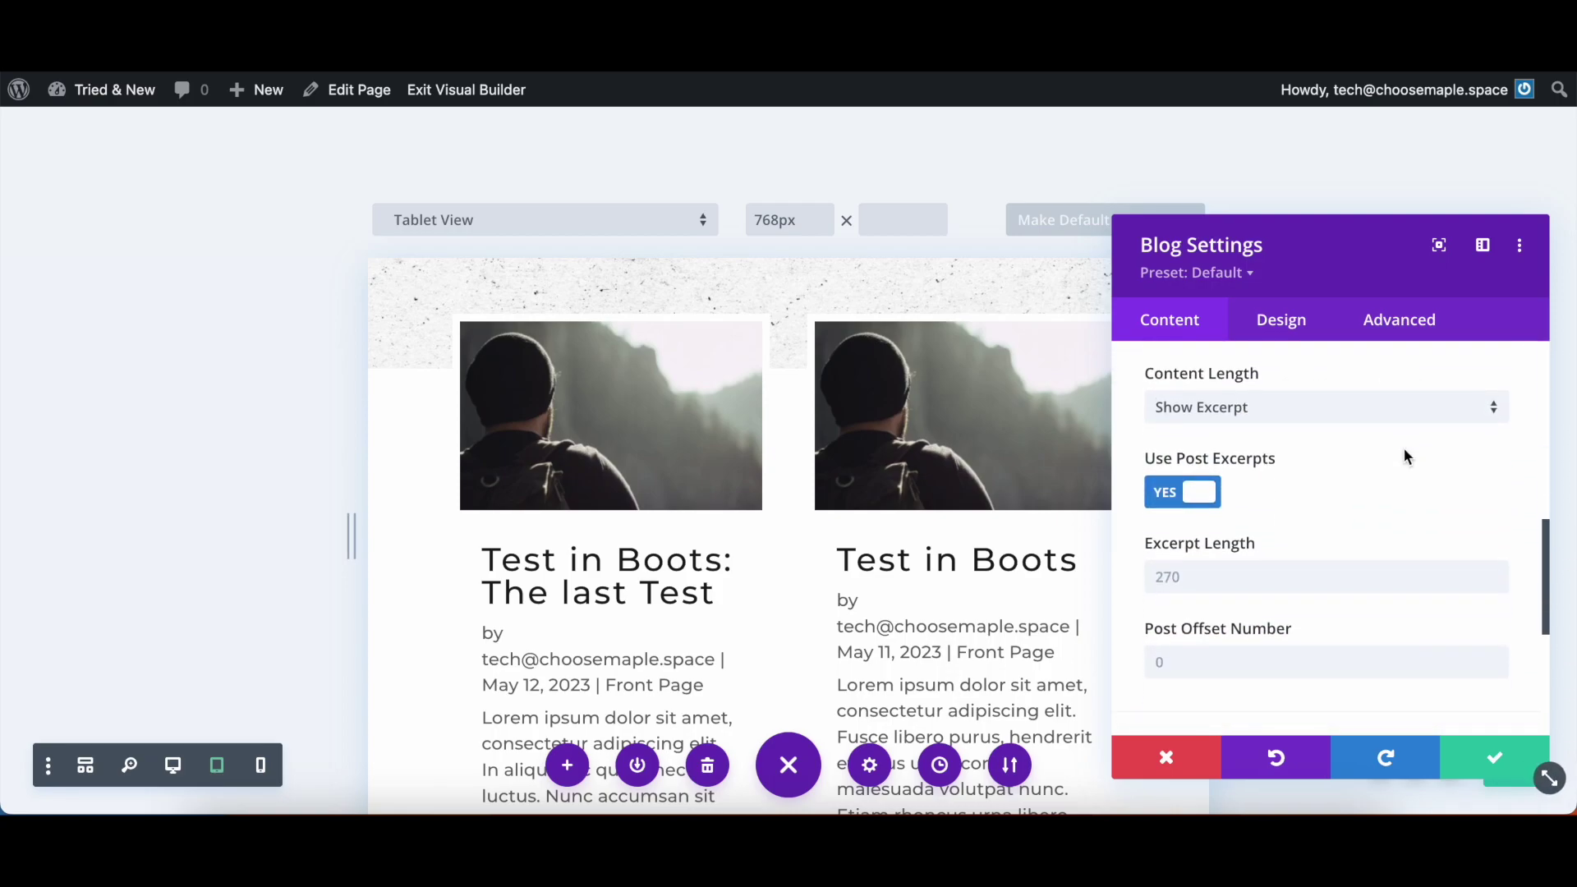
Enable responsive blog Body Text Size, keeping desktop at 16px and setting tablet to 9px
left_click(1278, 320)
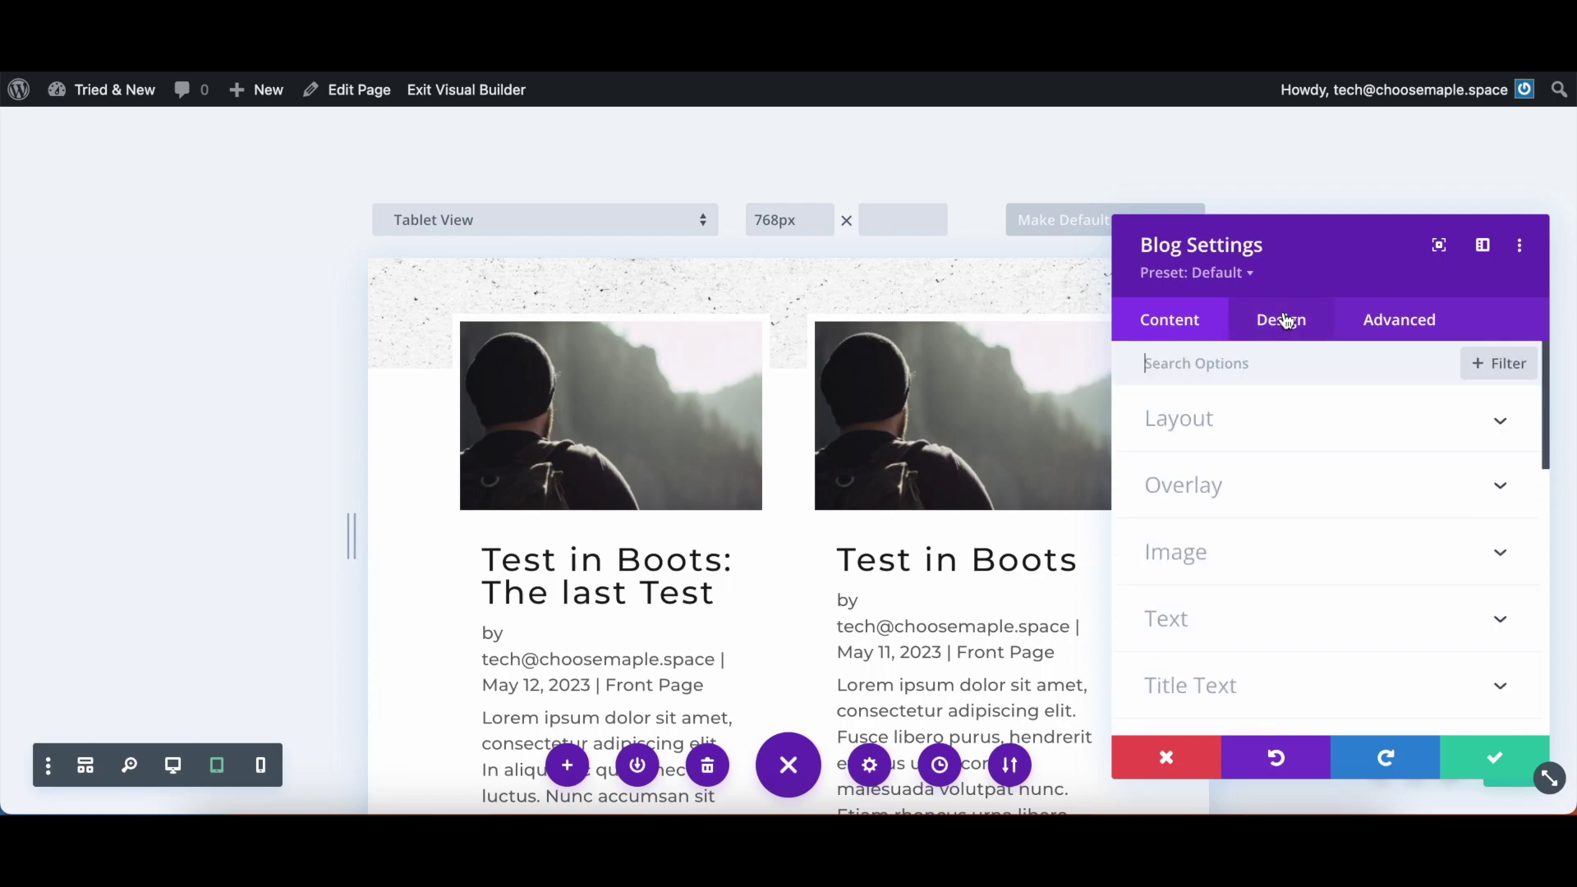
scroll(1175, 577, "down", 8)
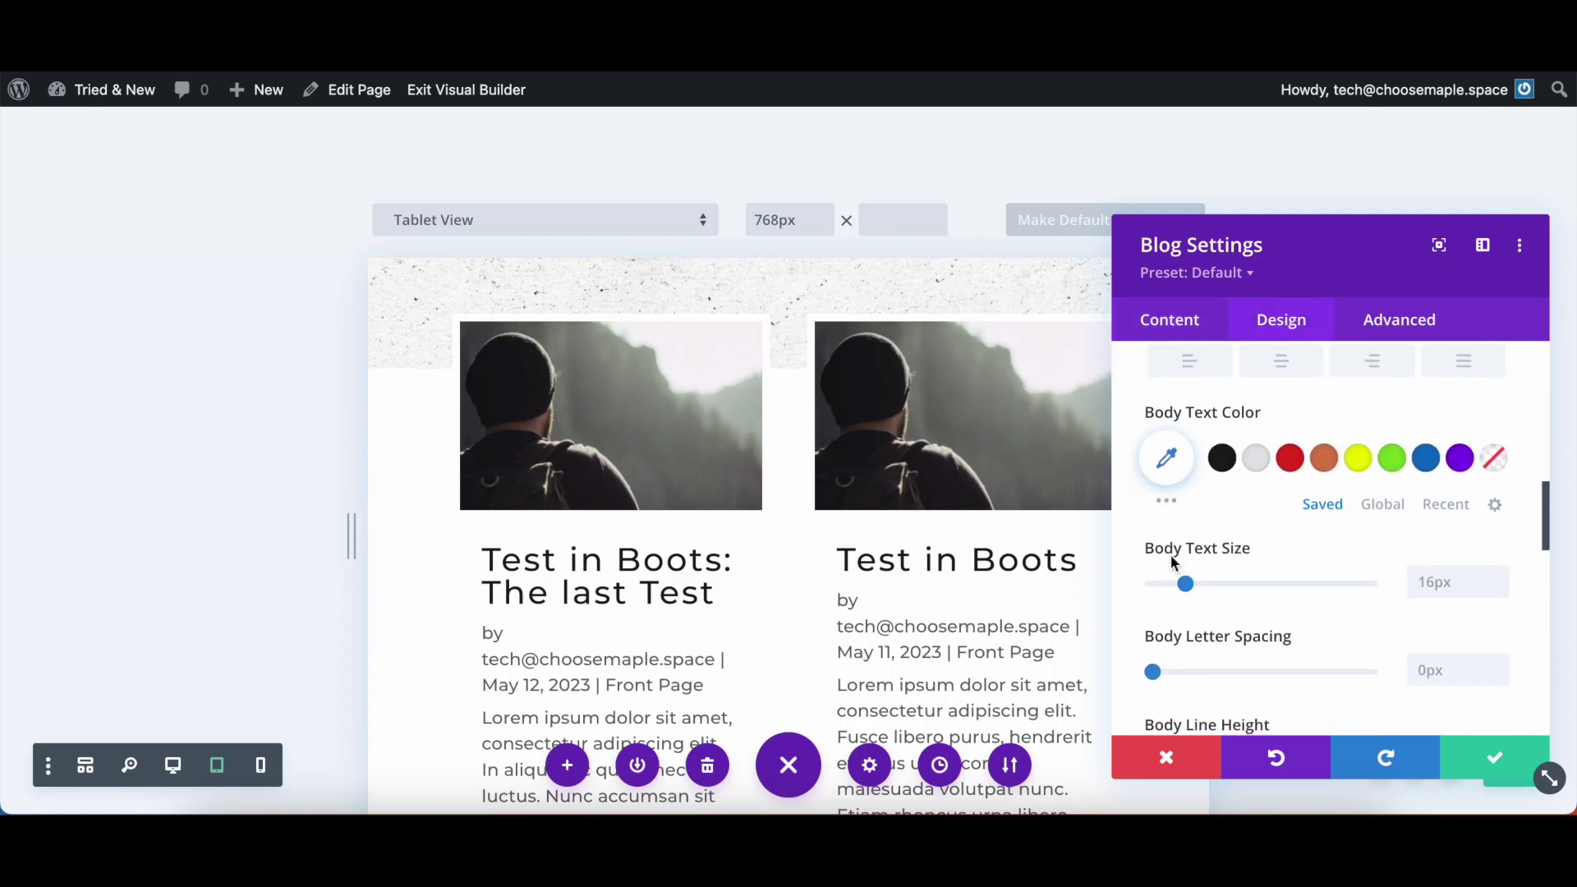
mouse_move(1171, 549)
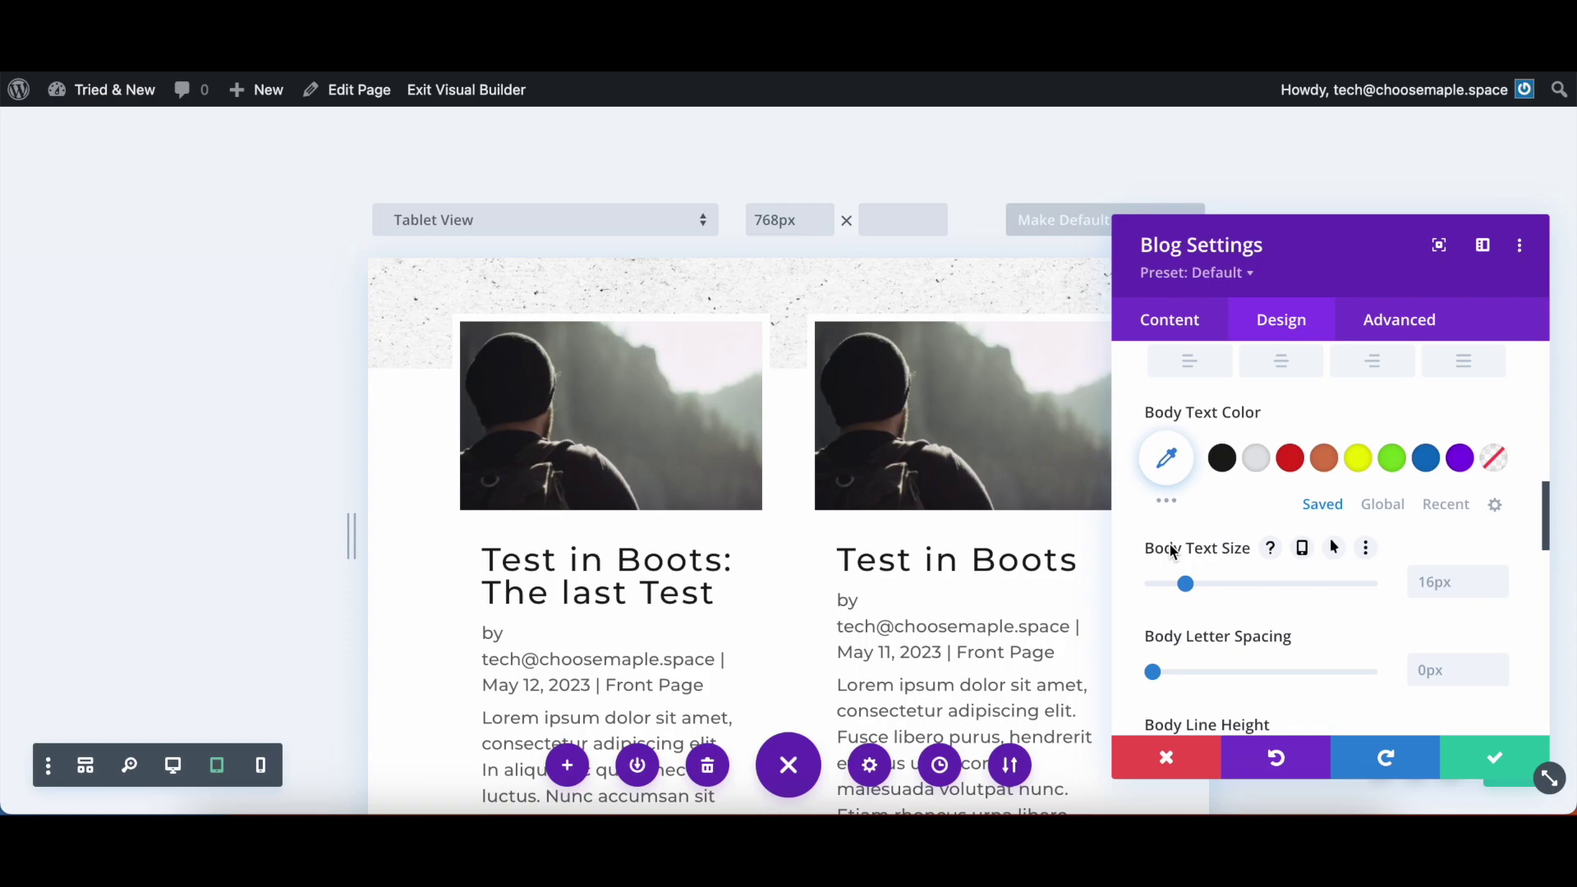
left_click(1303, 549)
left_click(1186, 593)
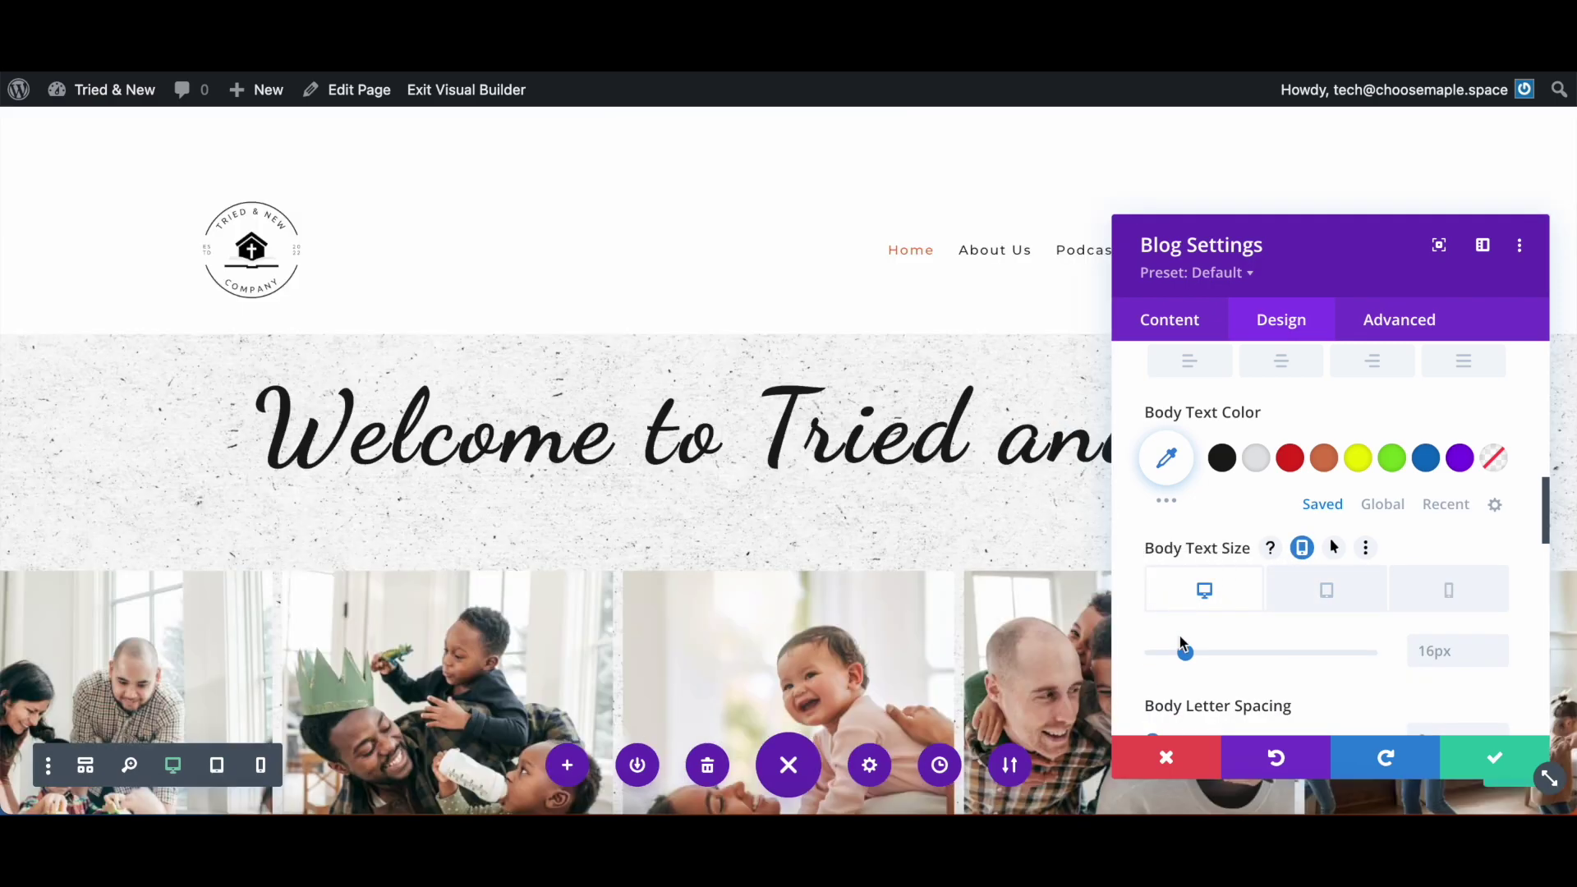
scroll(846, 531, "down", 10)
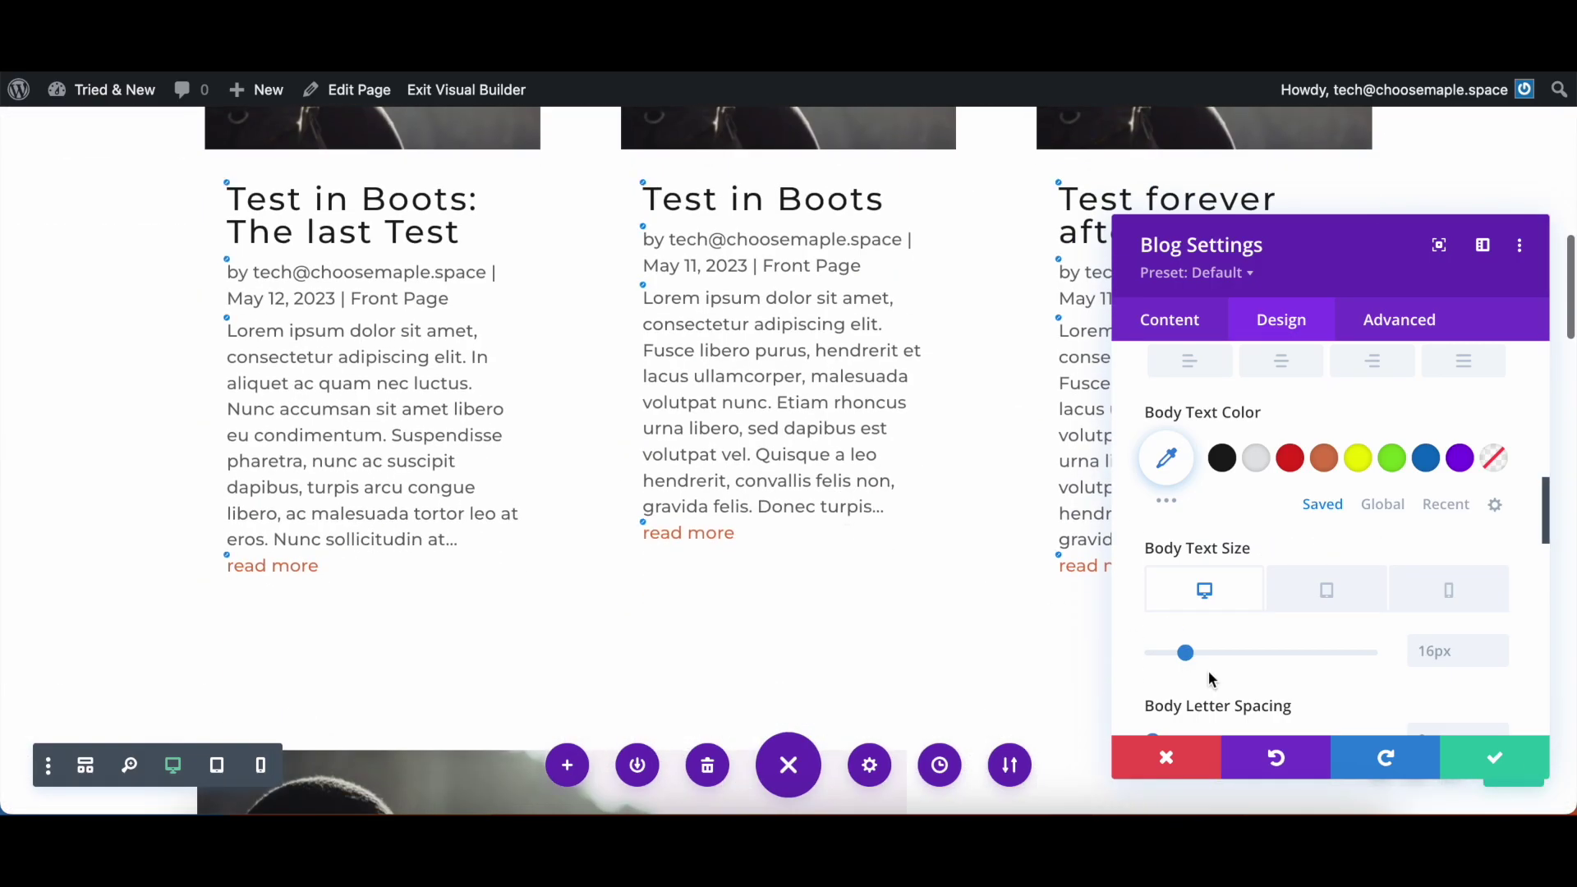
left_click_drag(1191, 659, 1192, 663)
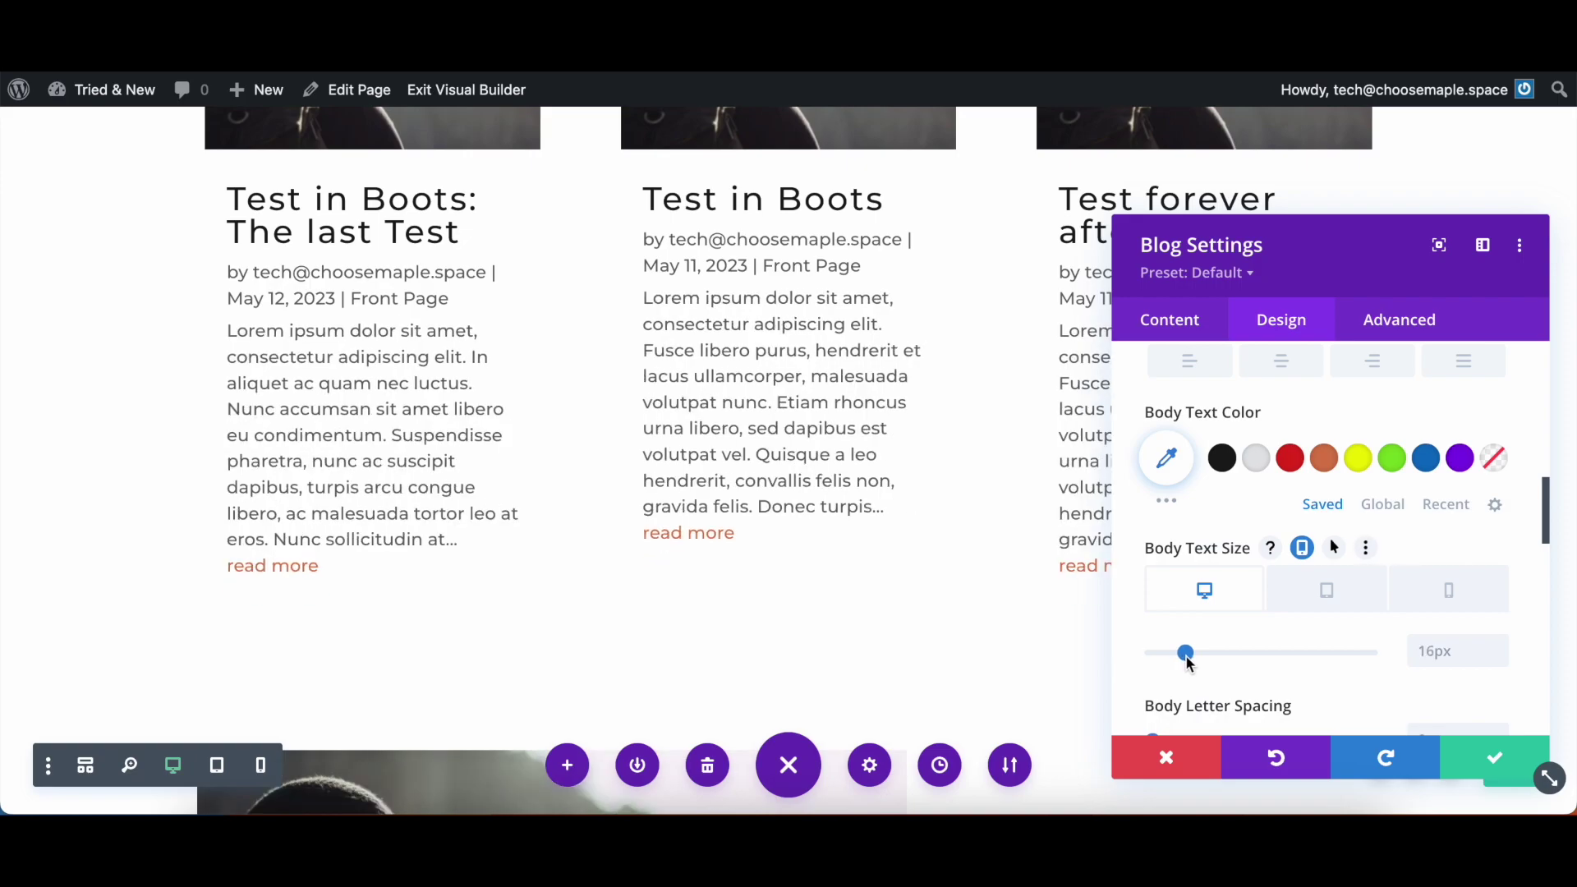
left_click(1300, 602)
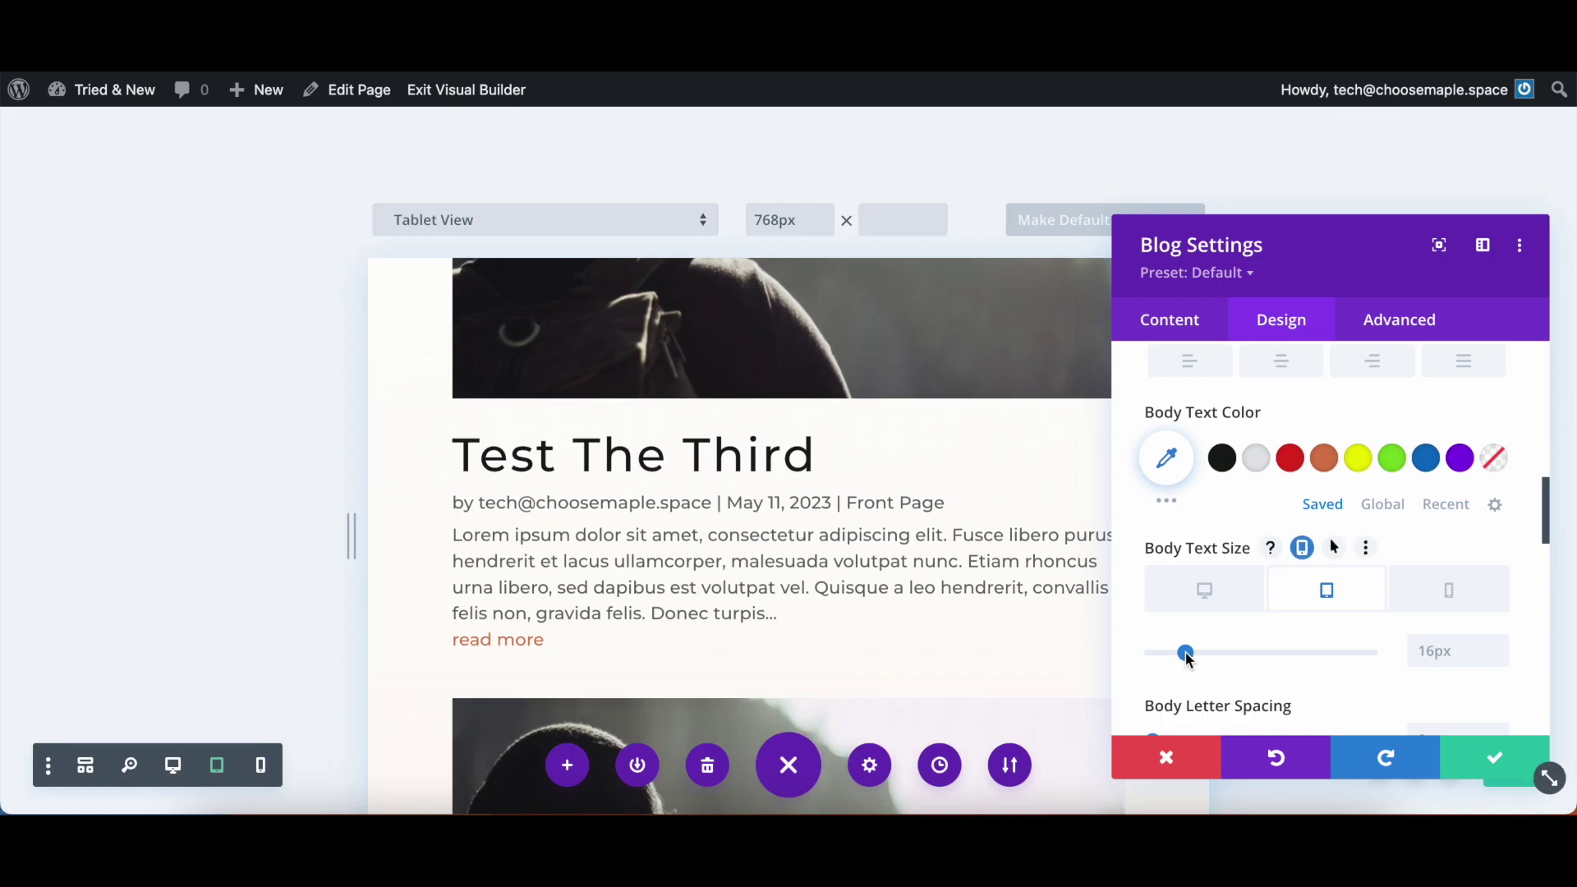
left_click_drag(1187, 657, 1173, 658)
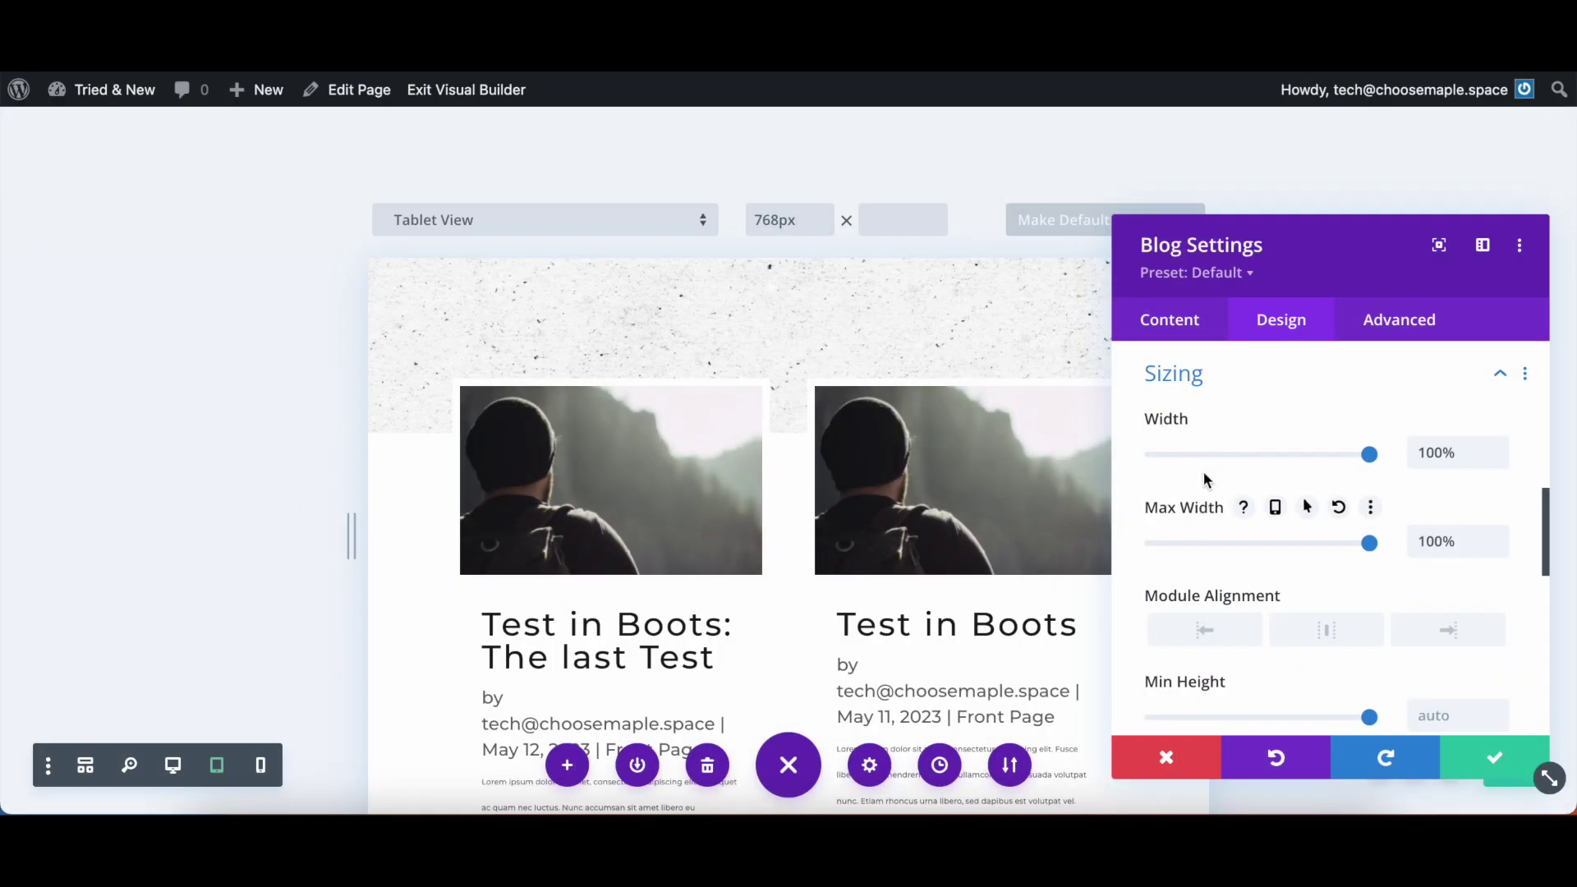
Enable per-device width and Max Width, then set the blog's tablet Max Width to 90%
left_click(1240, 421)
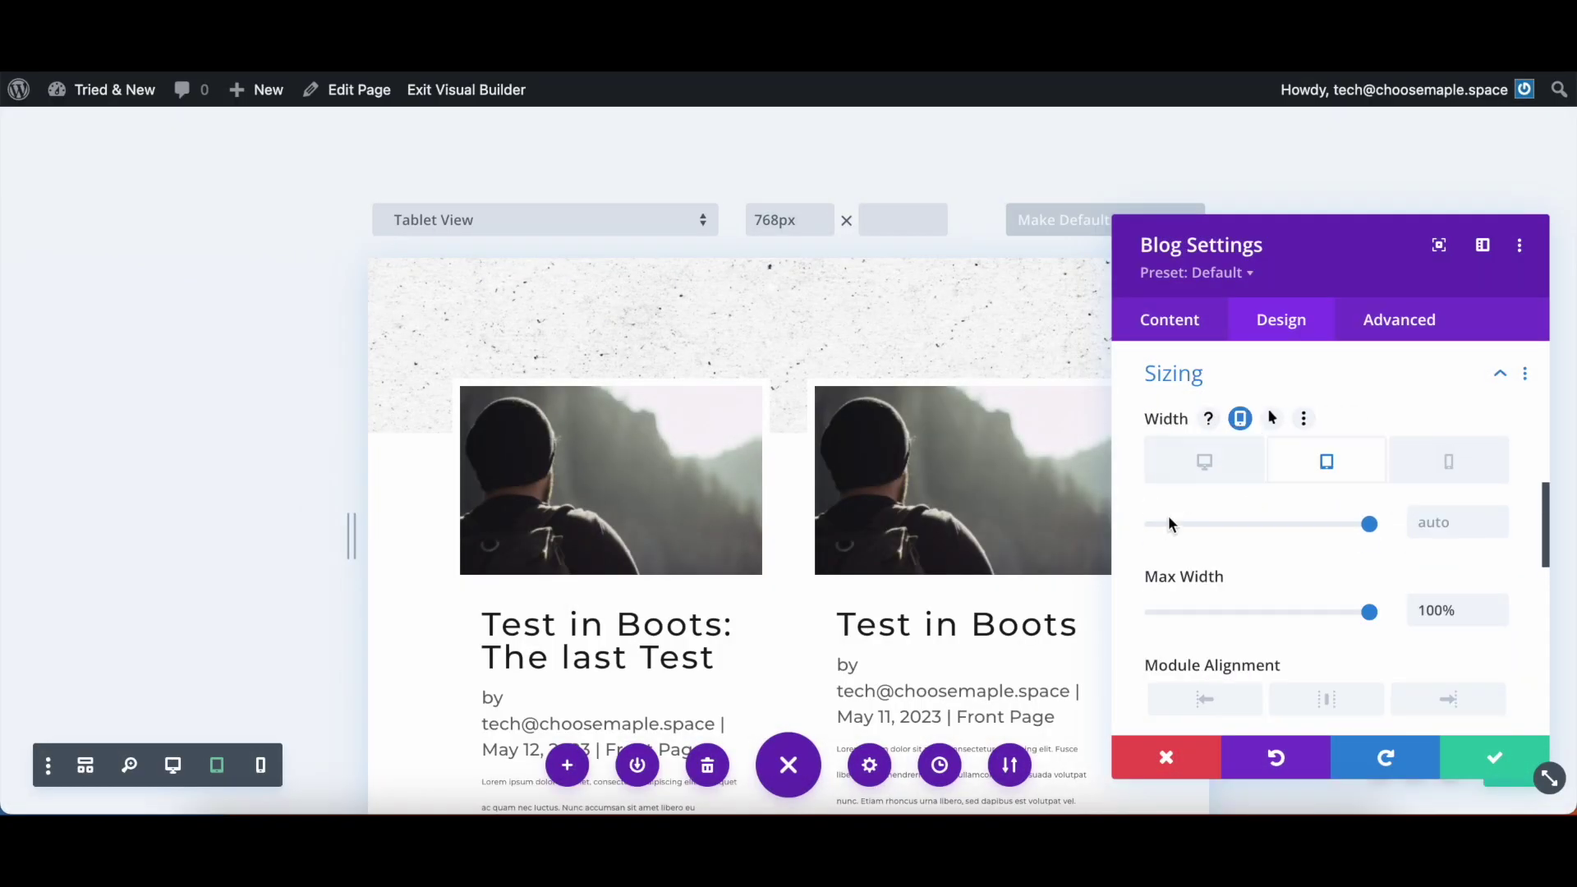
left_click(1278, 577)
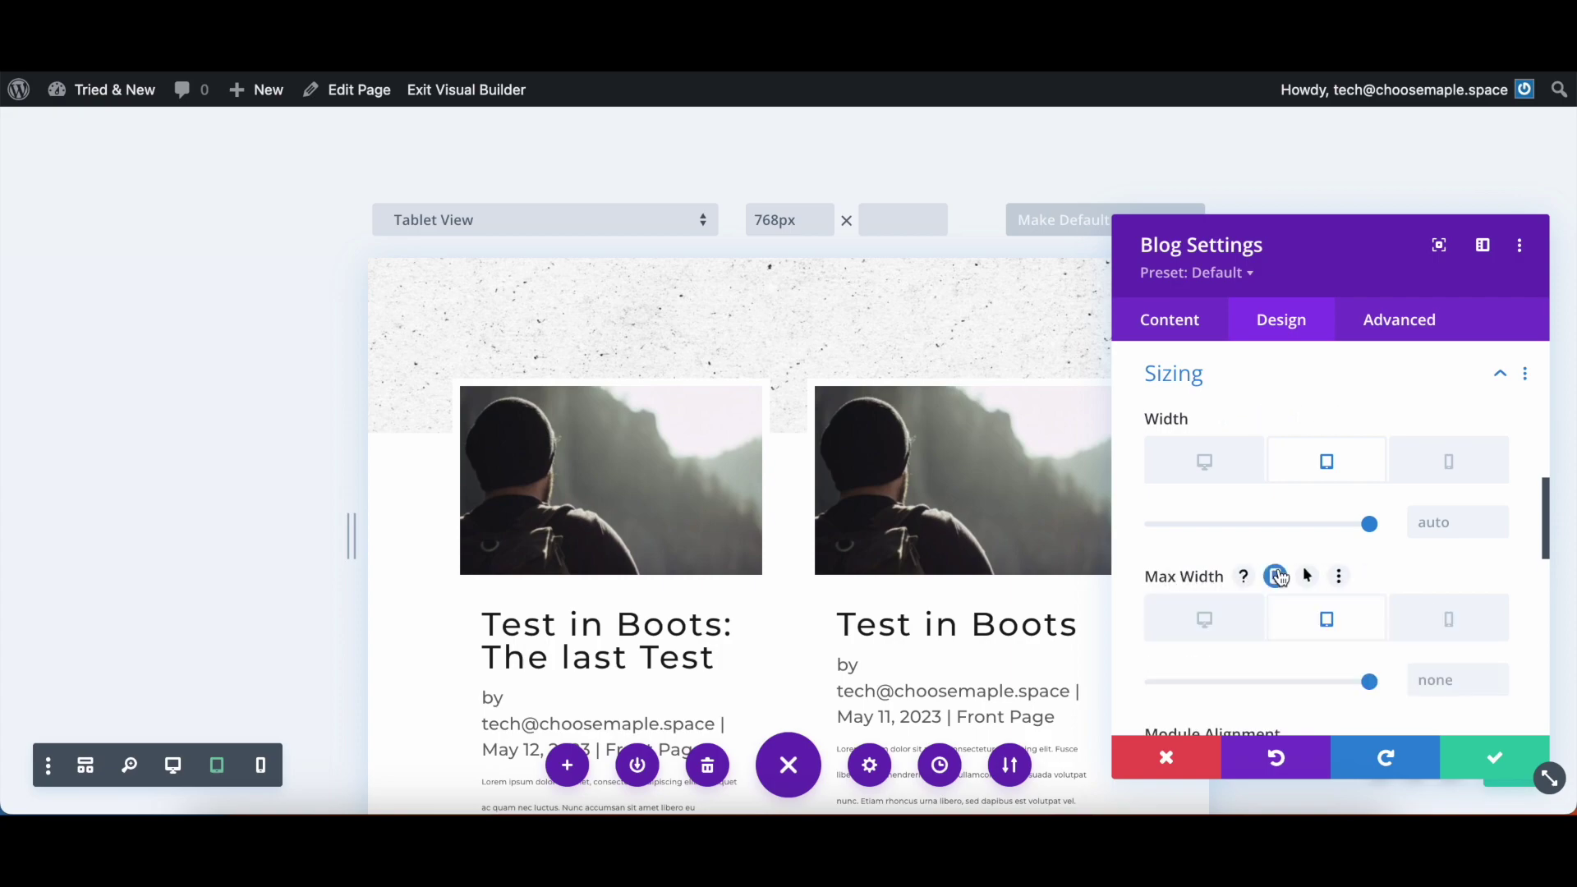
scroll(1164, 581, "down", 2)
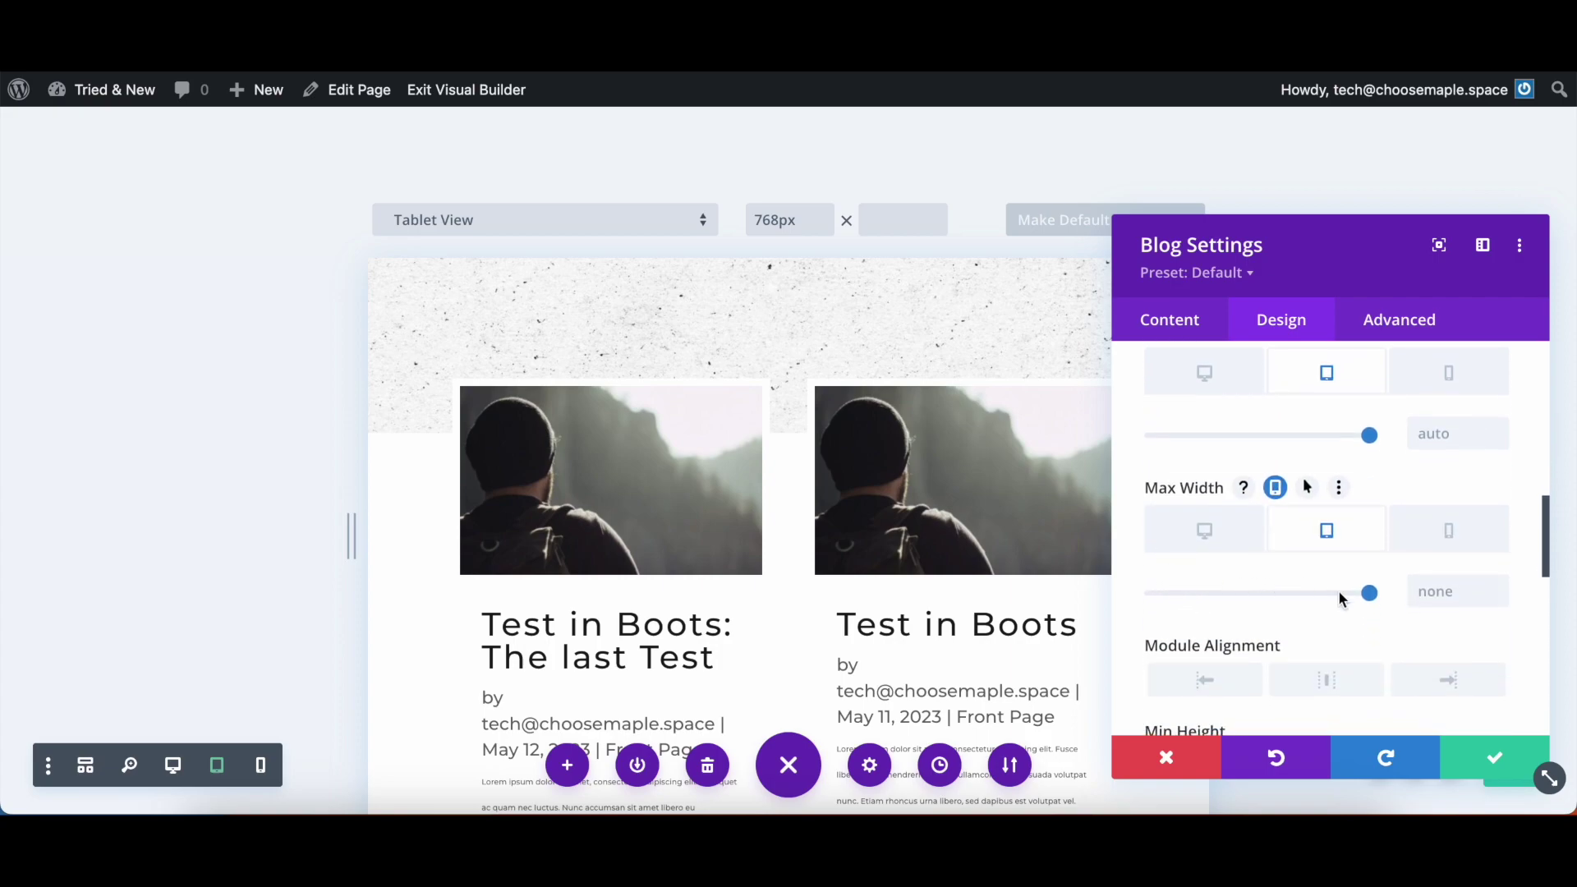
left_click_drag(1370, 593, 1317, 609)
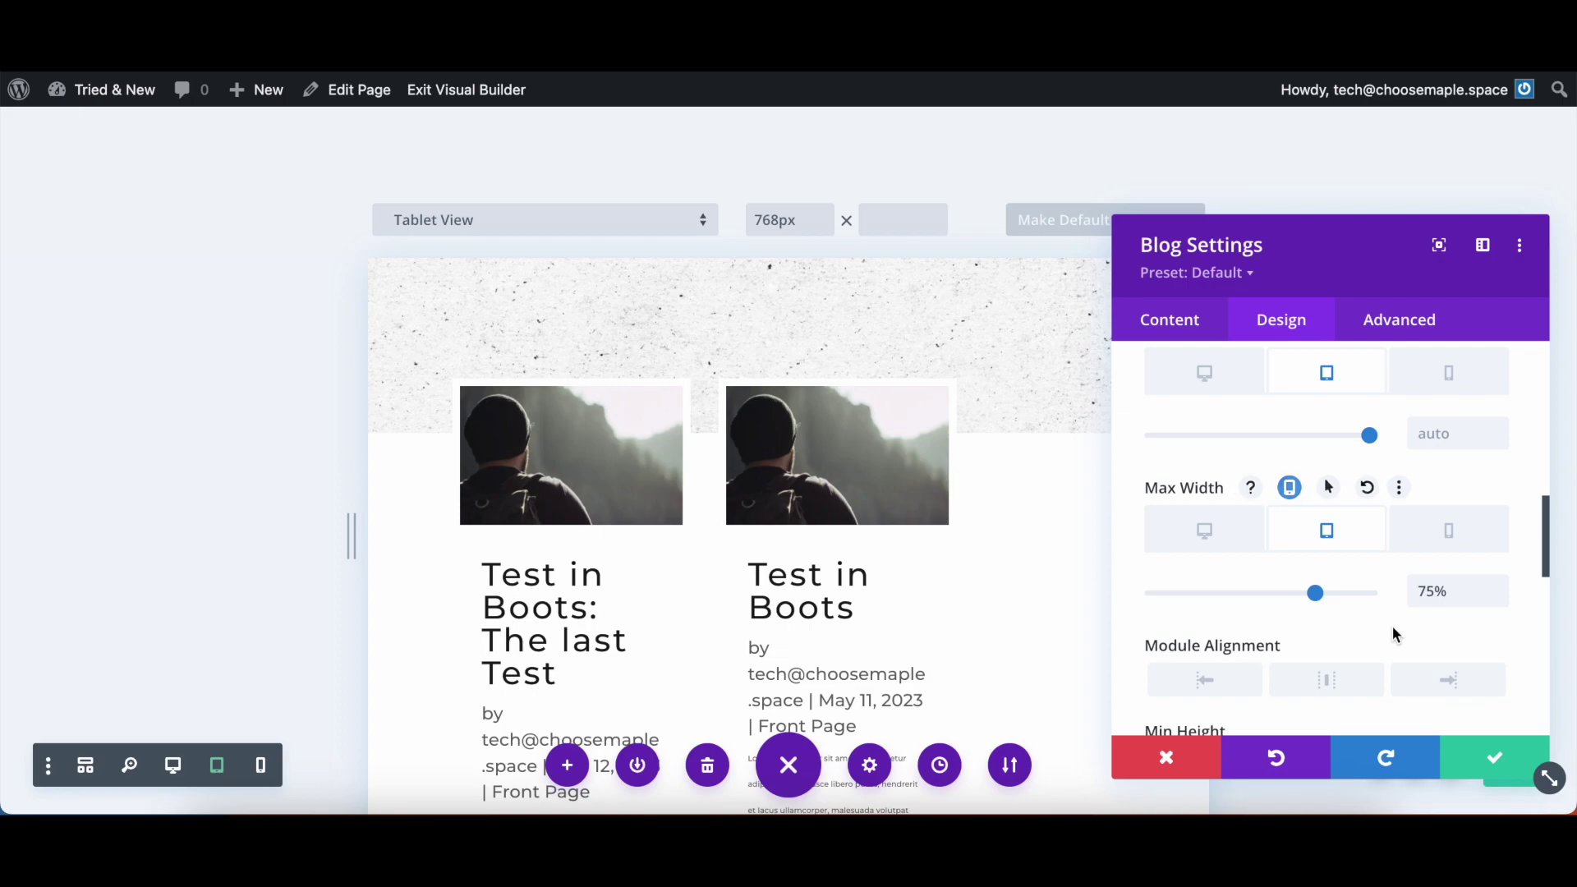
scroll(1059, 515, "up", 1)
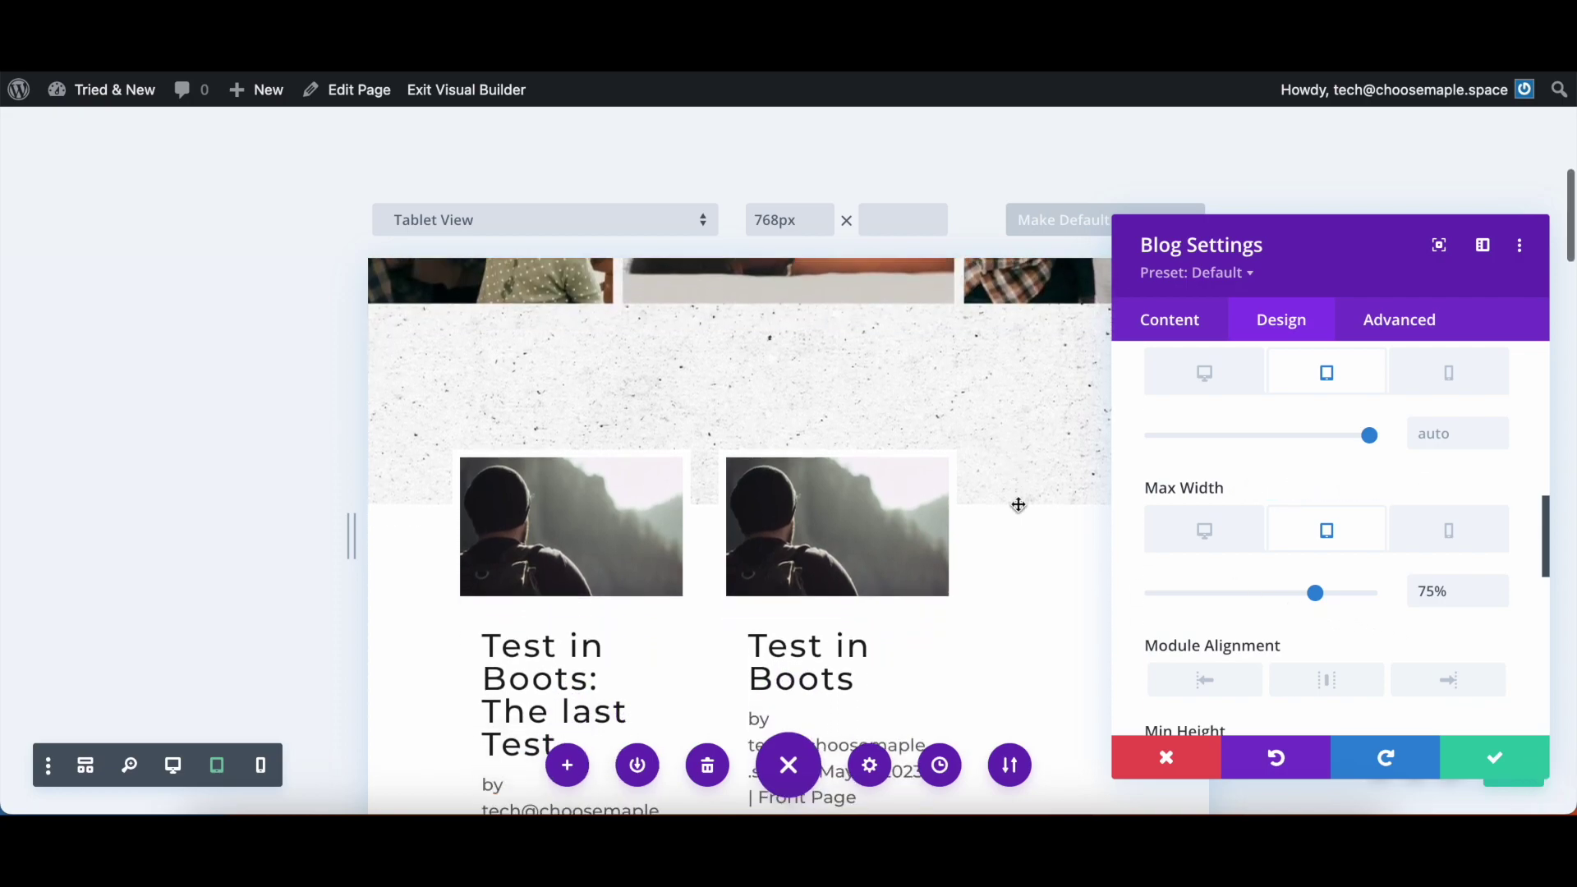
left_click_drag(1324, 601, 1352, 604)
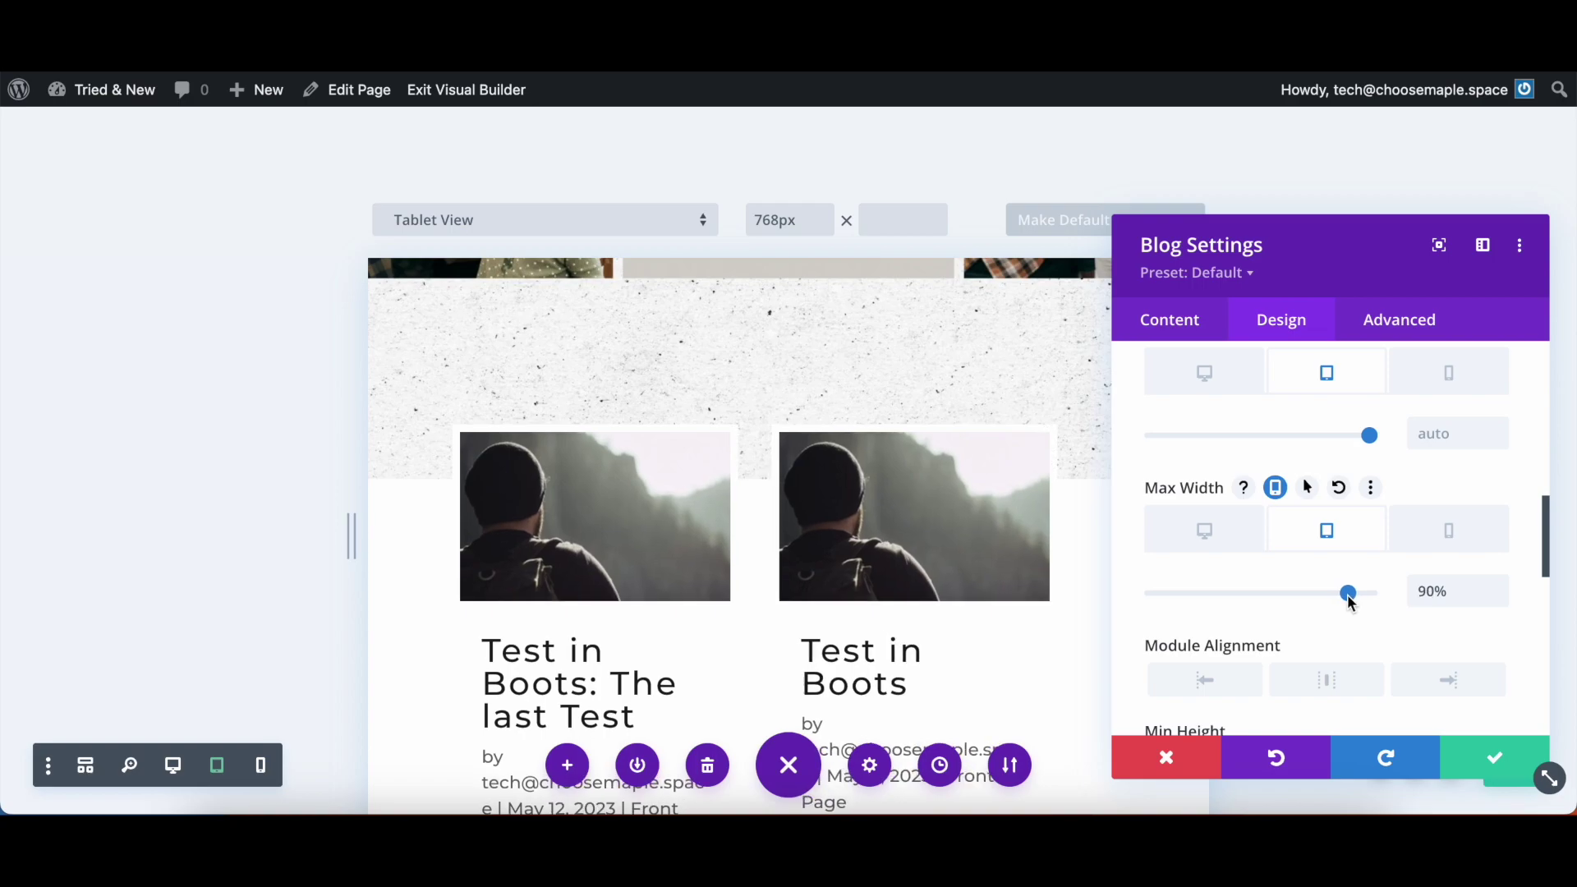
scroll(997, 556, "down", 6)
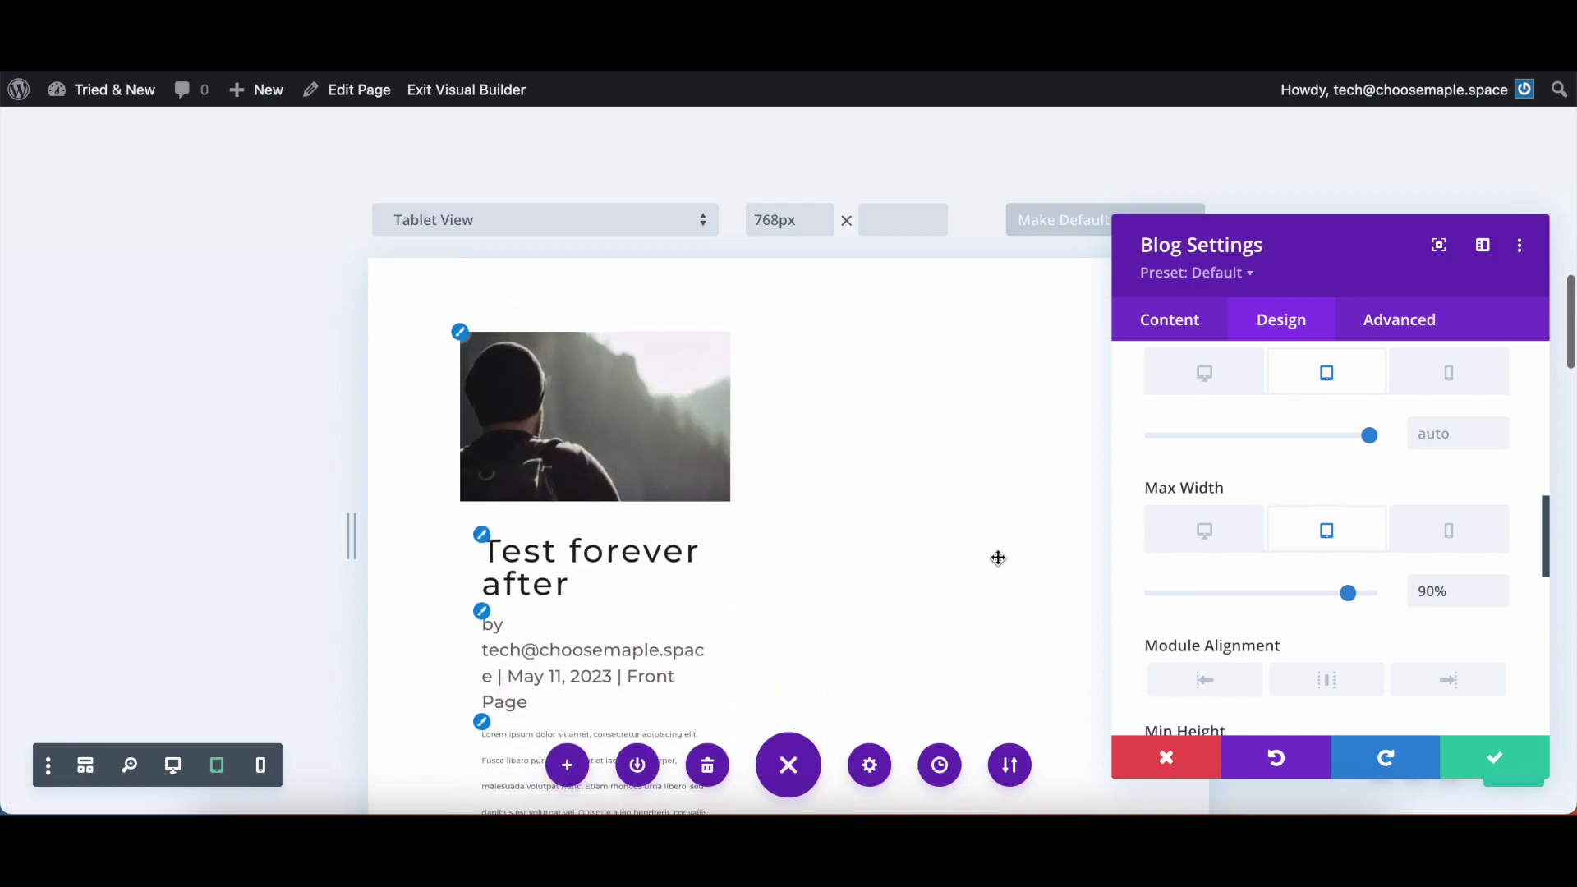
scroll(997, 556, "up", 5)
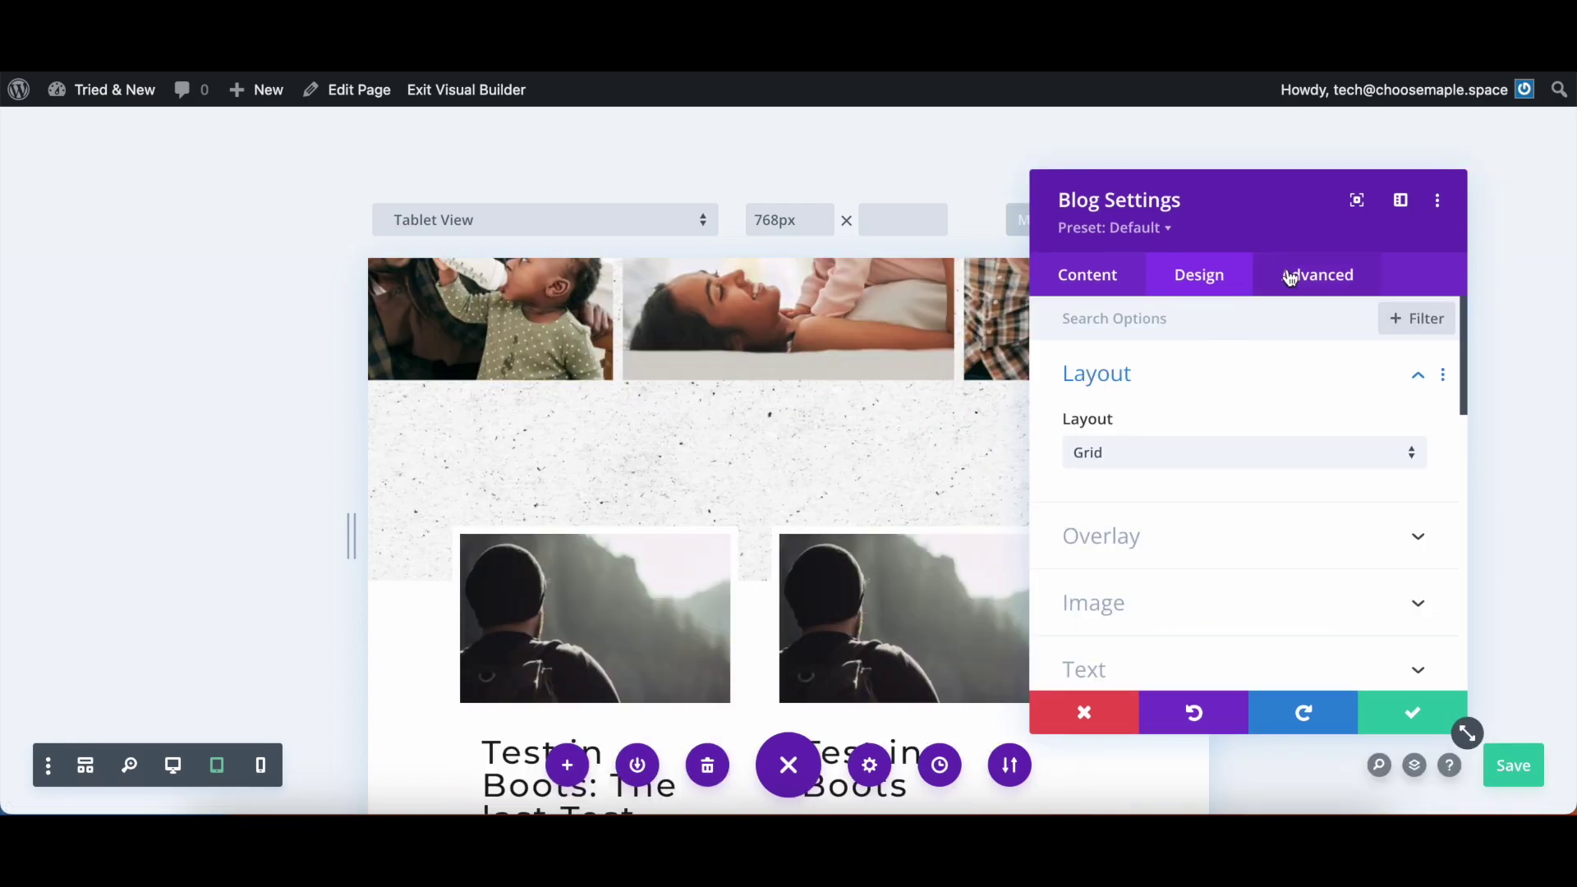
Under Advanced > Visibility, disable the blog module on tablet and phone, then save
left_click(1292, 277)
left_click(1236, 577)
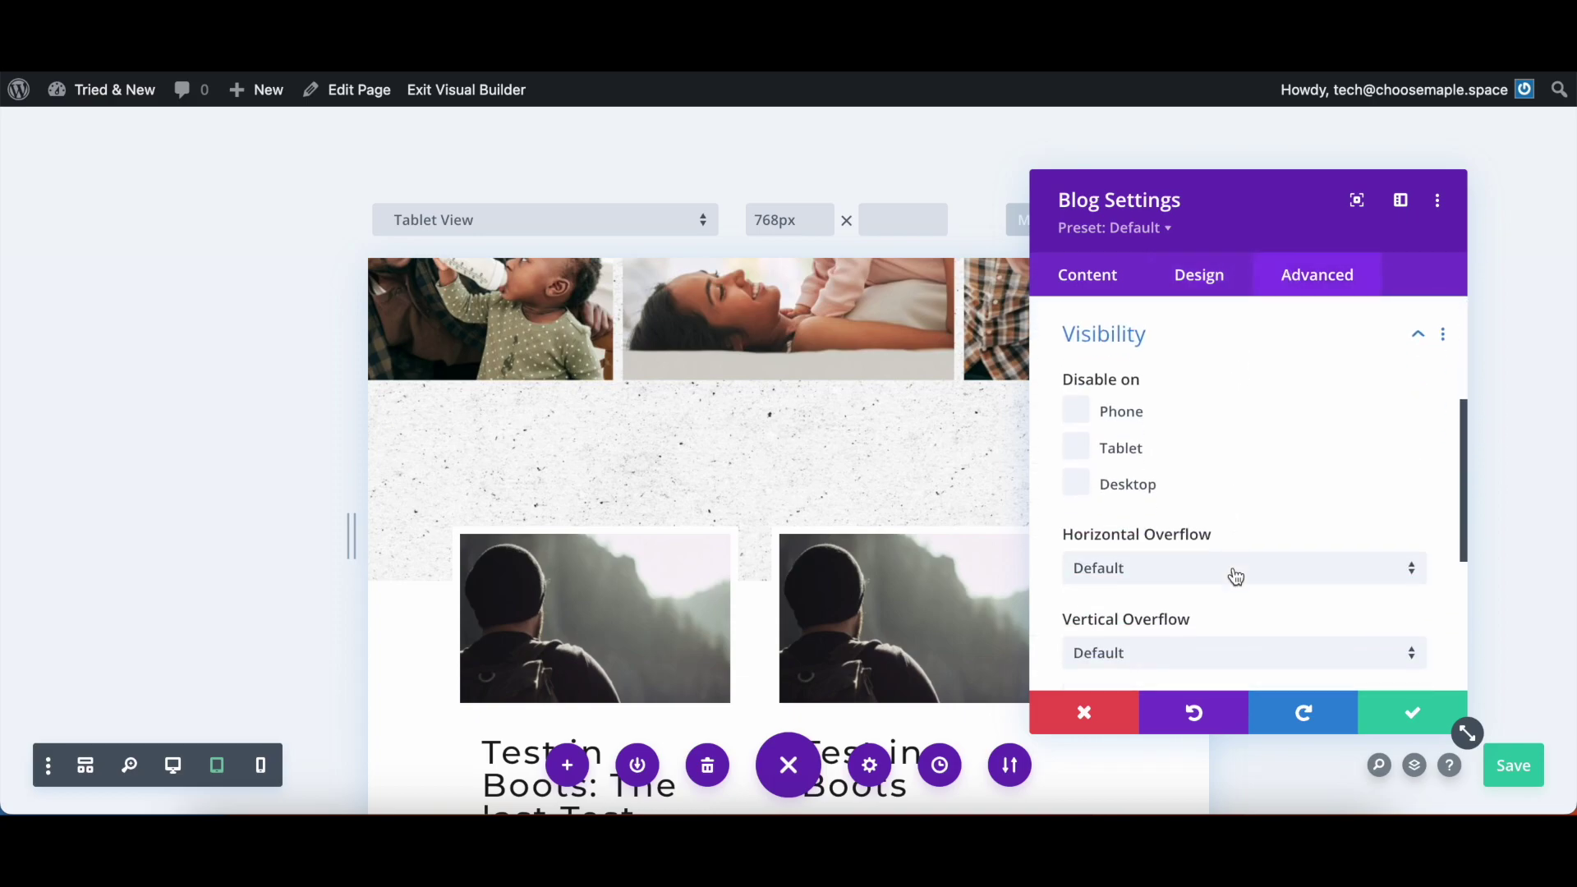
left_click(1077, 443)
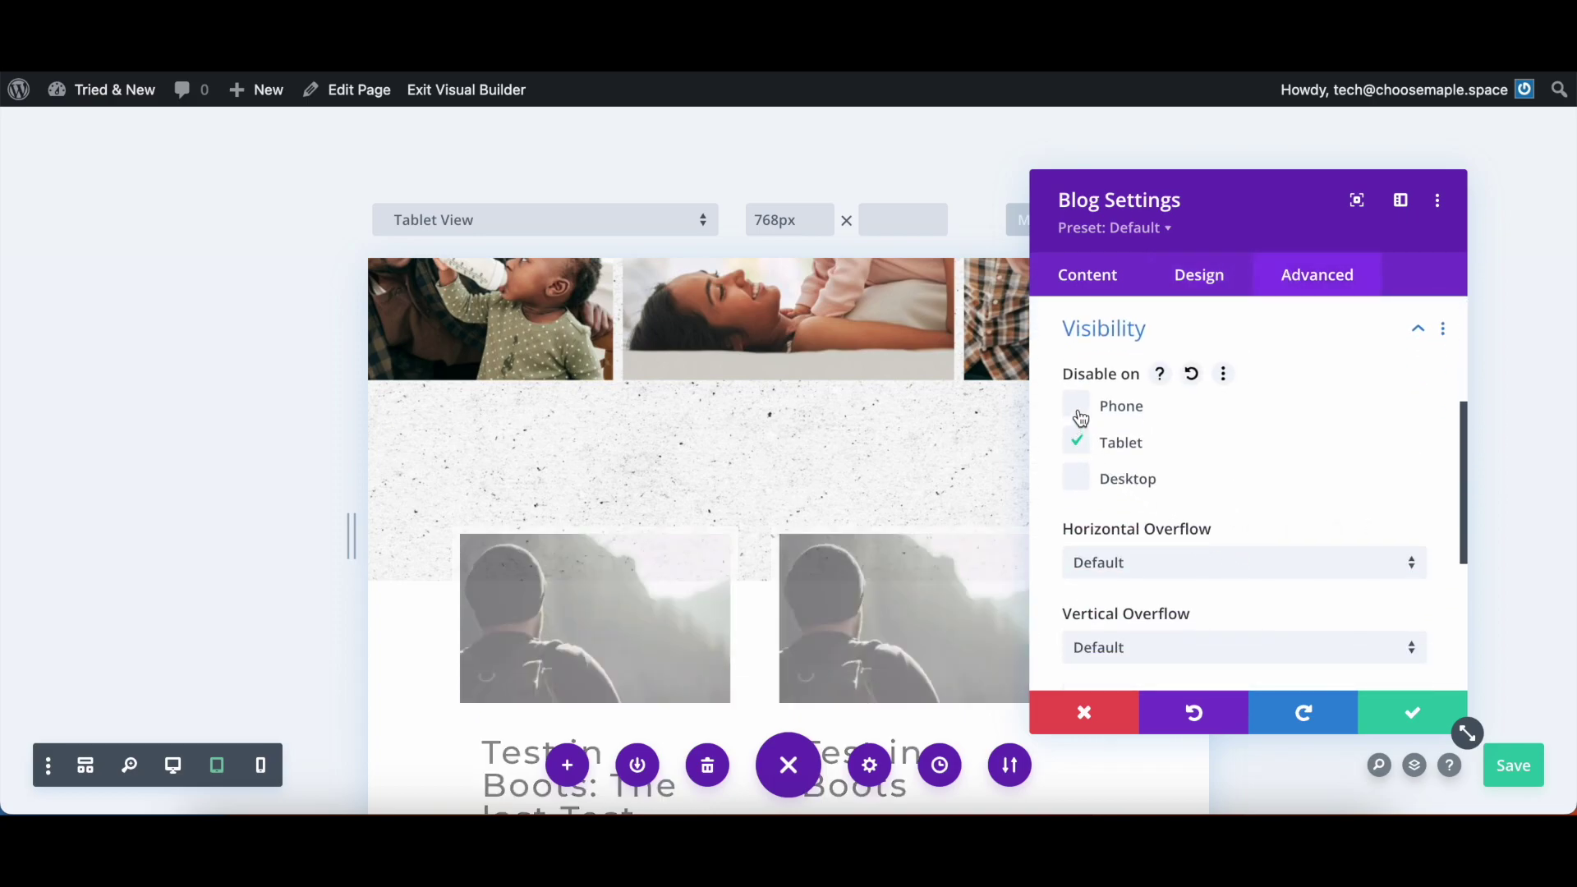
left_click(1412, 716)
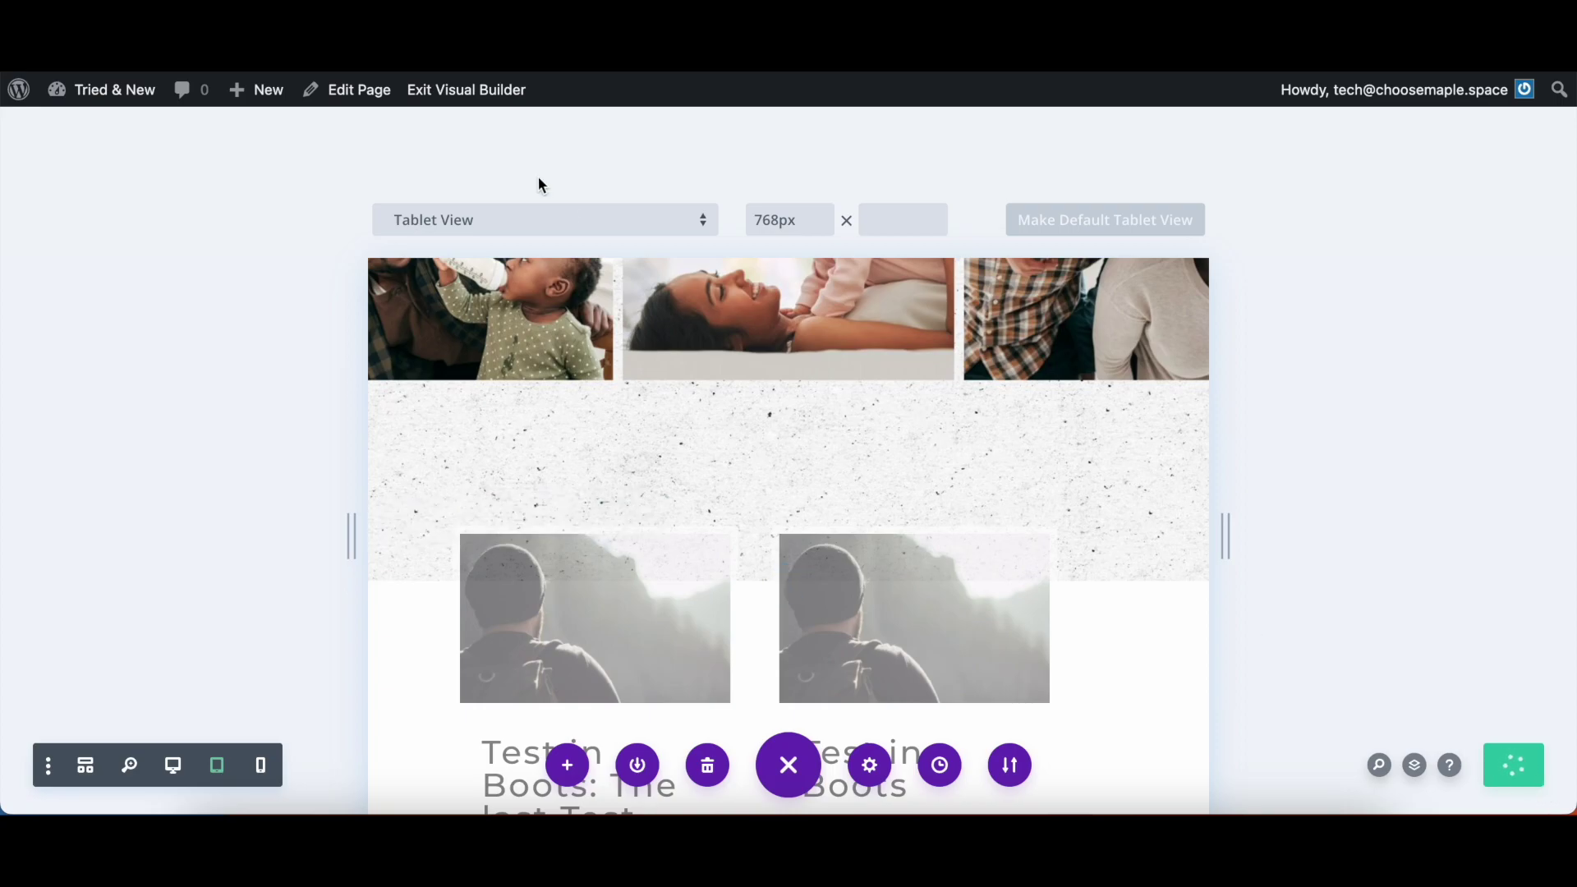
Preview the homepage at tablet, phone, then tablet width, and return to the desktop preview
left_click(493, 105)
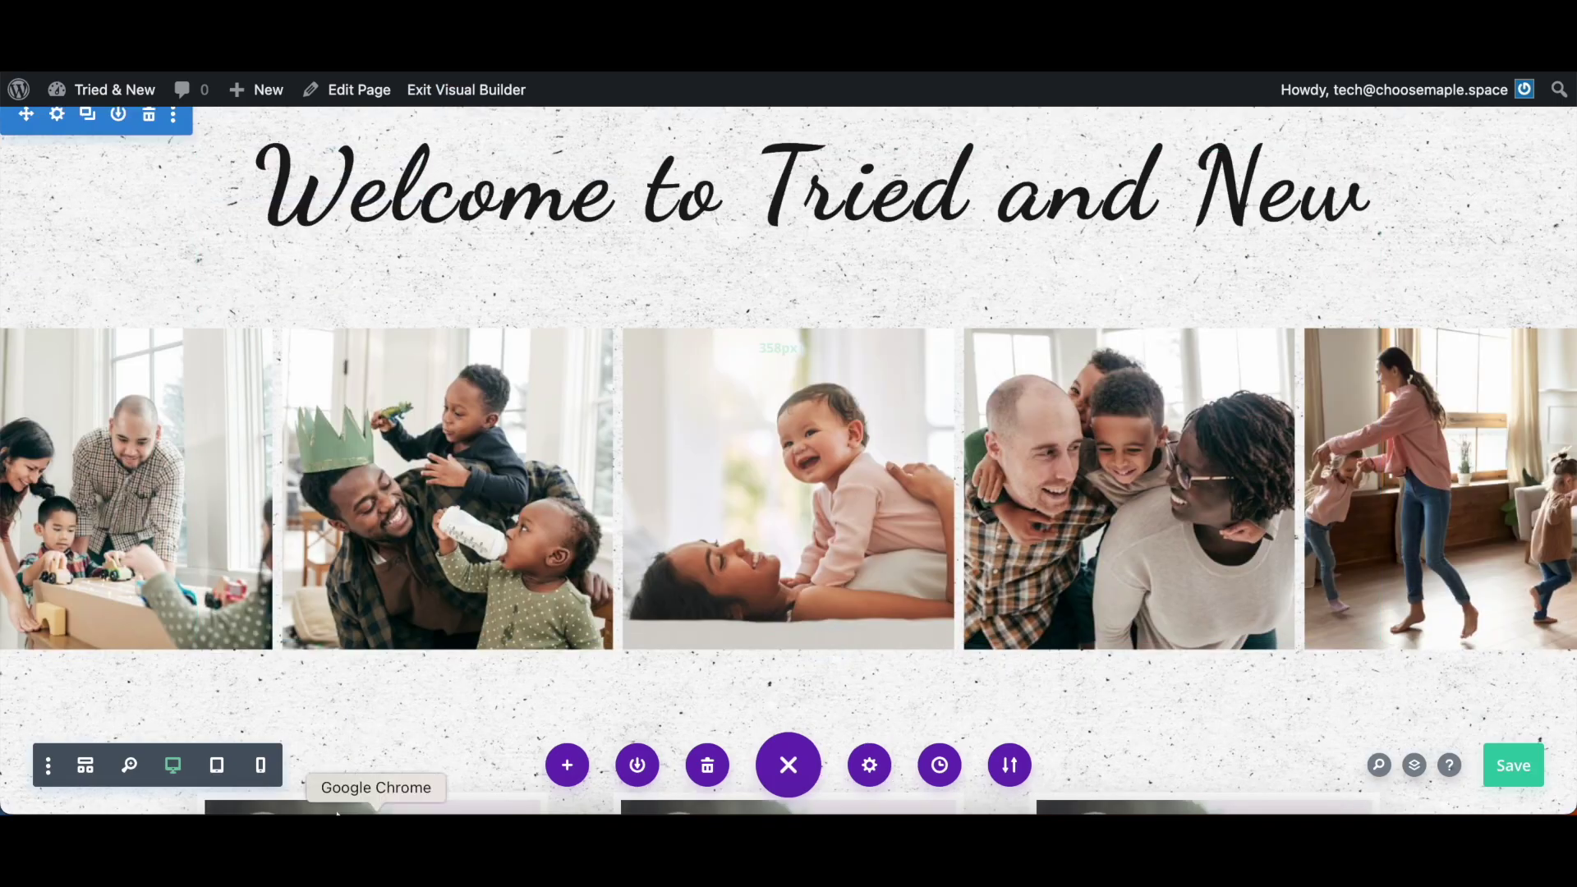
scroll(238, 631, "down", 1)
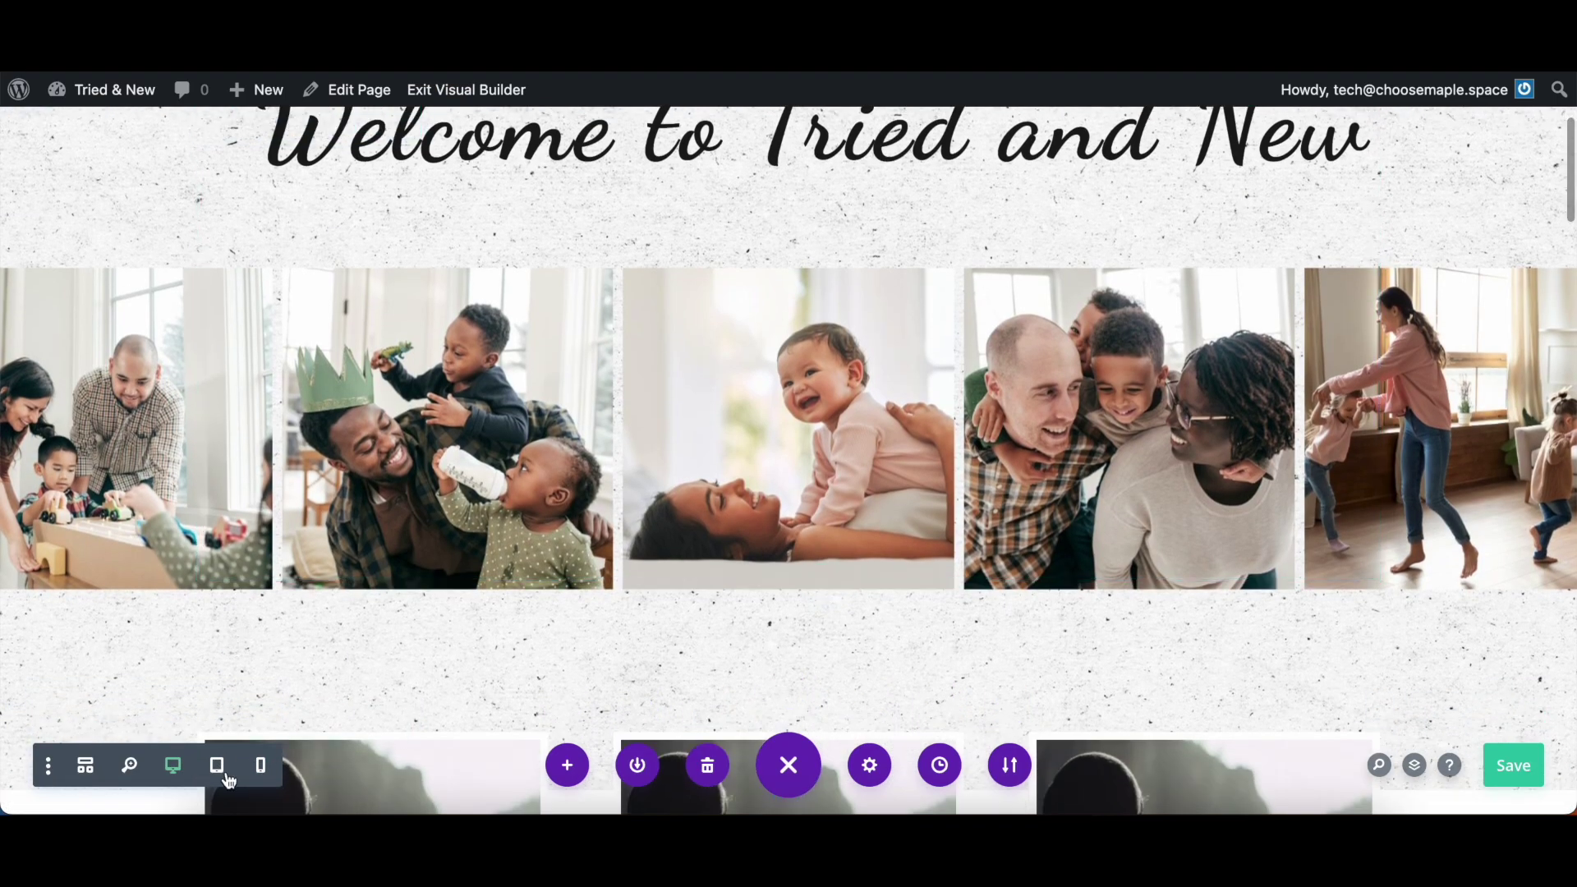
left_click(217, 765)
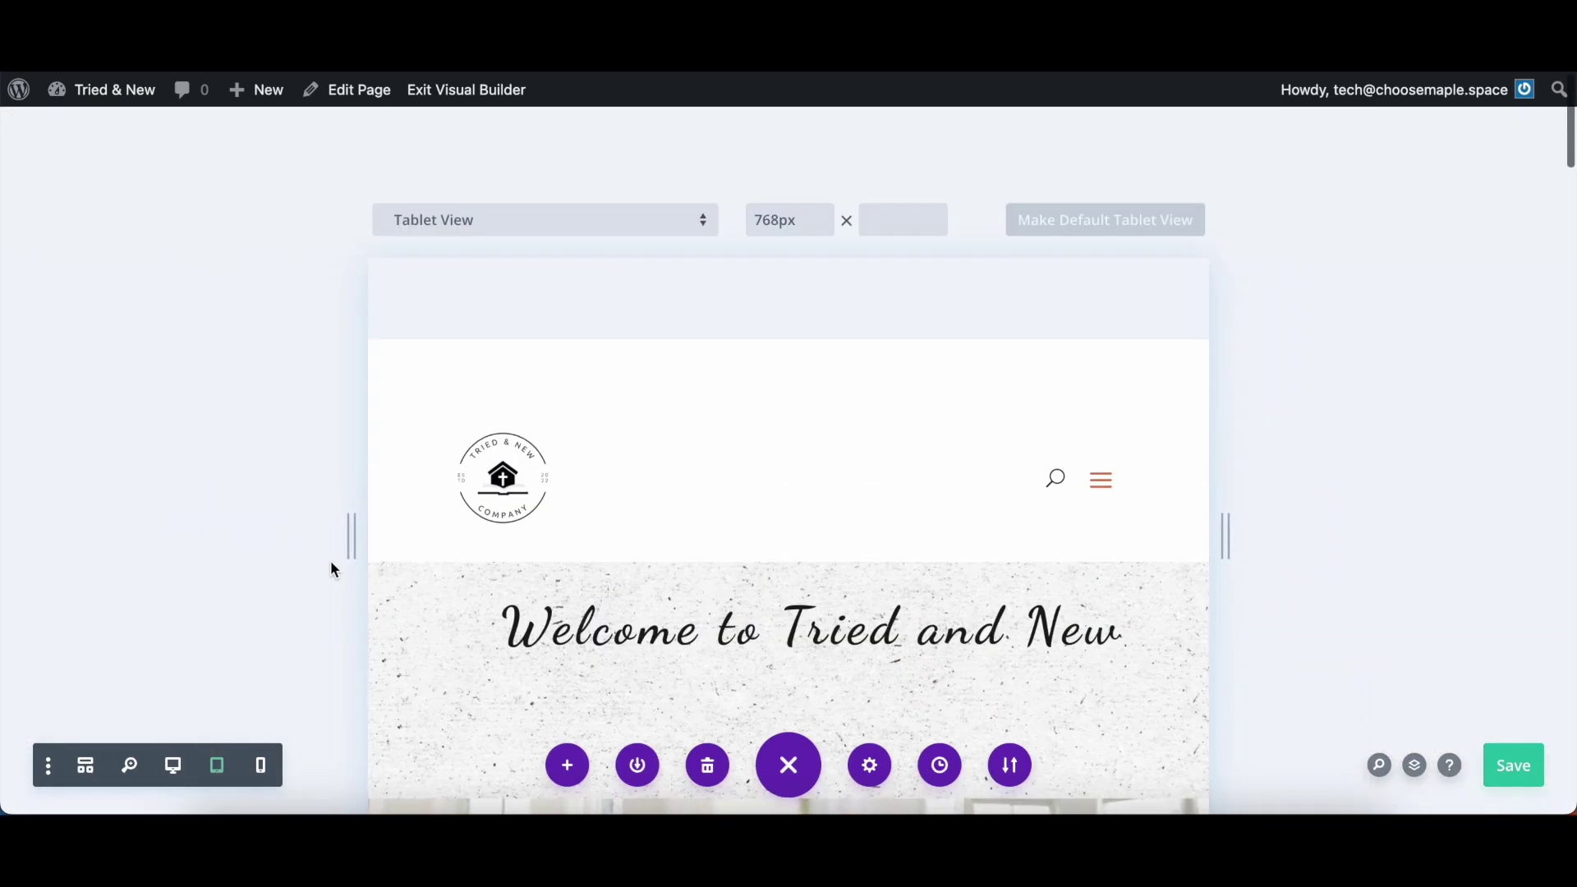
left_click(259, 766)
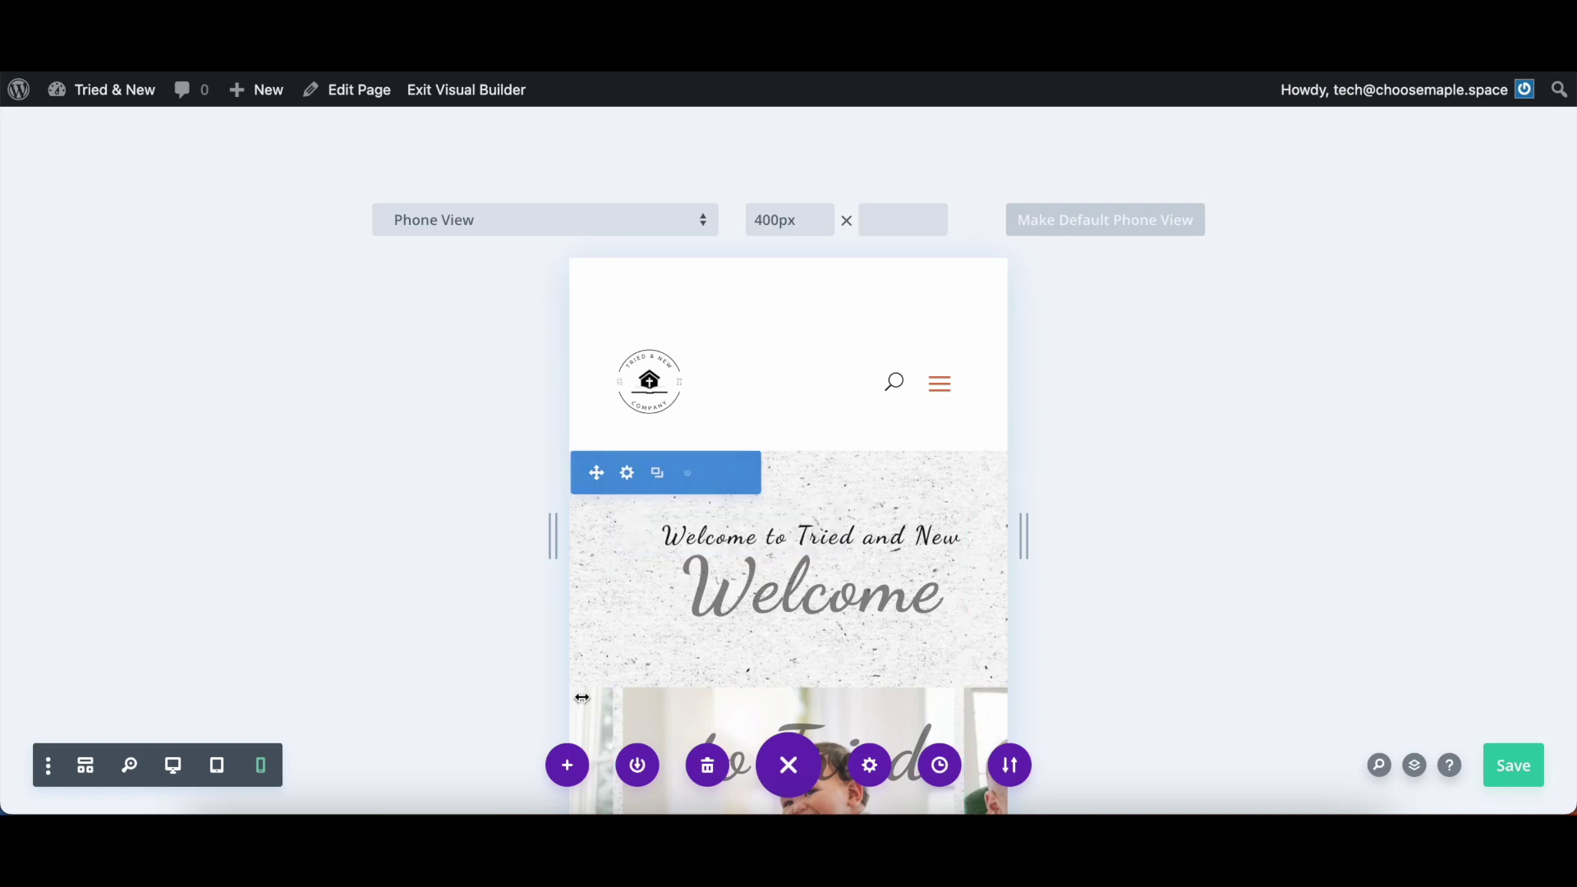
scroll(582, 697, "down", 5)
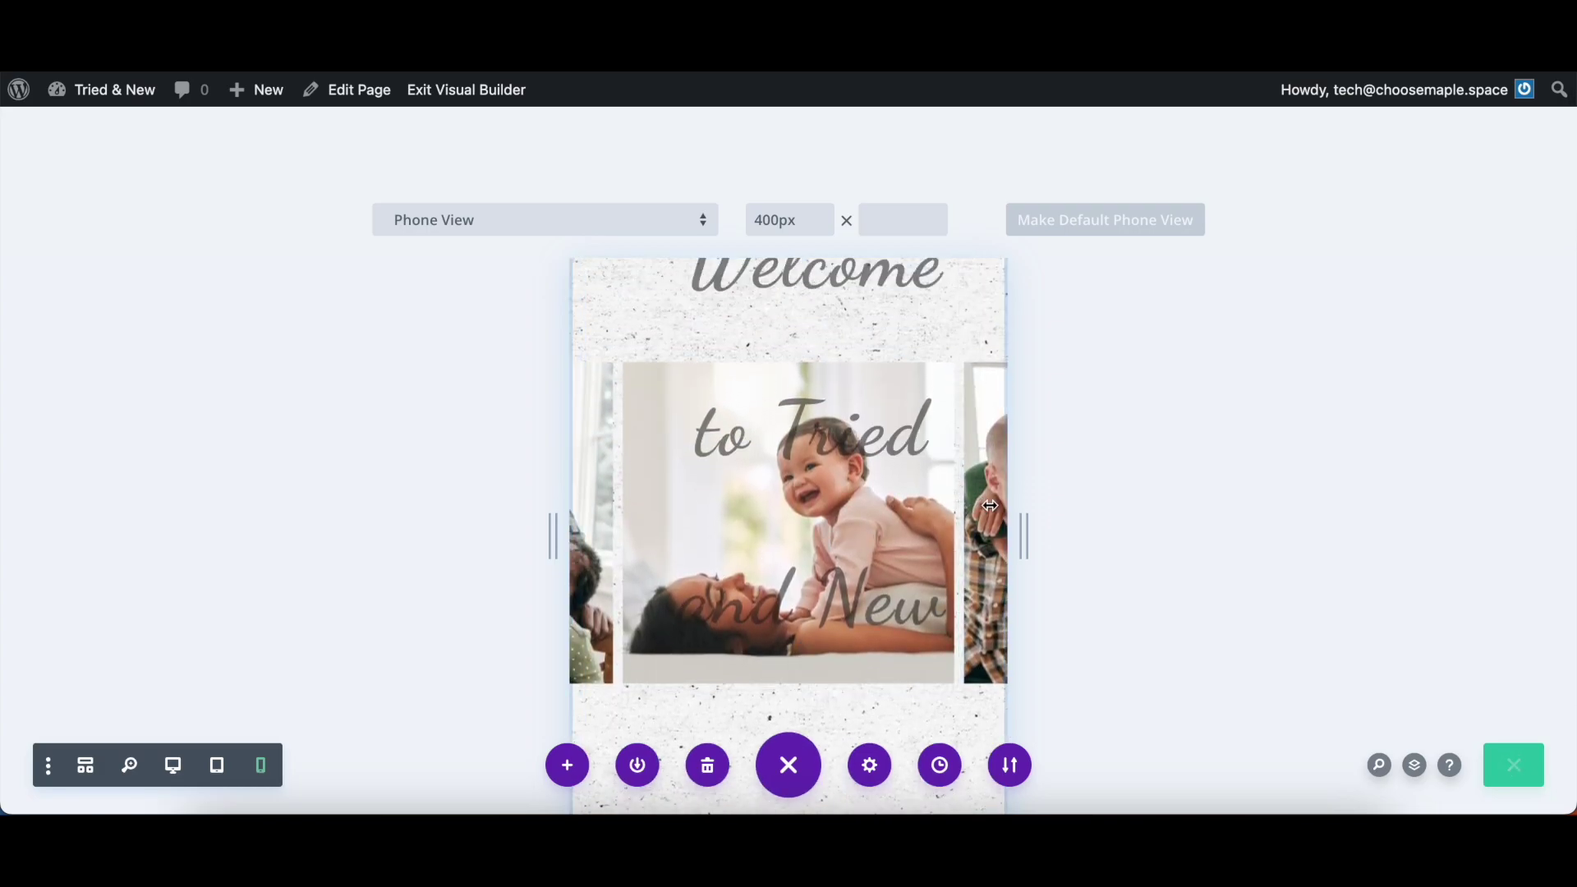
scroll(821, 534, "up", 1)
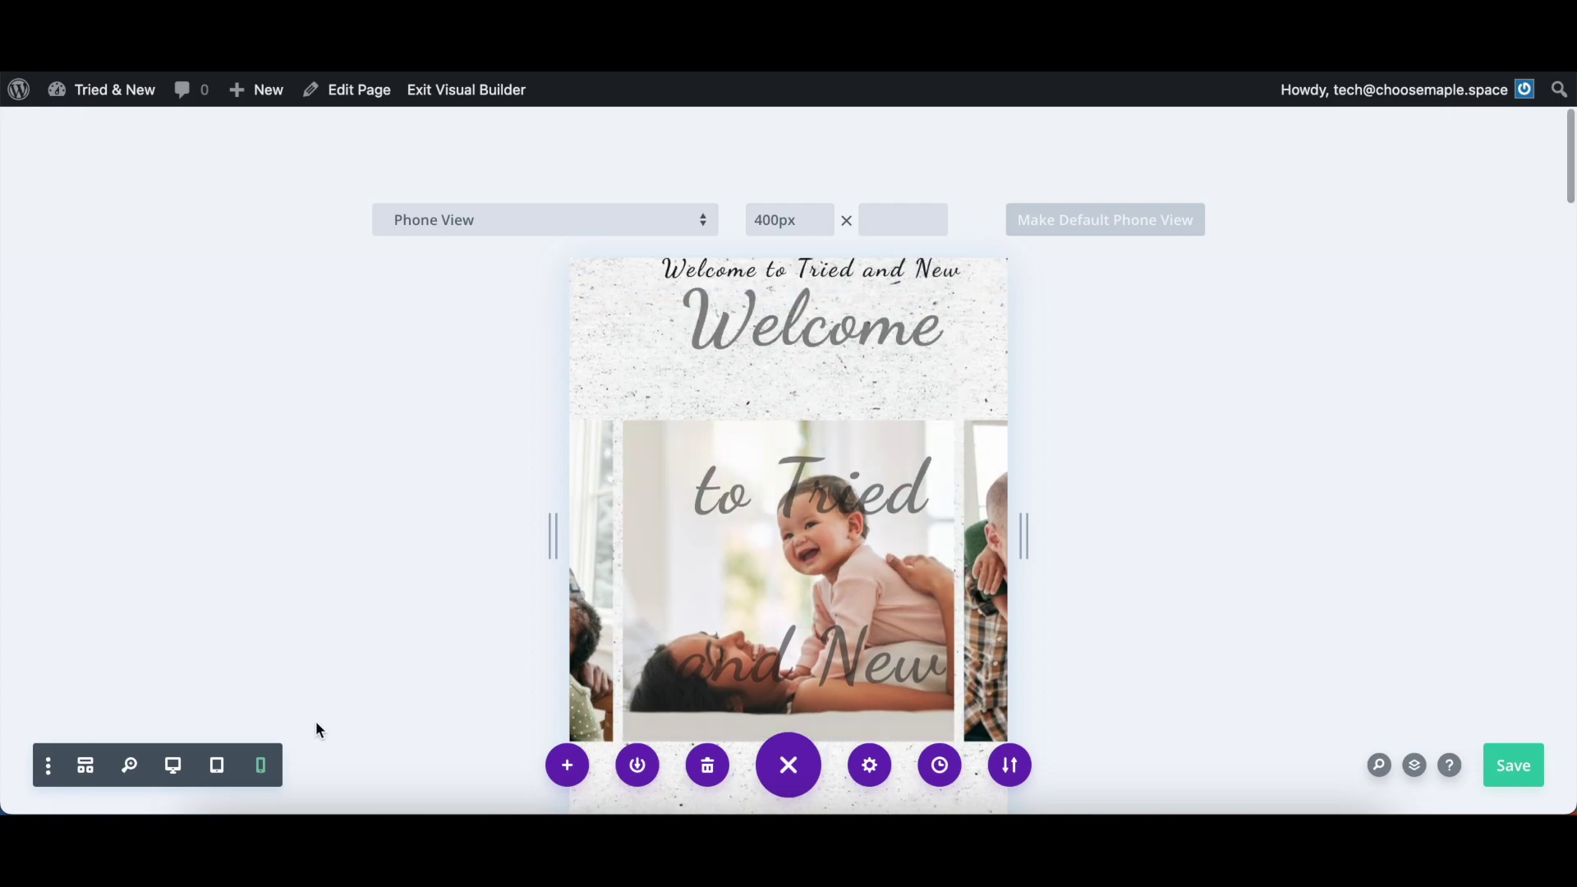
left_click(215, 767)
scroll(584, 500, "up", 10)
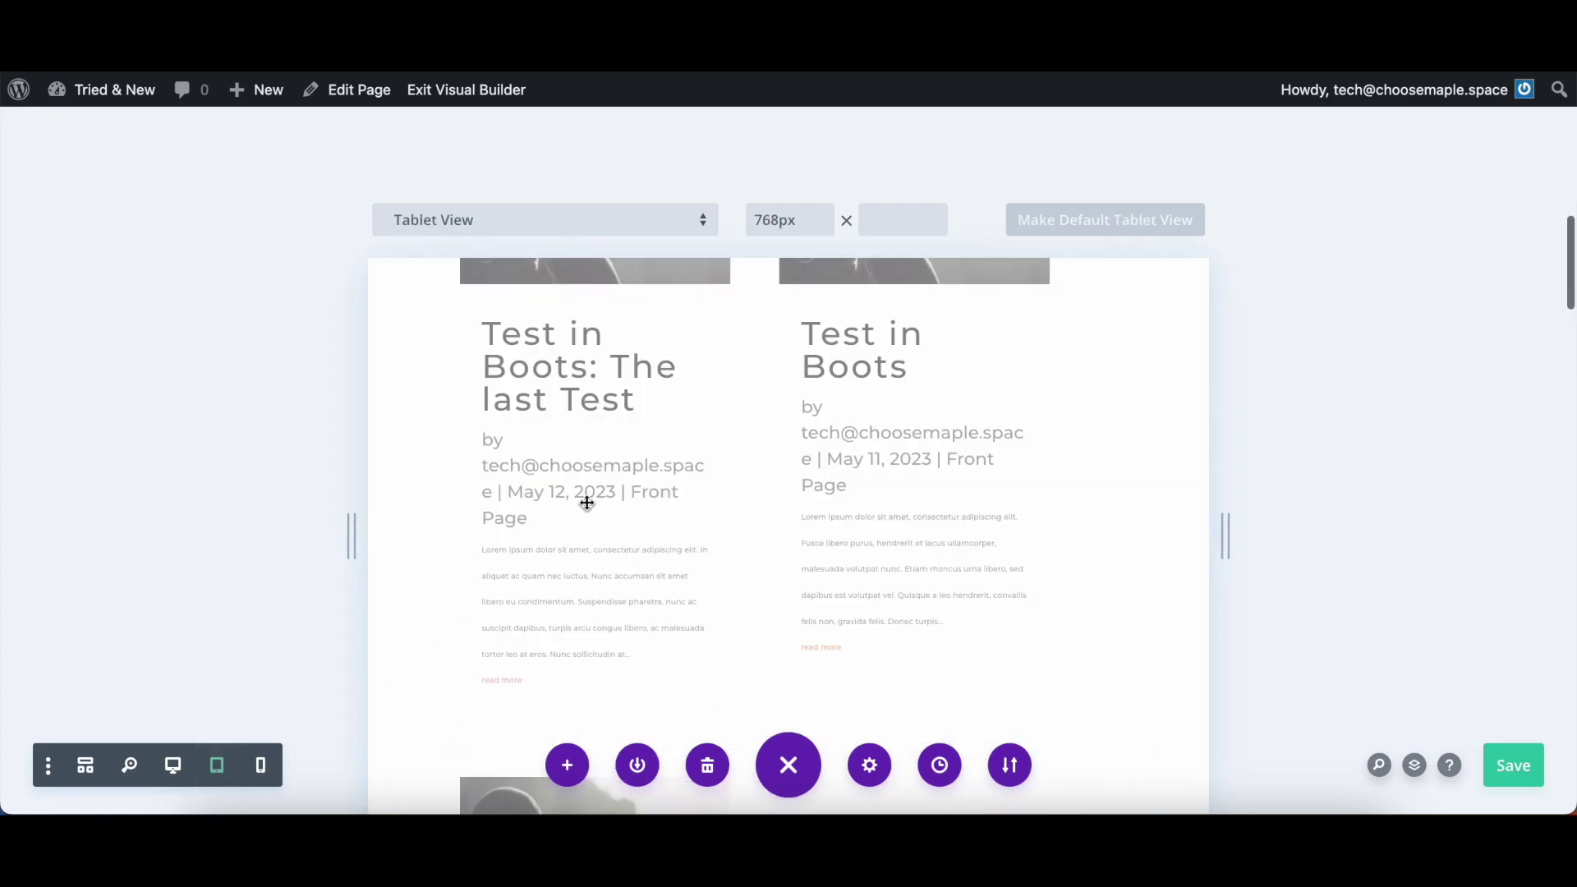
scroll(587, 503, "down", 2)
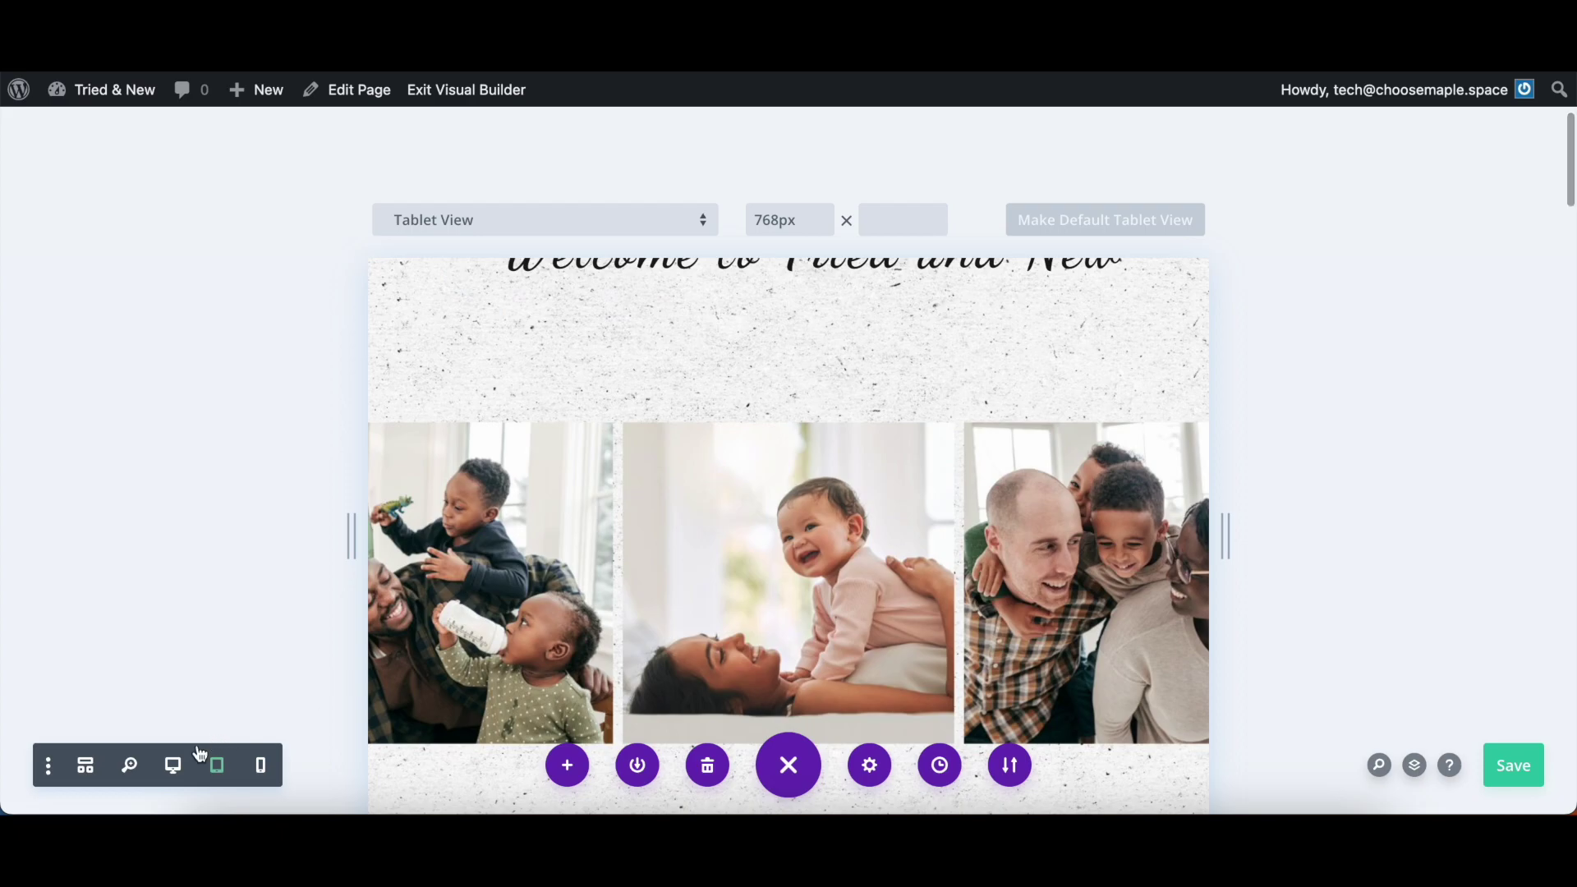
left_click(173, 766)
scroll(400, 402, "up", 10)
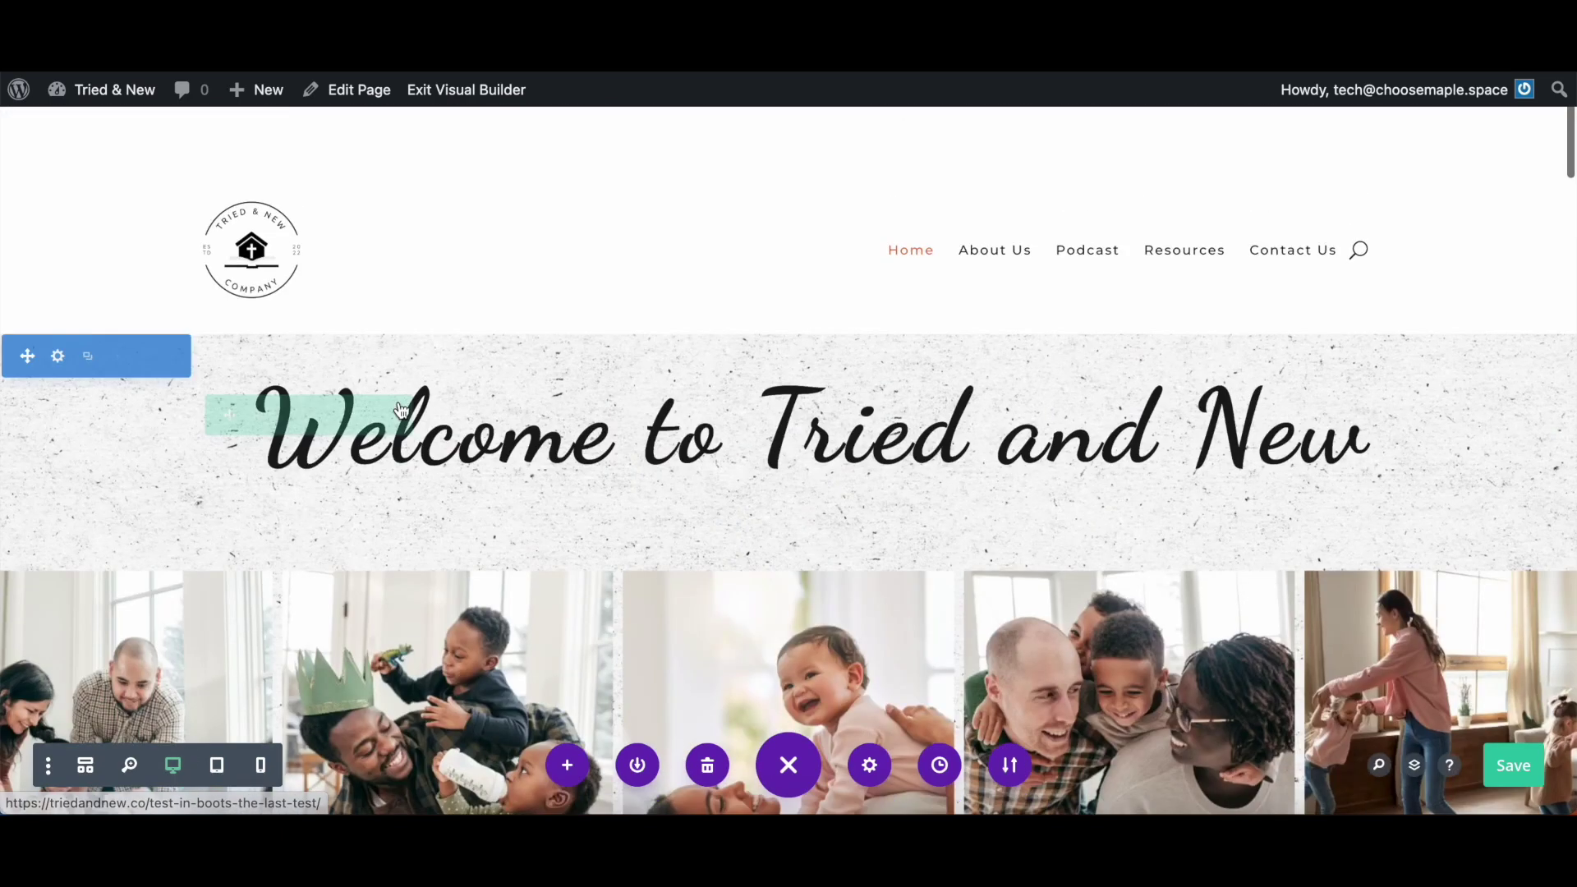
scroll(400, 402, "down", 3)
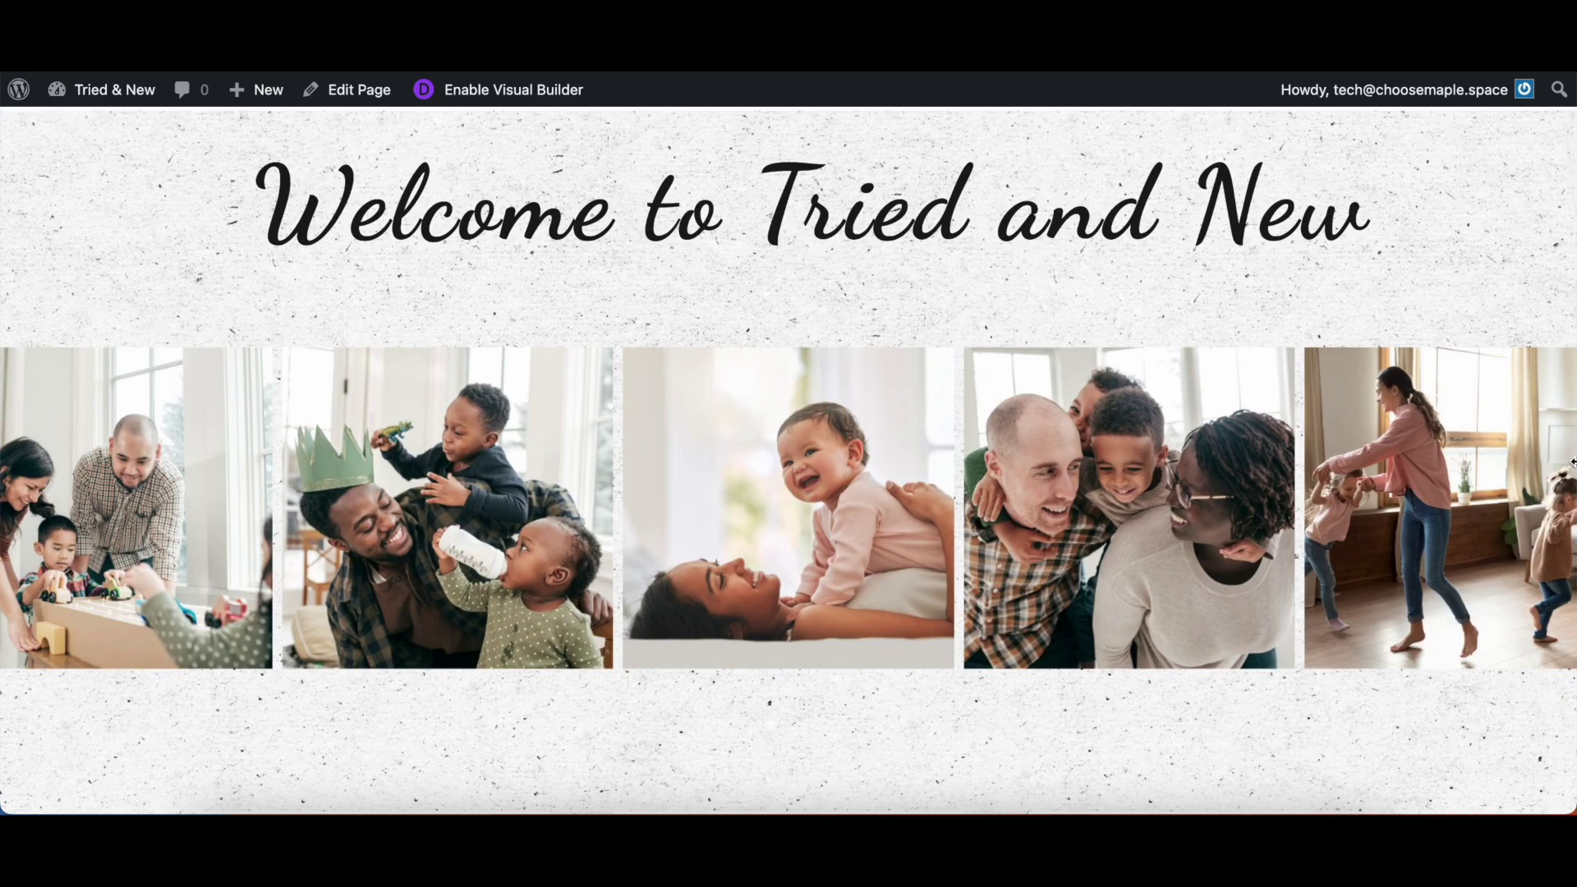
Narrow the browser and inspect the Welcome to Tried and New heading at 400 px width
mouse_move(1572, 462)
left_mouse_down()
mouse_move(993, 461)
mouse_move(1572, 447)
left_mouse_up()
right_click(1043, 378)
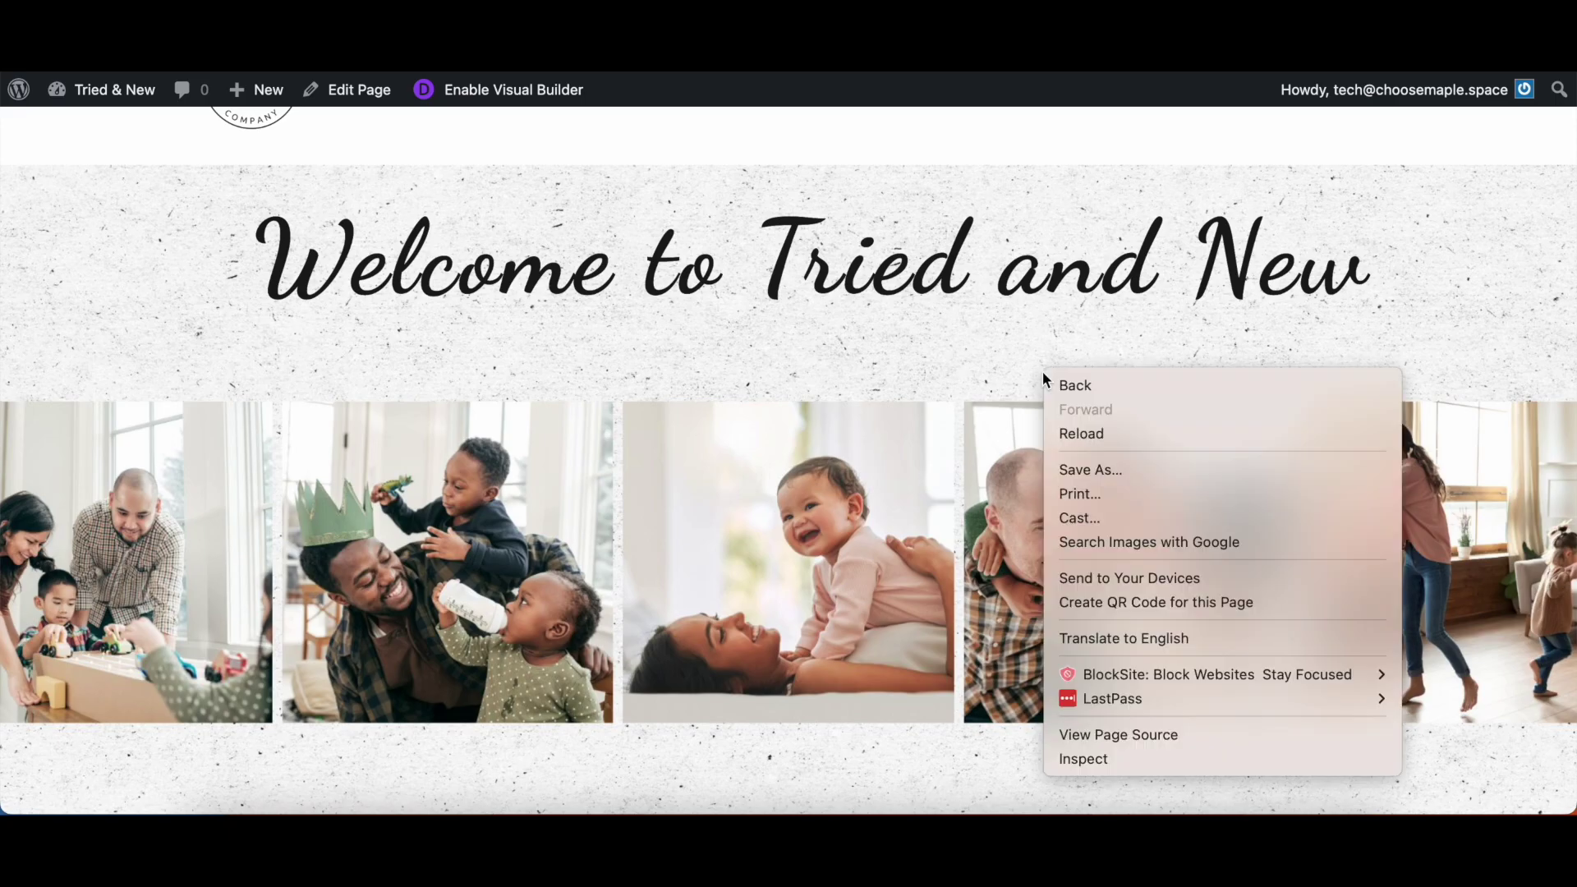
left_click(1151, 758)
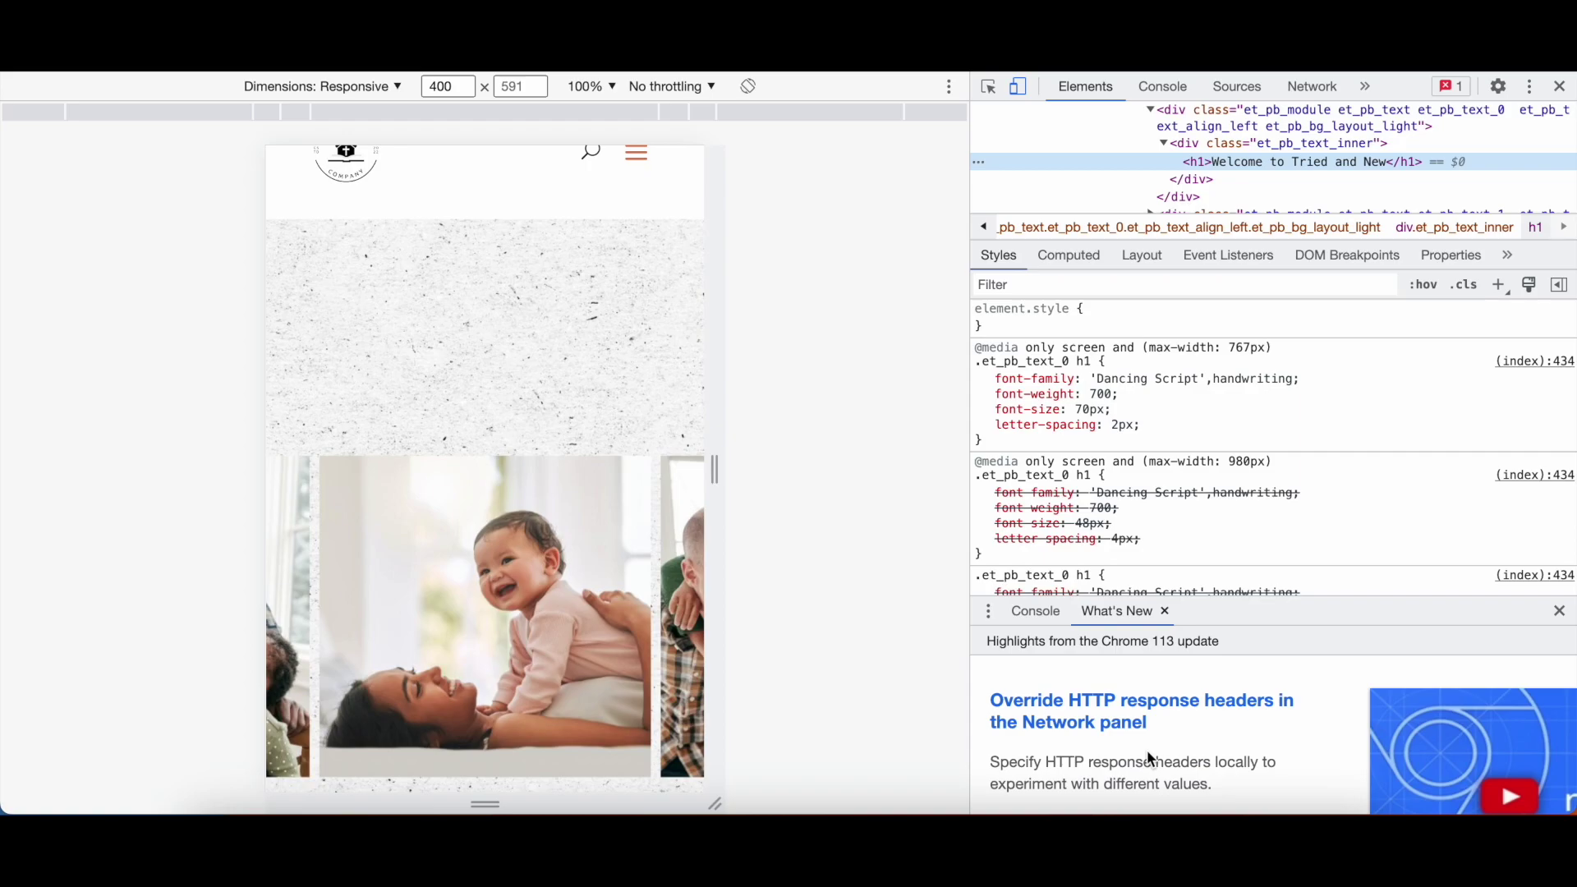
Toggle device emulation off and on, then preview and scroll the homepage as Surface Duo
left_click(1020, 85)
left_click(1021, 86)
left_click(356, 87)
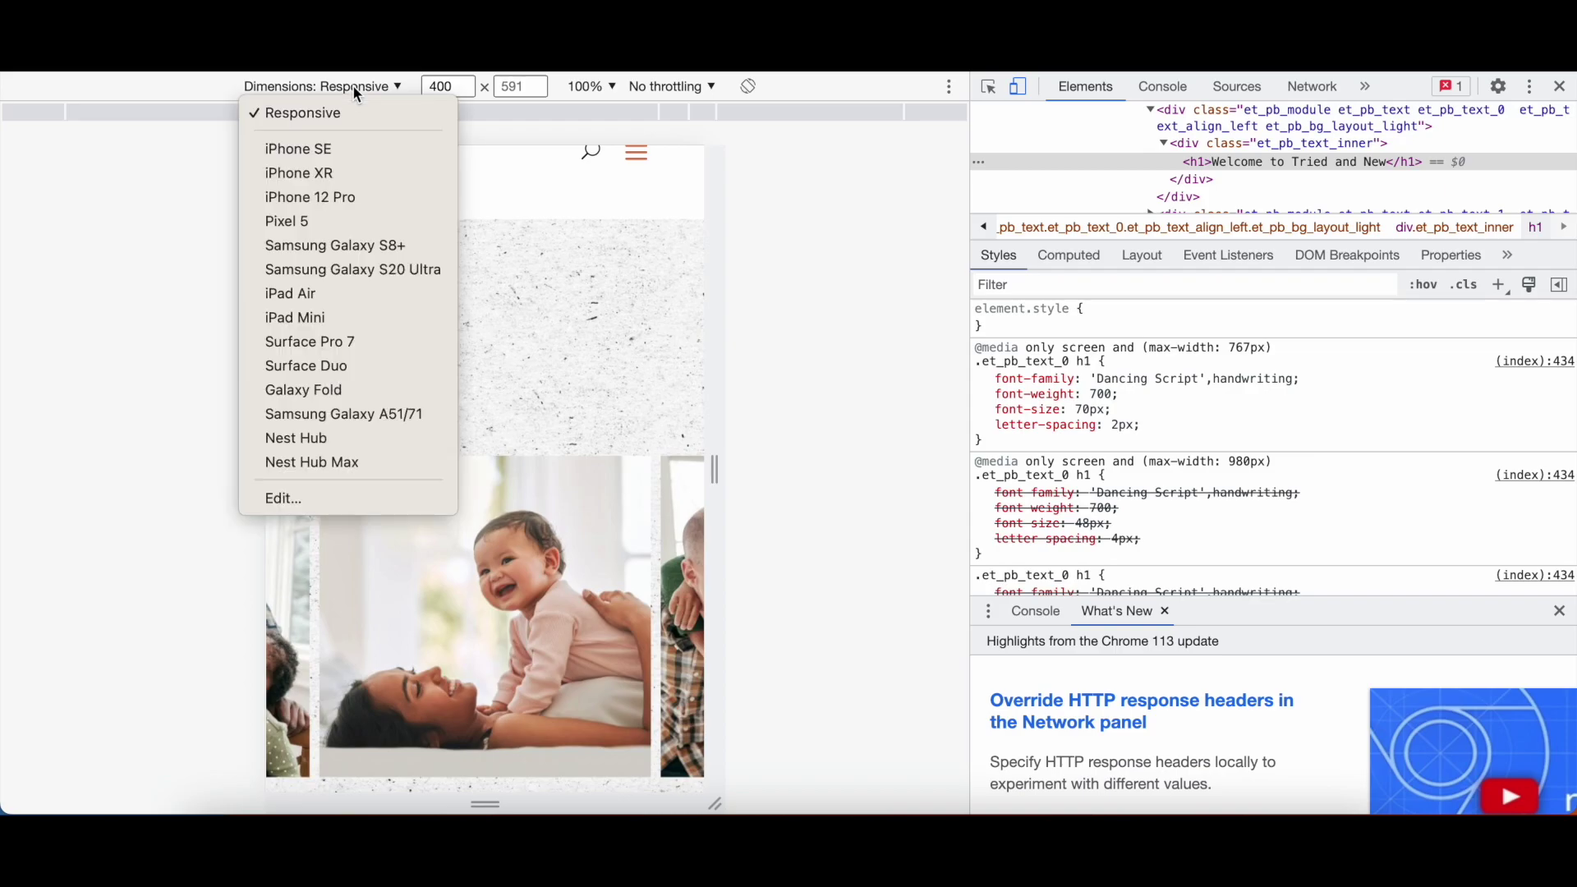
left_click(355, 91)
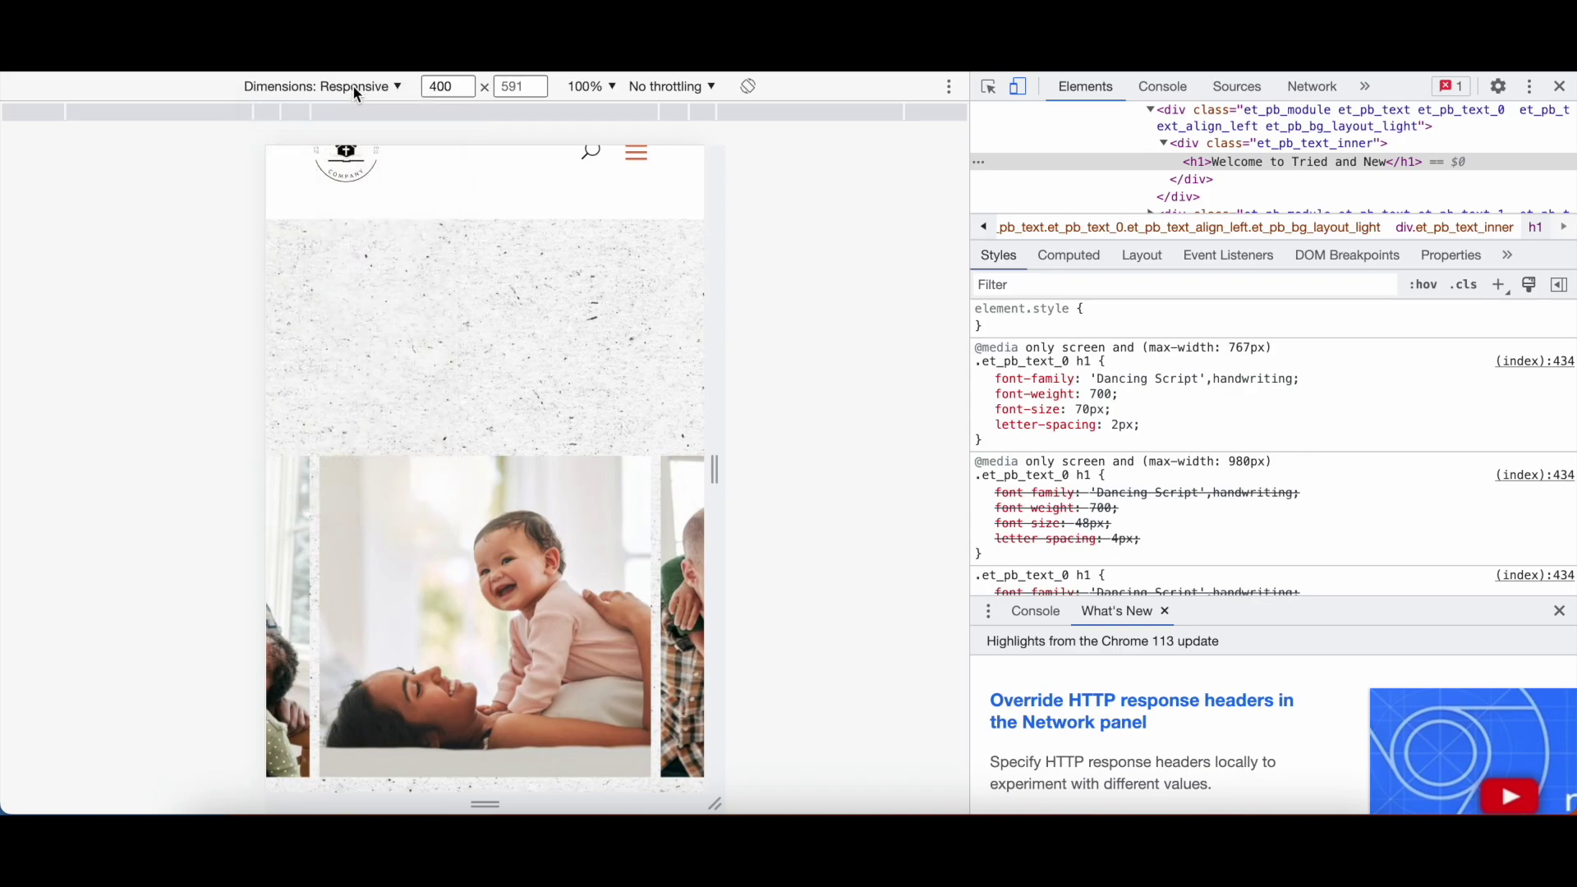
left_click(356, 90)
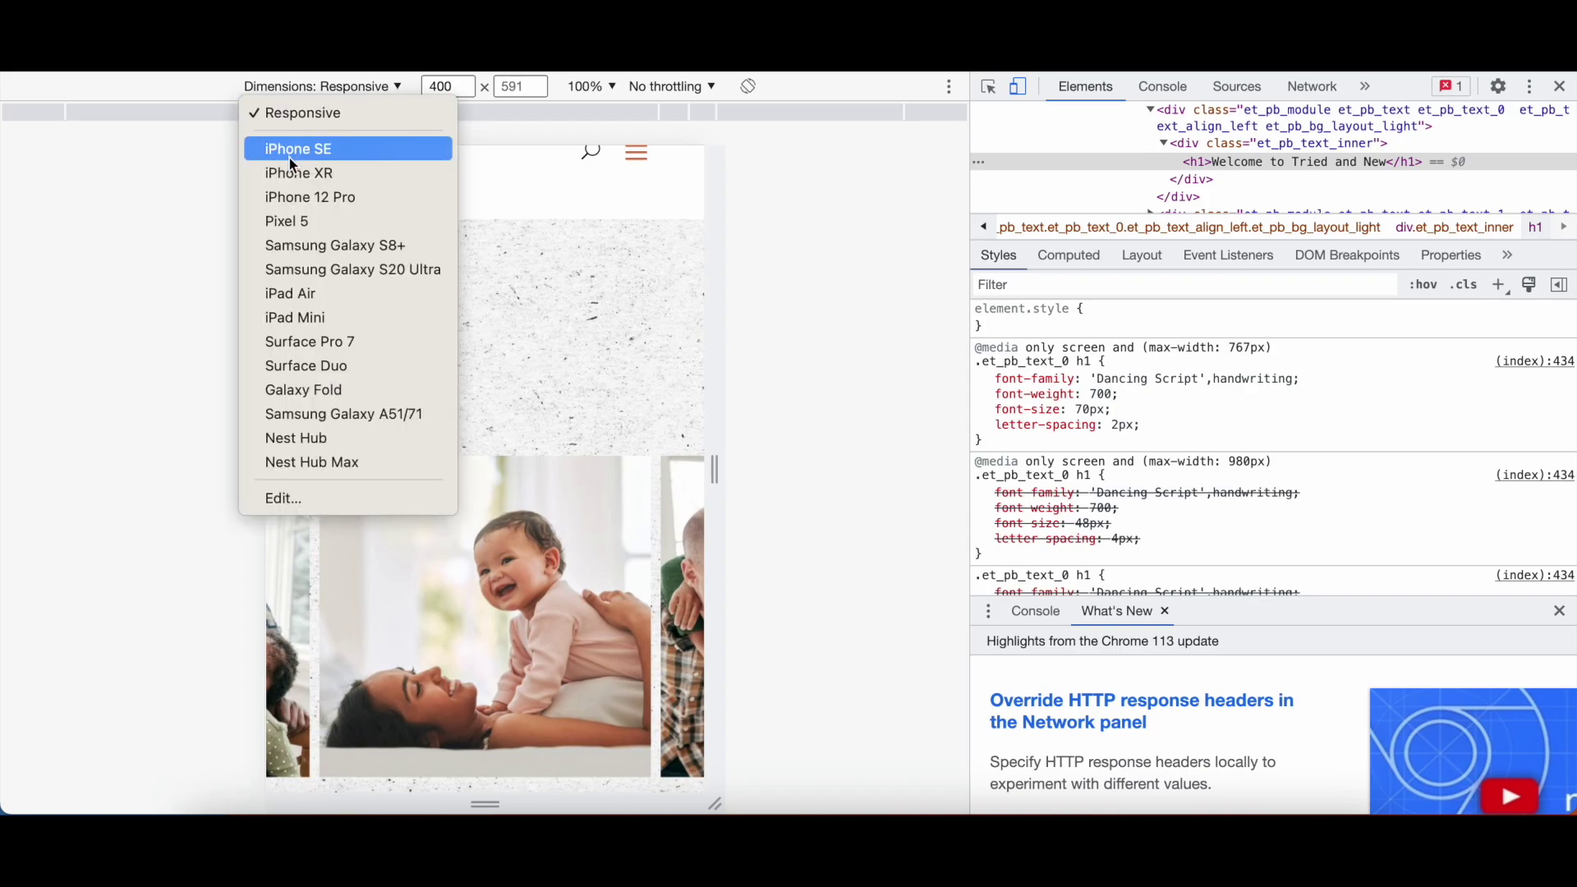
left_click(333, 372)
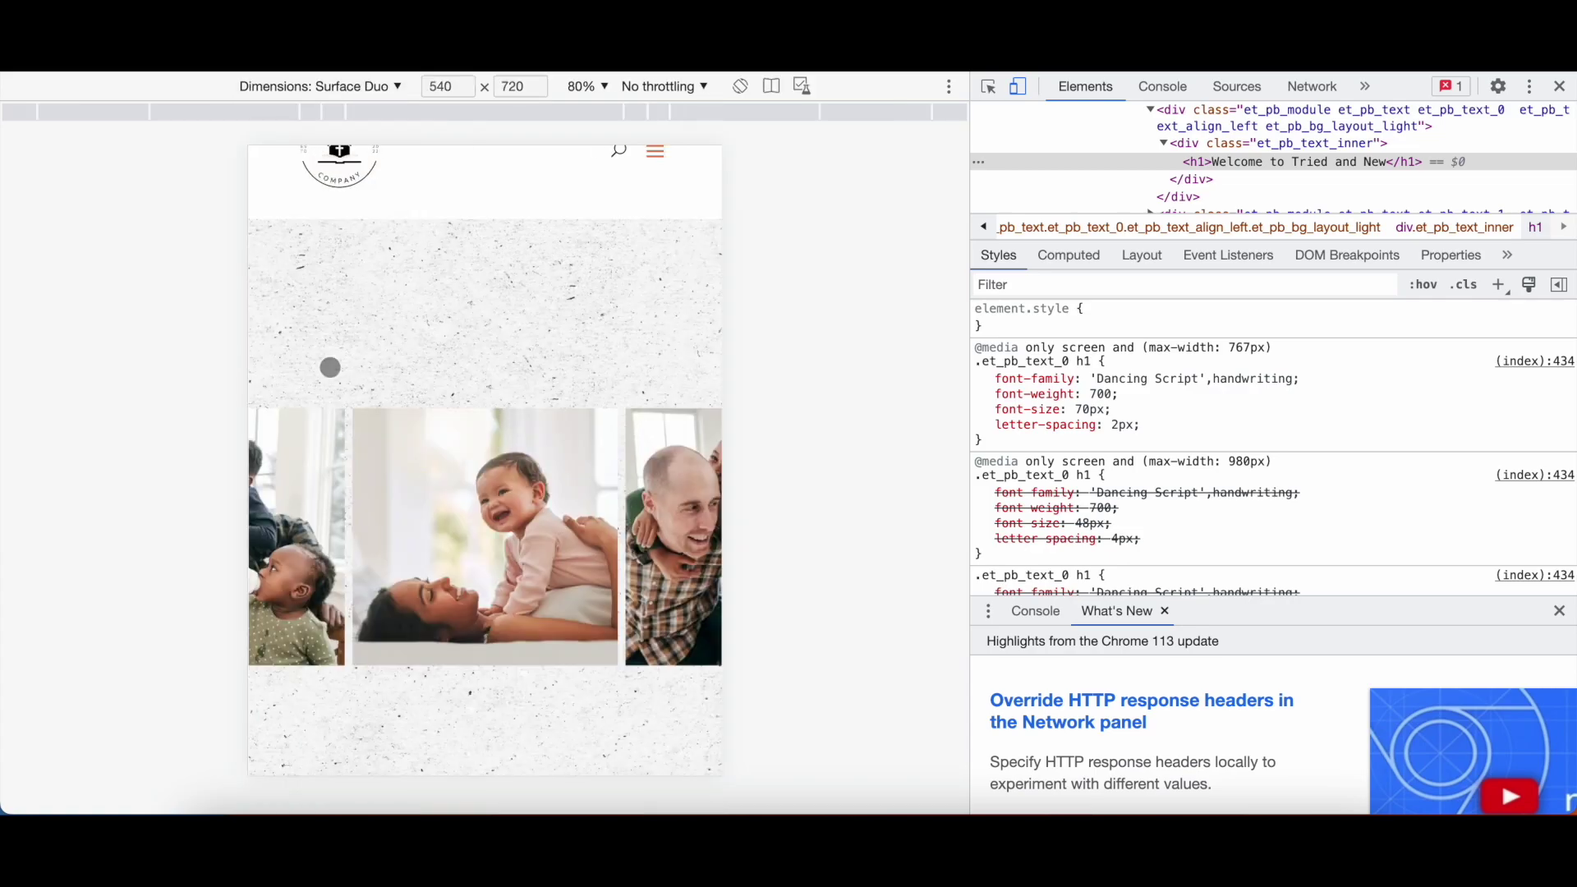
scroll(391, 378, "down", 10)
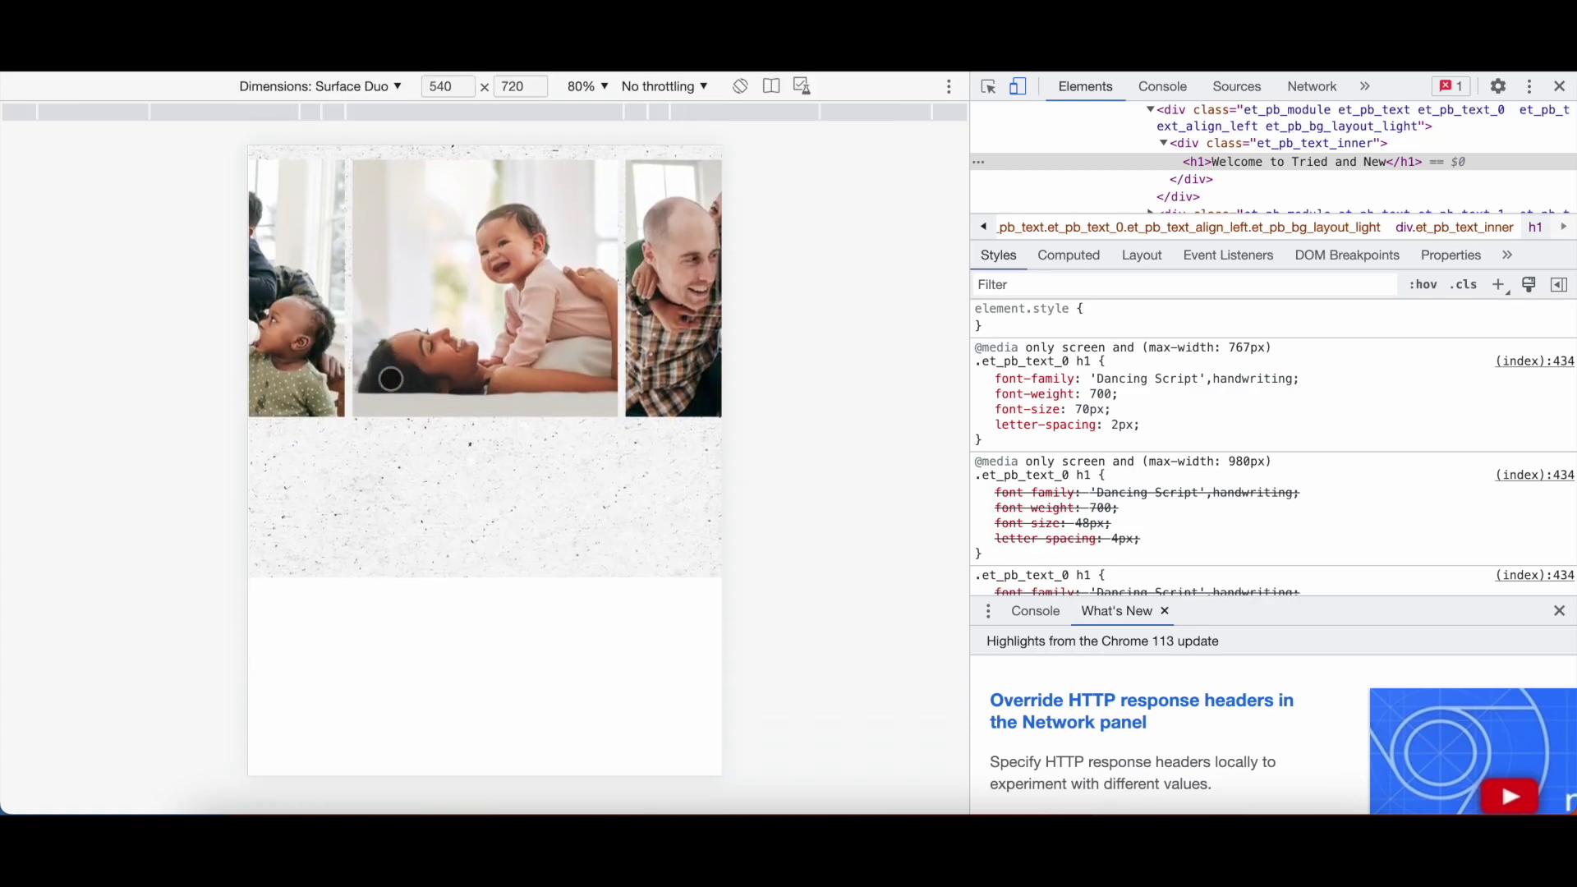
scroll(391, 379, "down", 15)
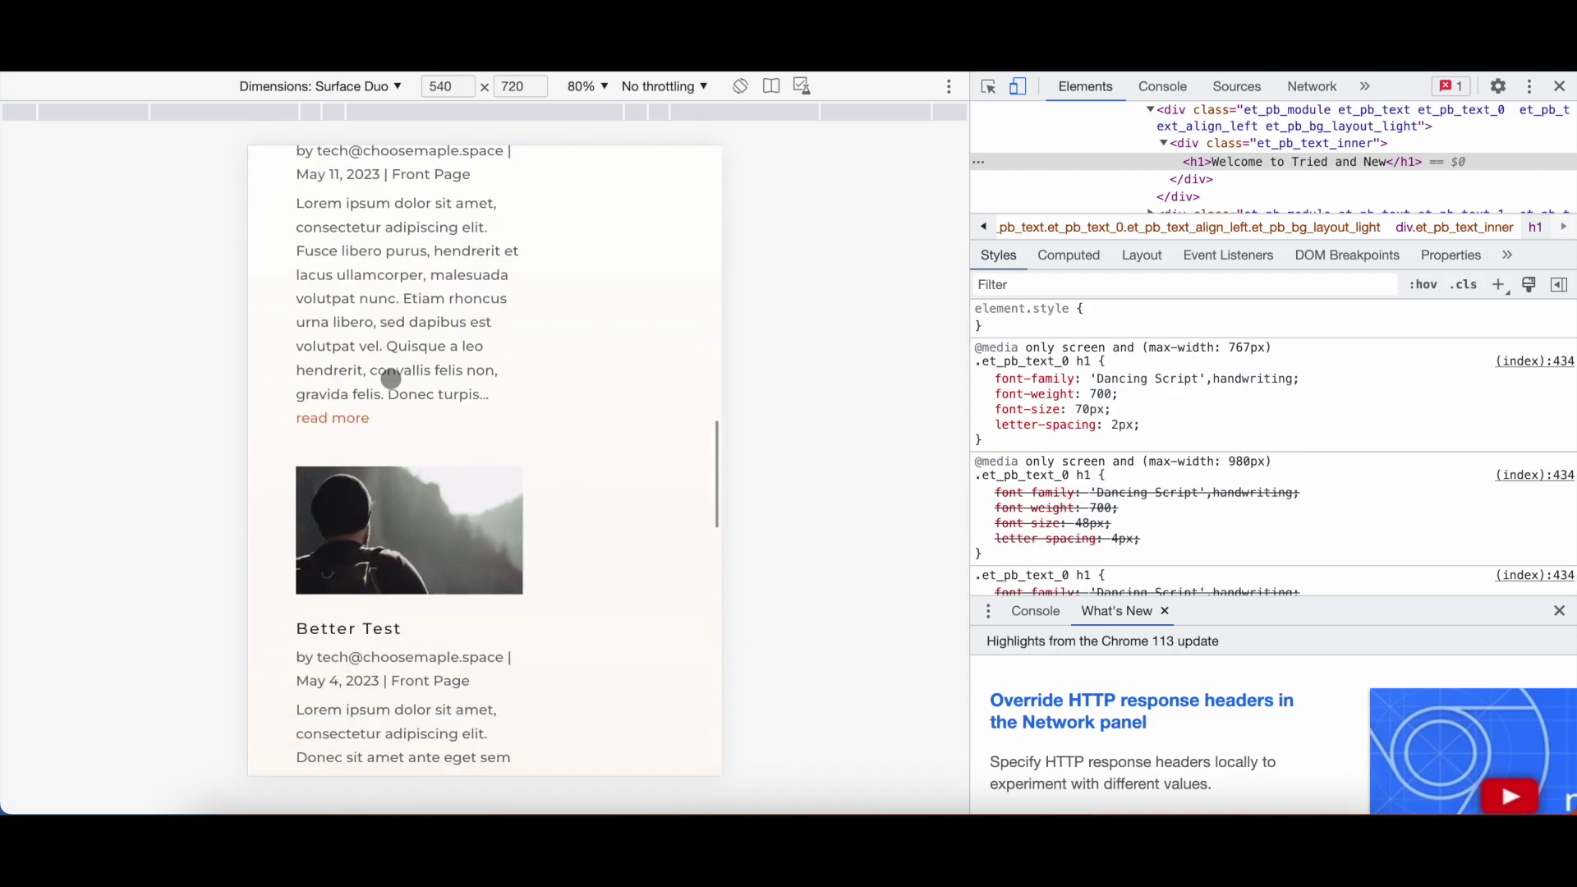
scroll(391, 378, "up", 6)
scroll(390, 379, "up", 20)
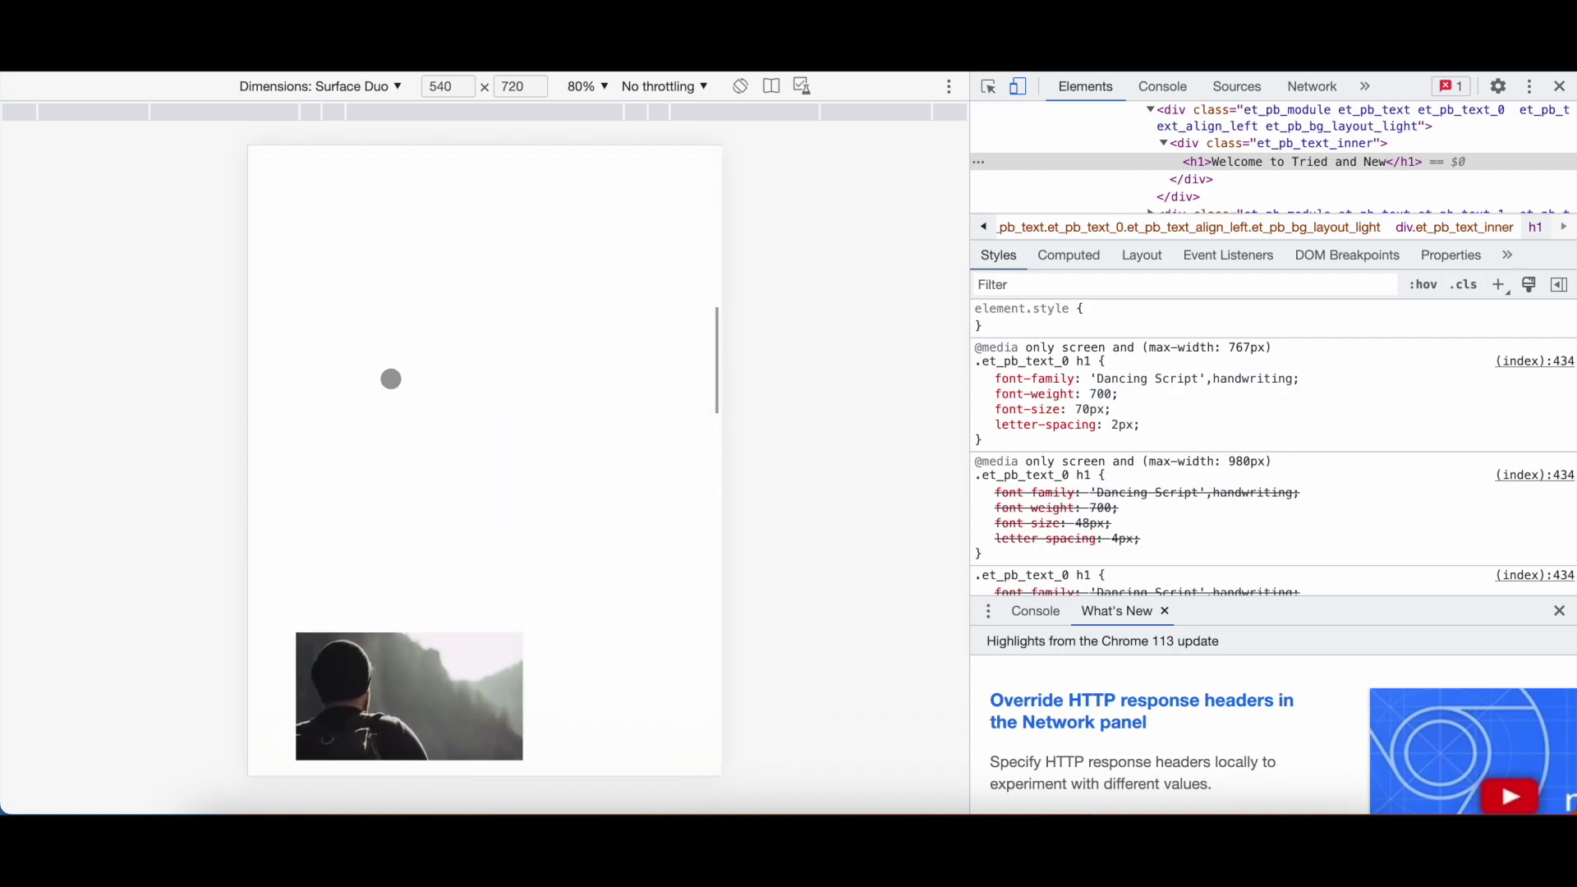
scroll(391, 378, "down", 8)
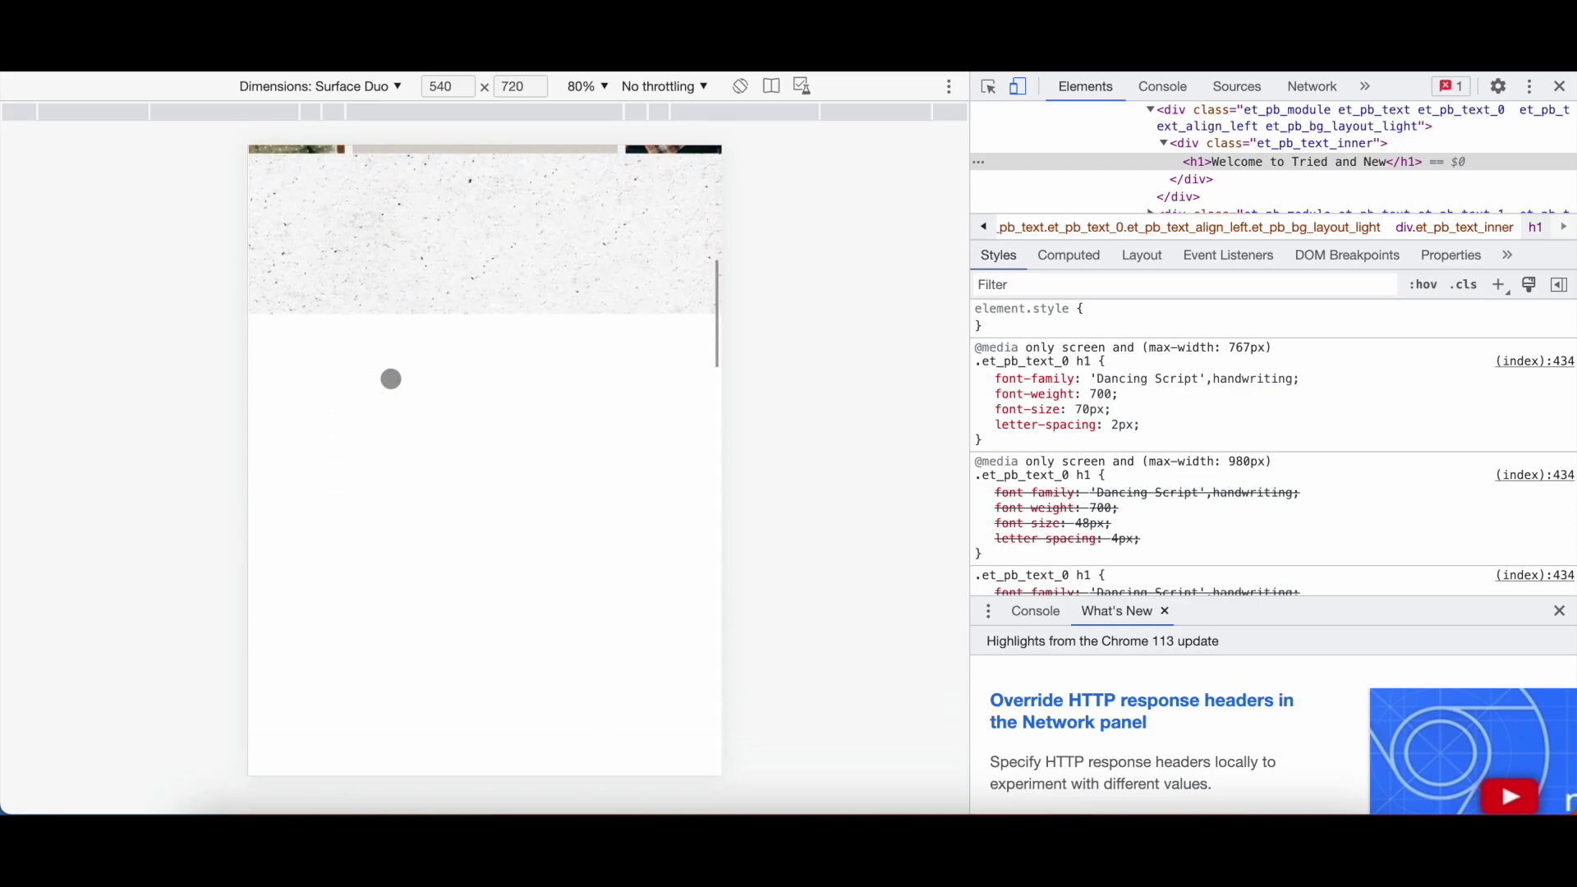
scroll(391, 271, "down", 8)
Check the homepage at iPhone SE size, then switch to Pixel 5
left_click(363, 89)
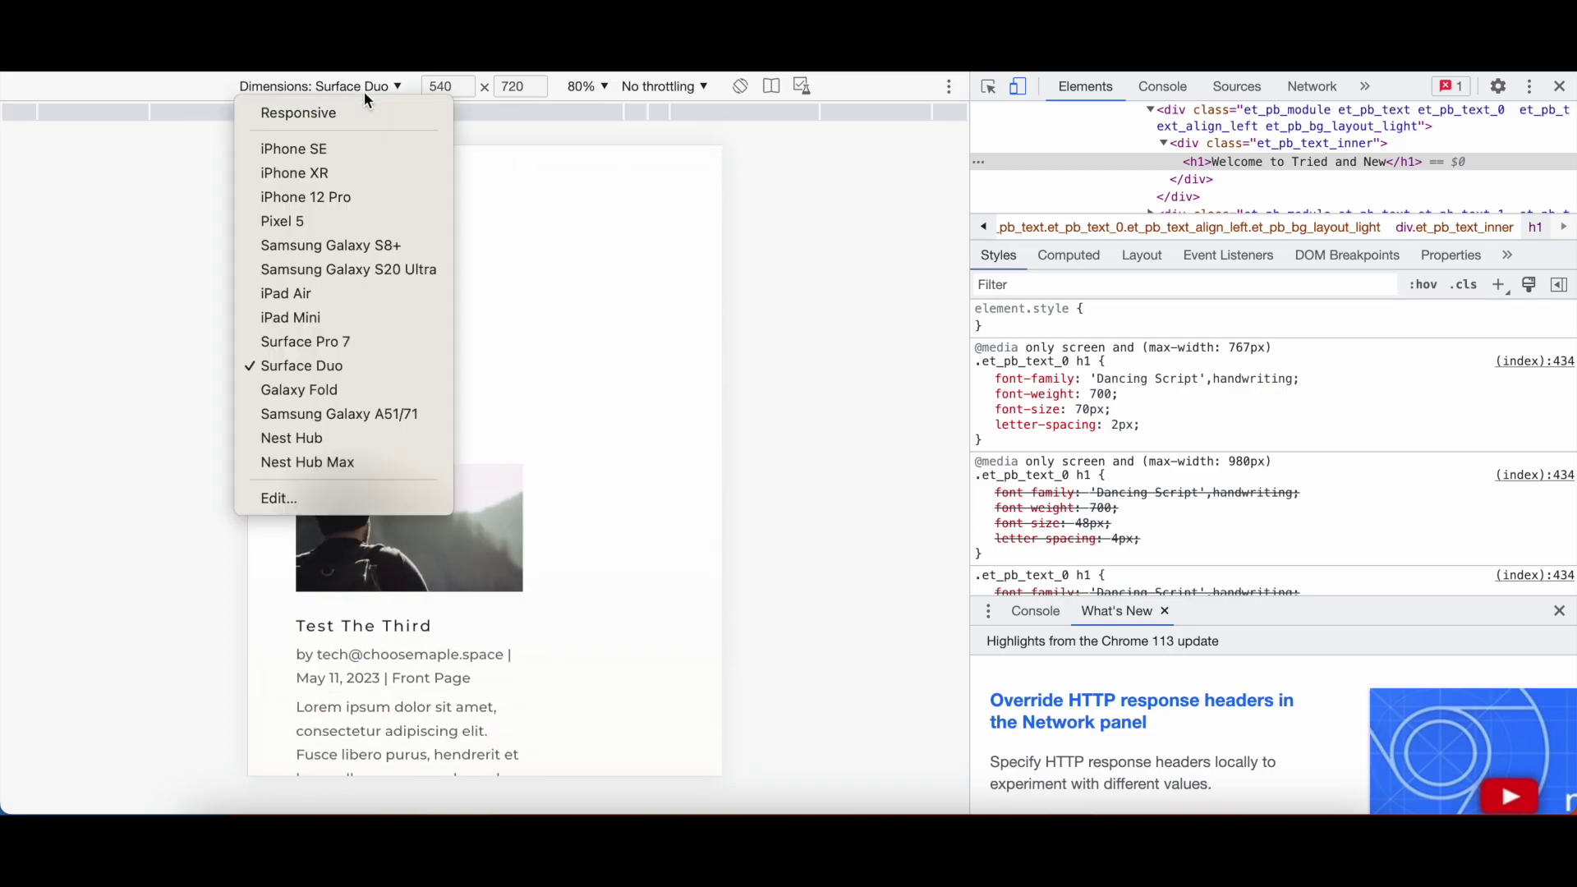
left_click(316, 149)
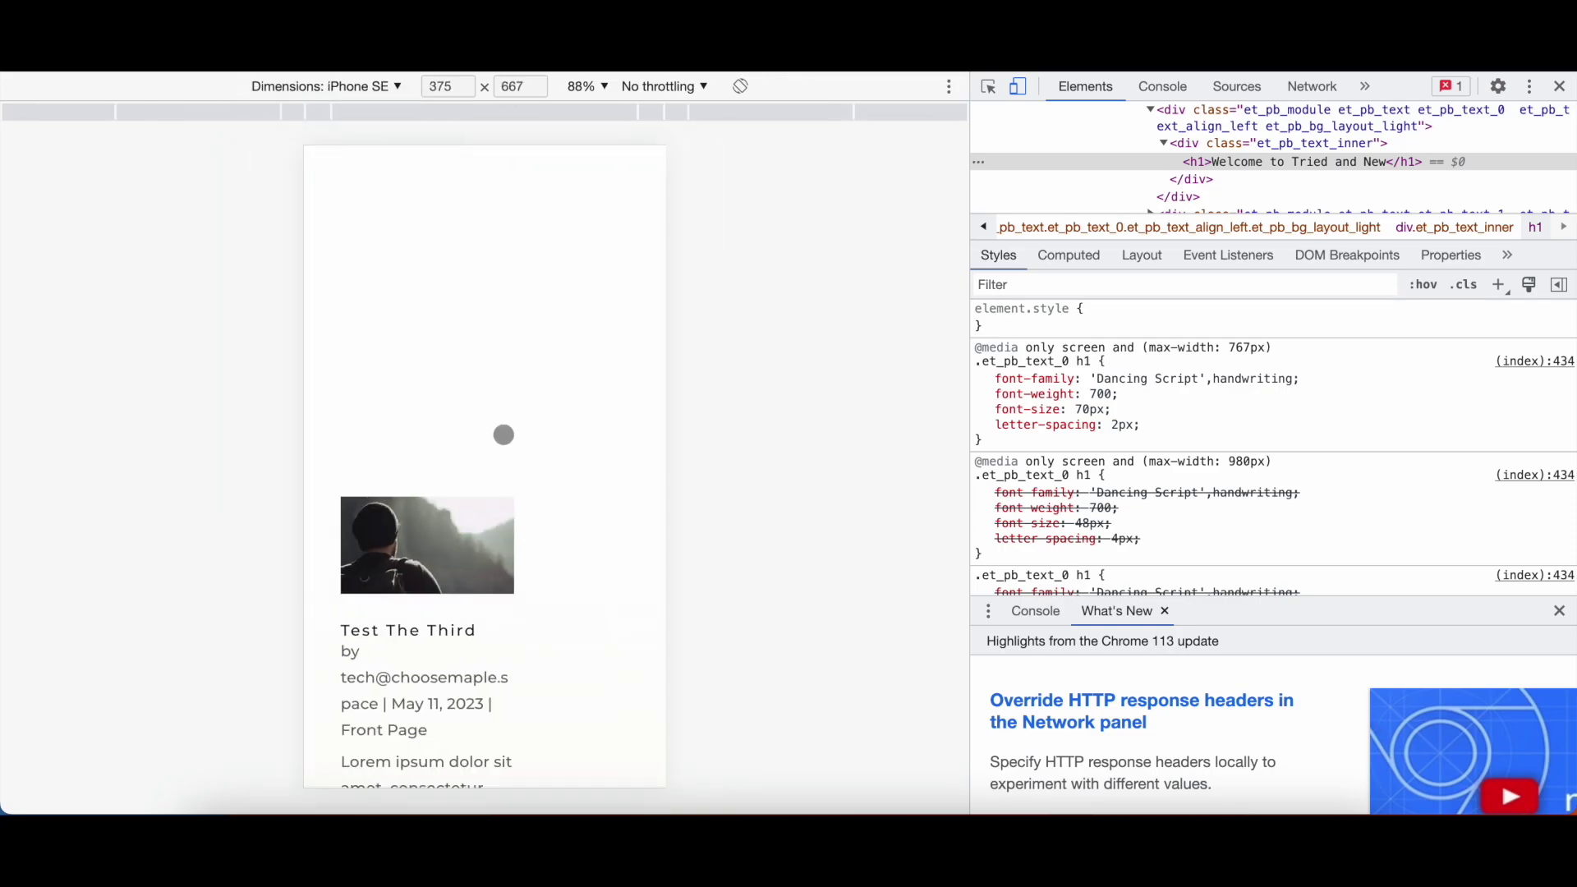
scroll(503, 435, "down", 8)
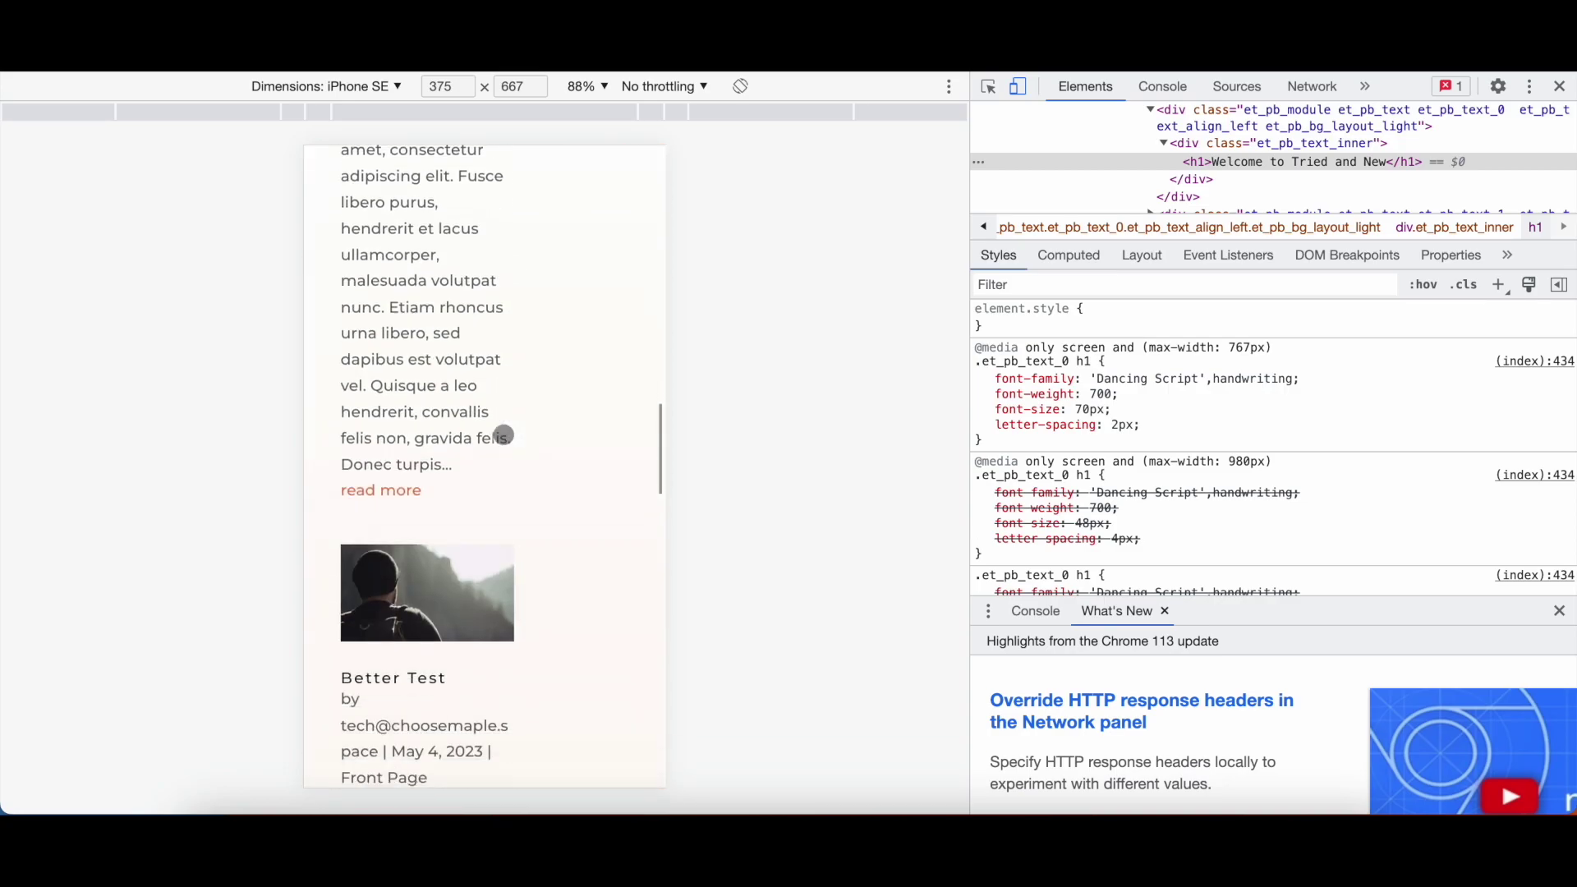
scroll(504, 434, "up", 5)
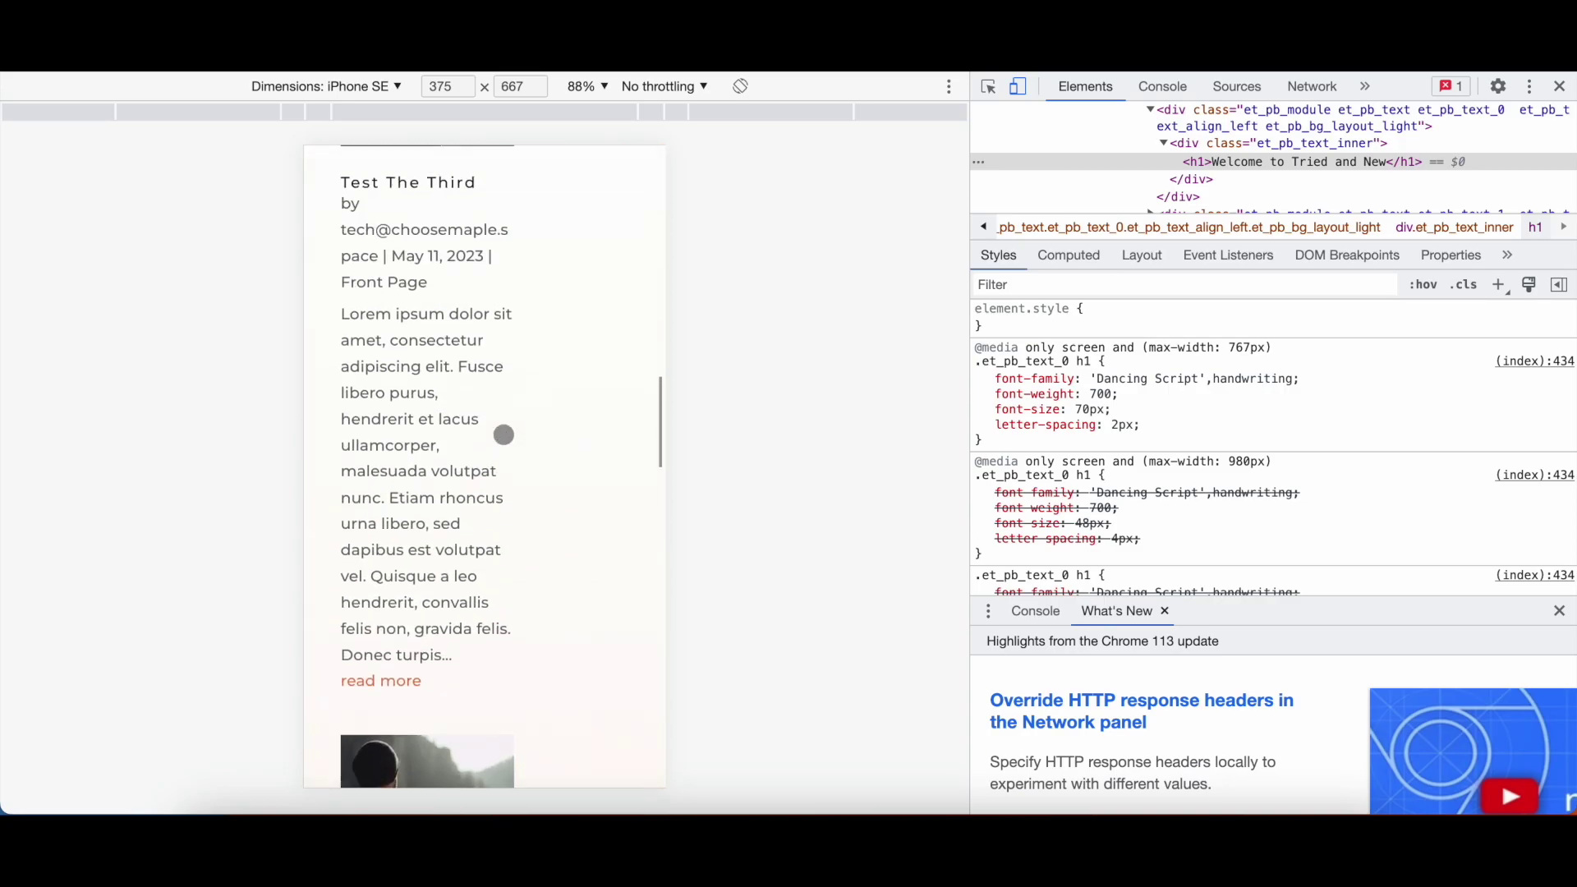
left_click(379, 87)
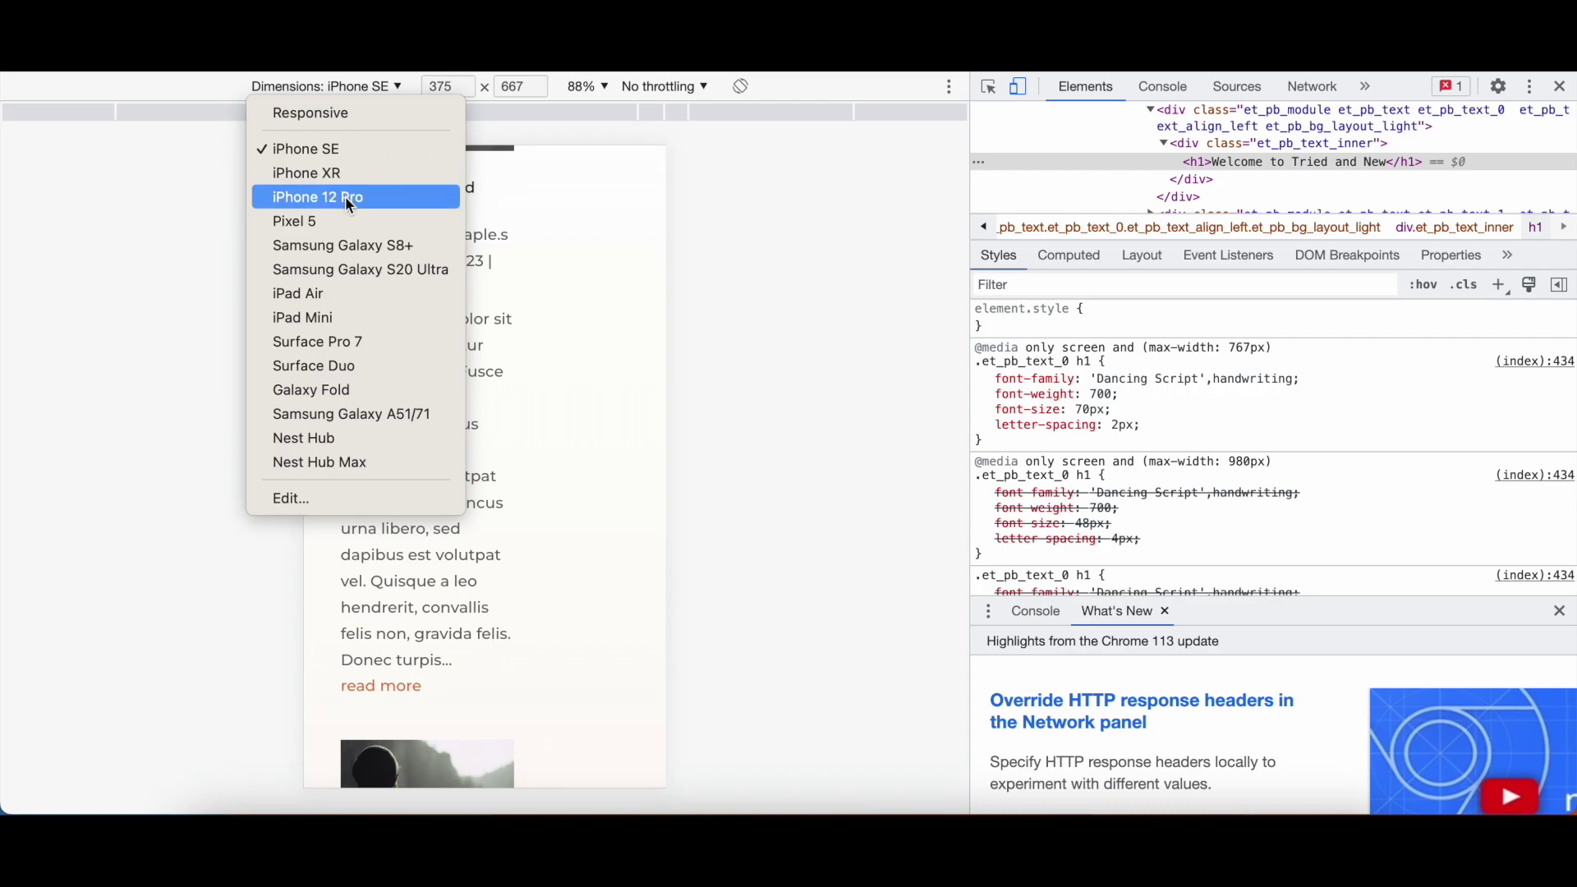
left_click(348, 224)
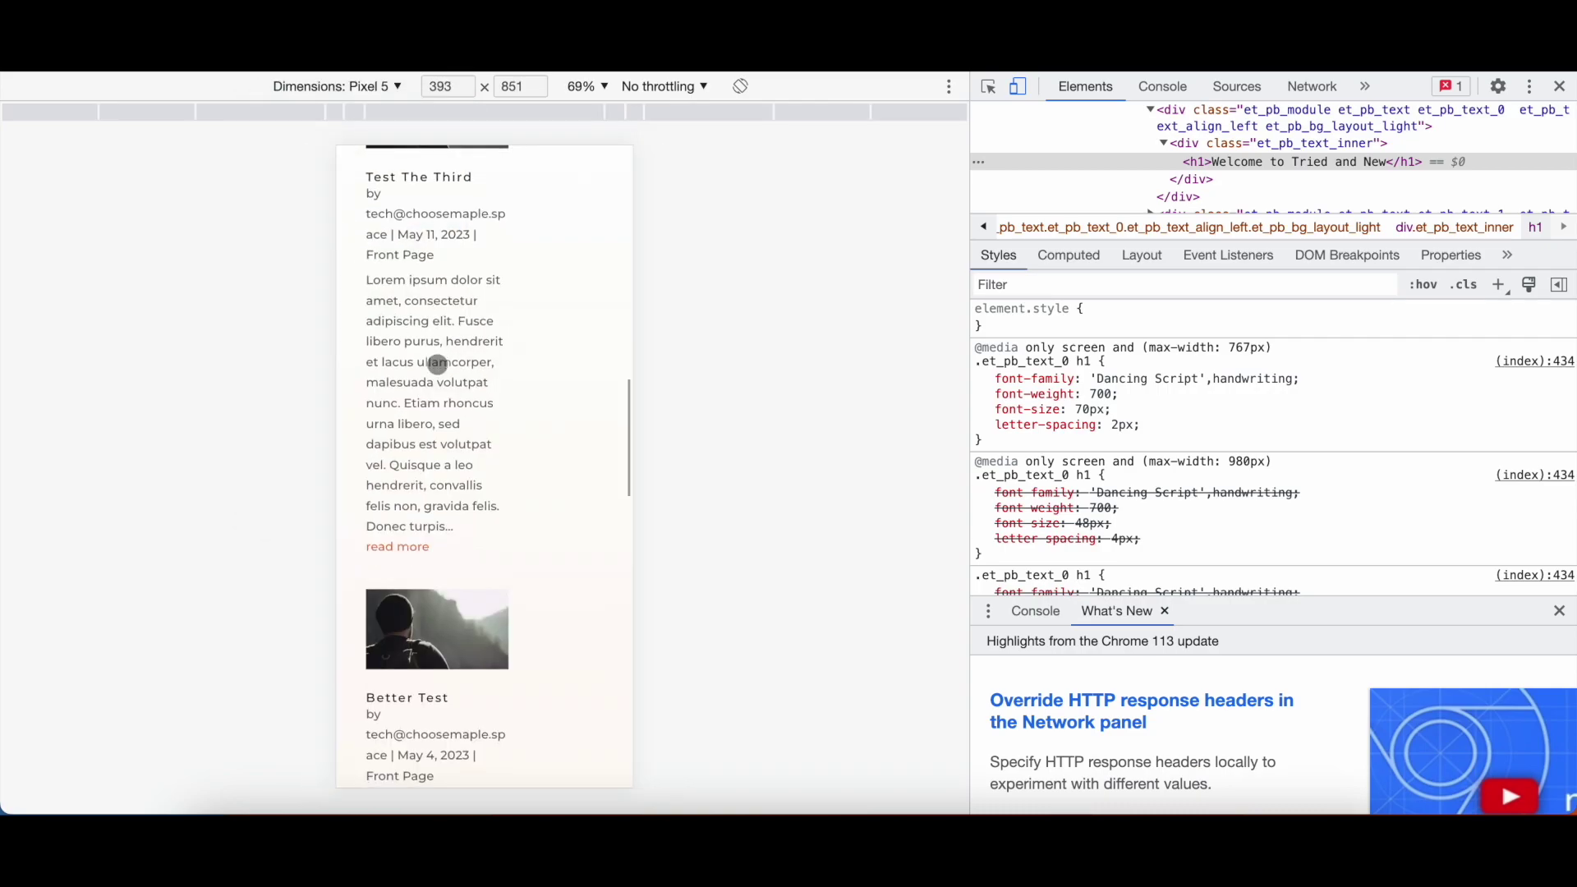
Preview the homepage at iPad Mini size and scroll through the layout
left_click(362, 96)
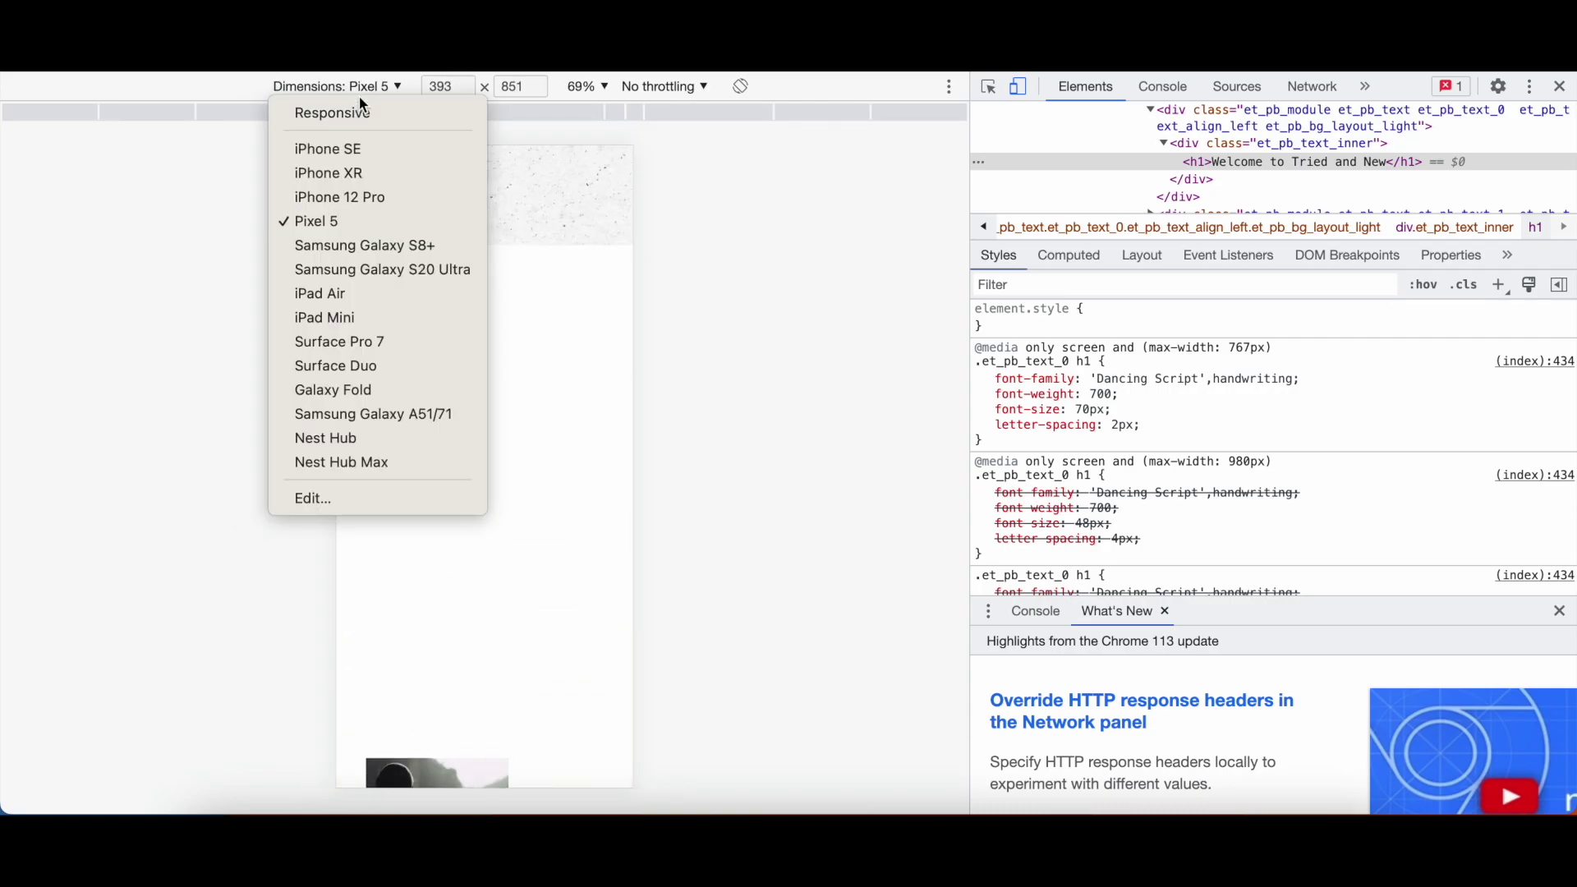
left_click(350, 318)
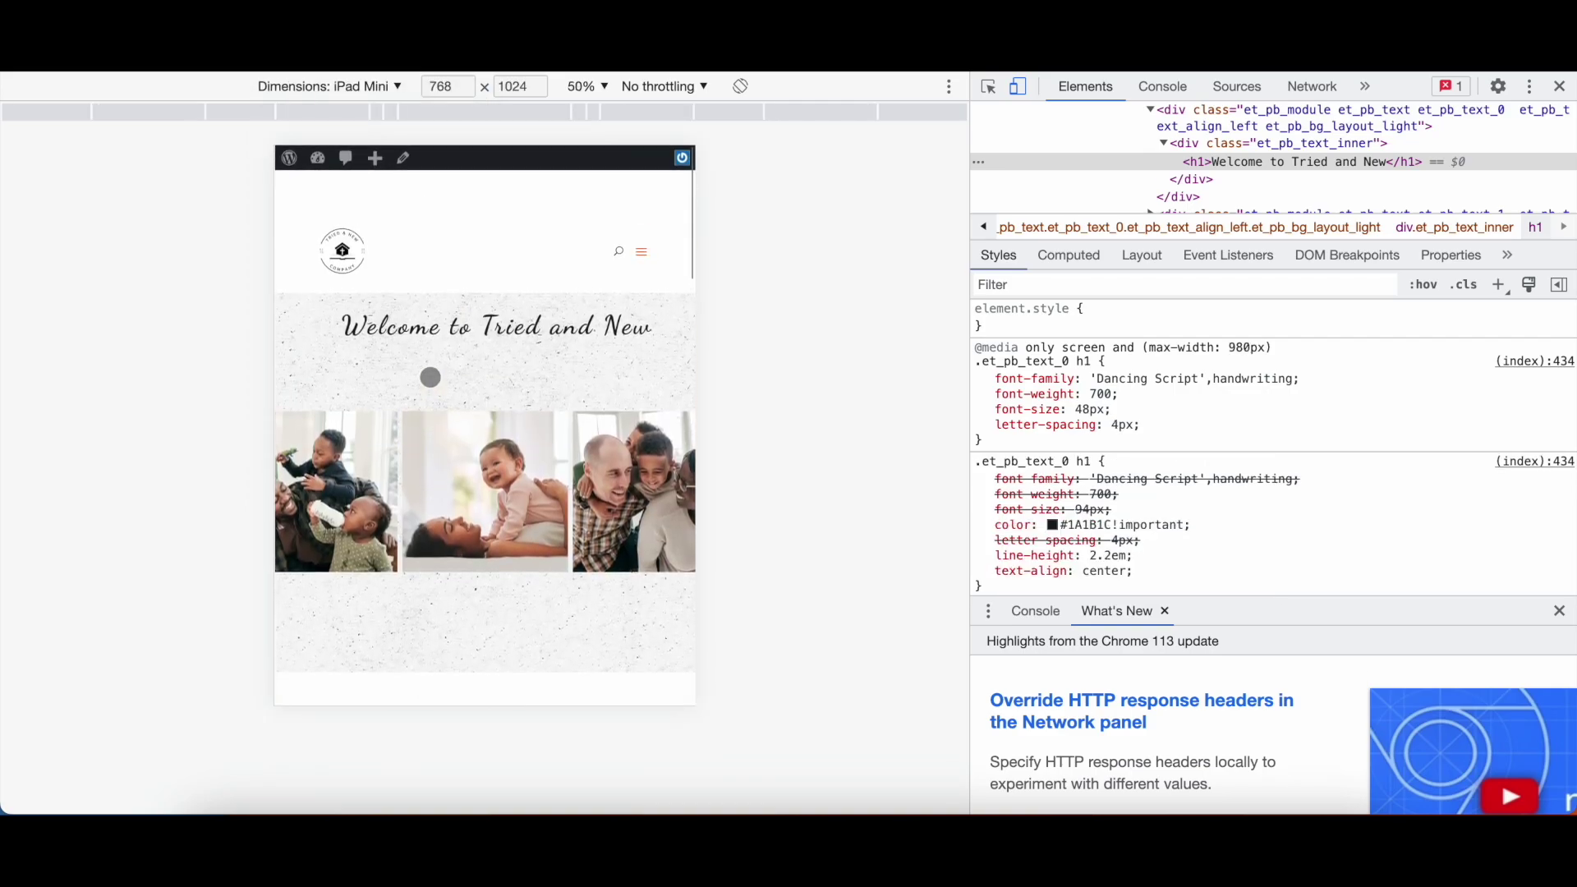
scroll(430, 377, "down", 4)
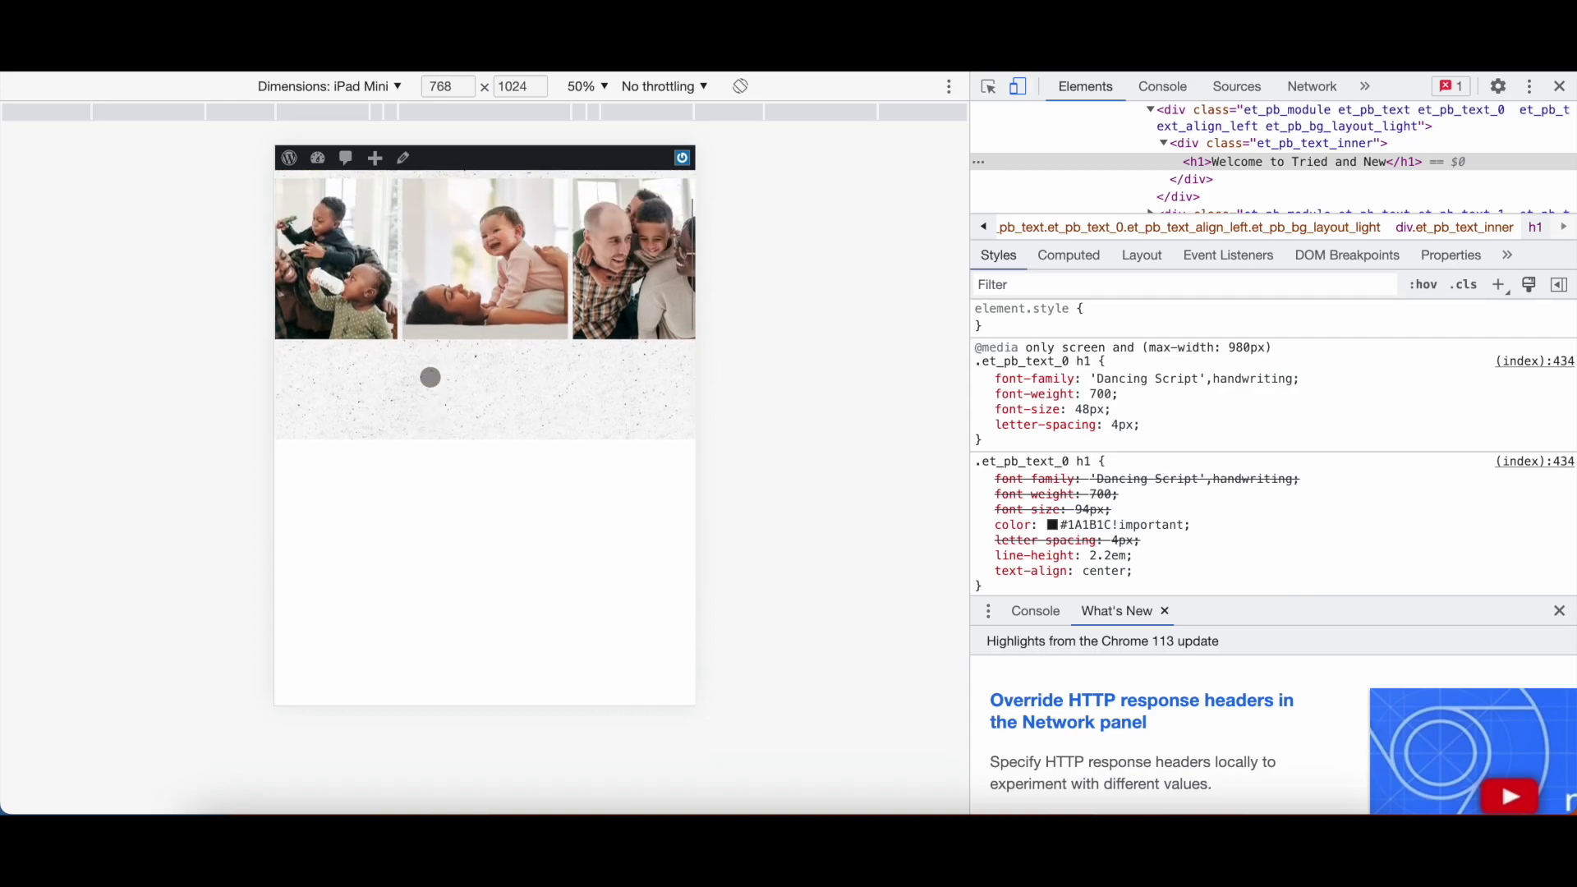
scroll(430, 377, "up", 3)
scroll(431, 377, "down", 5)
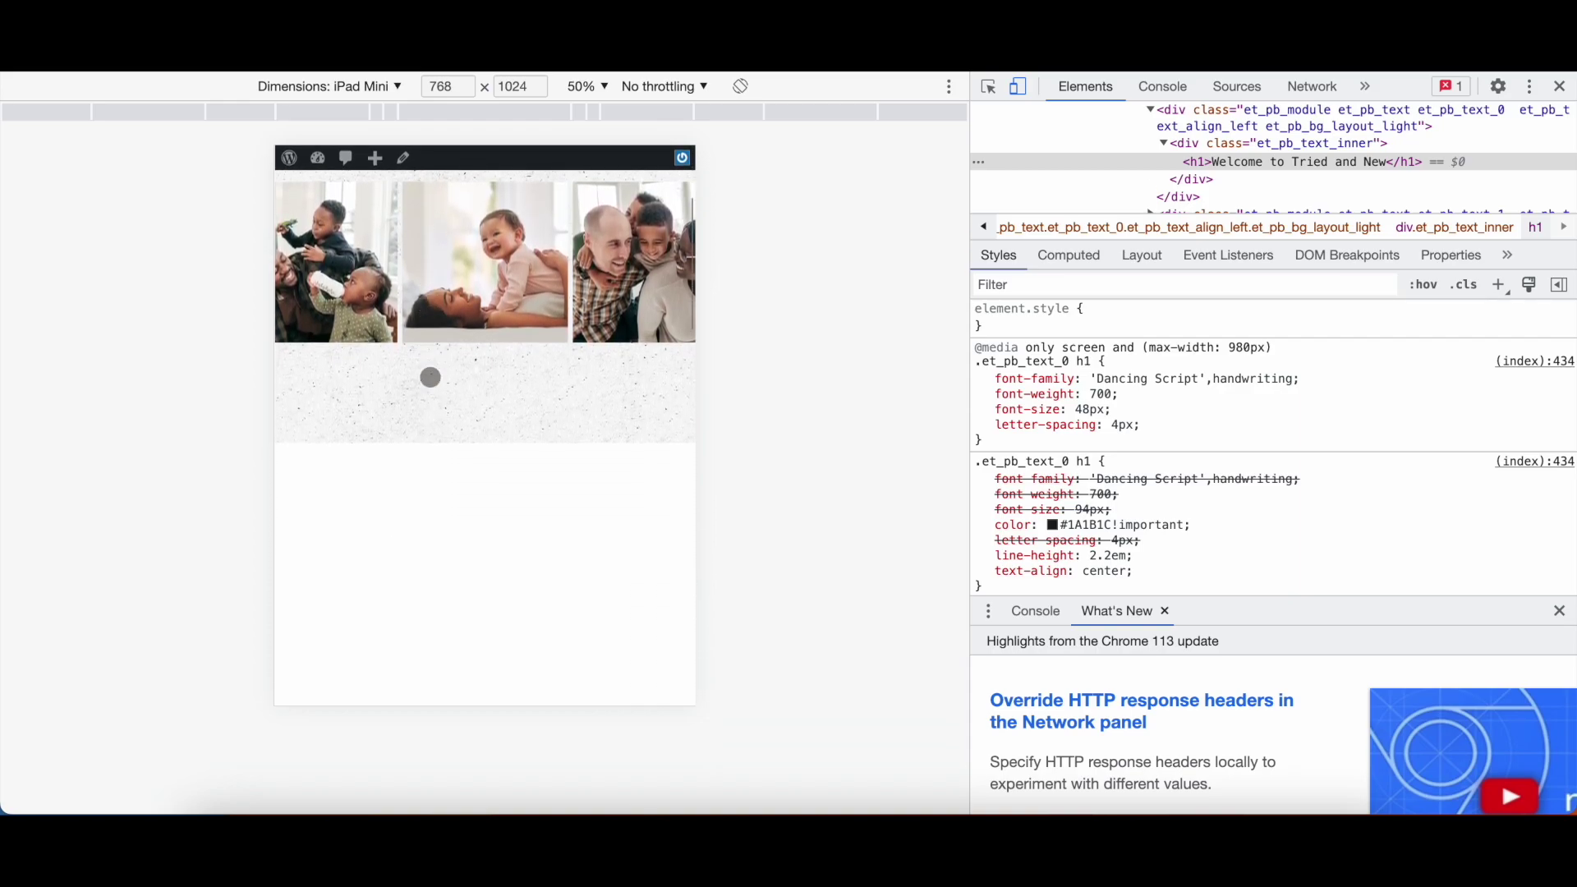
scroll(431, 377, "down", 6)
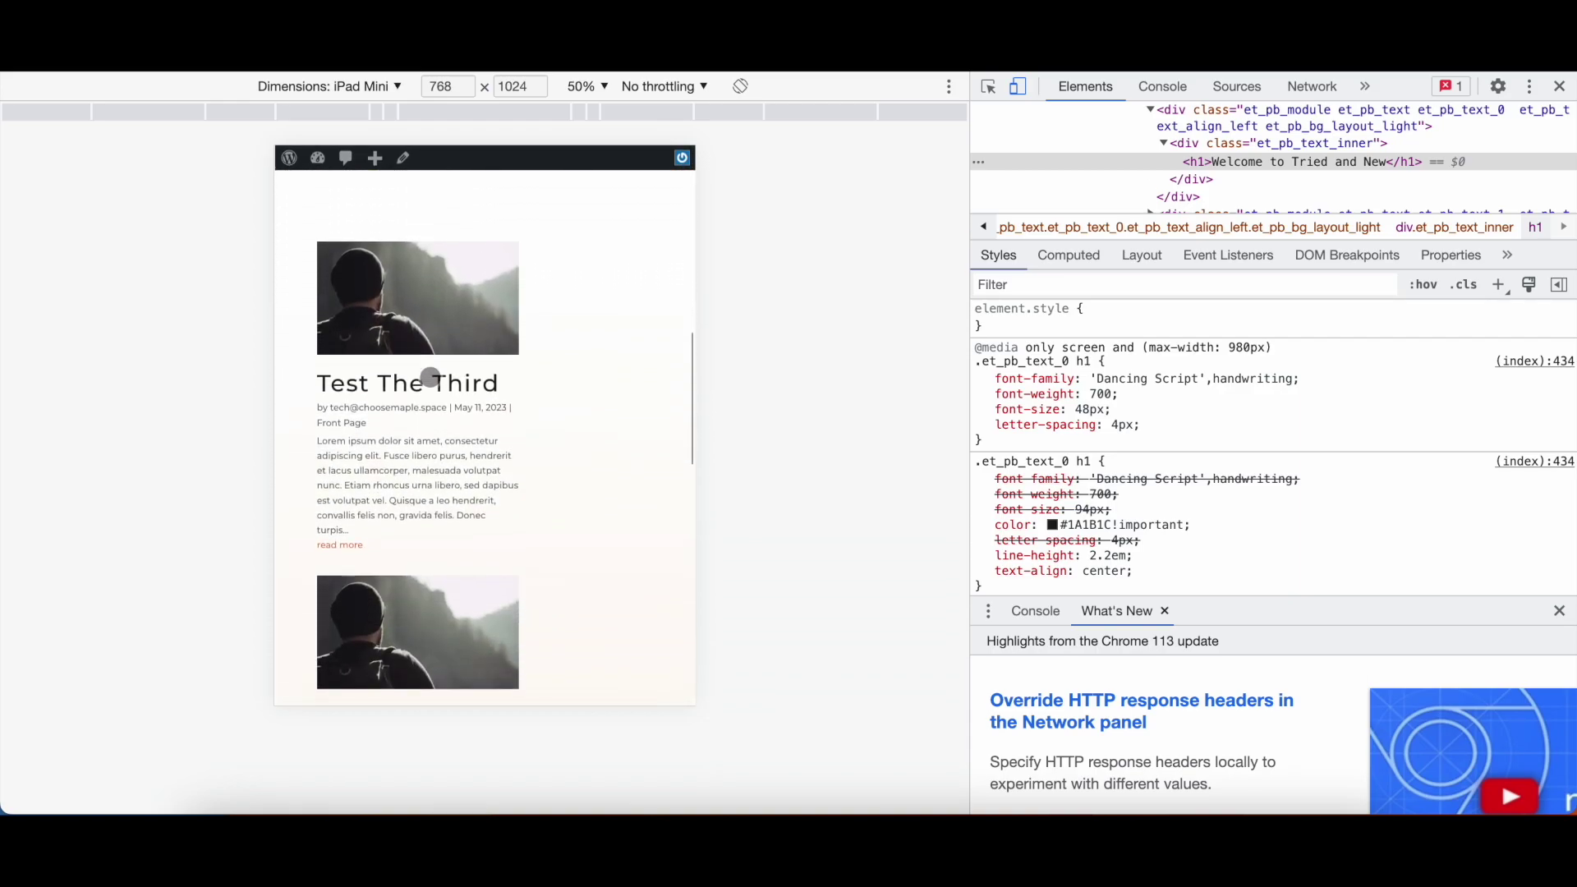
scroll(431, 377, "down", 14)
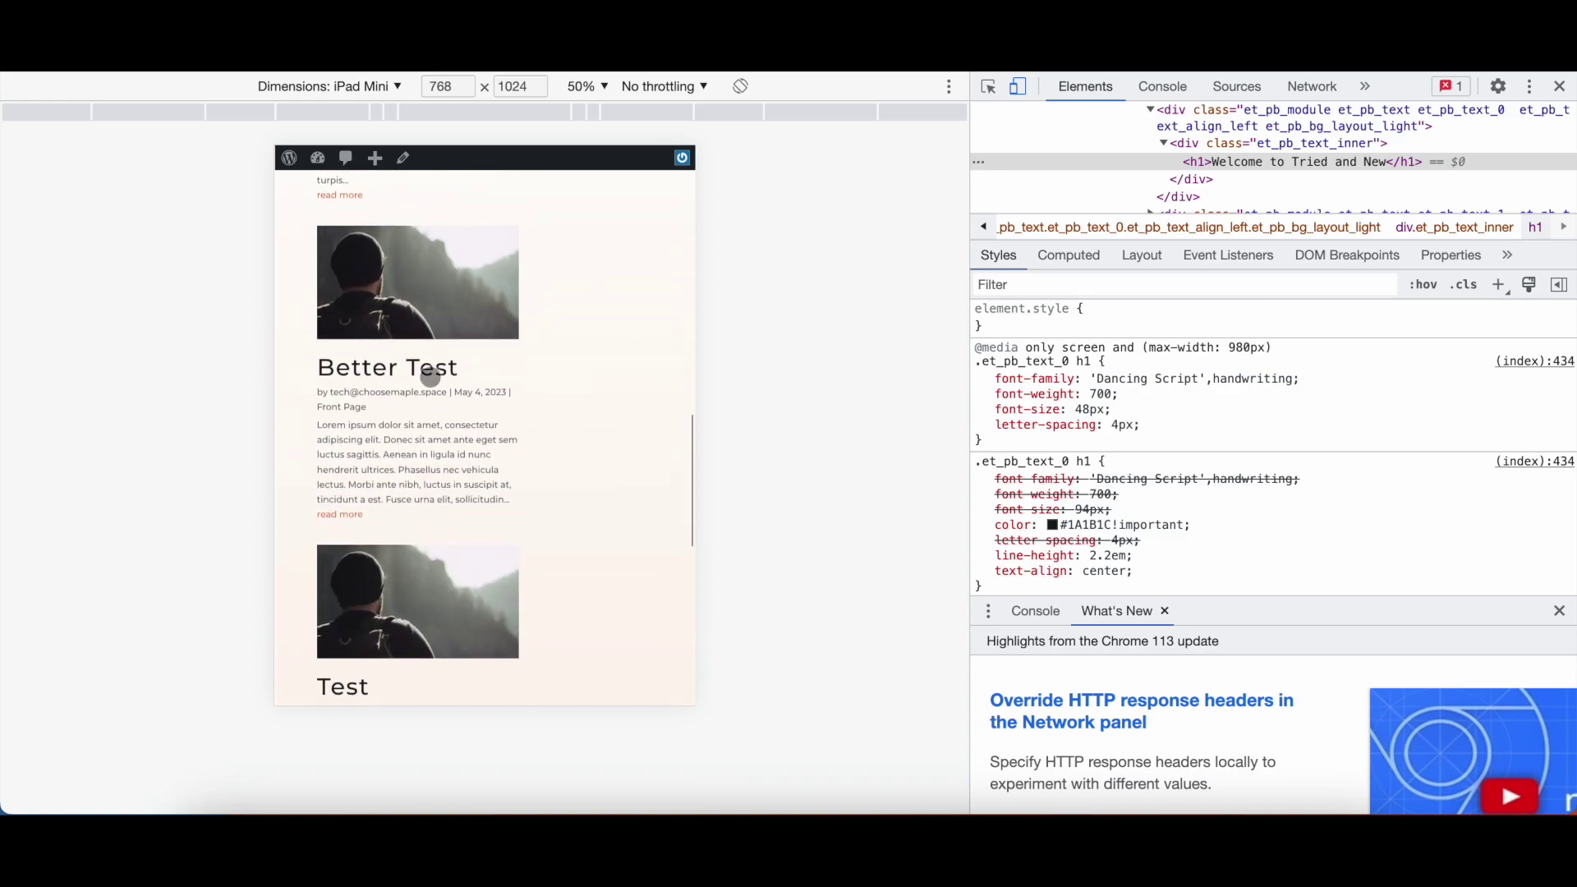
scroll(430, 377, "down", 3)
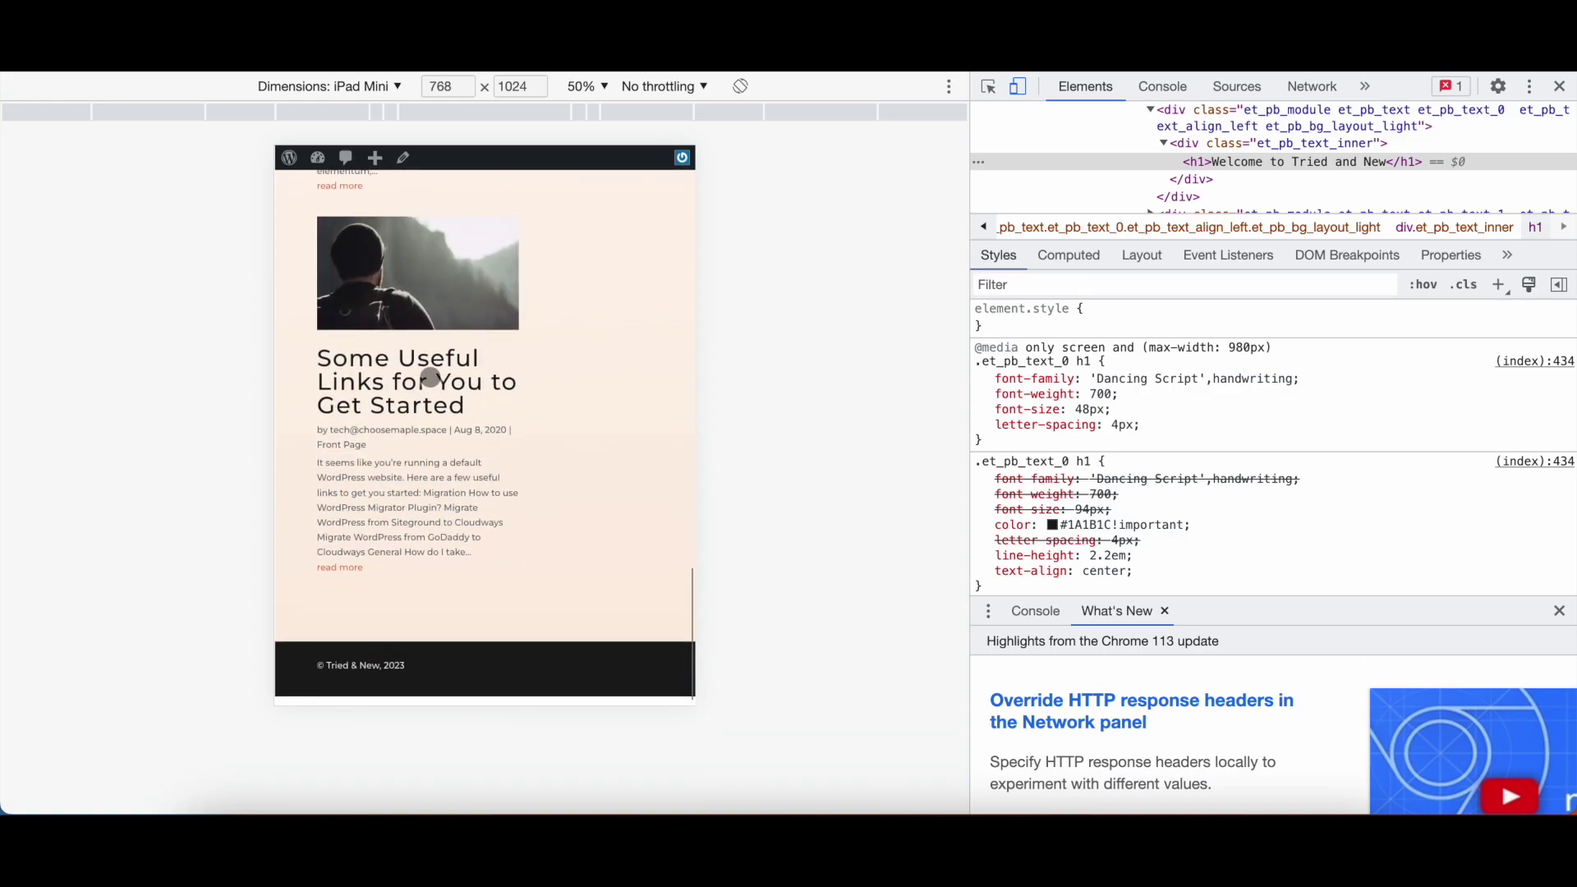
scroll(428, 383, "up", 20)
scroll(429, 388, "down", 10)
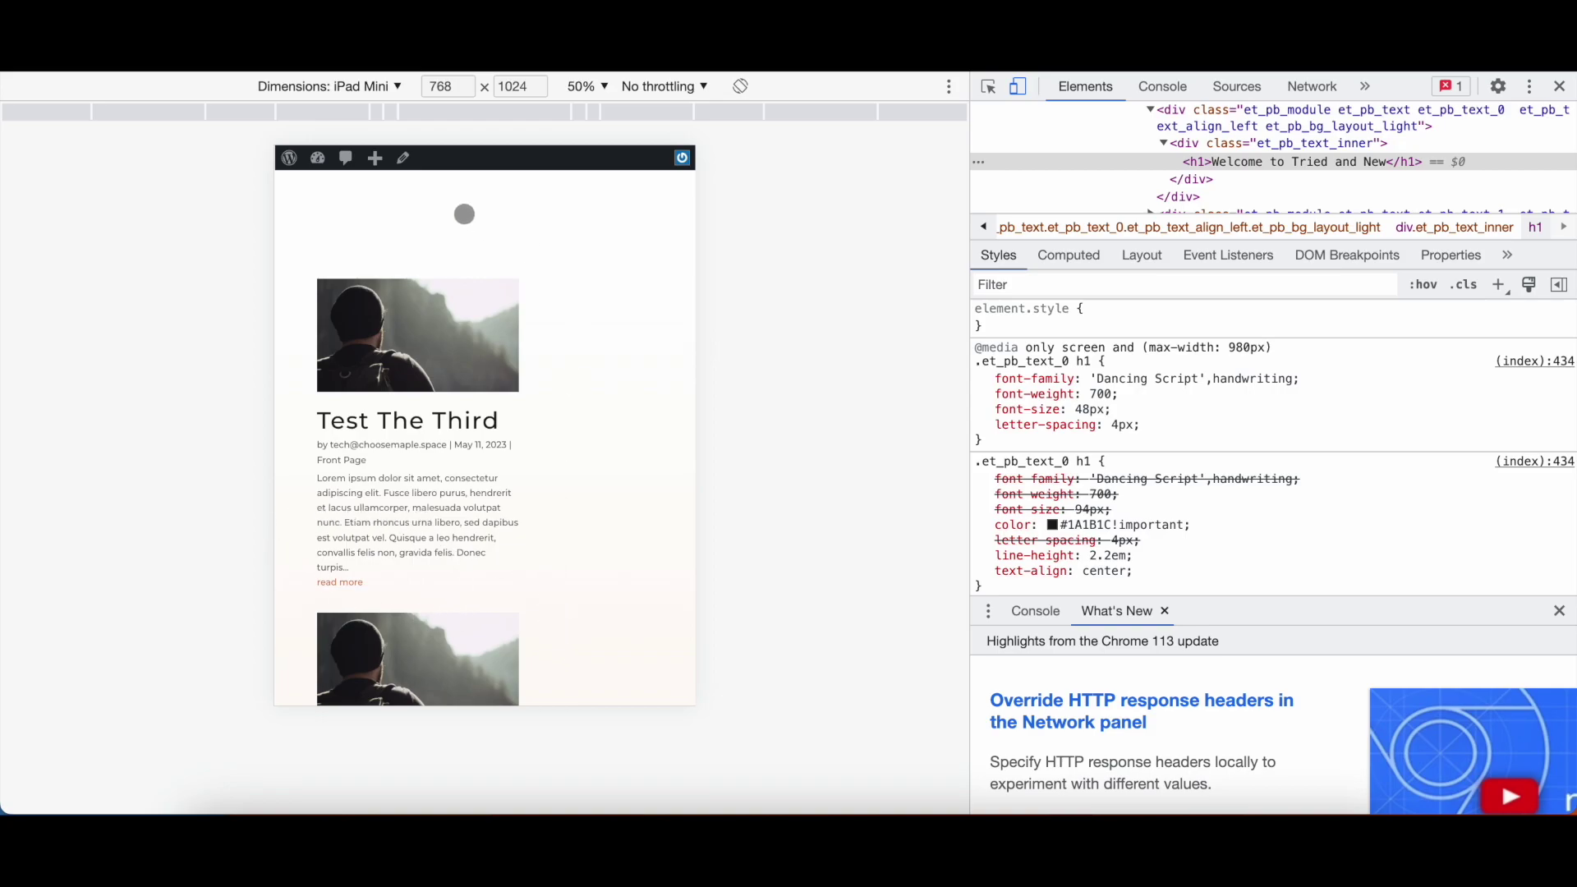
Switch back to iPhone SE size and scroll through the page again
left_click(325, 82)
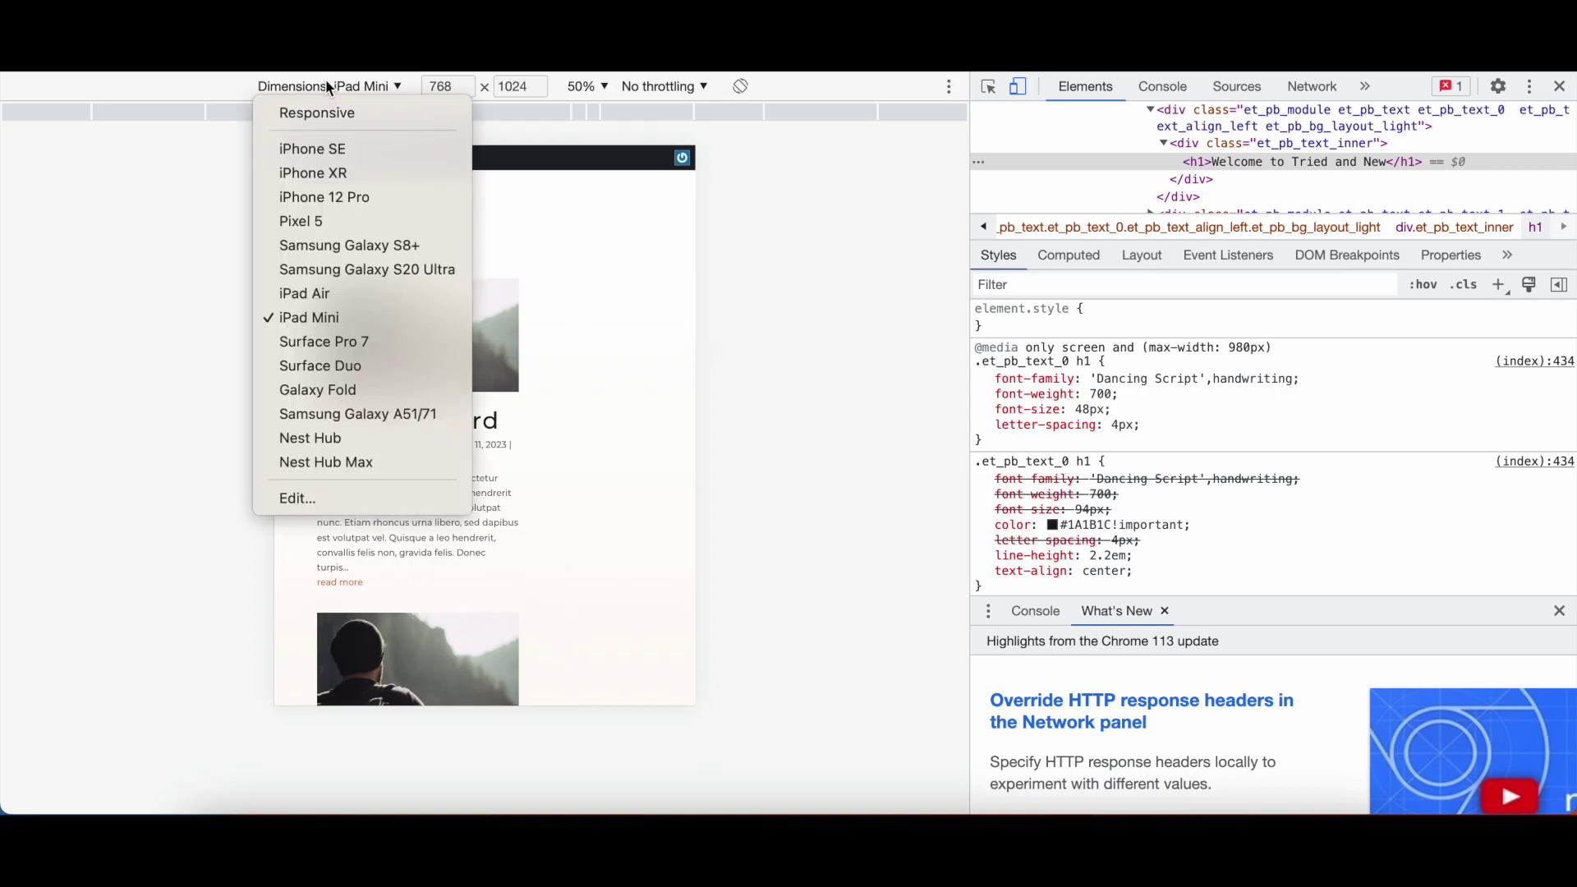
left_click(314, 147)
scroll(425, 367, "down", 15)
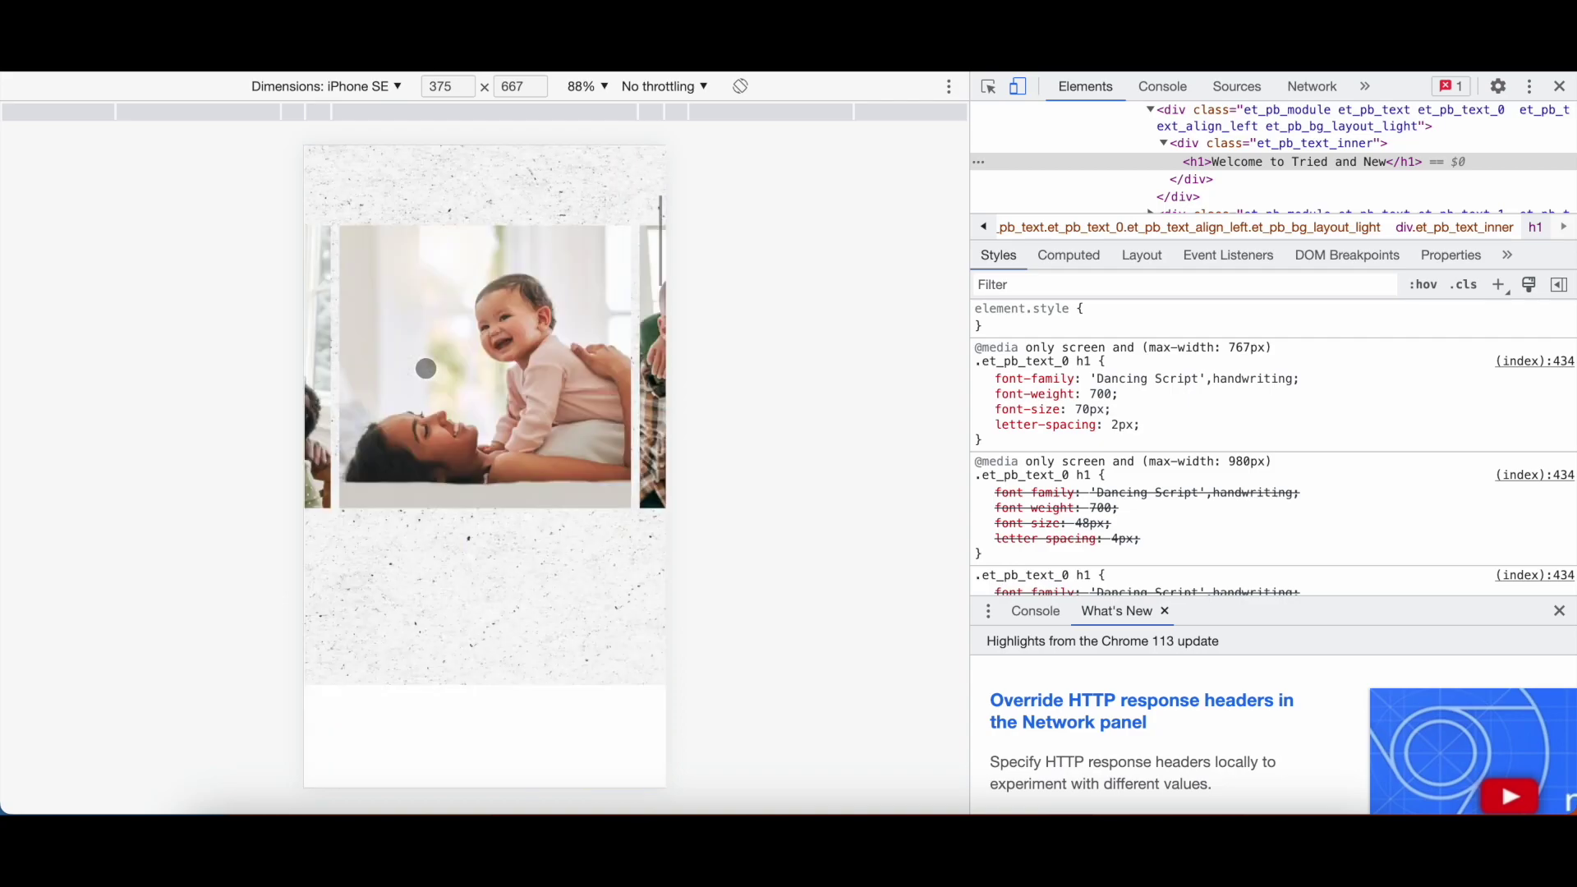
scroll(425, 368, "up", 15)
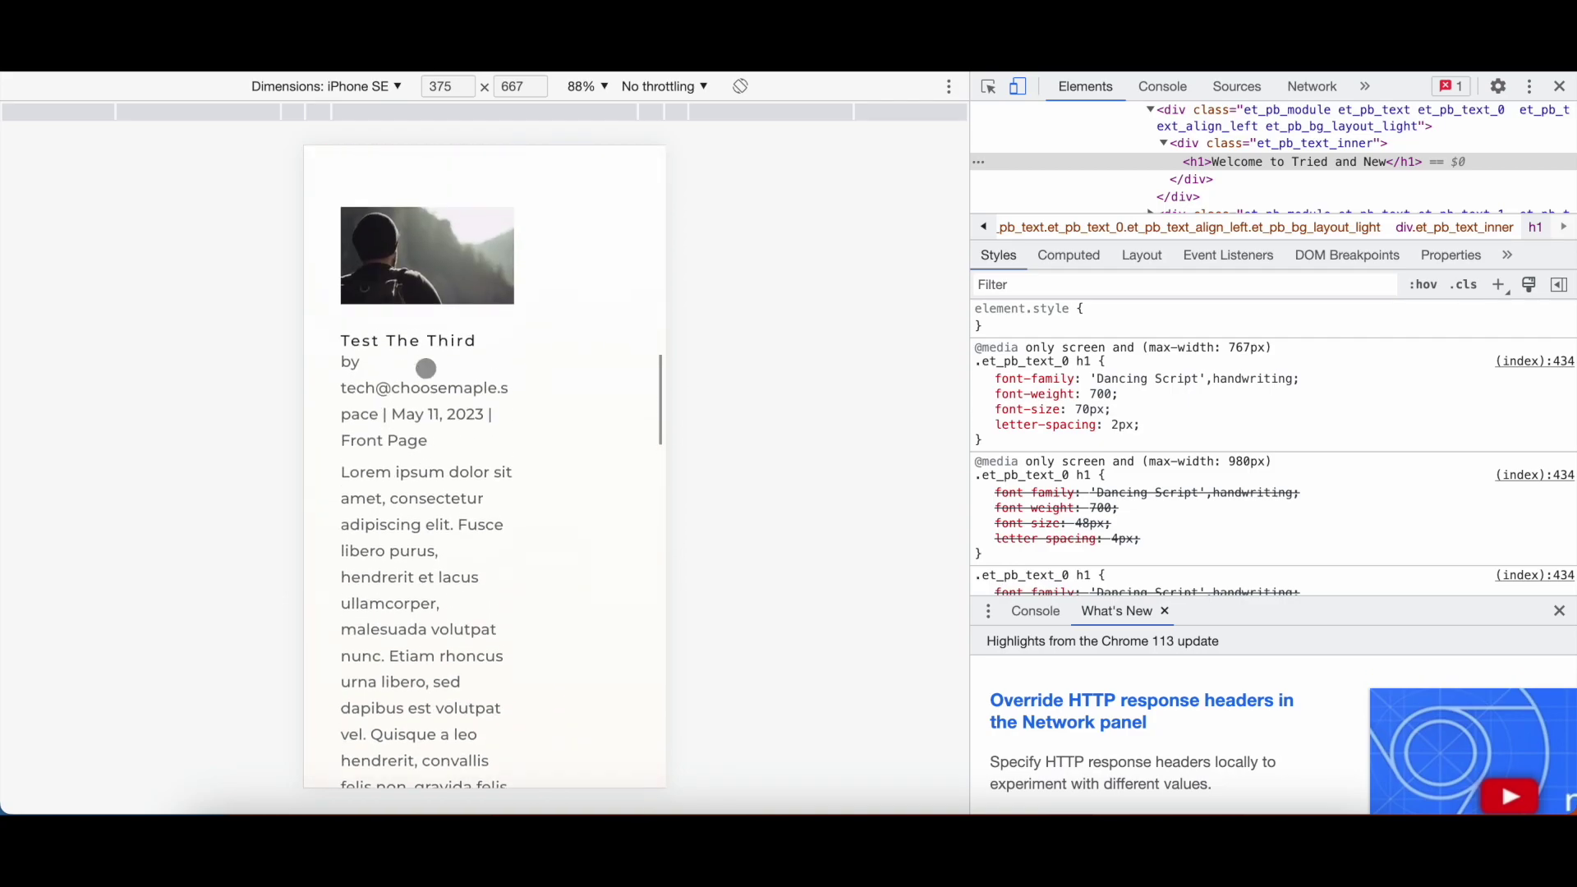
scroll(425, 368, "down", 6)
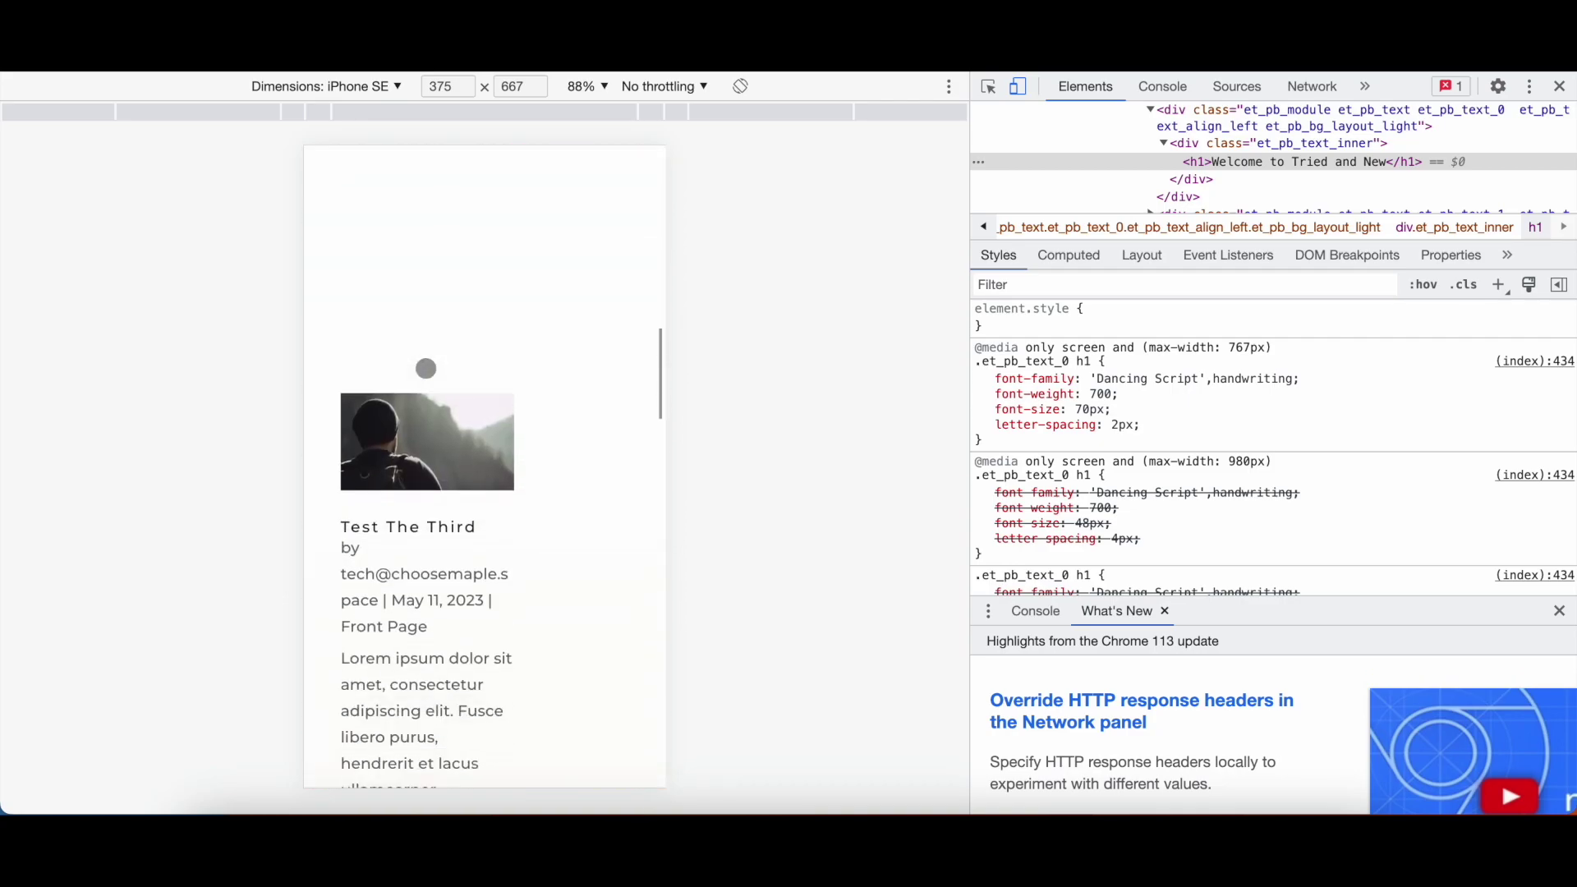
scroll(424, 367, "up", 2)
Close DevTools, enter the Visual Builder, and set the blog module's Excerpt Length to 100
left_click(1560, 87)
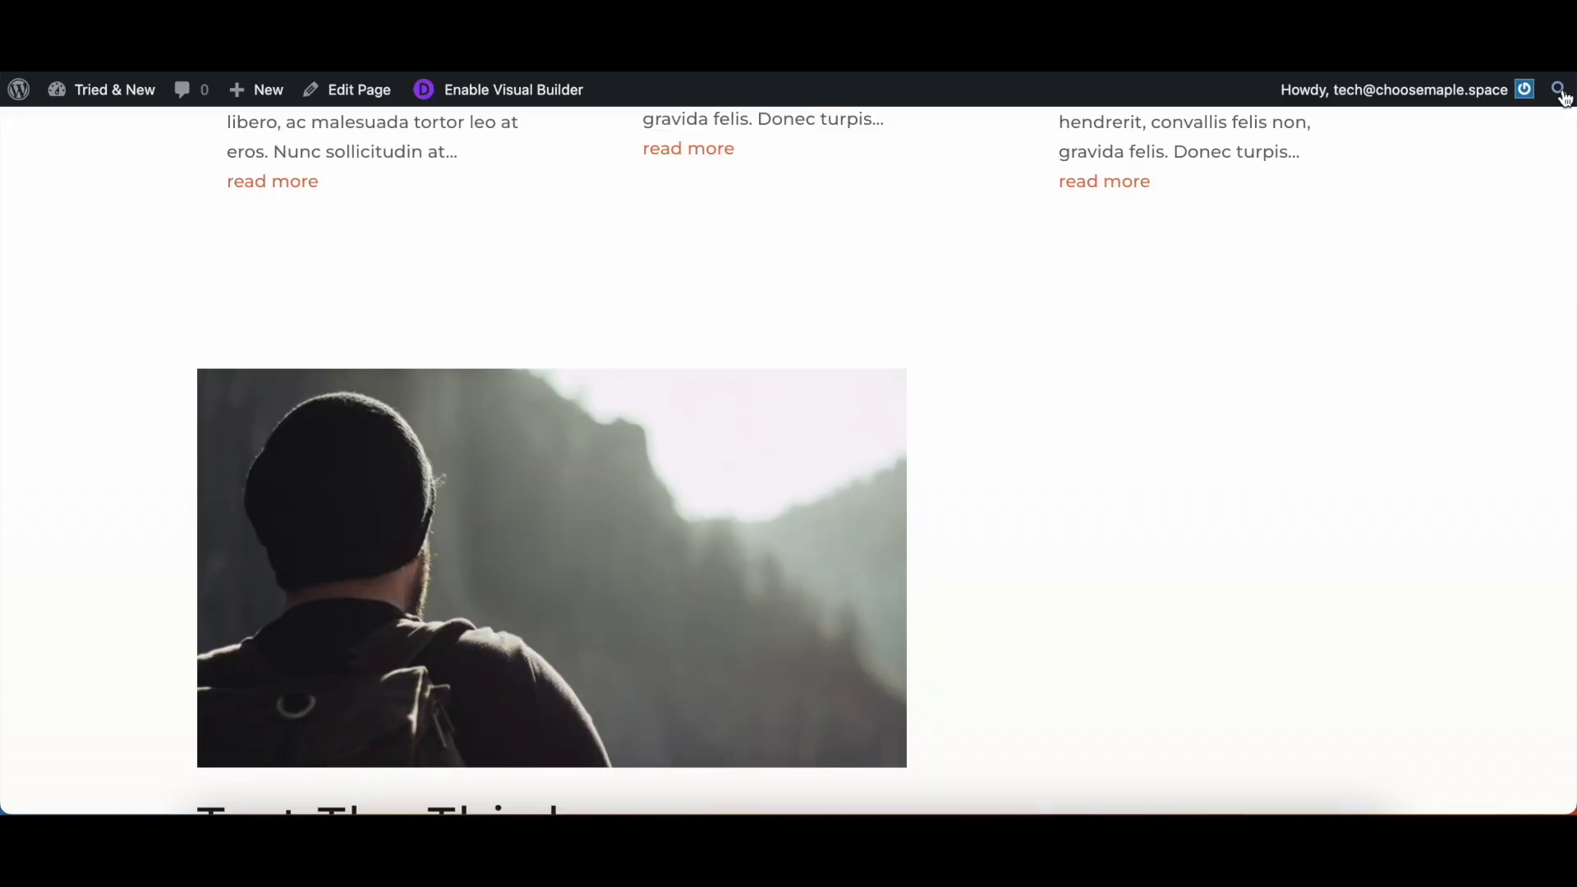
left_click(530, 91)
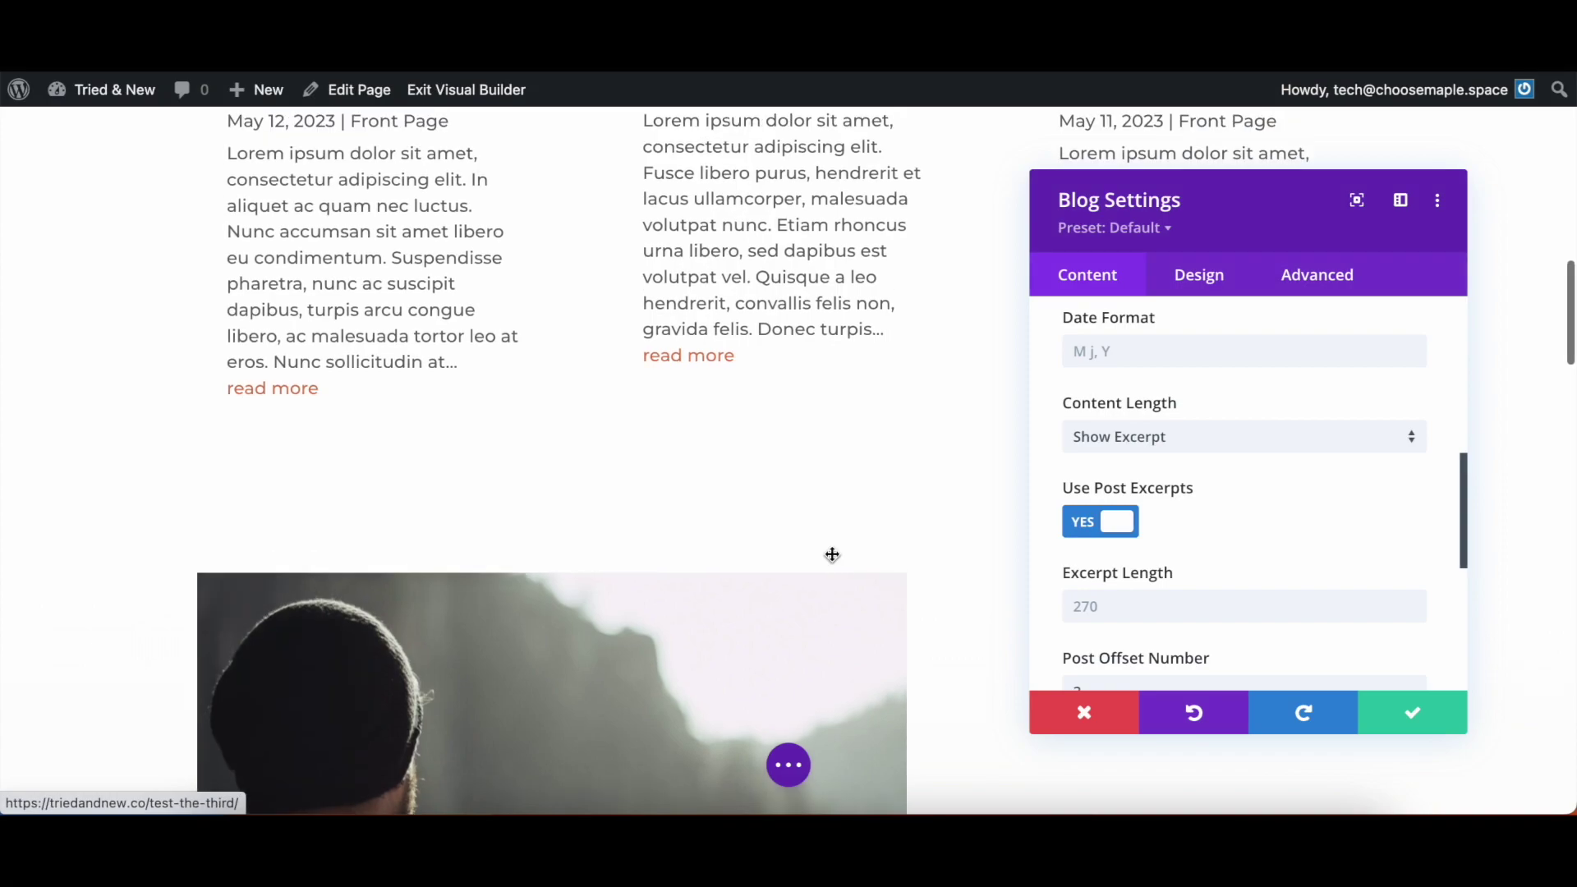
scroll(834, 553, "up", 3)
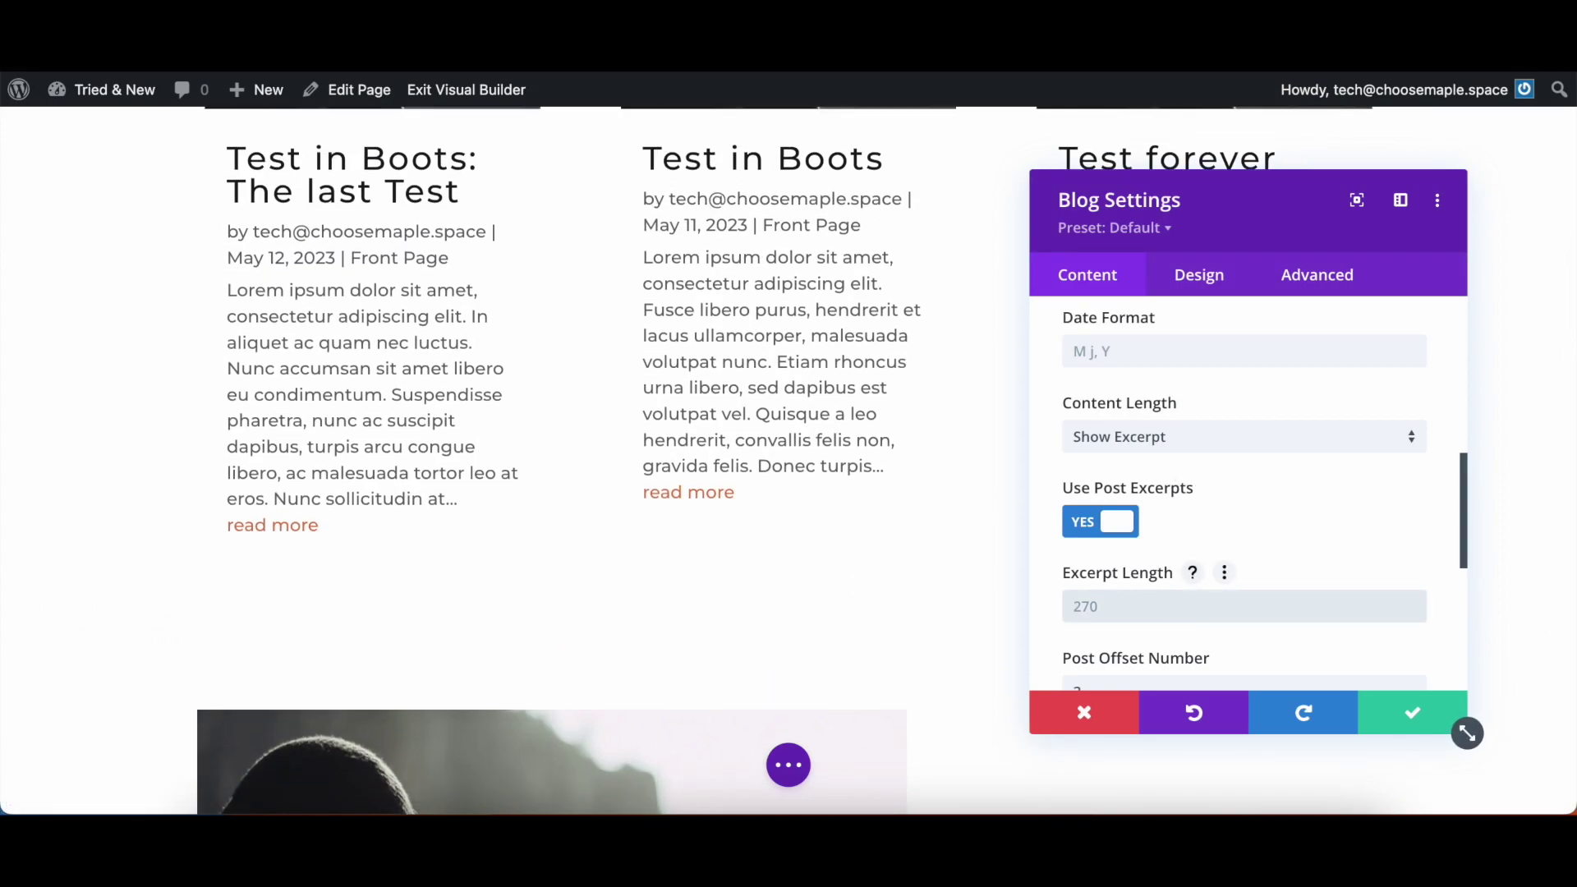
type("100")
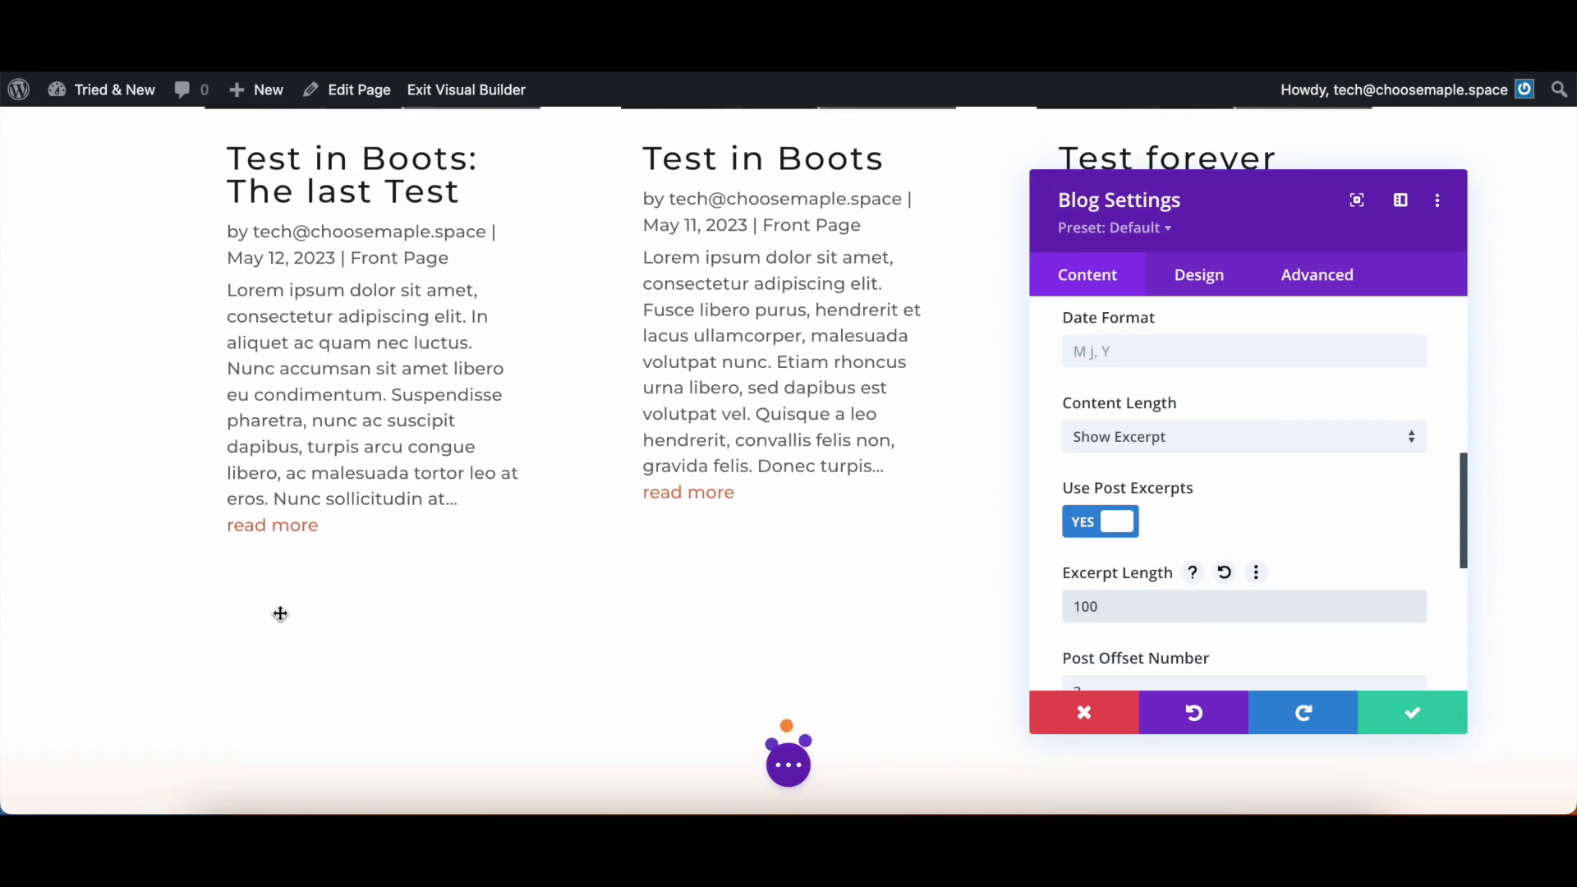
scroll(278, 613, "down", 2)
scroll(281, 621, "down", 5)
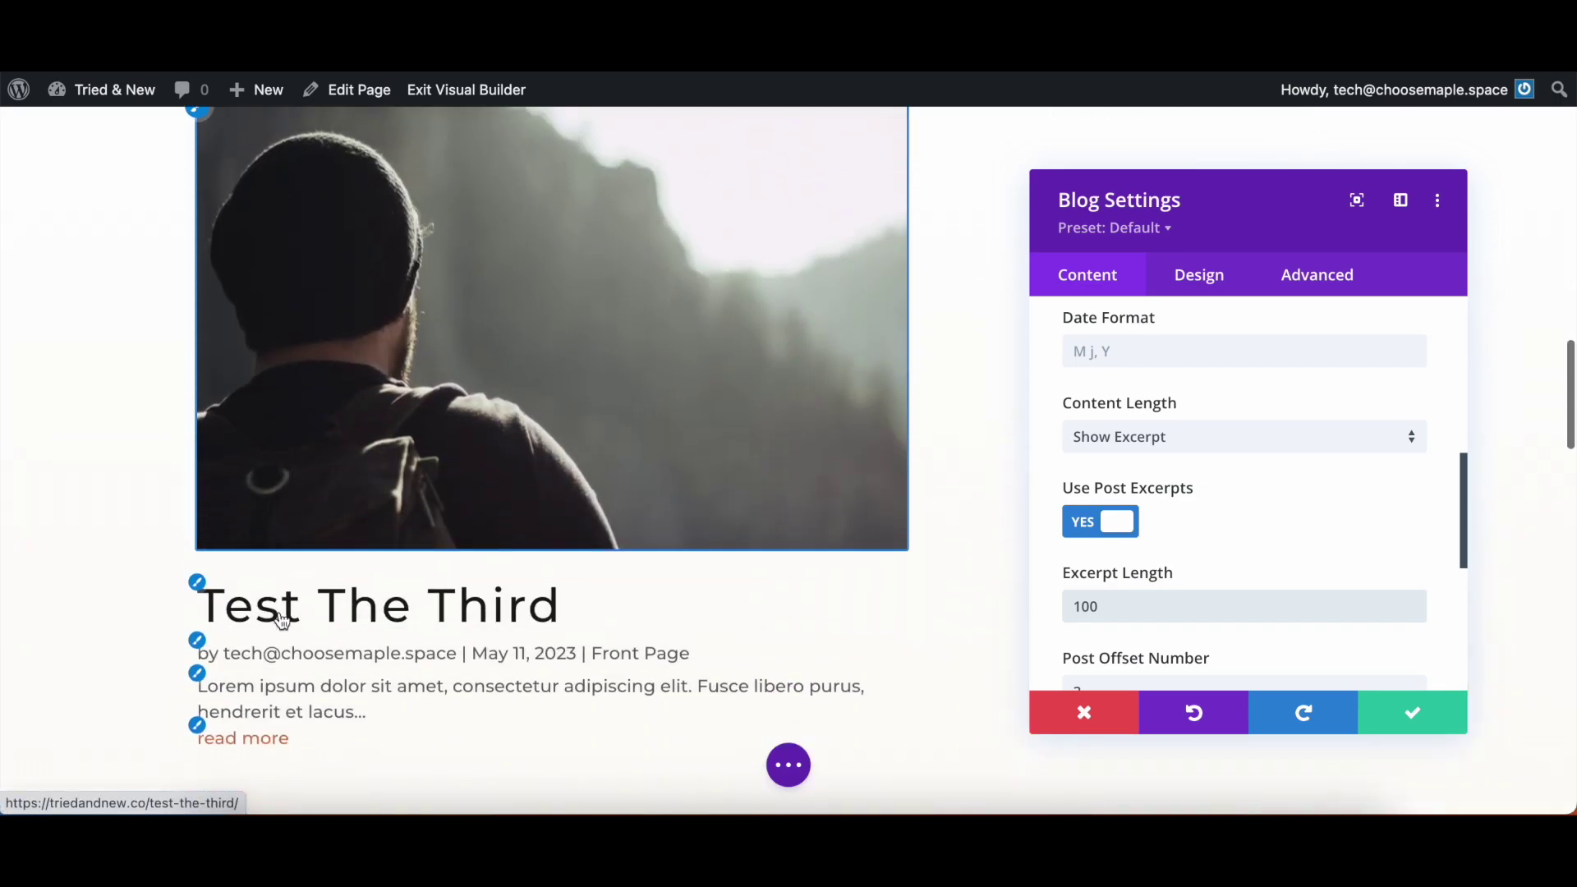
scroll(280, 614, "down", 5)
scroll(280, 613, "down", 3)
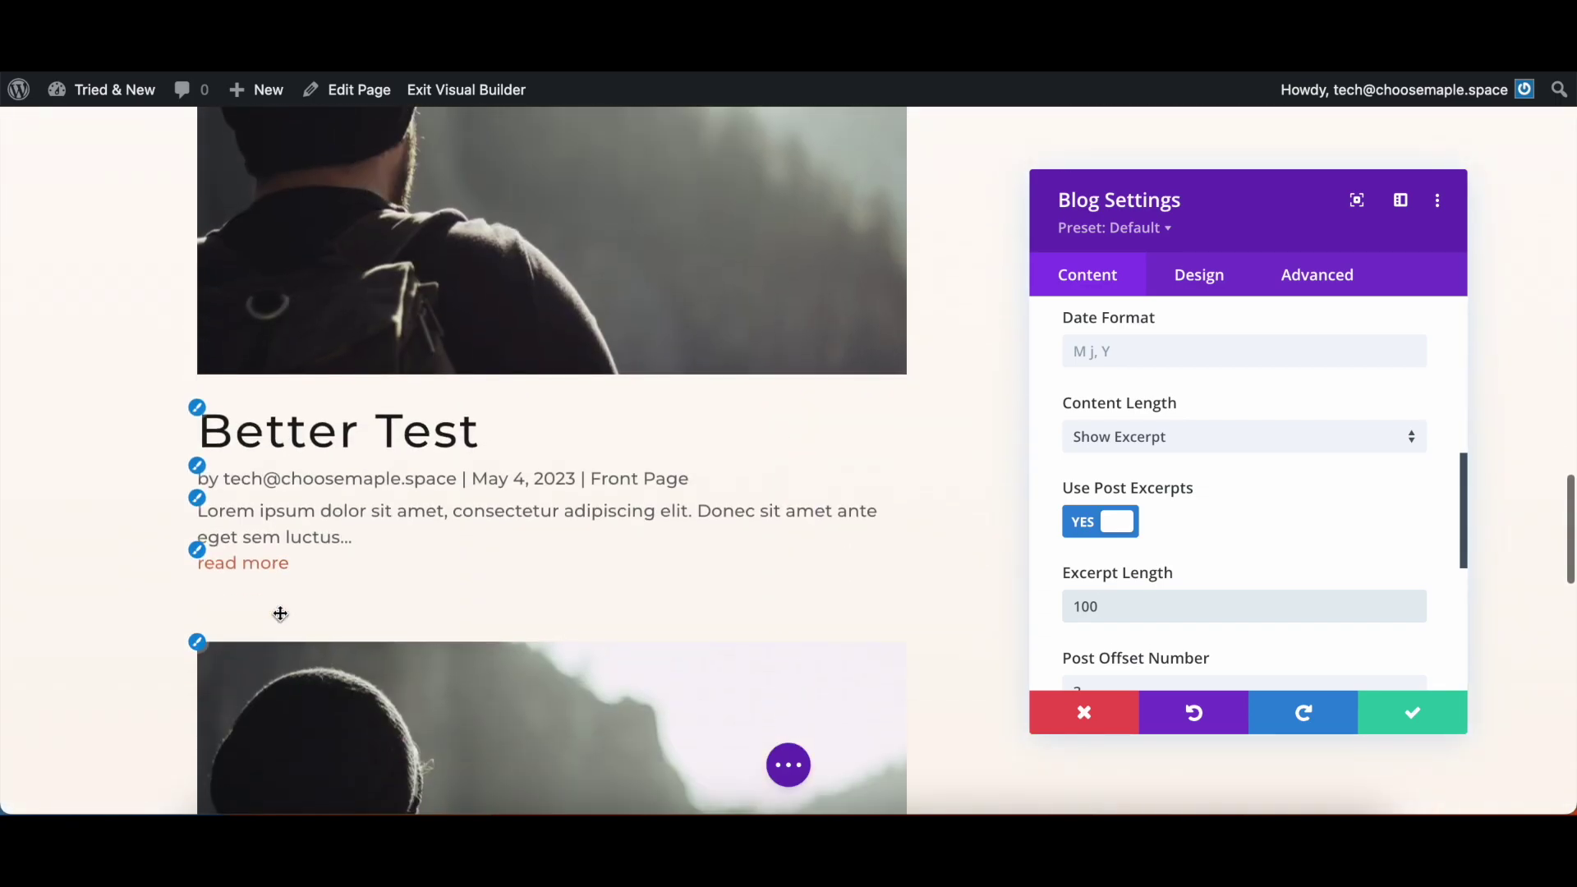
scroll(280, 613, "down", 5)
scroll(280, 612, "down", 6)
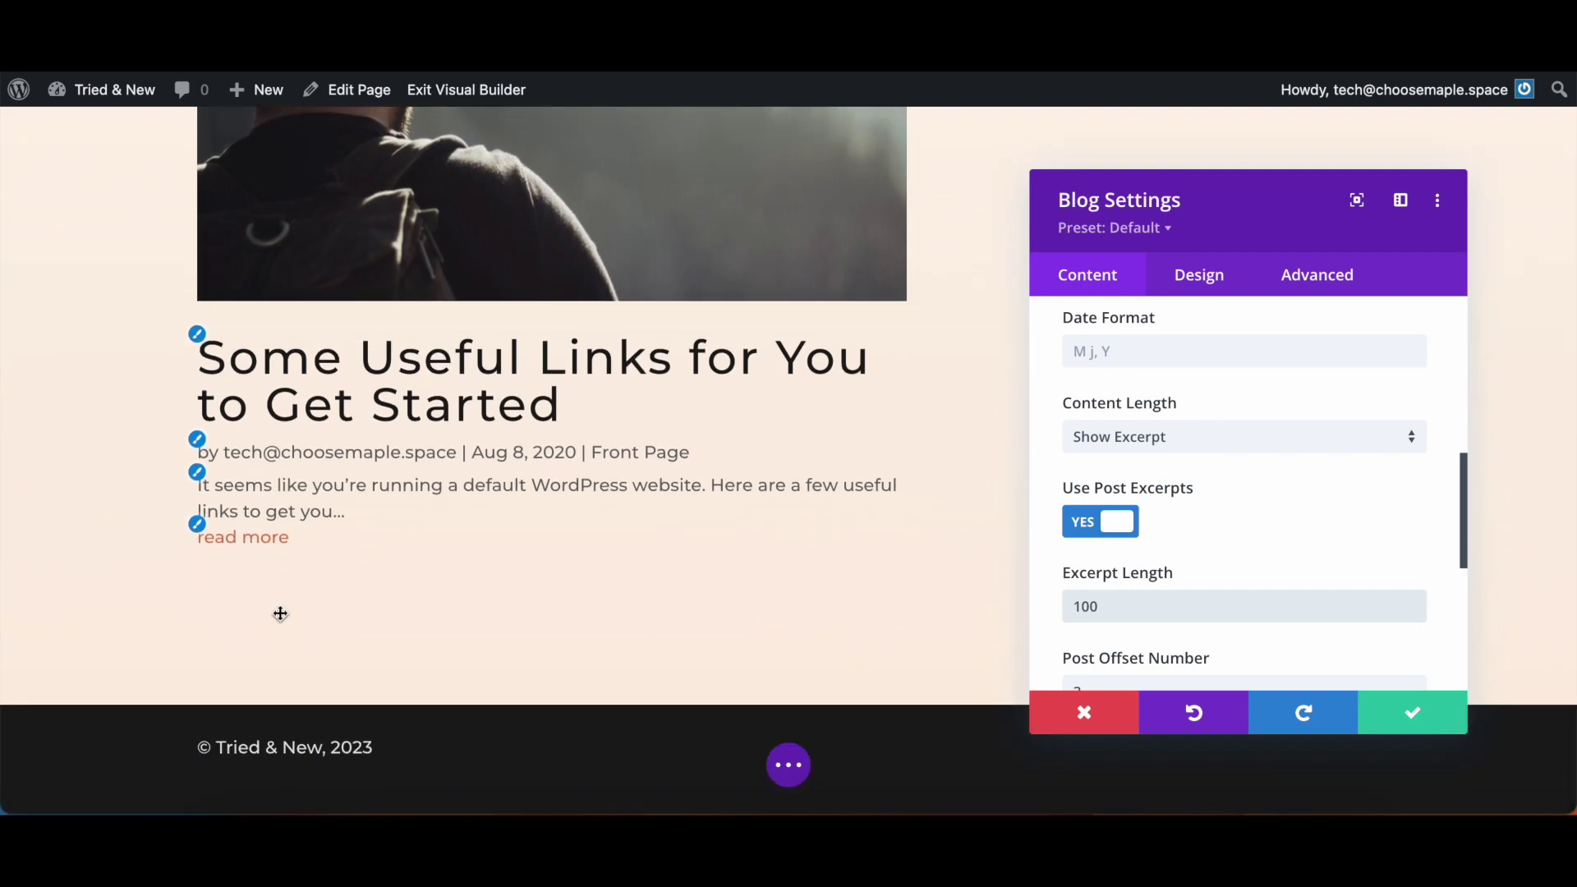
scroll(280, 613, "up", 3)
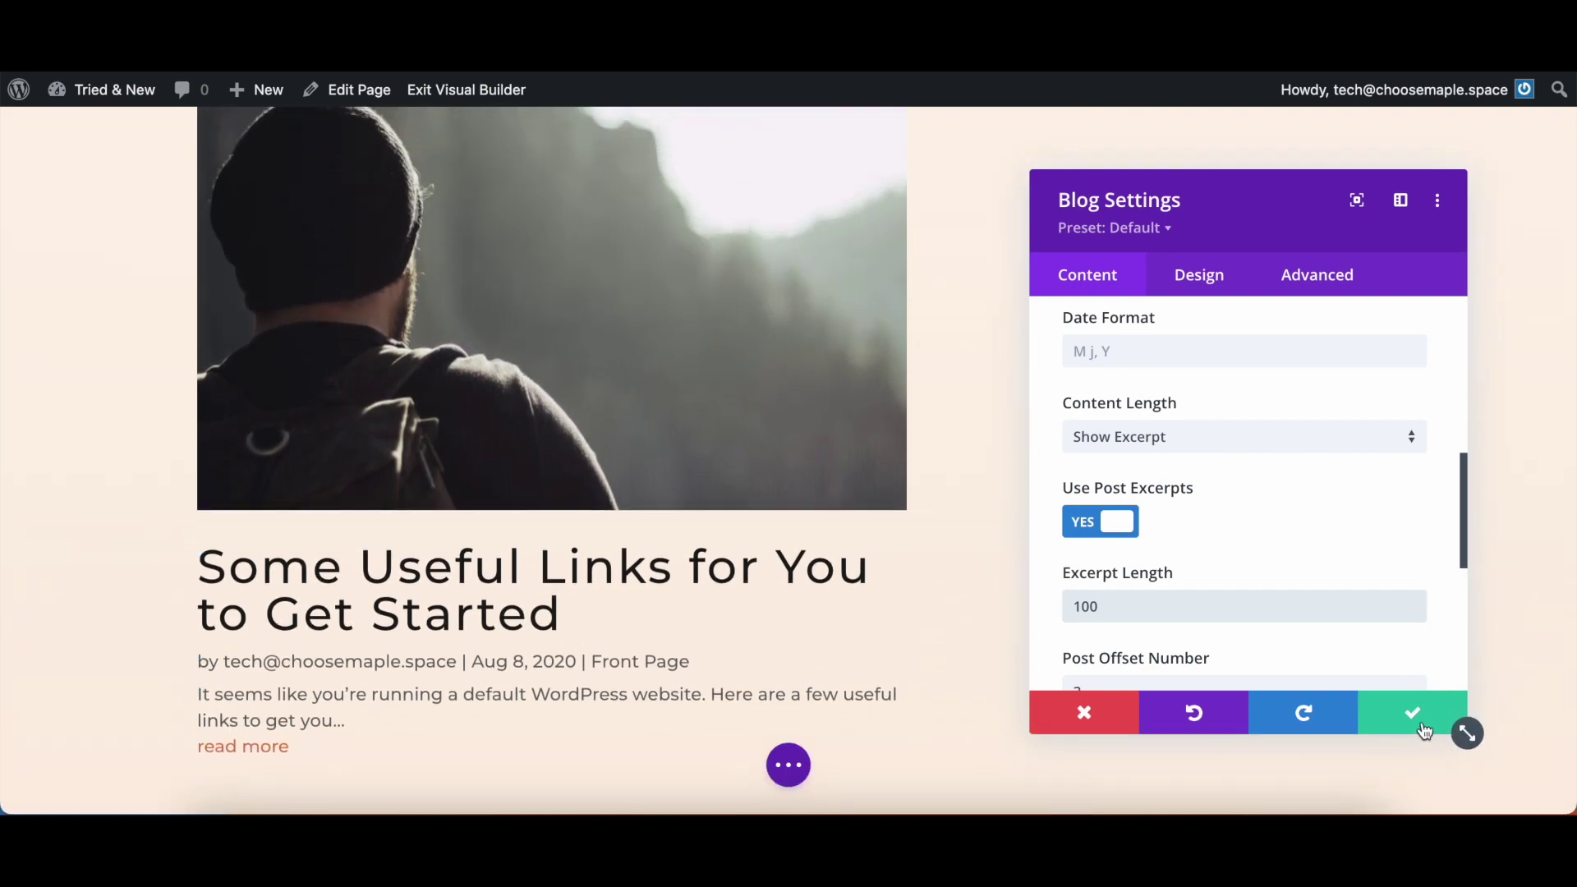
Confirm the blog settings, save the page, and exit to the live homepage
left_click(1424, 731)
left_click(789, 765)
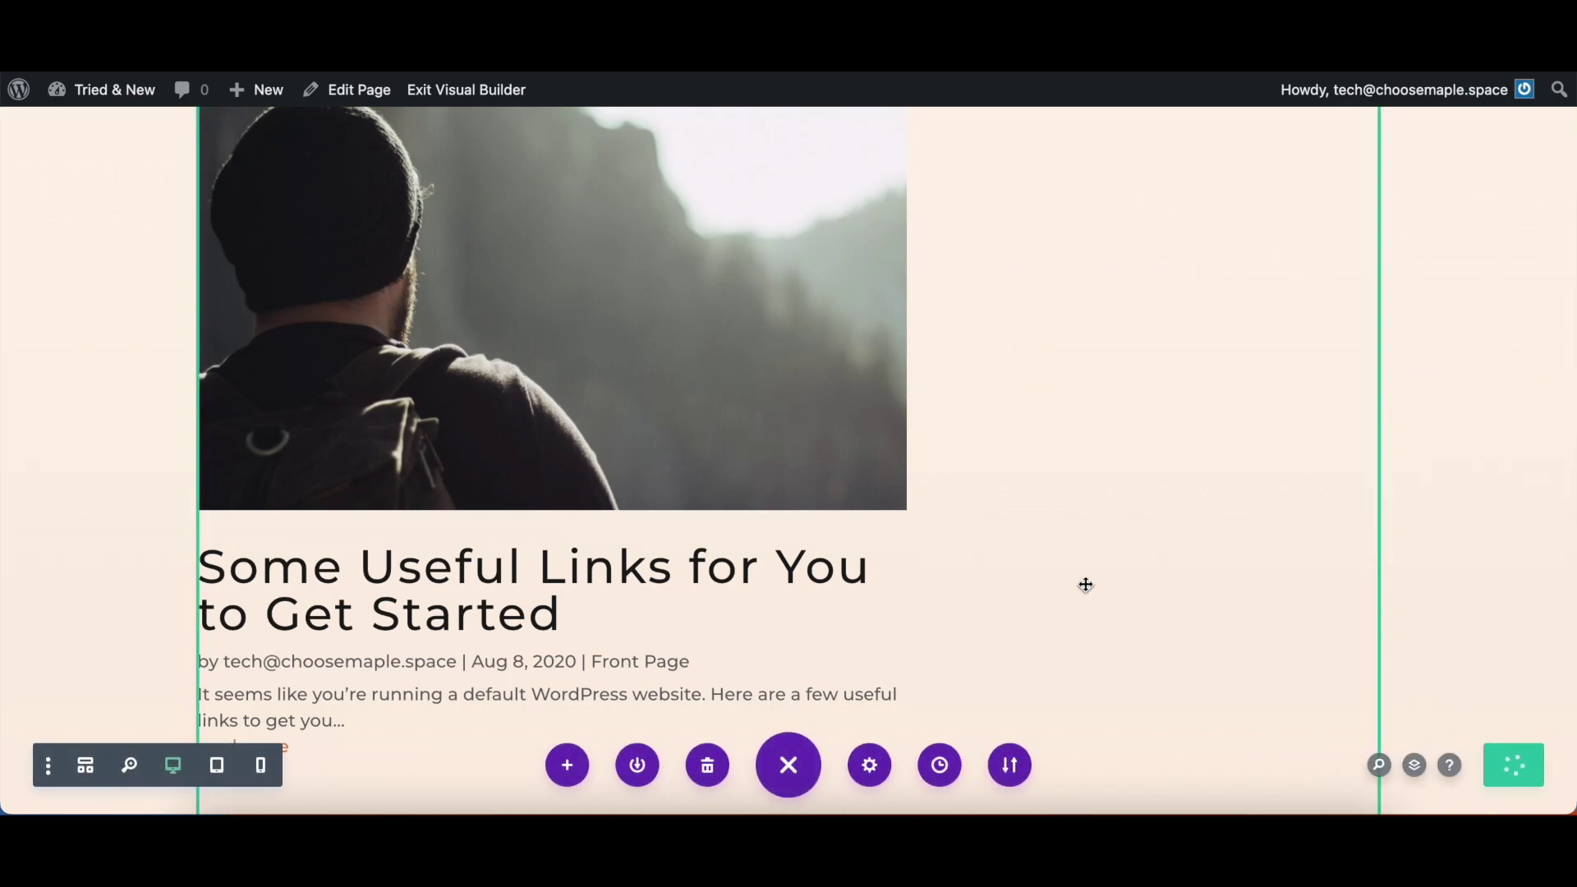
scroll(1086, 585, "up", 8)
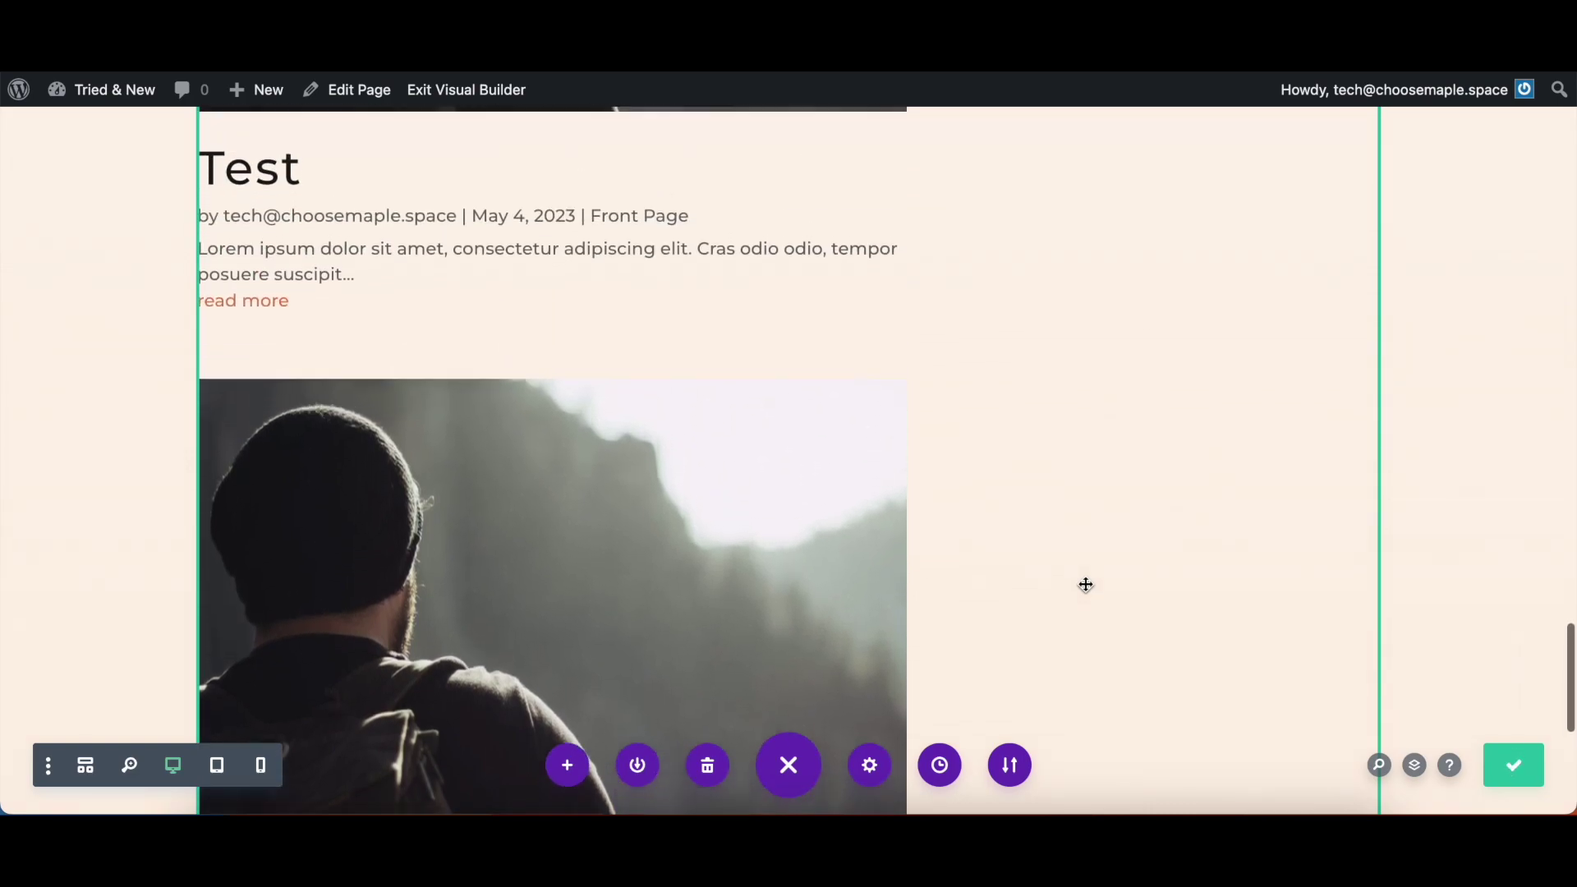
left_click(450, 97)
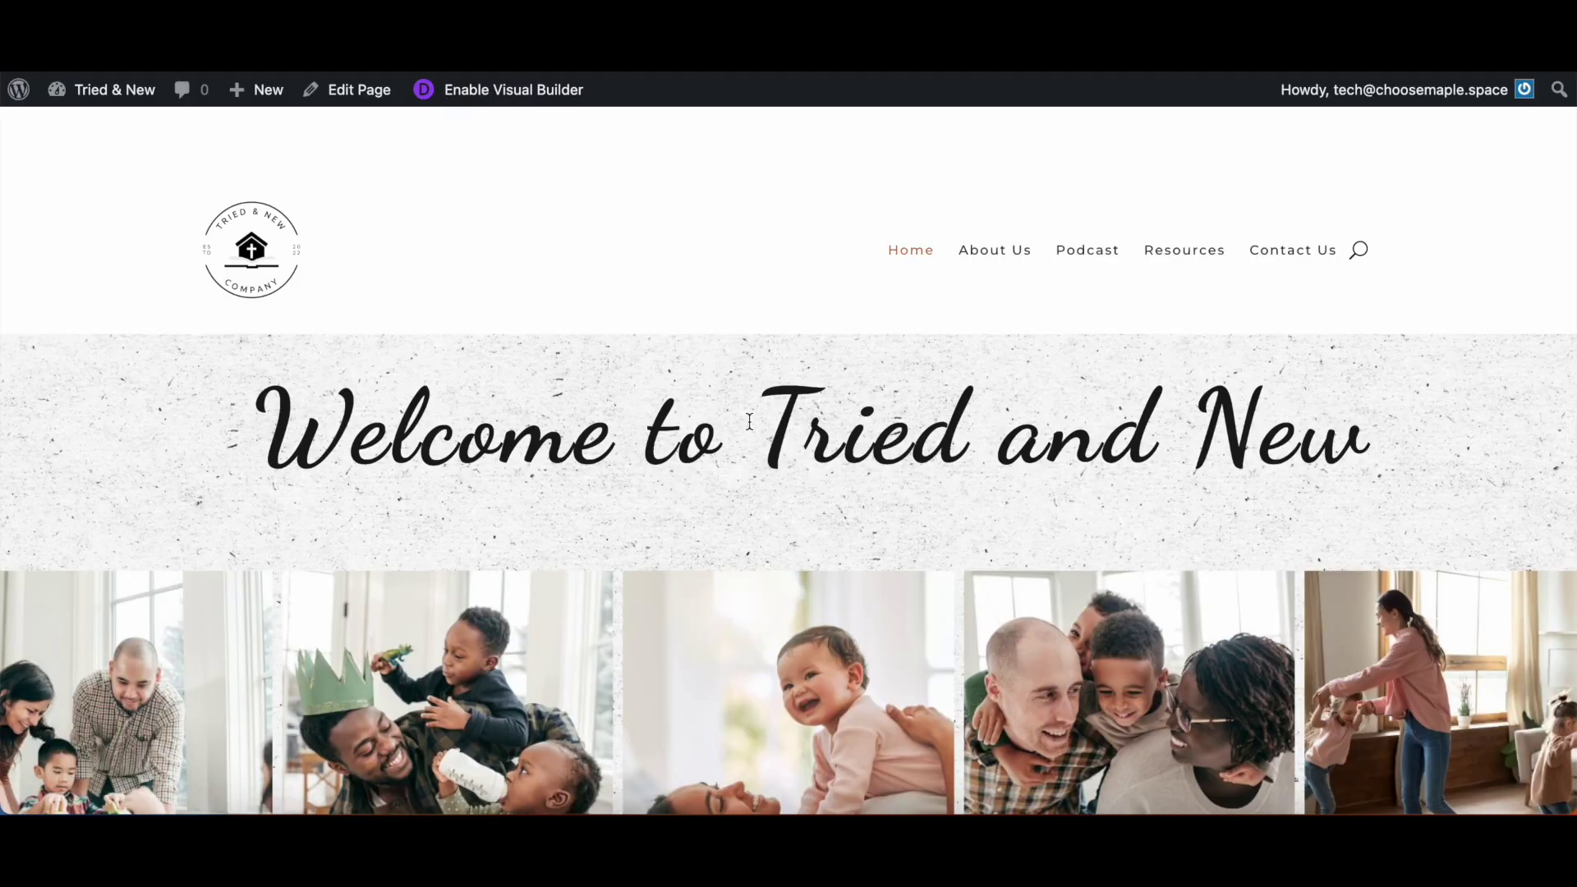
scroll(749, 421, "down", 10)
scroll(749, 421, "down", 5)
Open DevTools on the live homepage and scroll through the responsive preview
right_click(1114, 391)
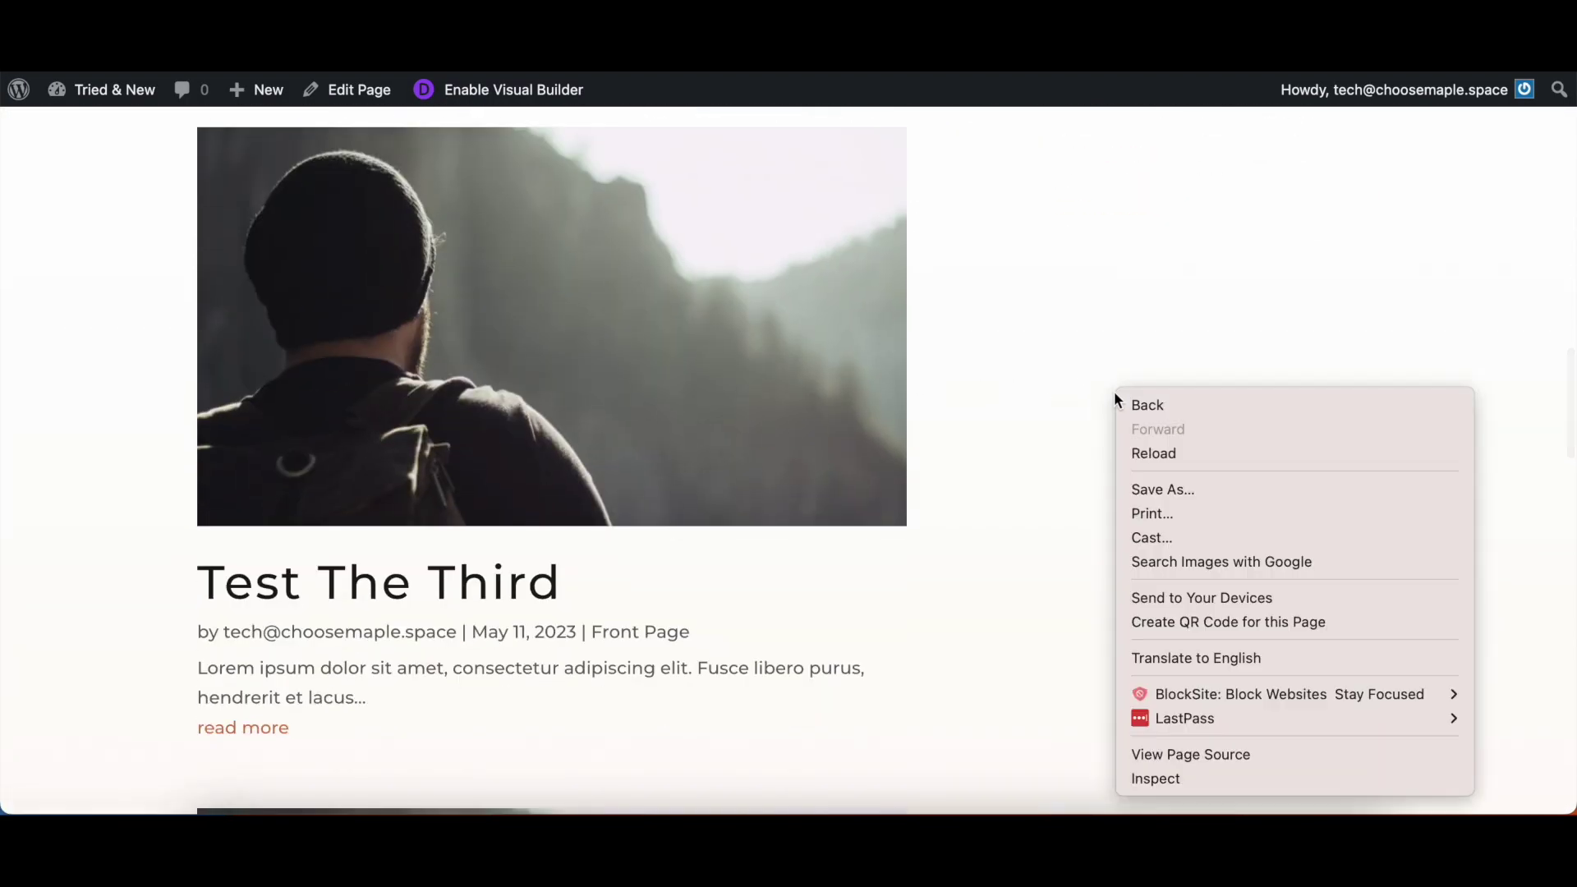
left_click(1170, 779)
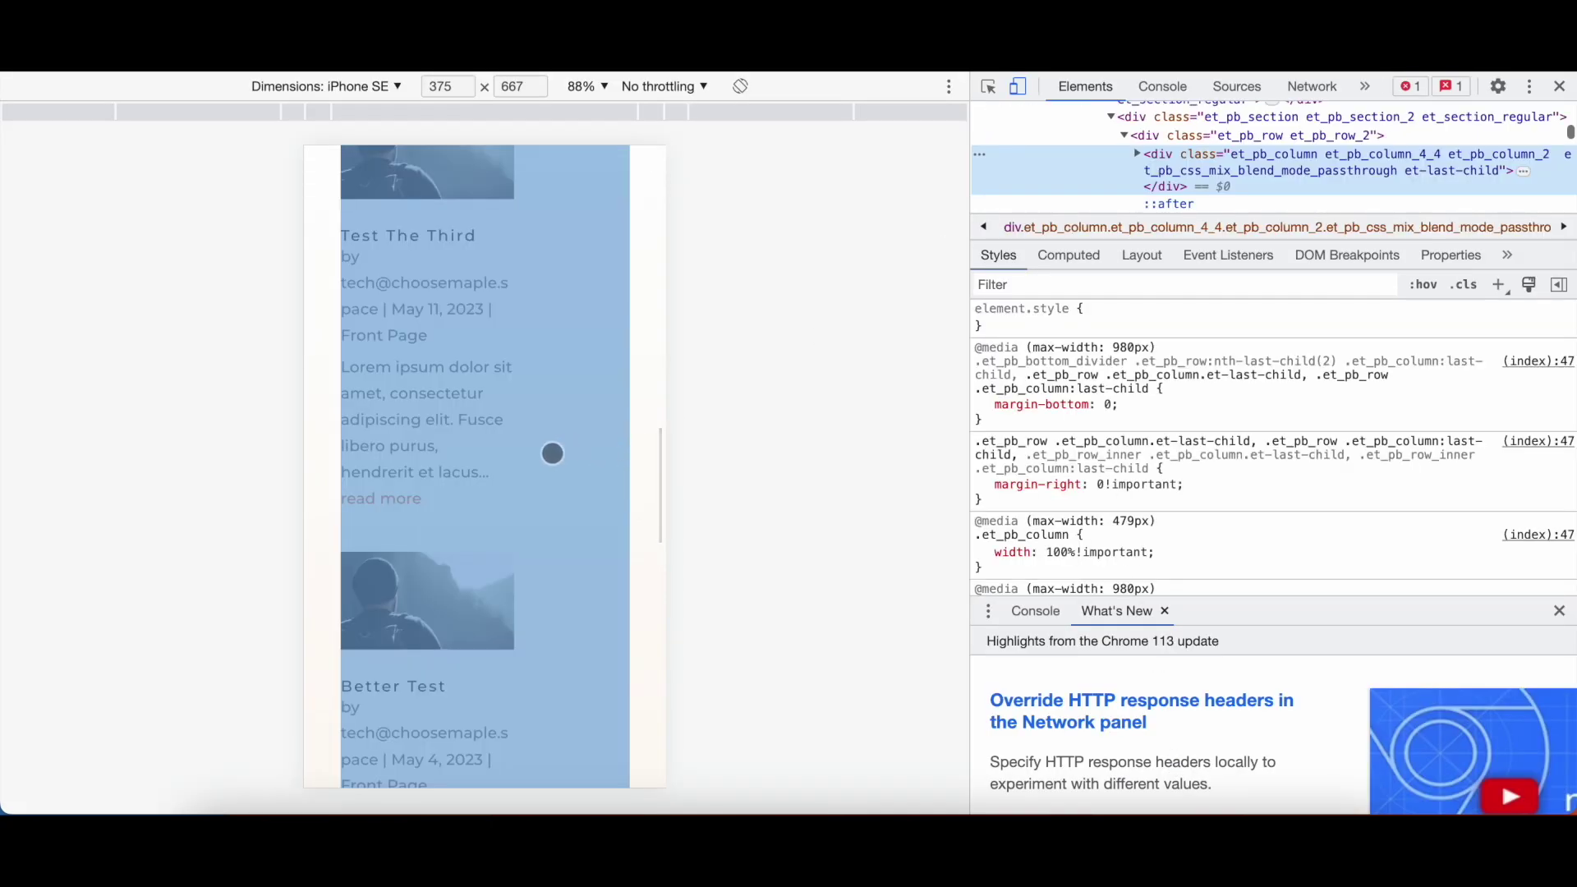
scroll(476, 457, "up", 15)
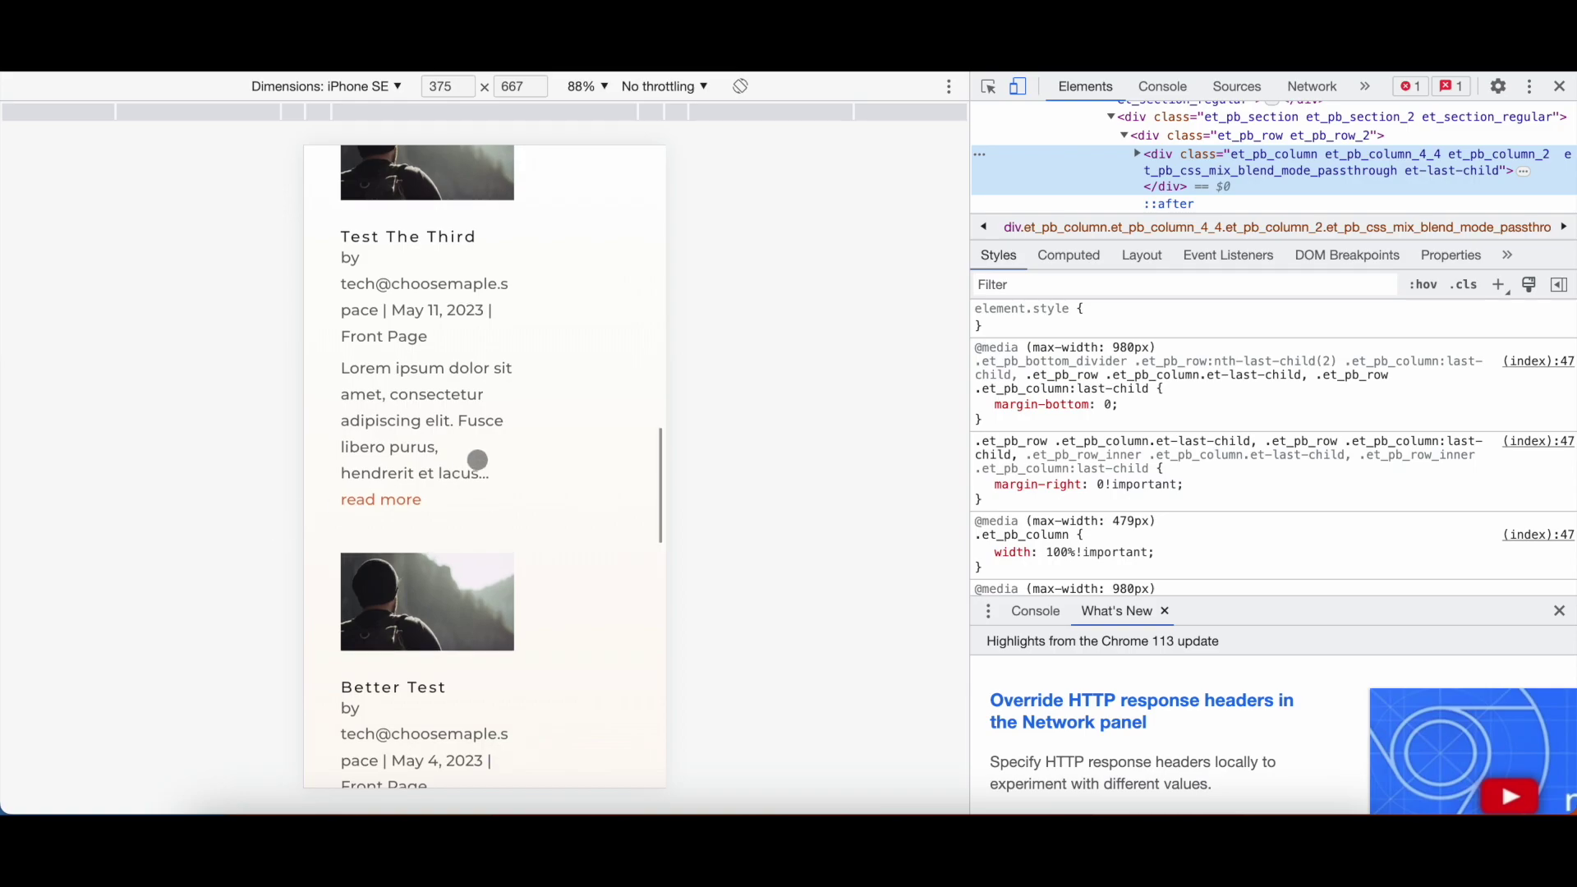
scroll(477, 460, "up", 5)
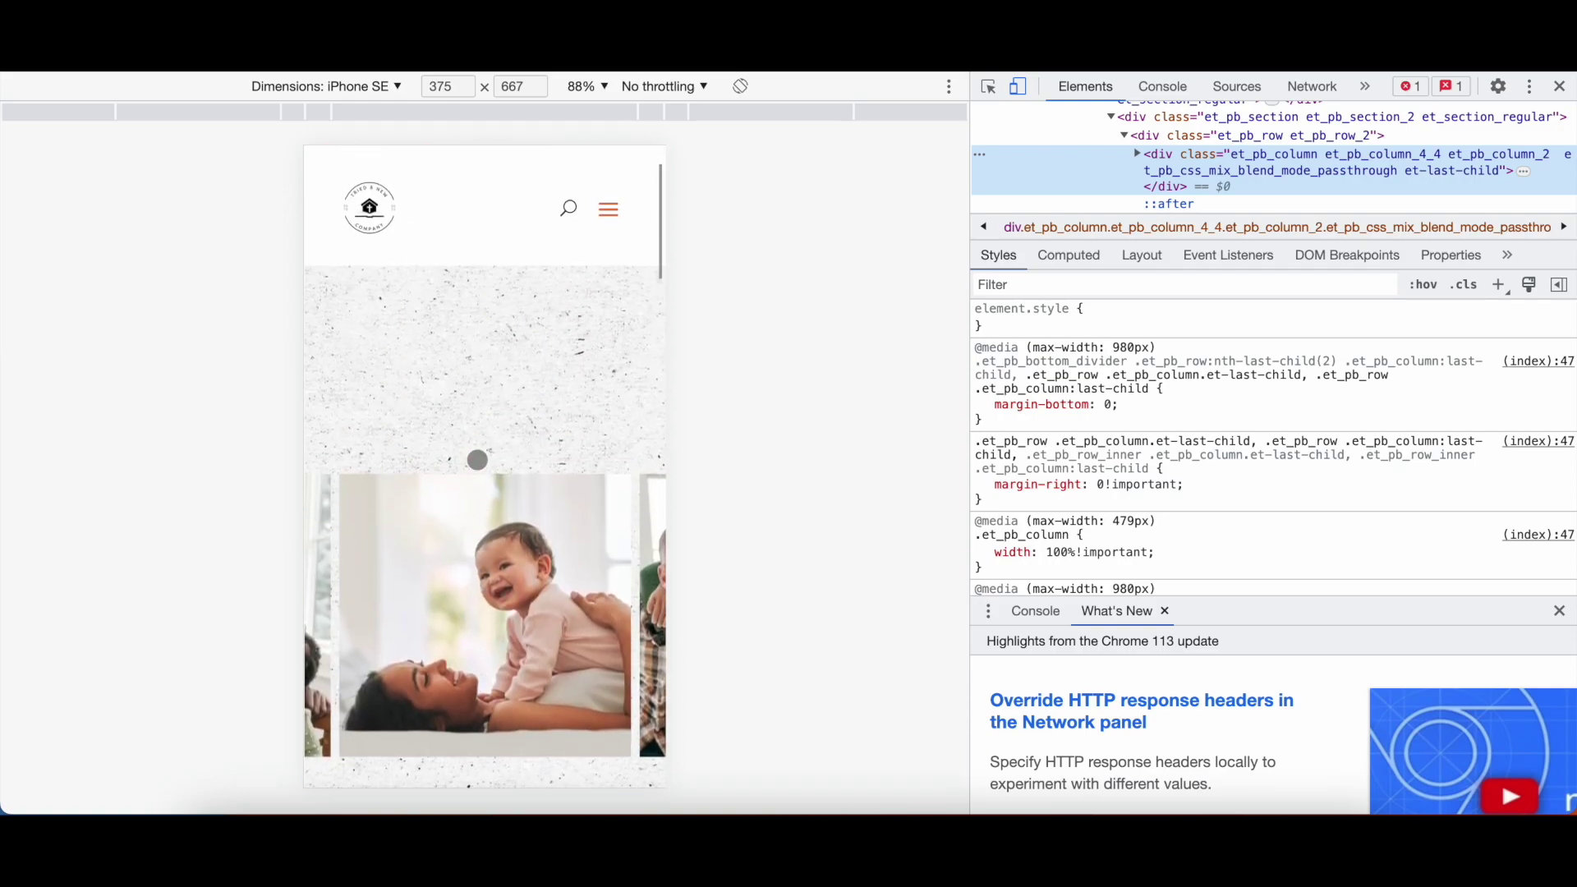
scroll(478, 460, "down", 10)
scroll(477, 460, "down", 5)
scroll(478, 460, "up", 3)
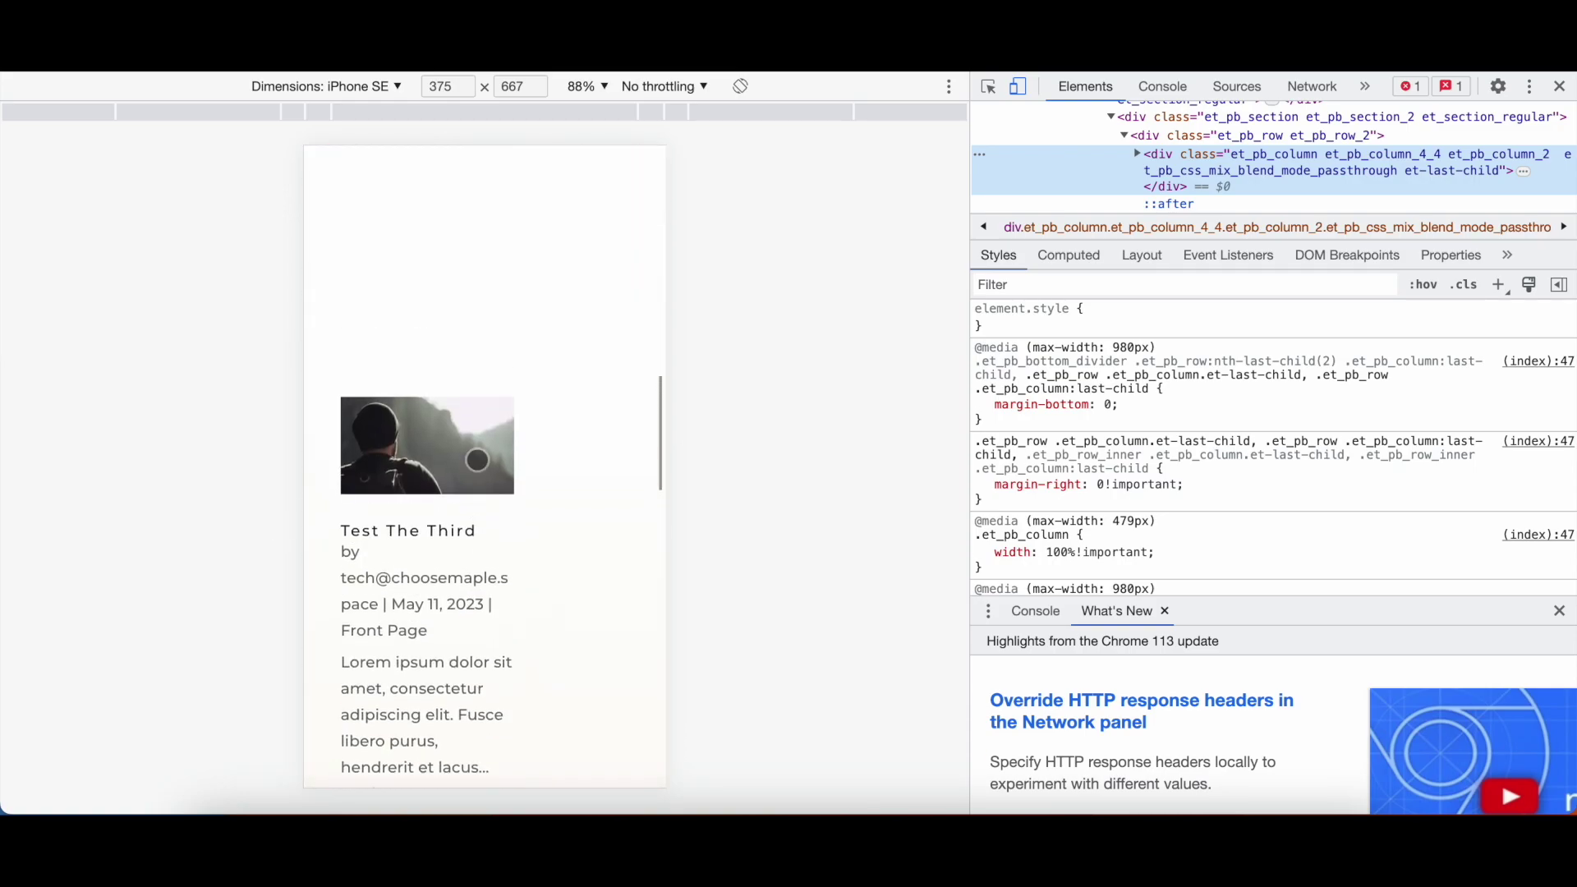
scroll(476, 455, "down", 5)
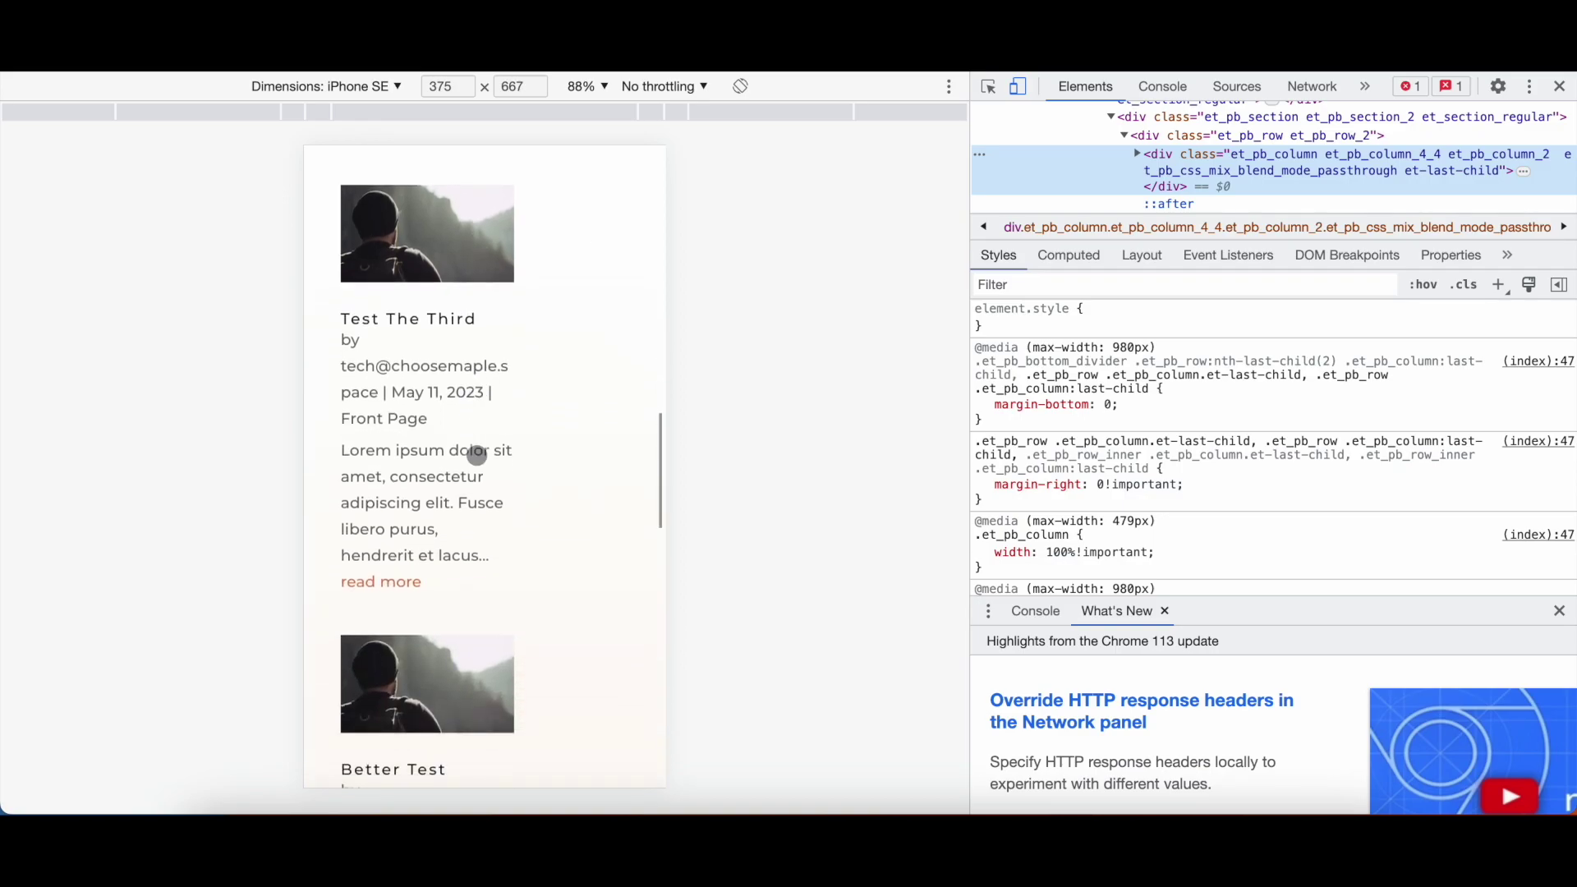
scroll(477, 459, "up", 2)
scroll(477, 459, "up", 5)
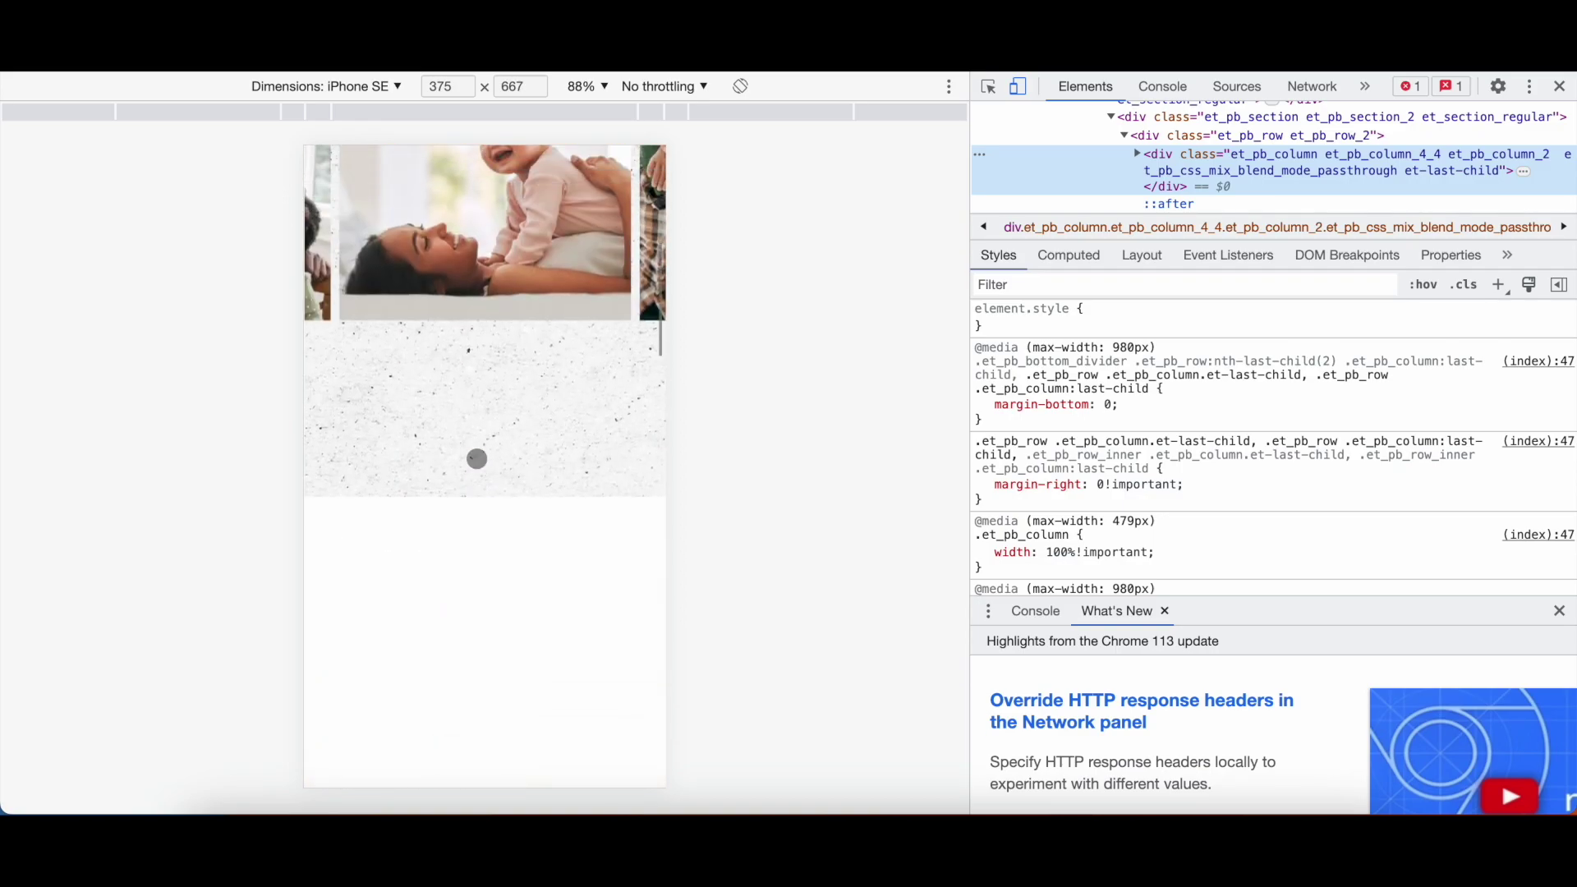
scroll(476, 459, "down", 8)
scroll(476, 458, "down", 2)
scroll(476, 459, "up", 8)
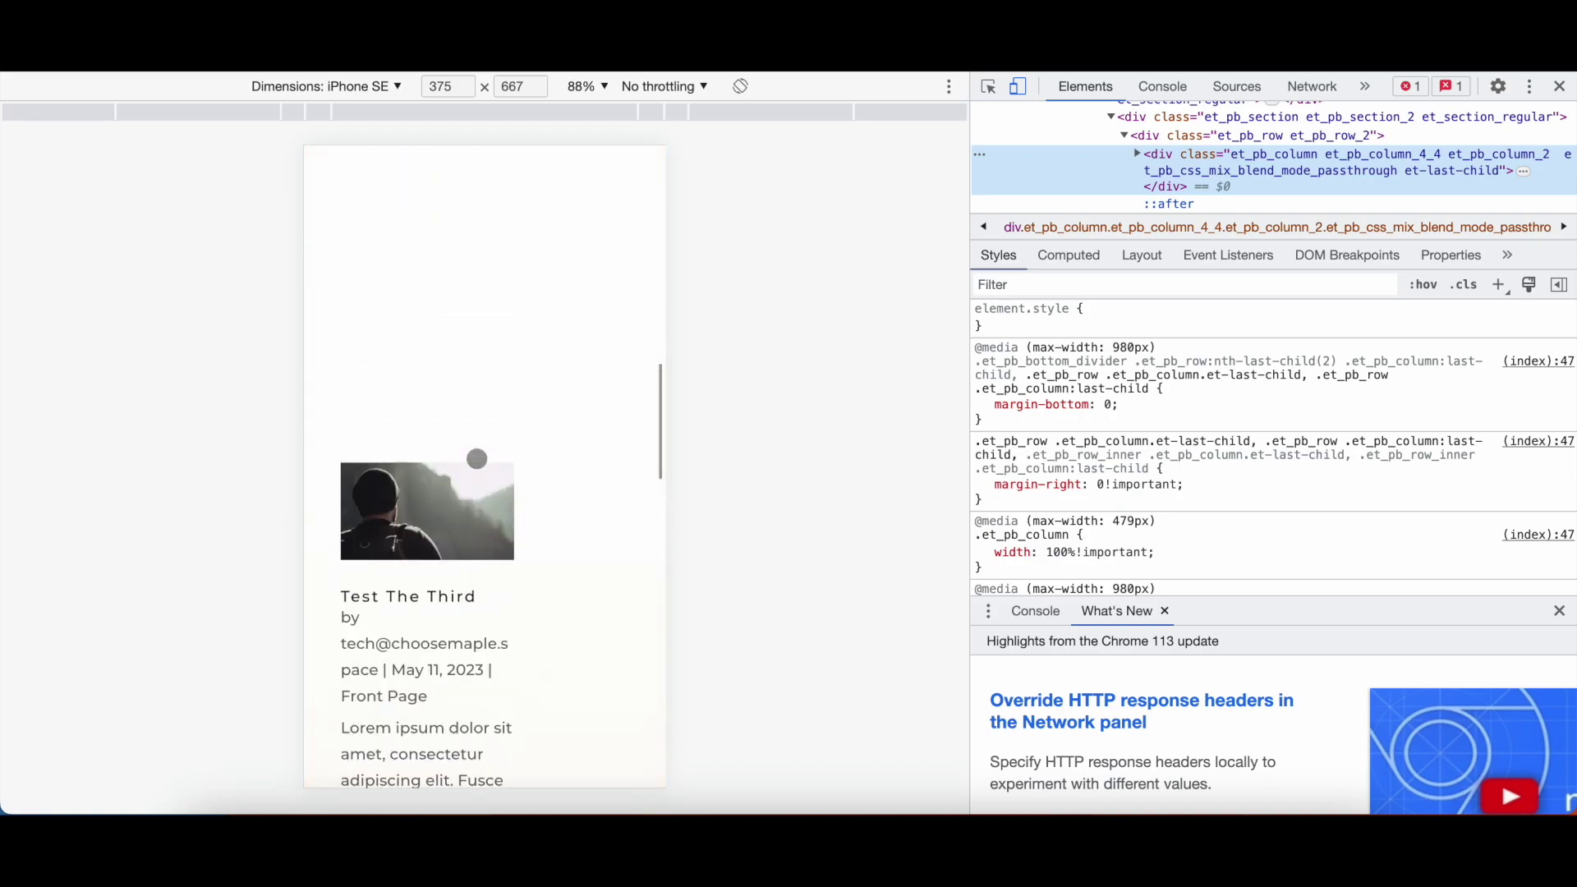
scroll(476, 459, "down", 4)
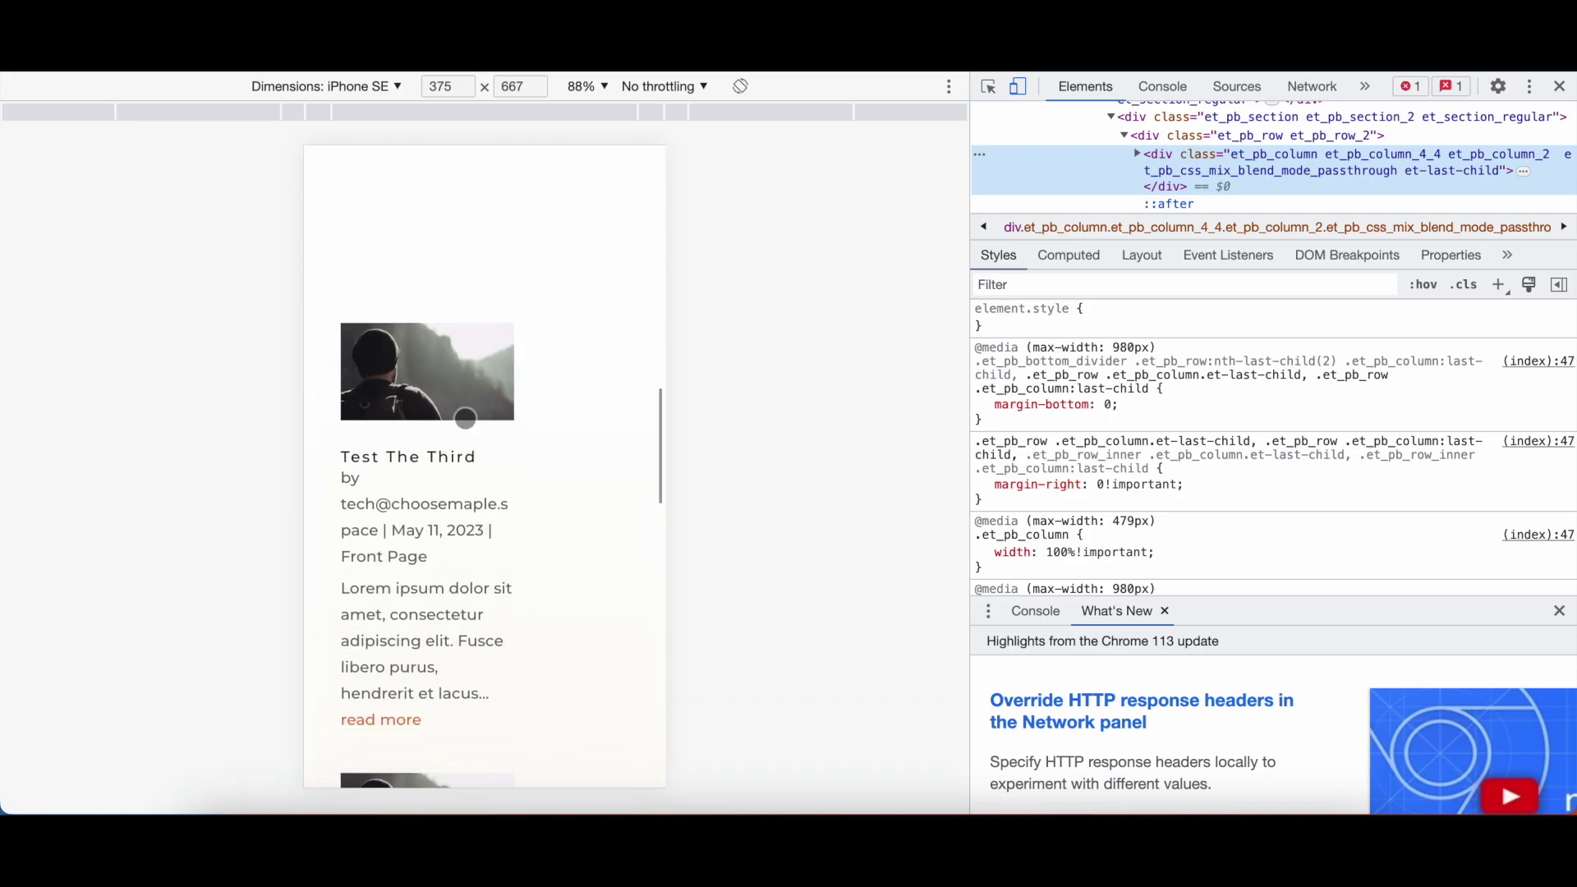
Check the homepage as iPad Air (820×1180), then close DevTools
left_click(368, 88)
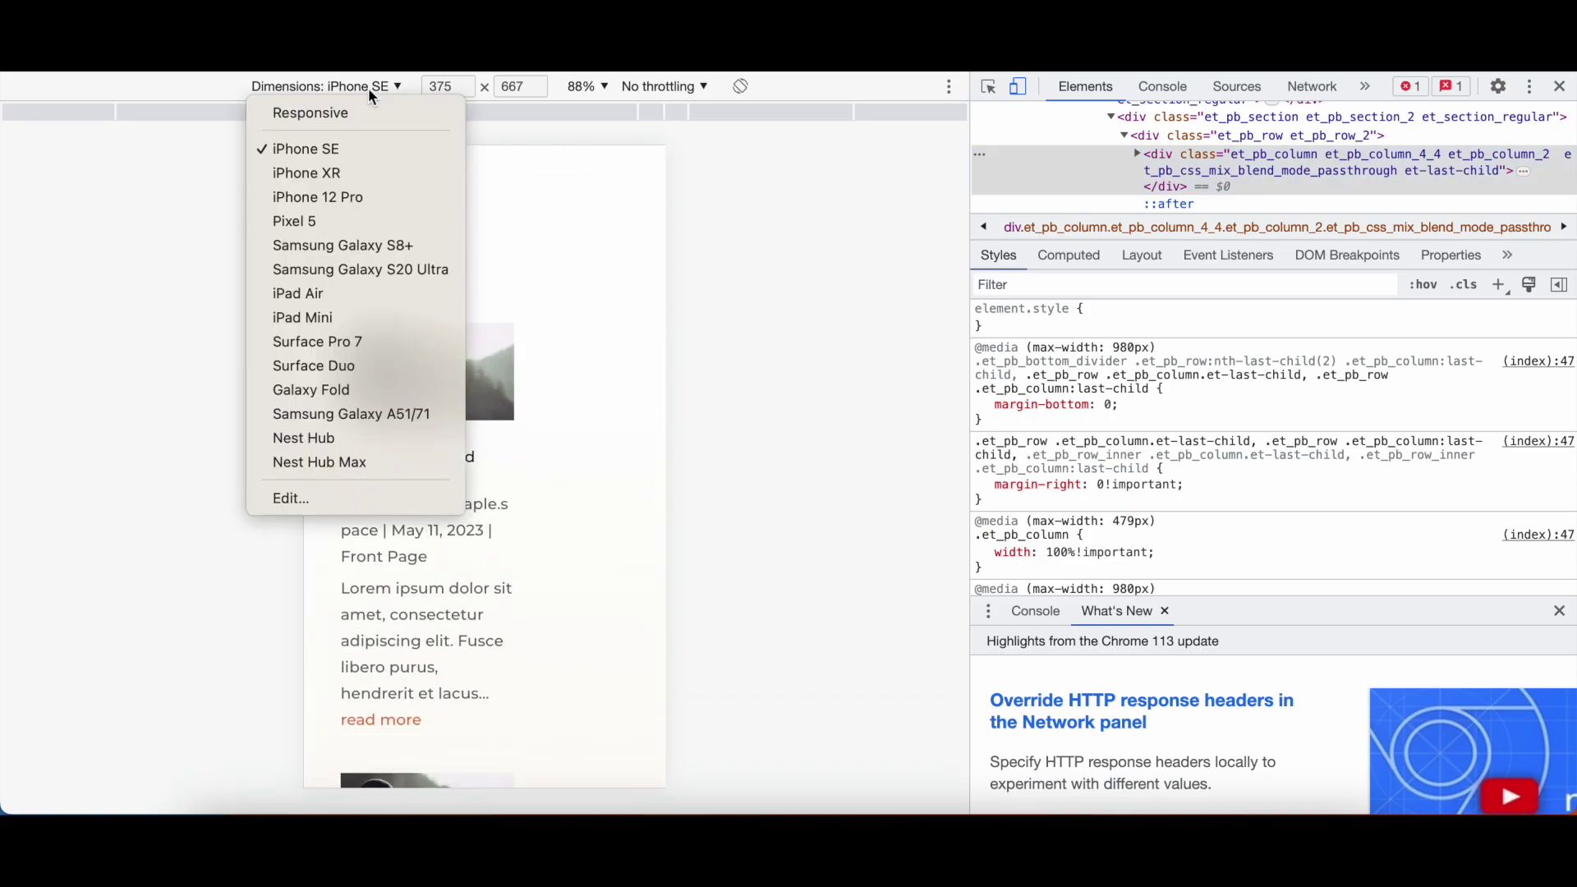
left_click(342, 294)
scroll(535, 373, "up", 5)
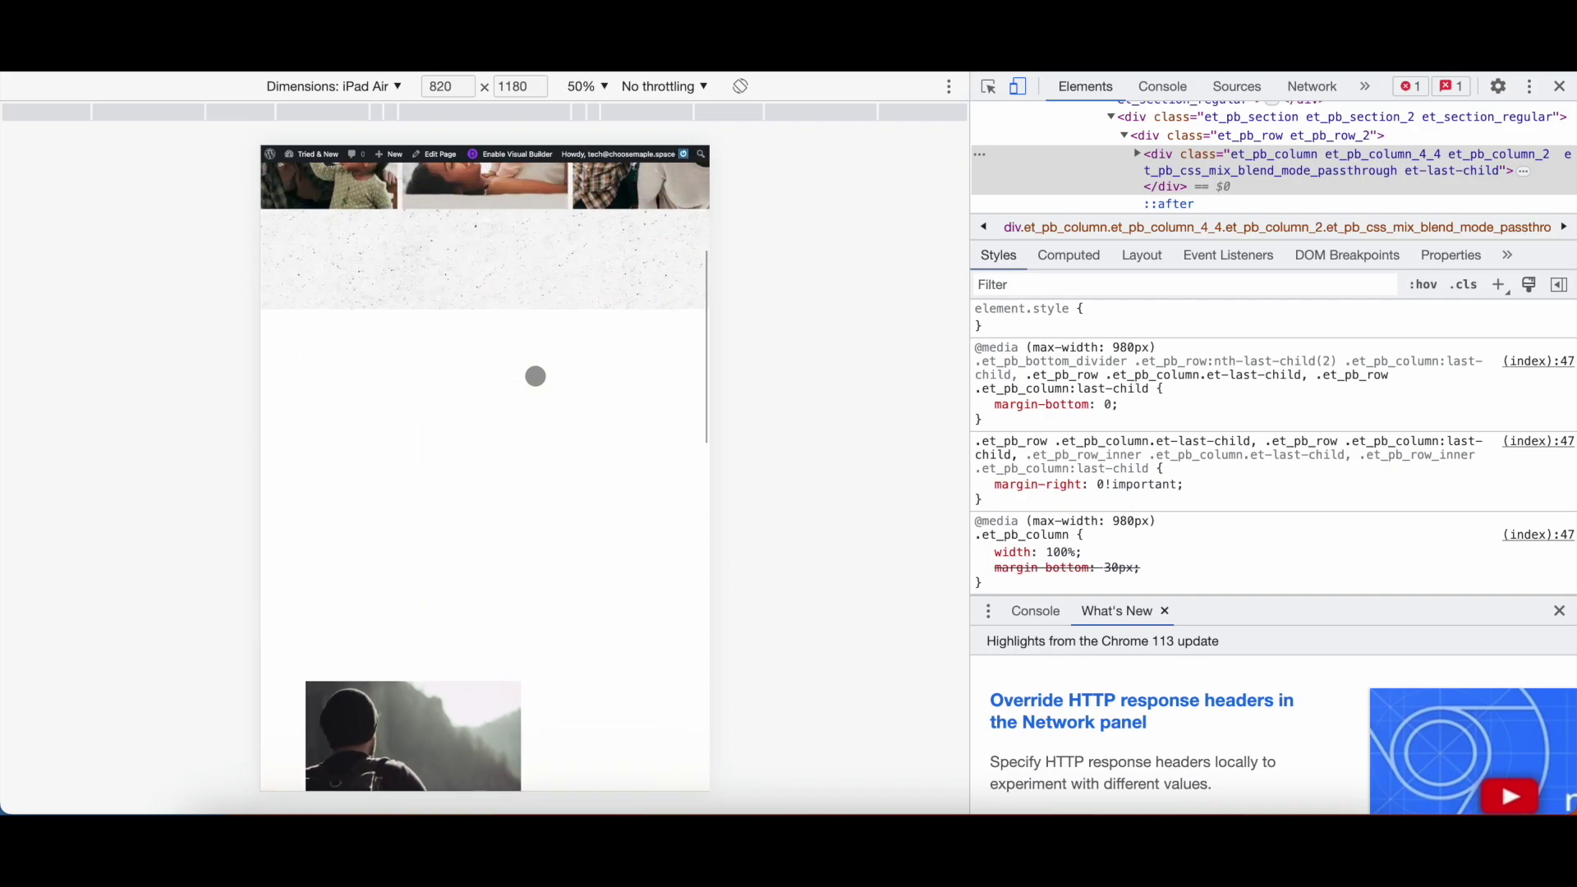
scroll(536, 375, "up", 2)
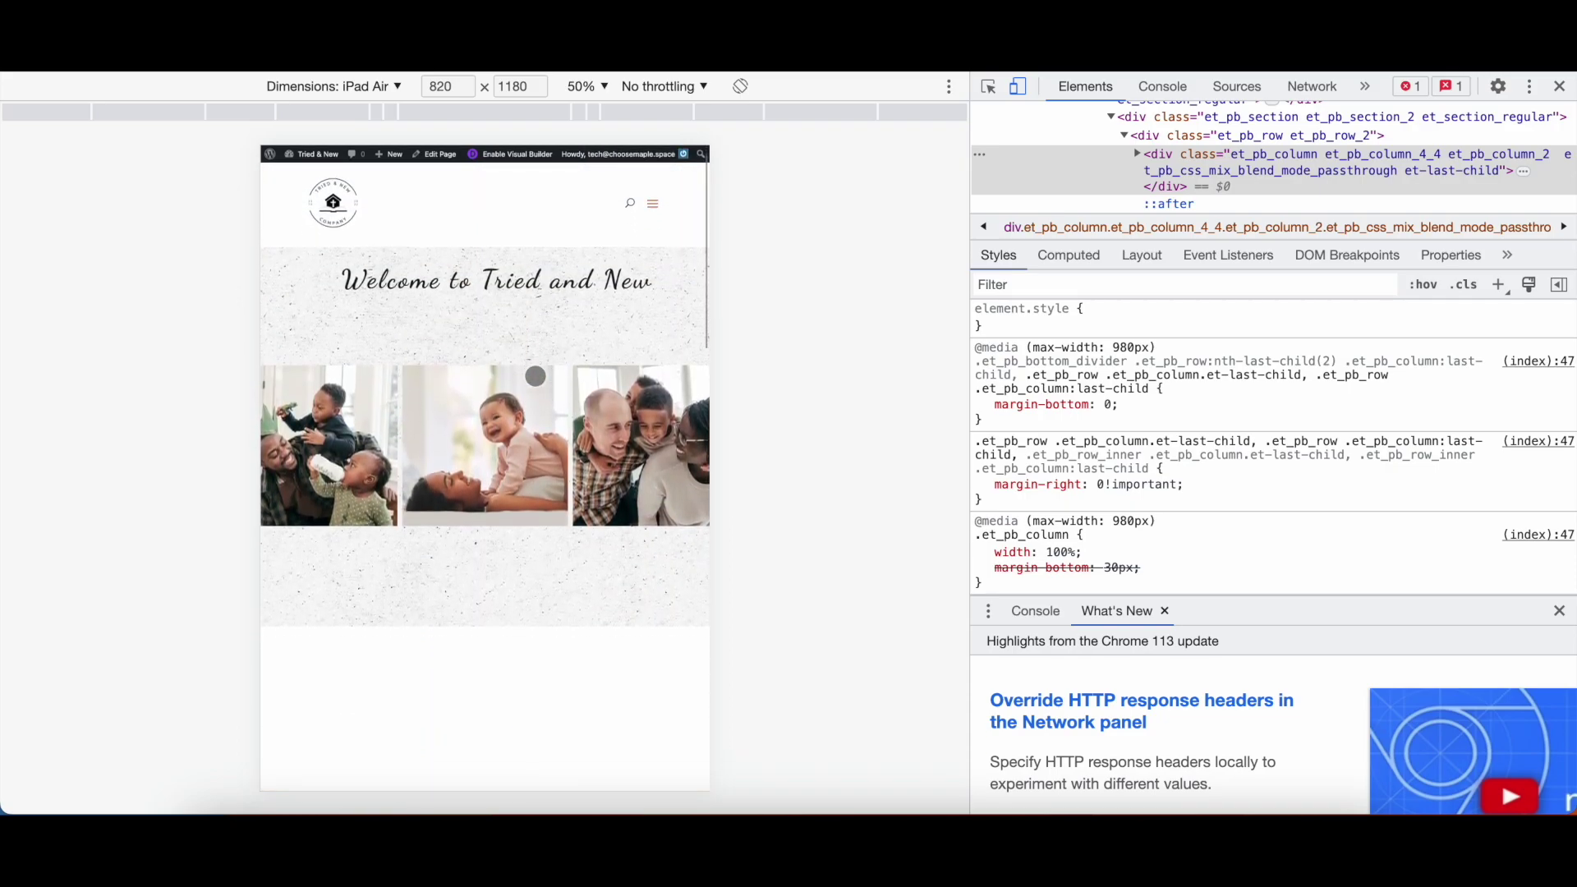
scroll(536, 375, "down", 7)
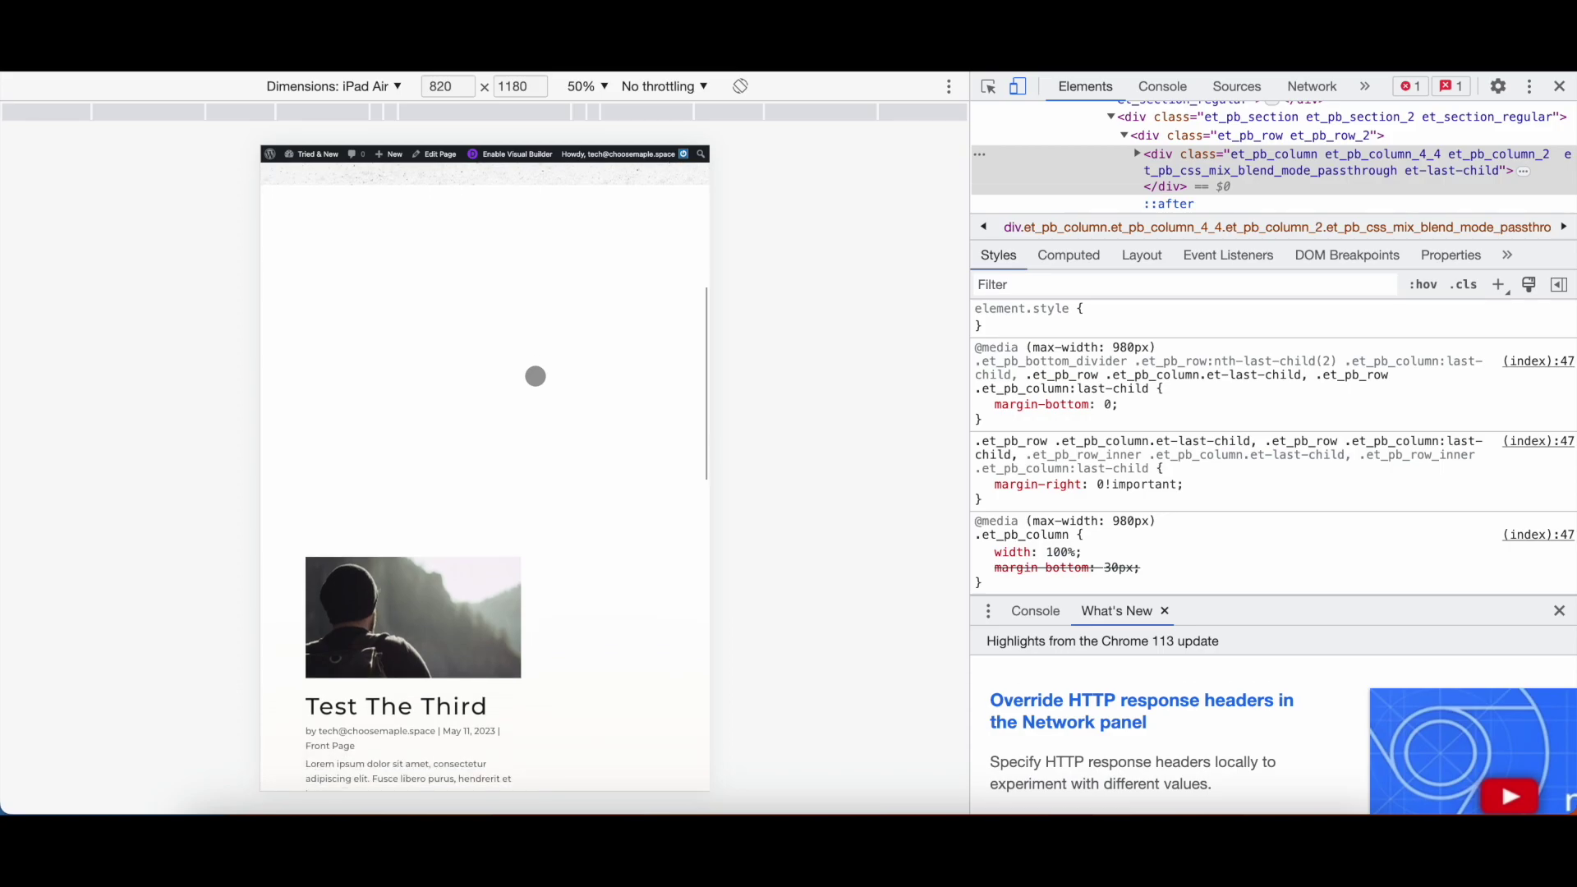
left_click(1558, 91)
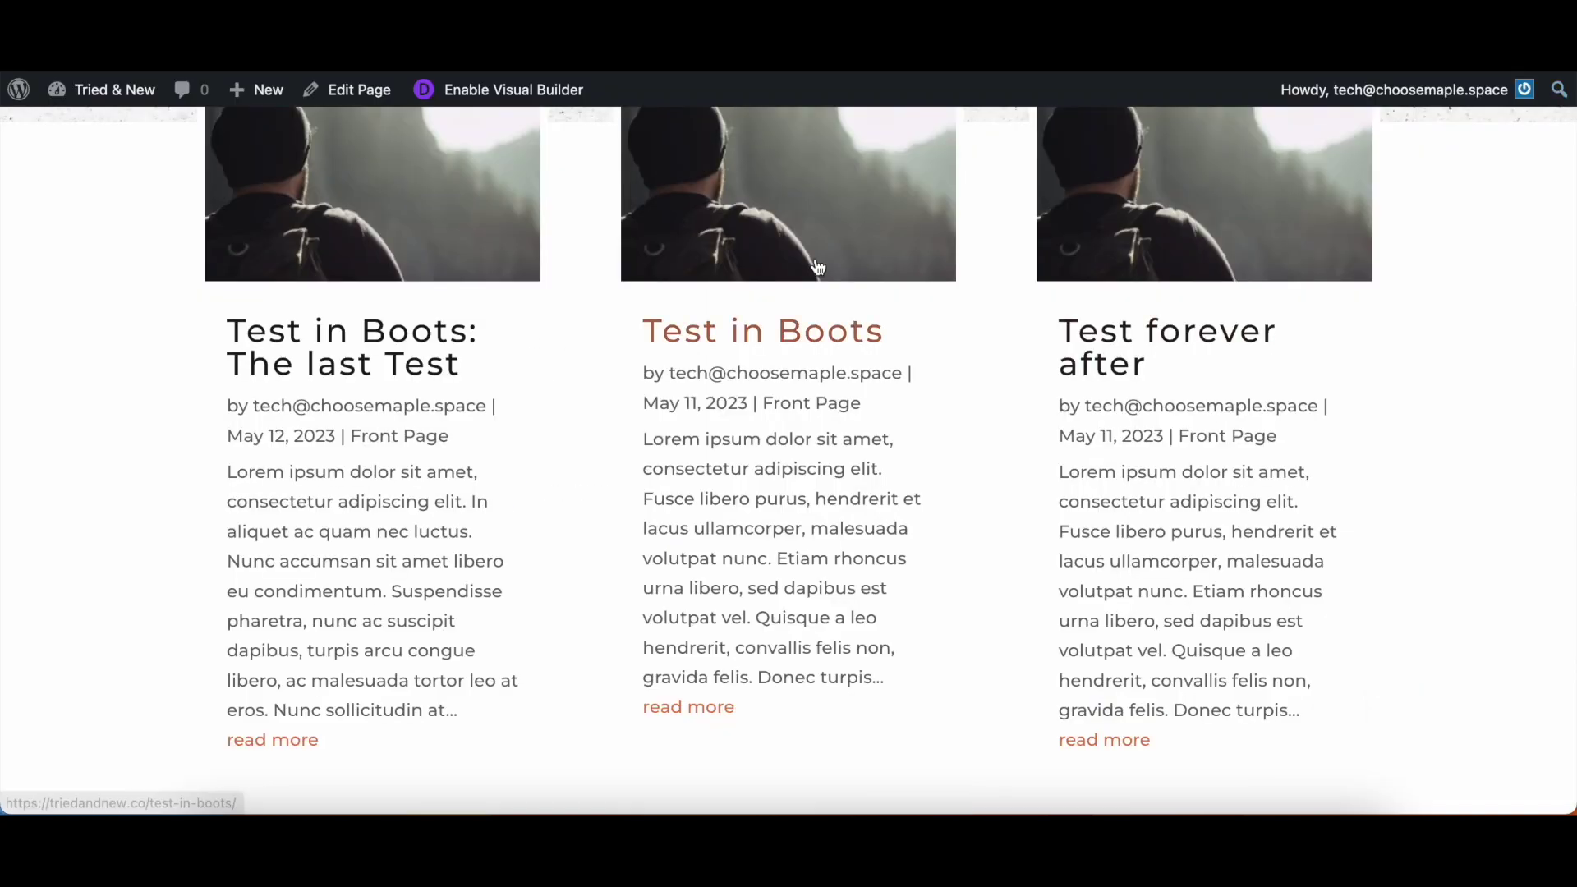
In the Visual Builder, disable the blog posts section on Phone and Tablet via Advanced > Visibility
left_click(517, 91)
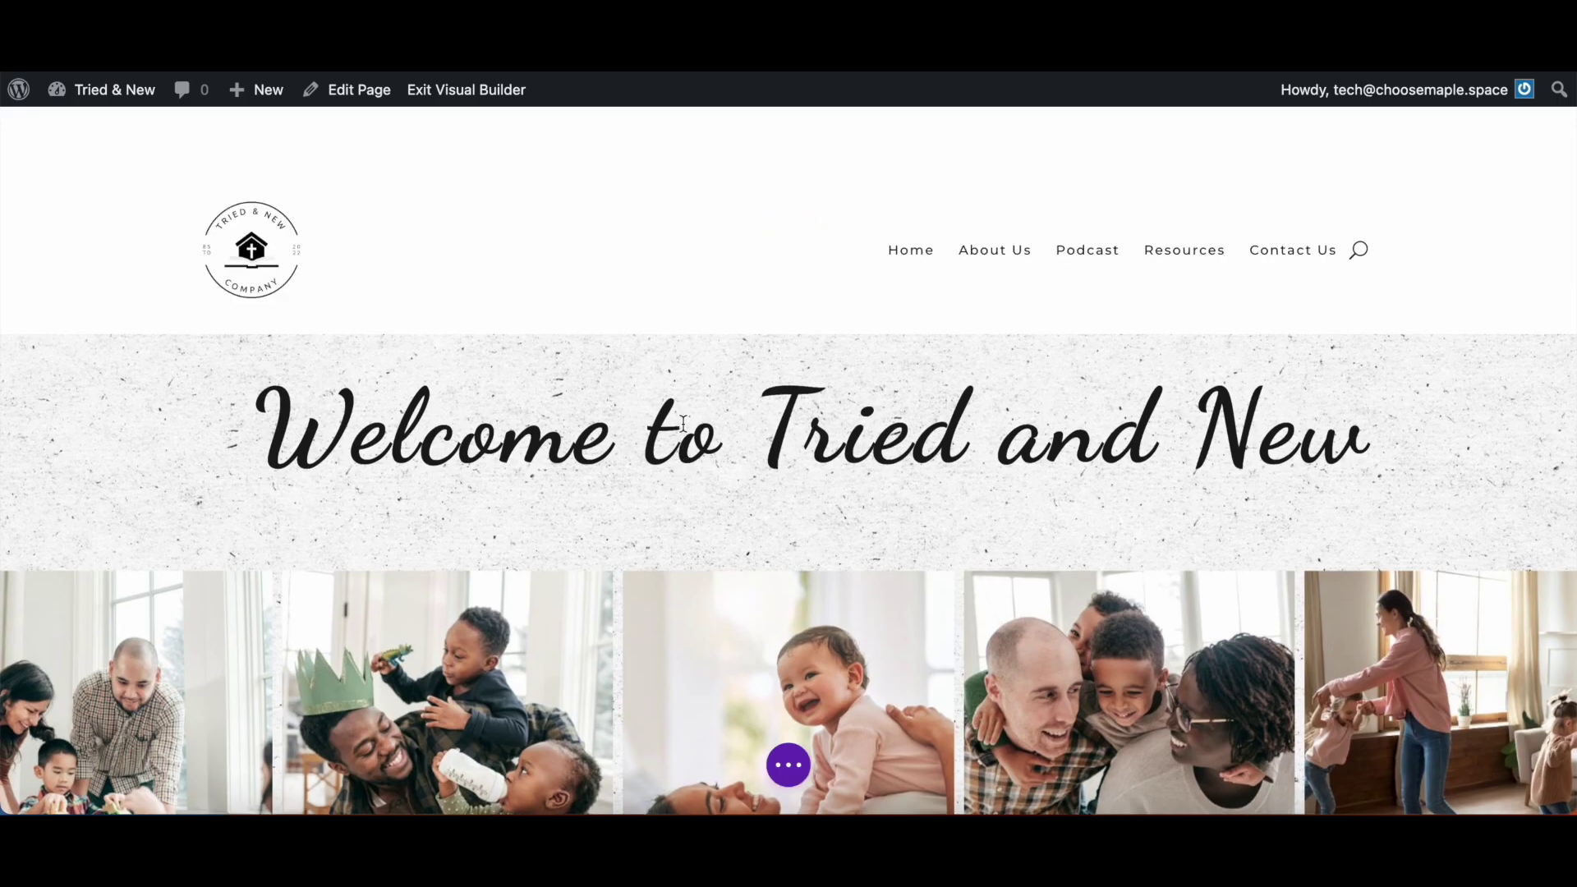
scroll(679, 416, "down", 10)
scroll(679, 416, "up", 5)
scroll(427, 508, "down", 3)
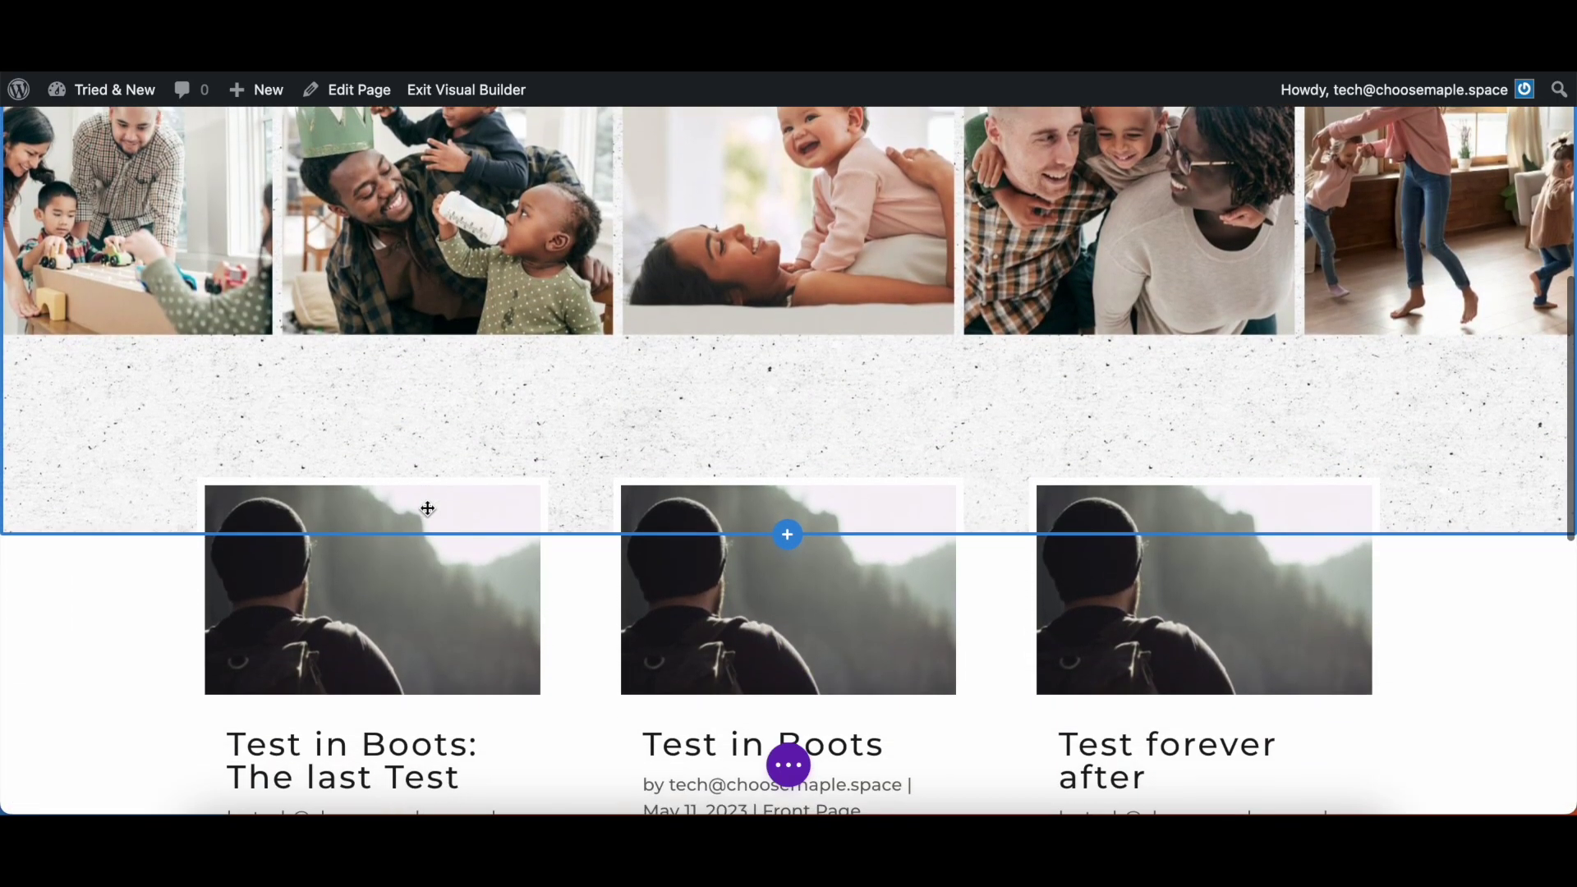
left_click(56, 451)
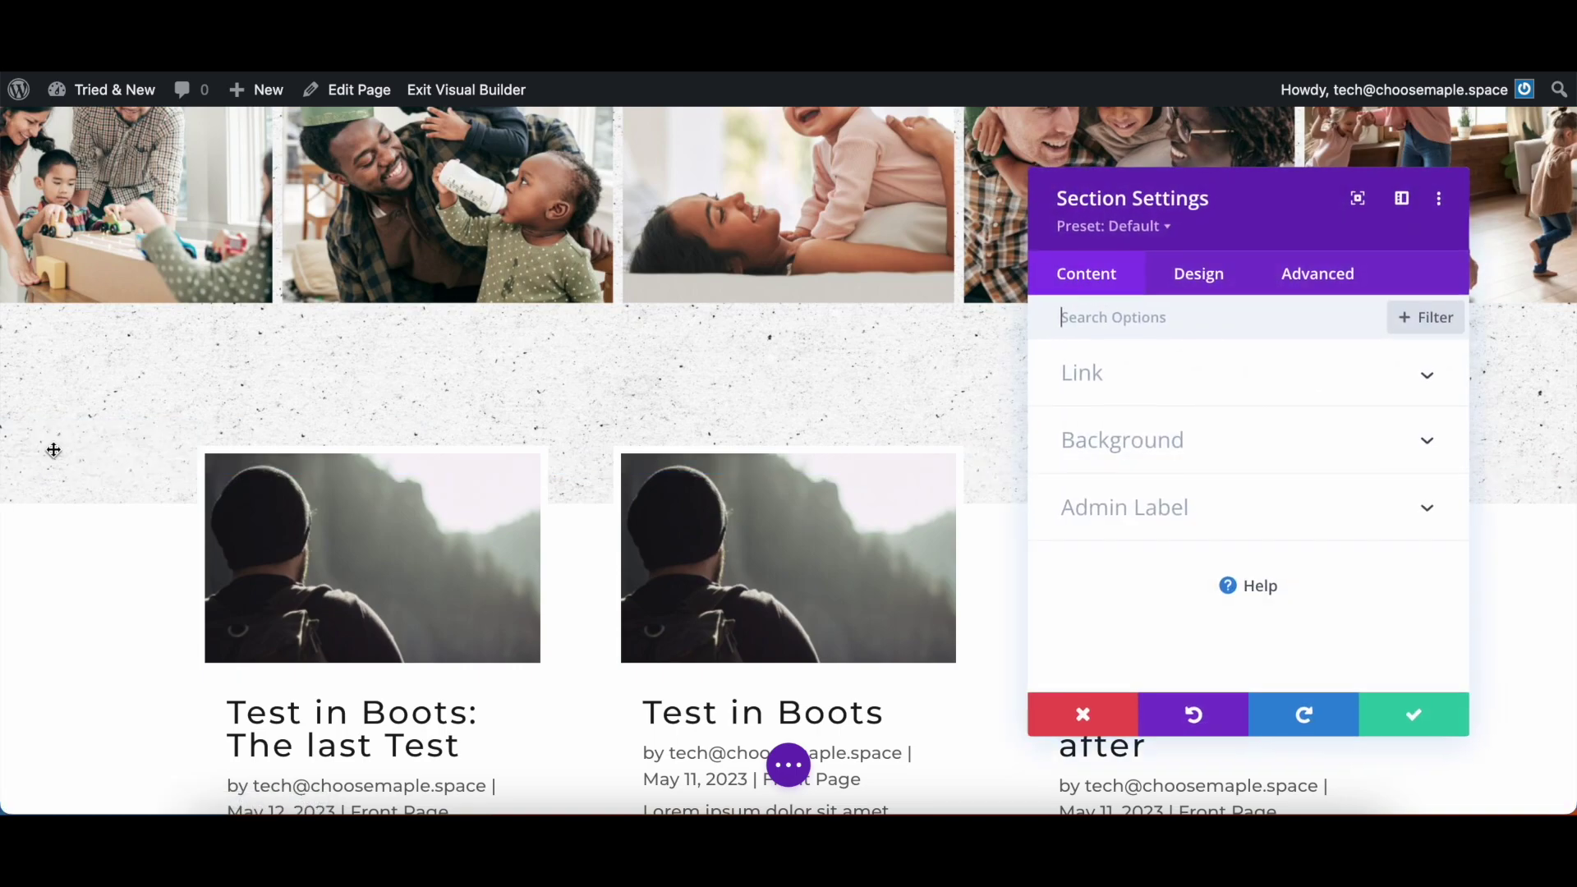
left_click(1299, 281)
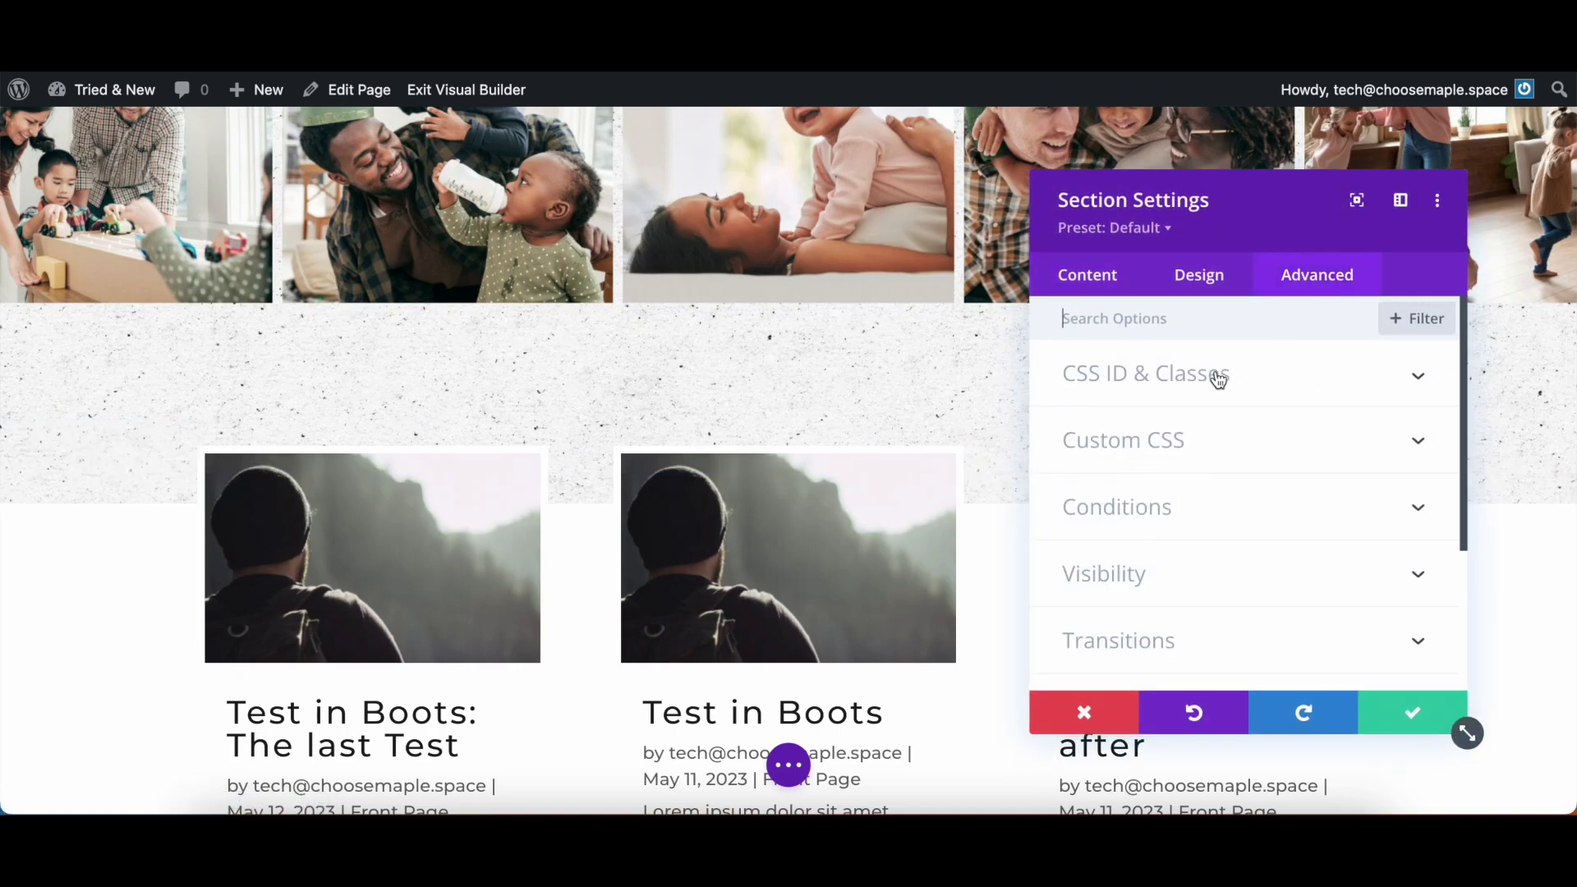
left_click(1193, 567)
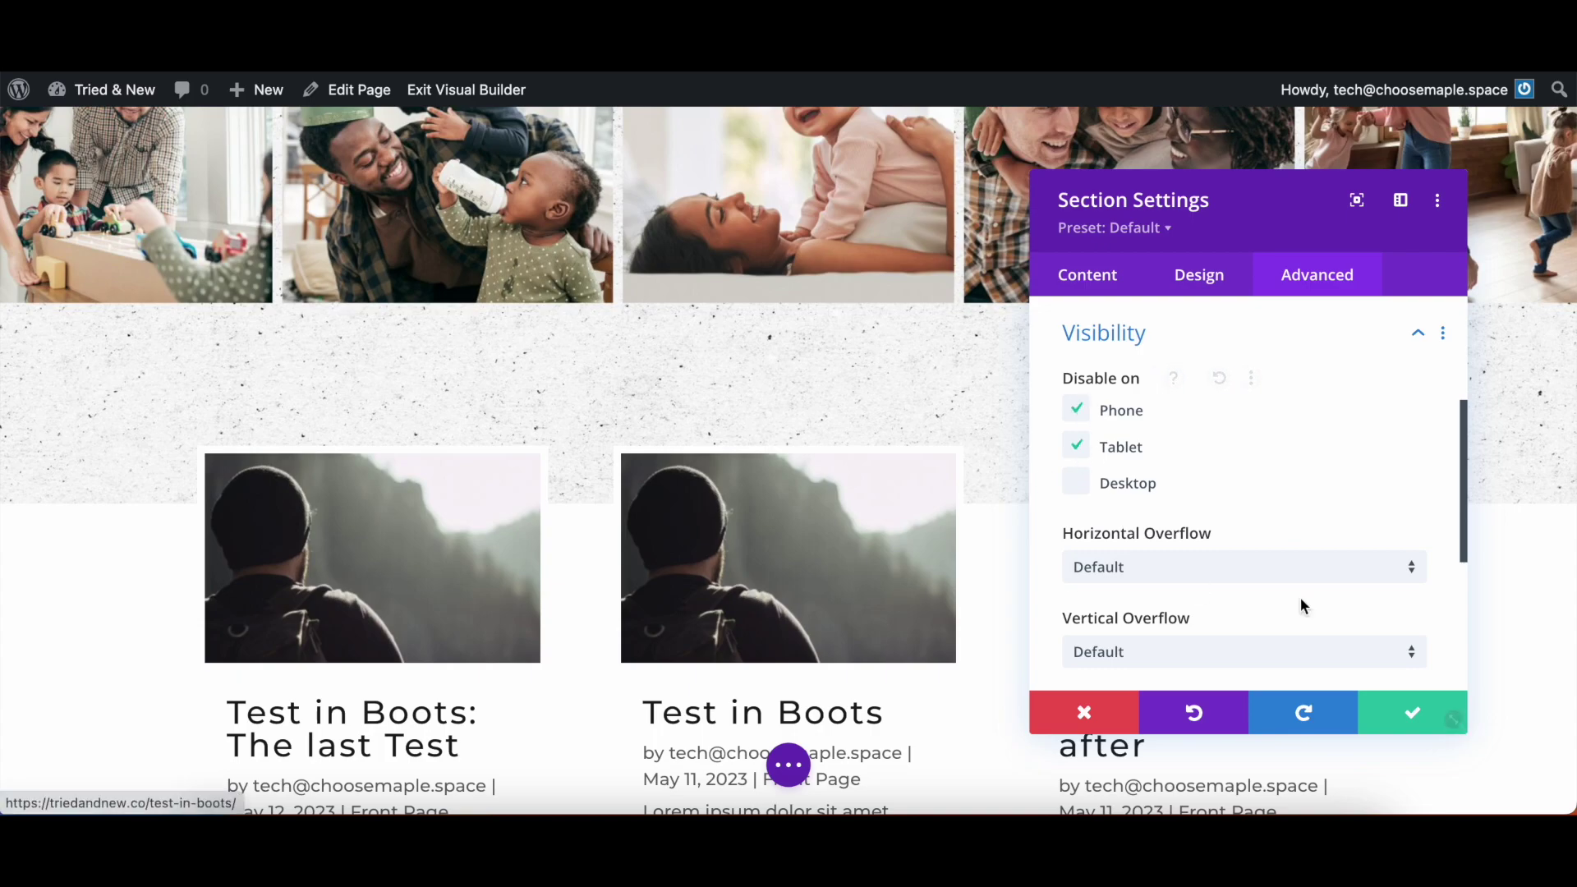
left_click(1450, 722)
Save the page and return to the live homepage
left_click(787, 764)
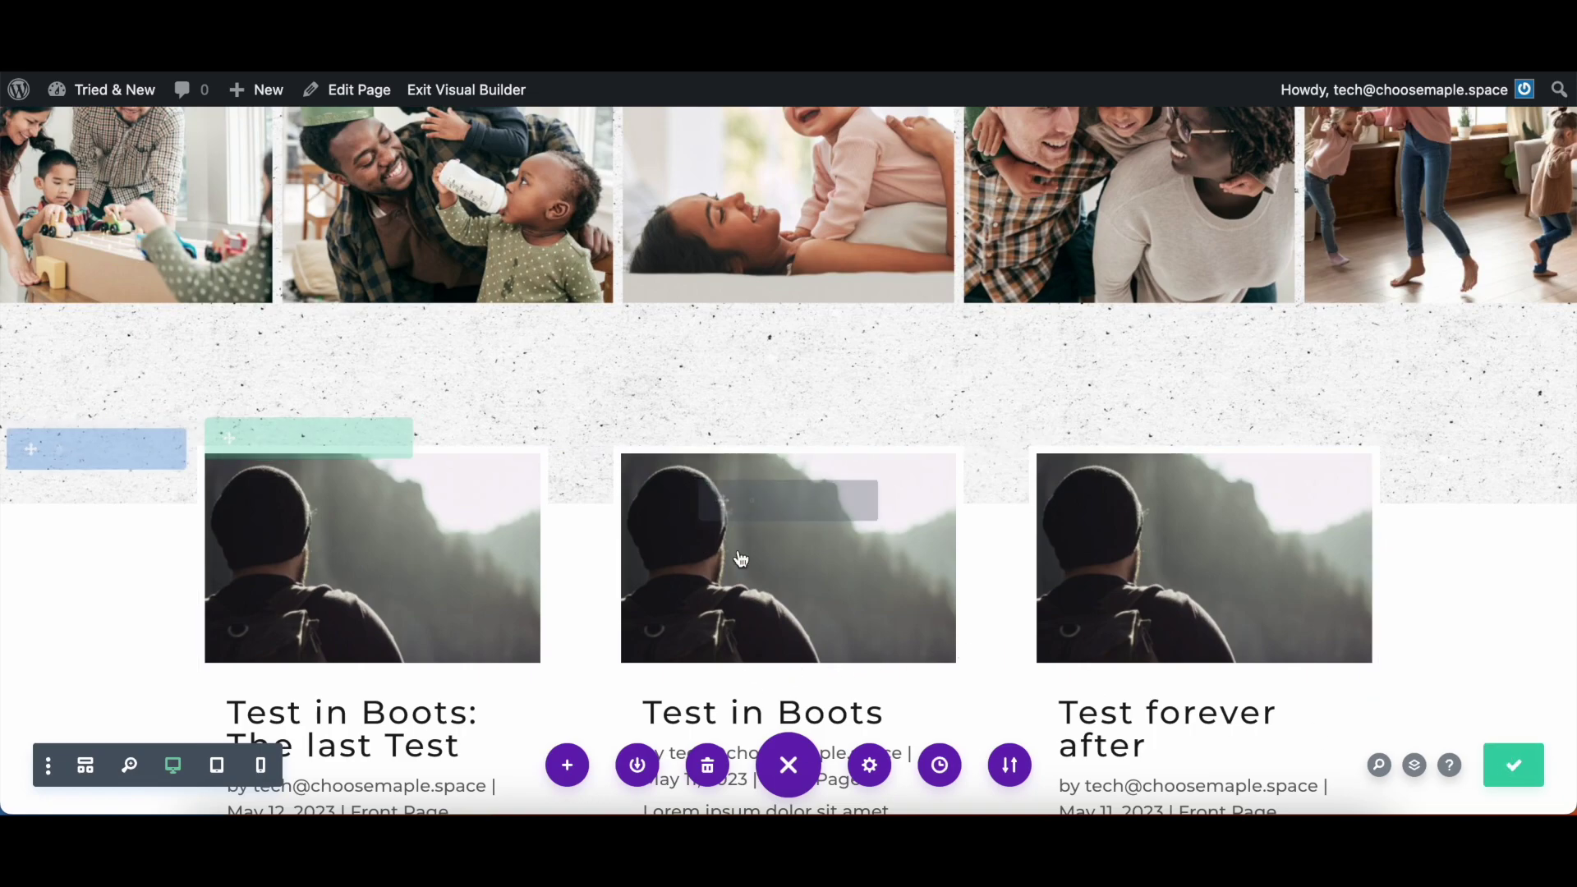
left_click(492, 98)
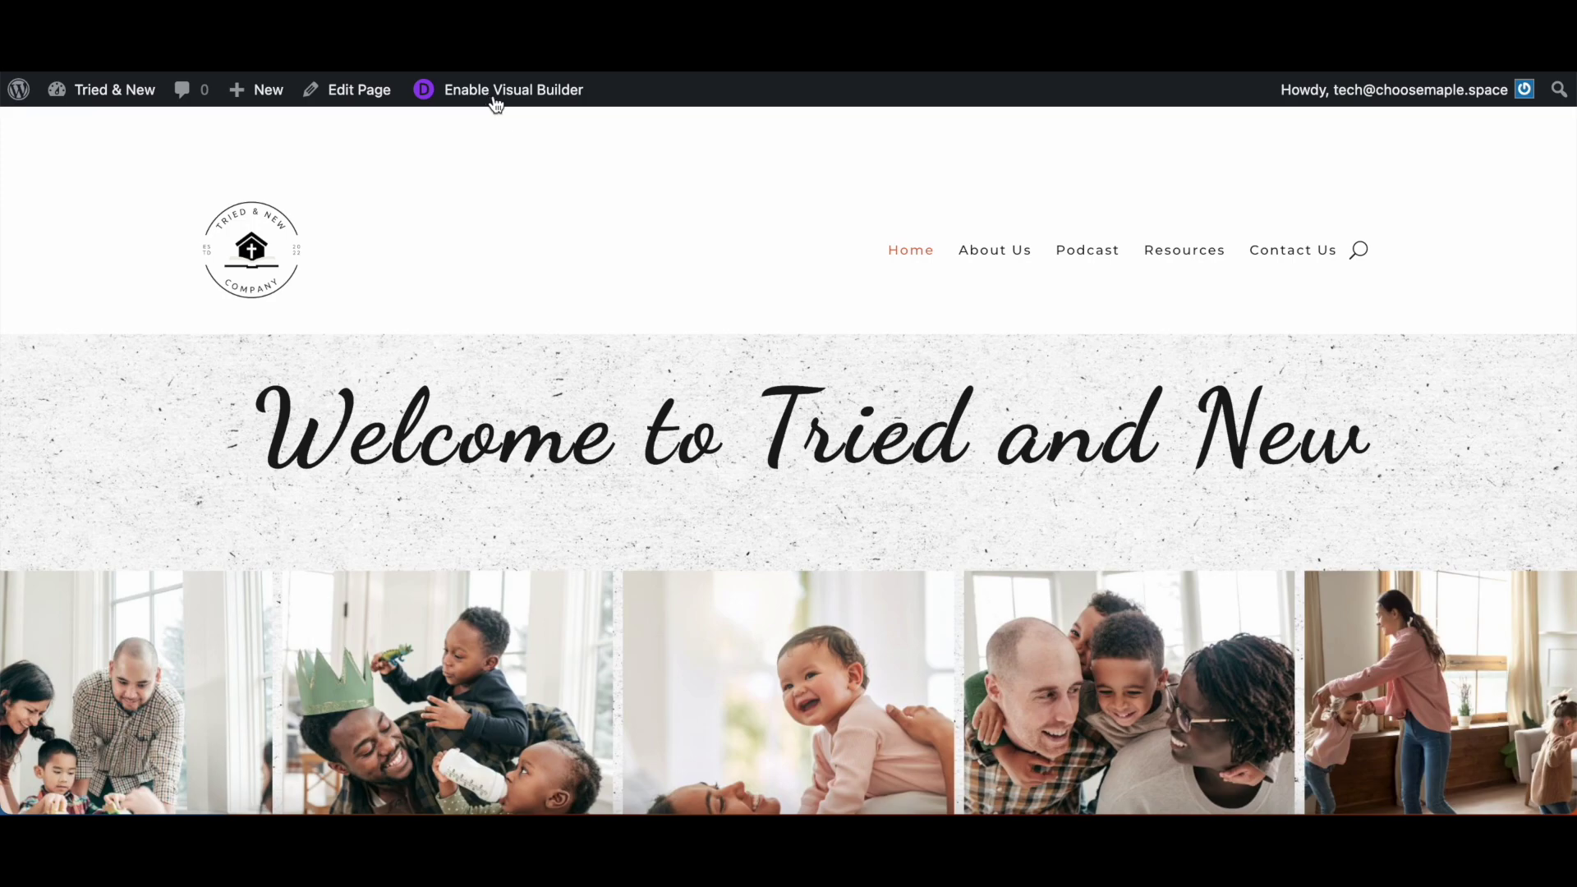
scroll(800, 520, "down", 5)
right_click(800, 521)
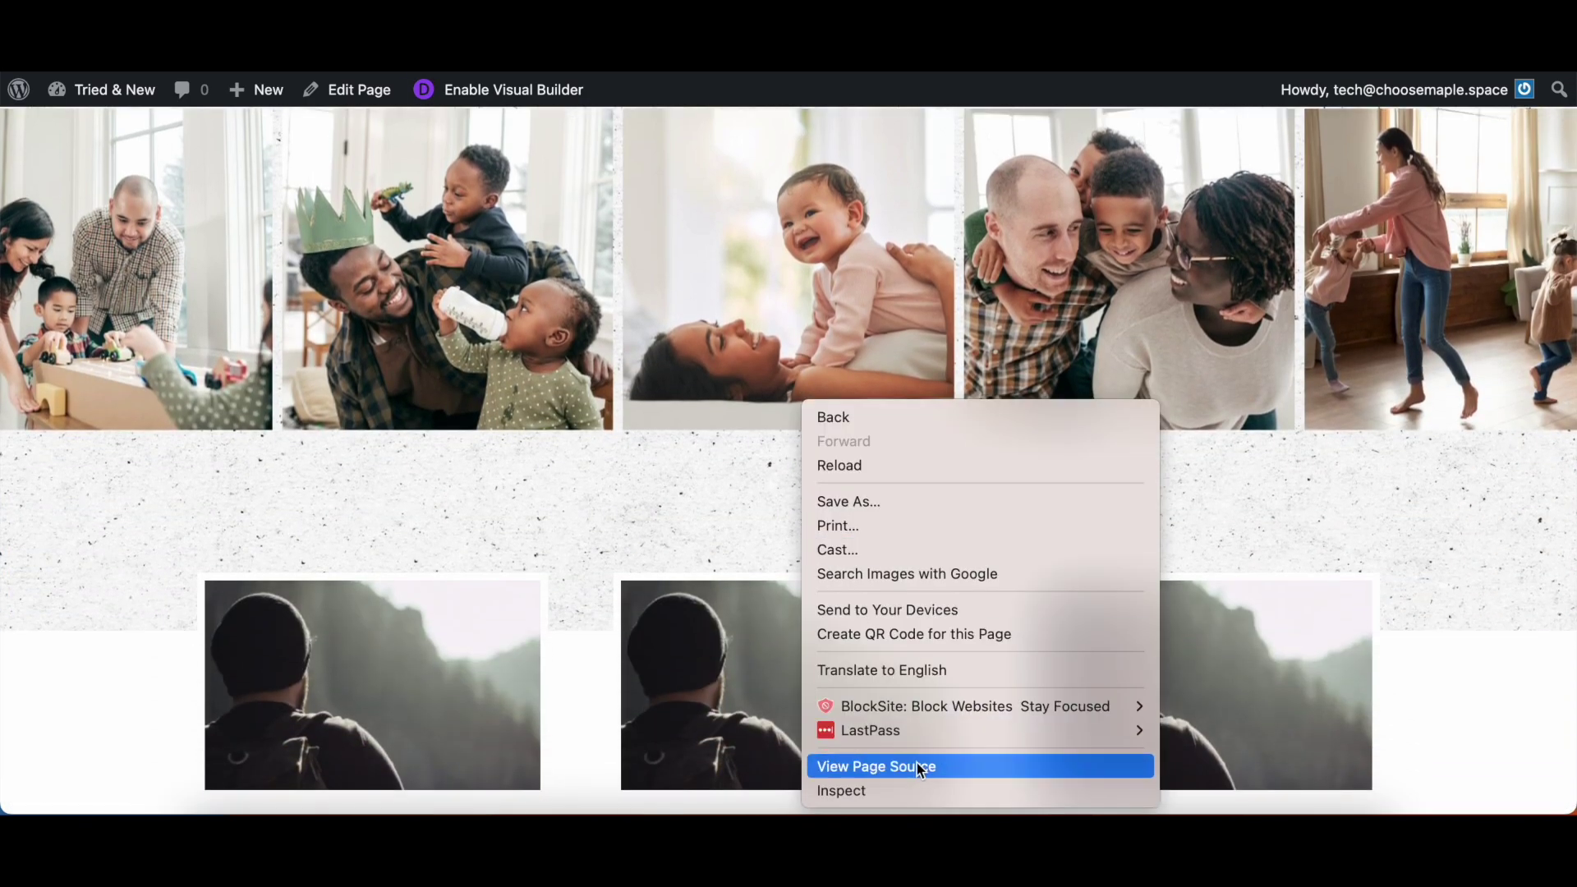
Reopen DevTools and scroll through the homepage in the iPad Air preview
left_click(908, 787)
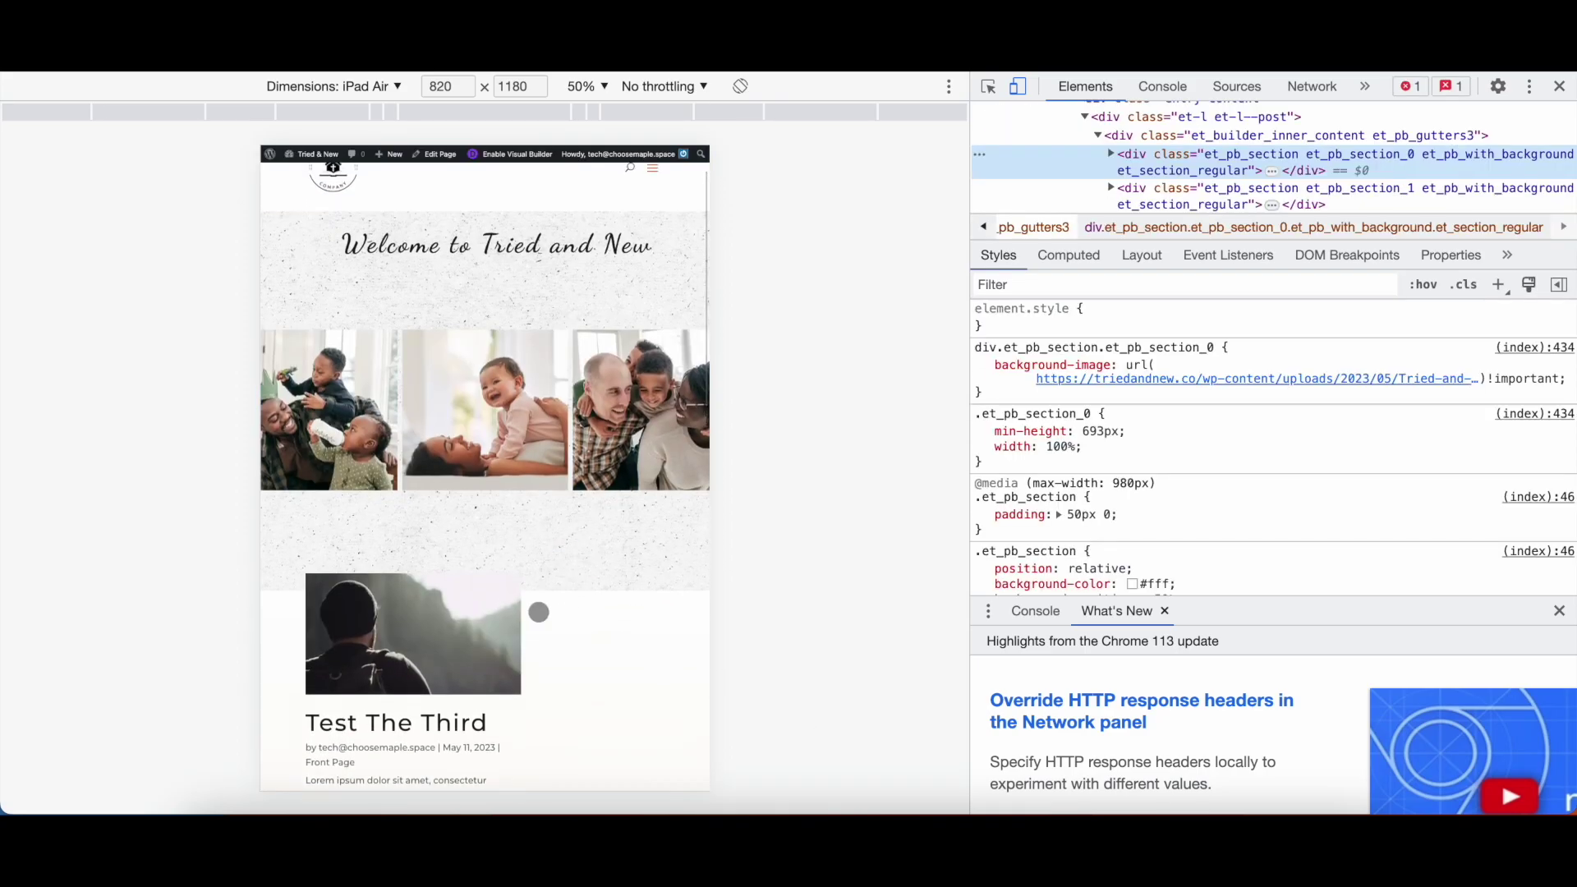
scroll(539, 611, "down", 8)
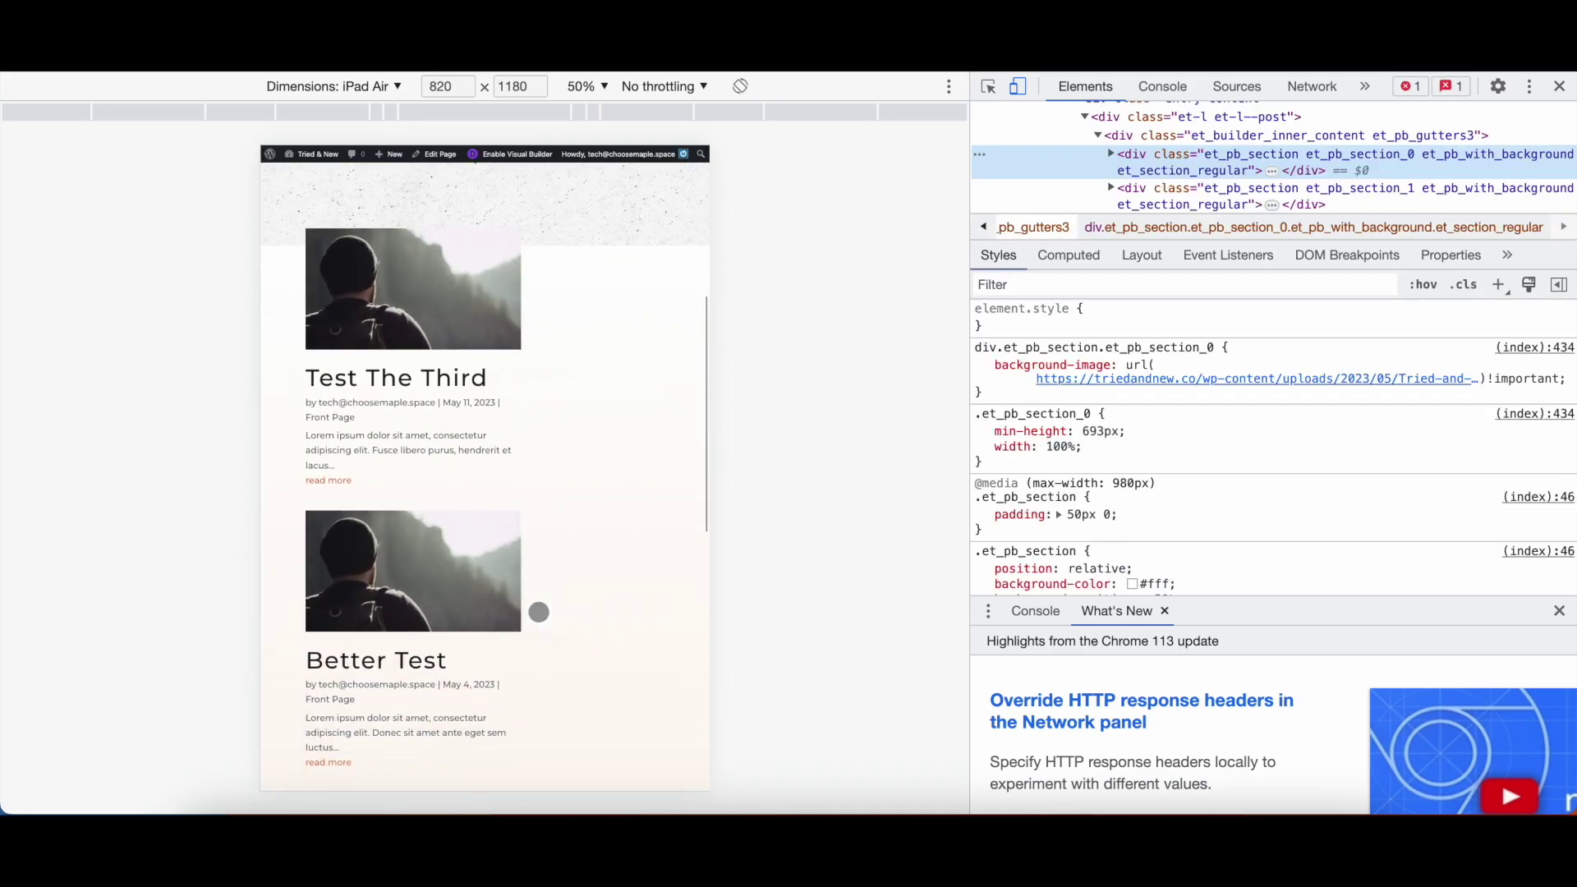
scroll(539, 612, "down", 12)
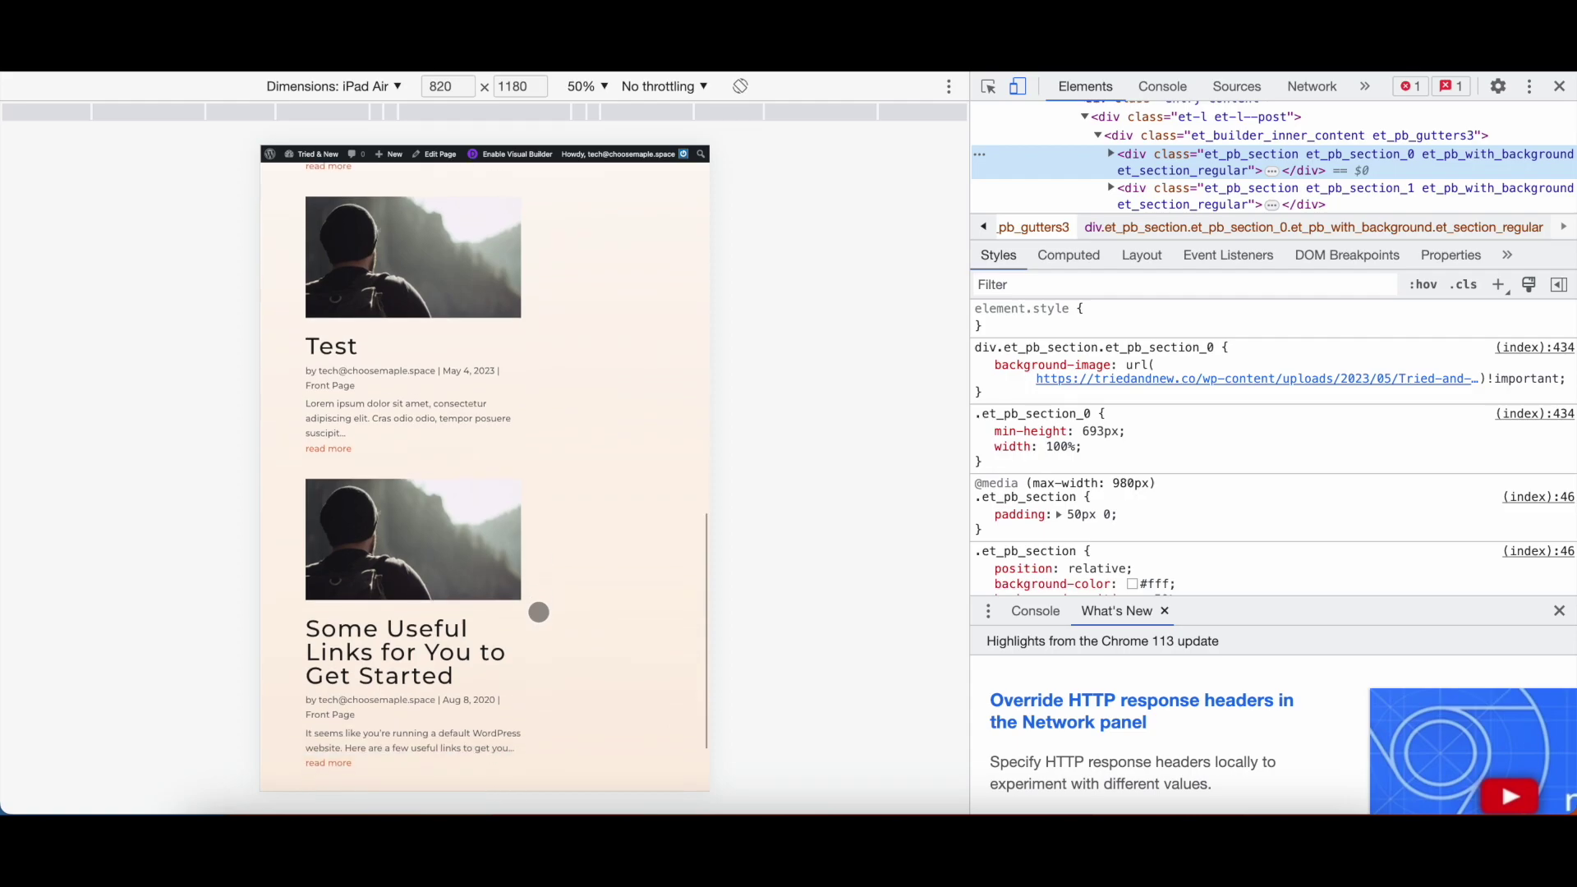
scroll(539, 611, "down", 3)
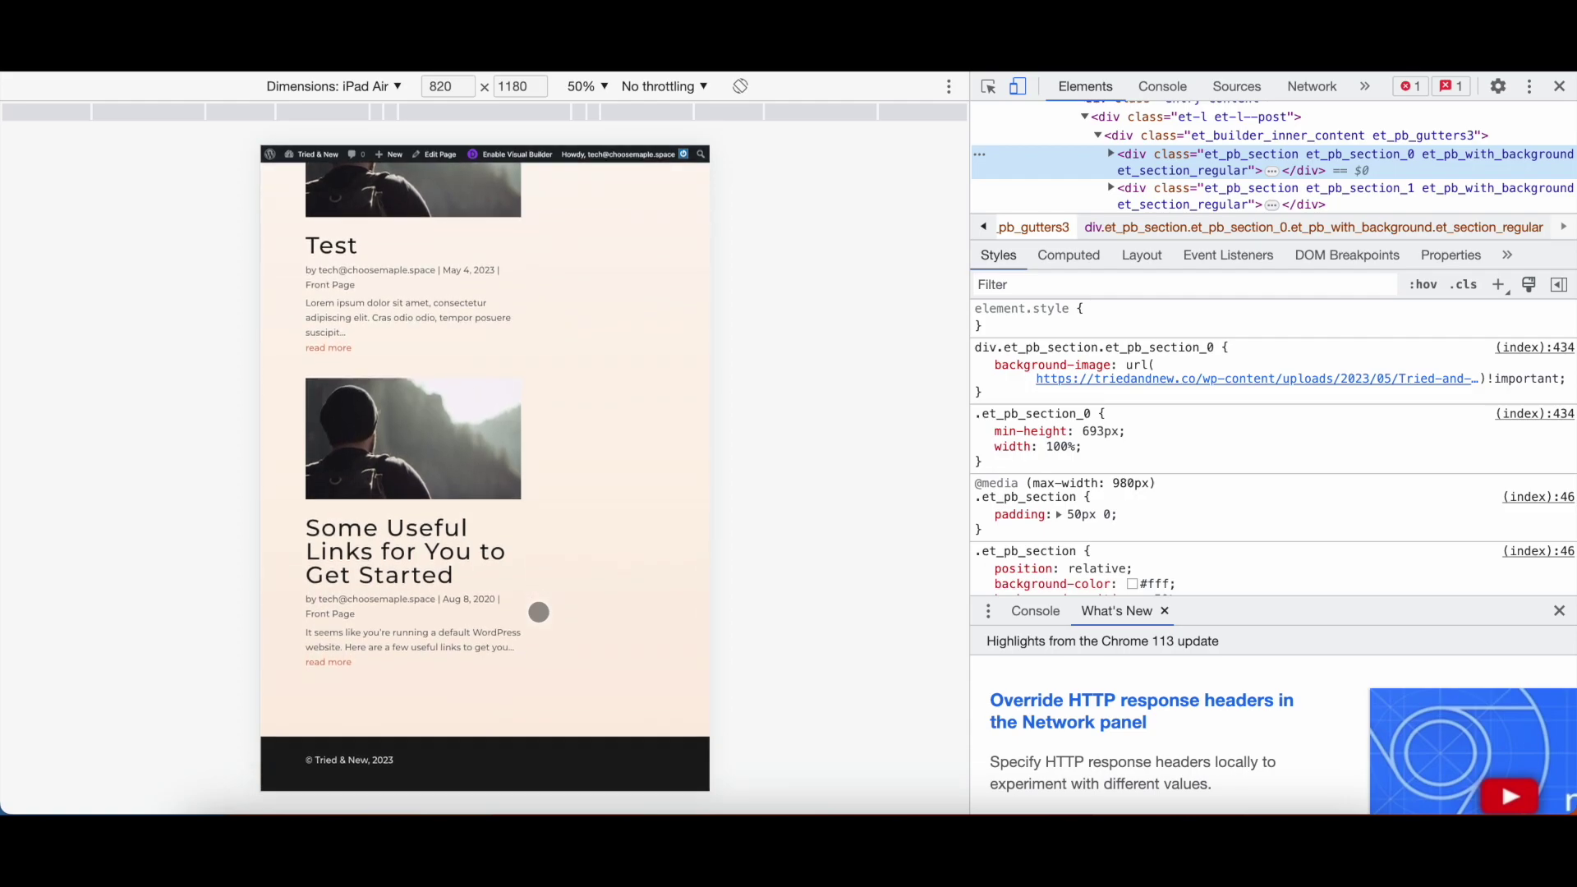
scroll(539, 611, "up", 10)
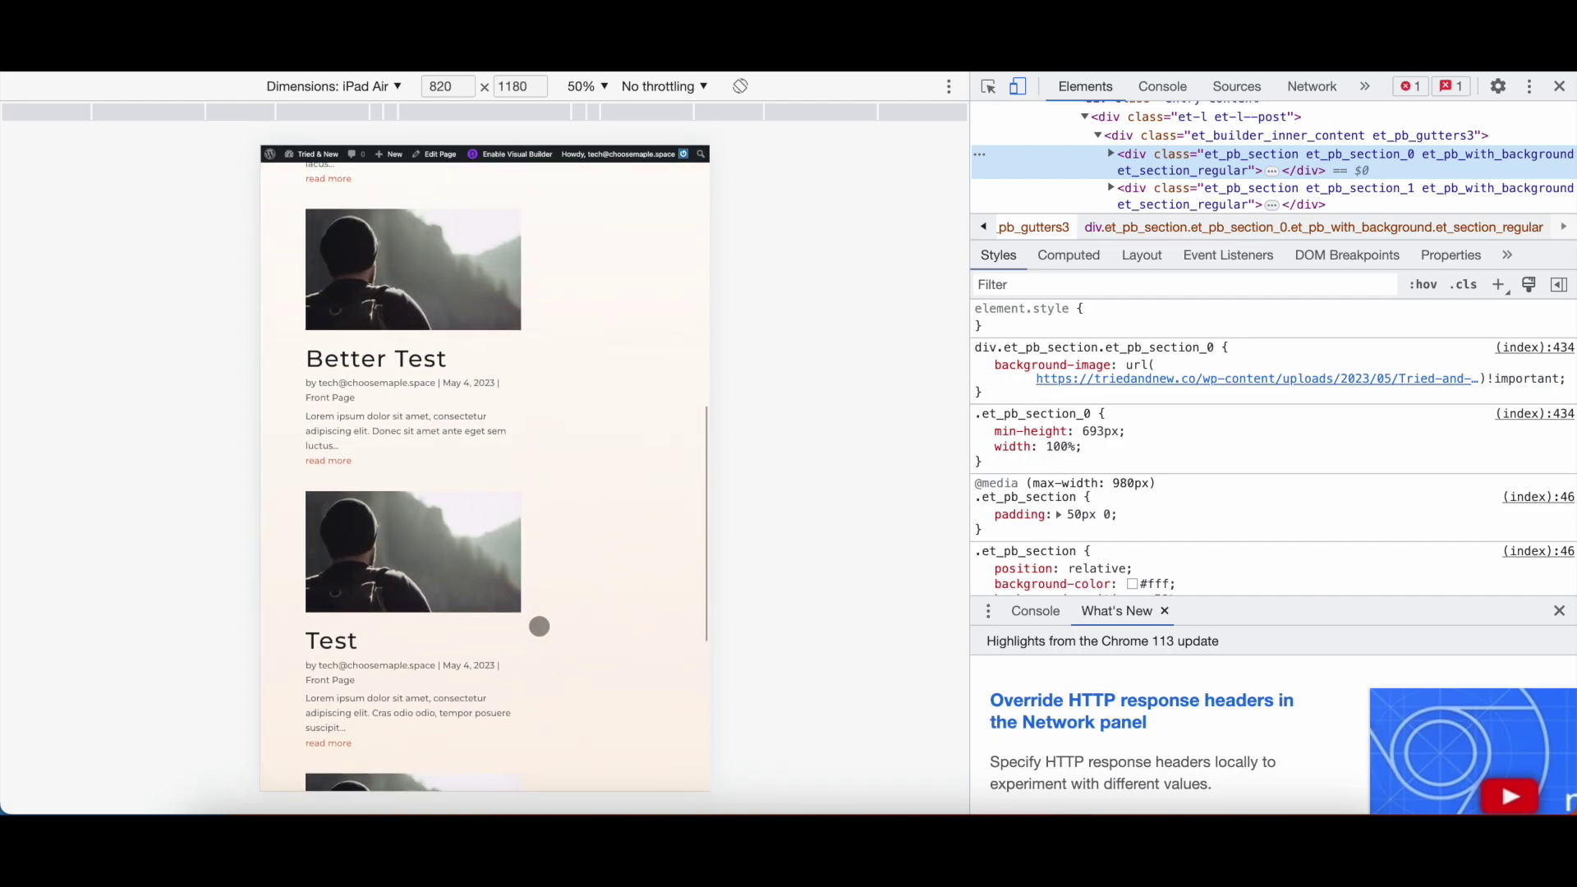
scroll(539, 626, "up", 6)
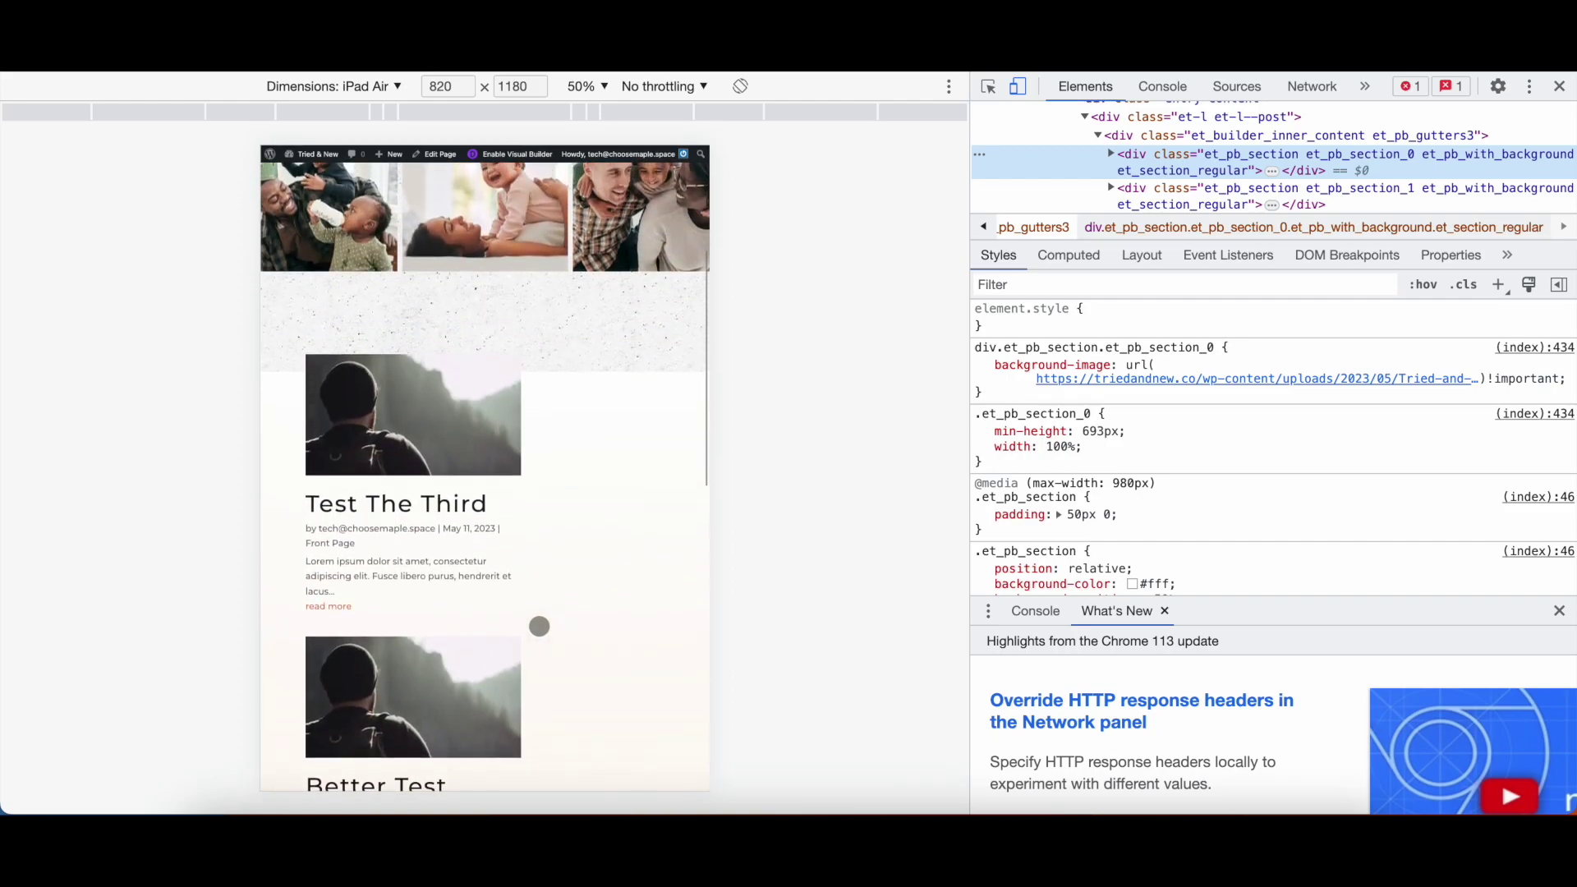
Switch the preview to iPhone SE (375×667) and scroll through the homepage
left_click(354, 87)
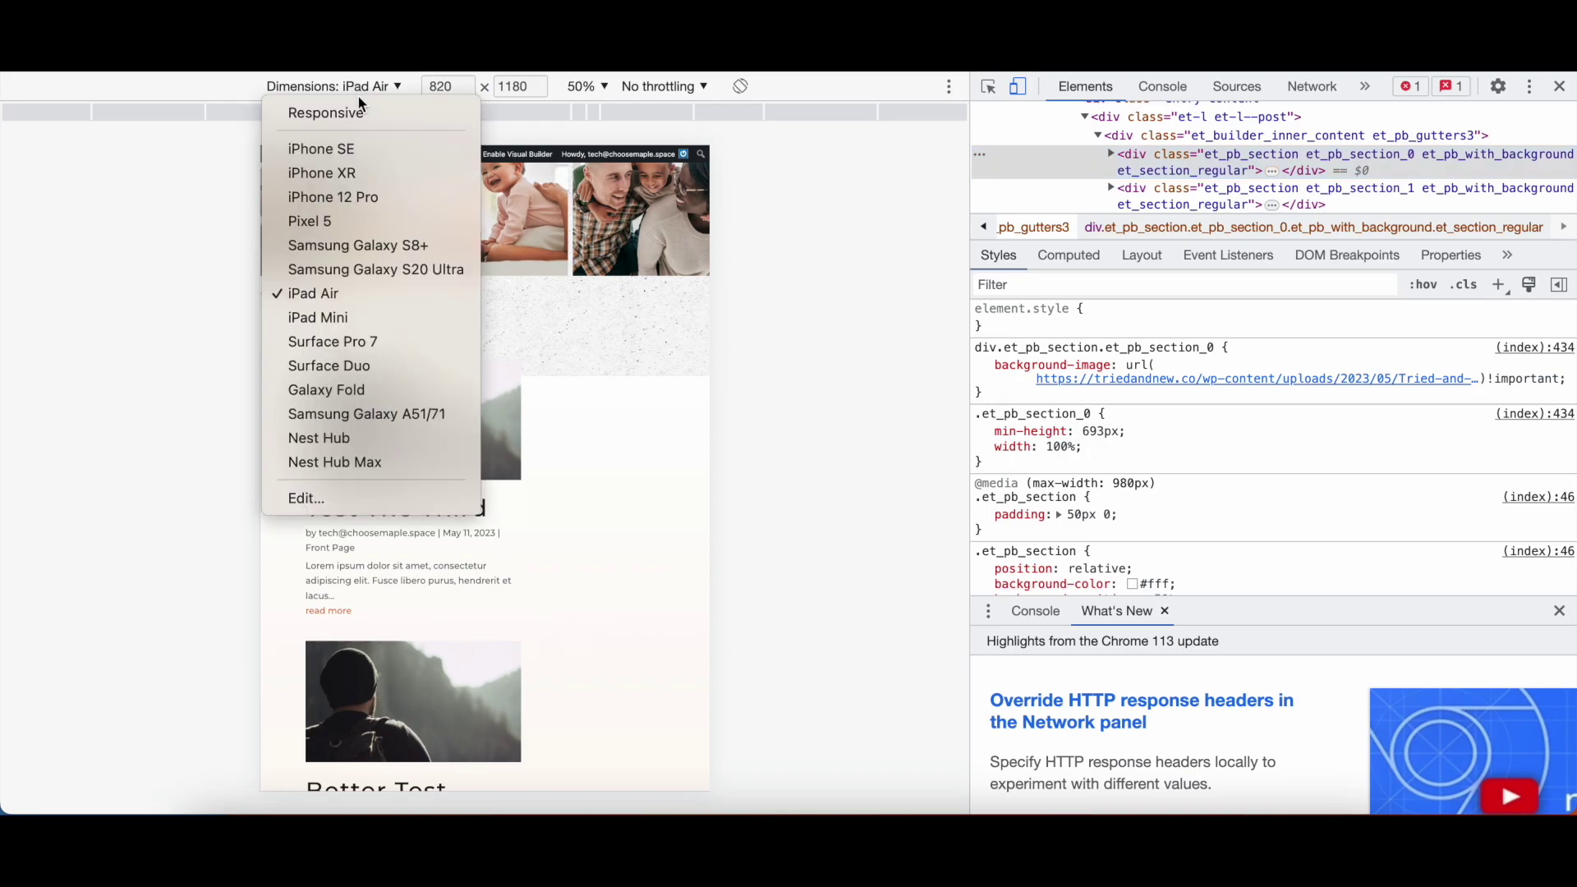
left_click(345, 148)
scroll(508, 396, "down", 10)
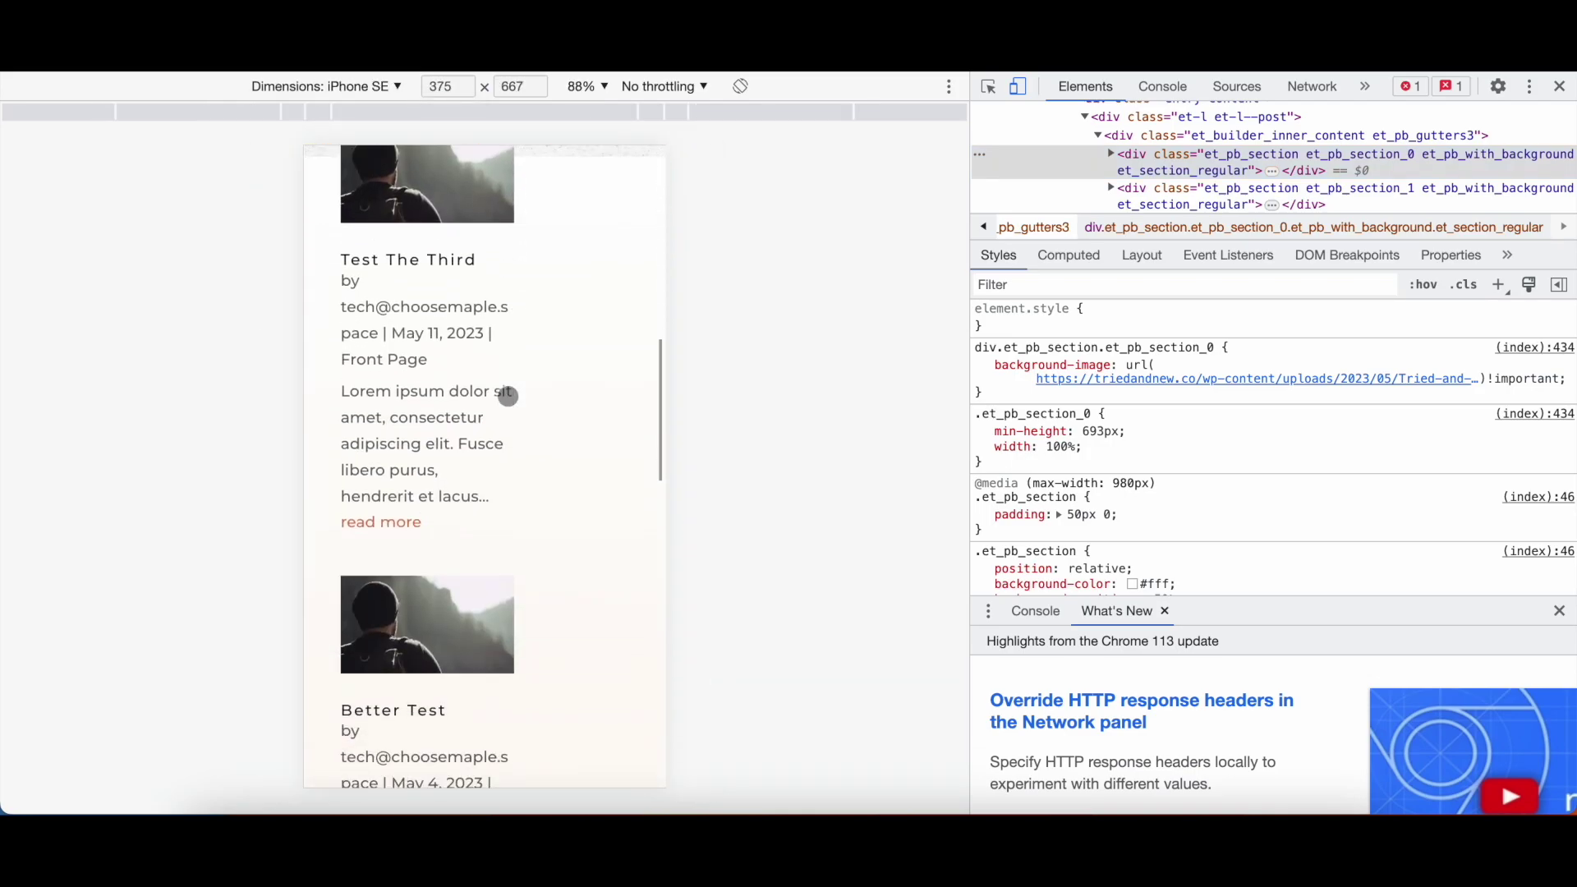
scroll(509, 396, "down", 10)
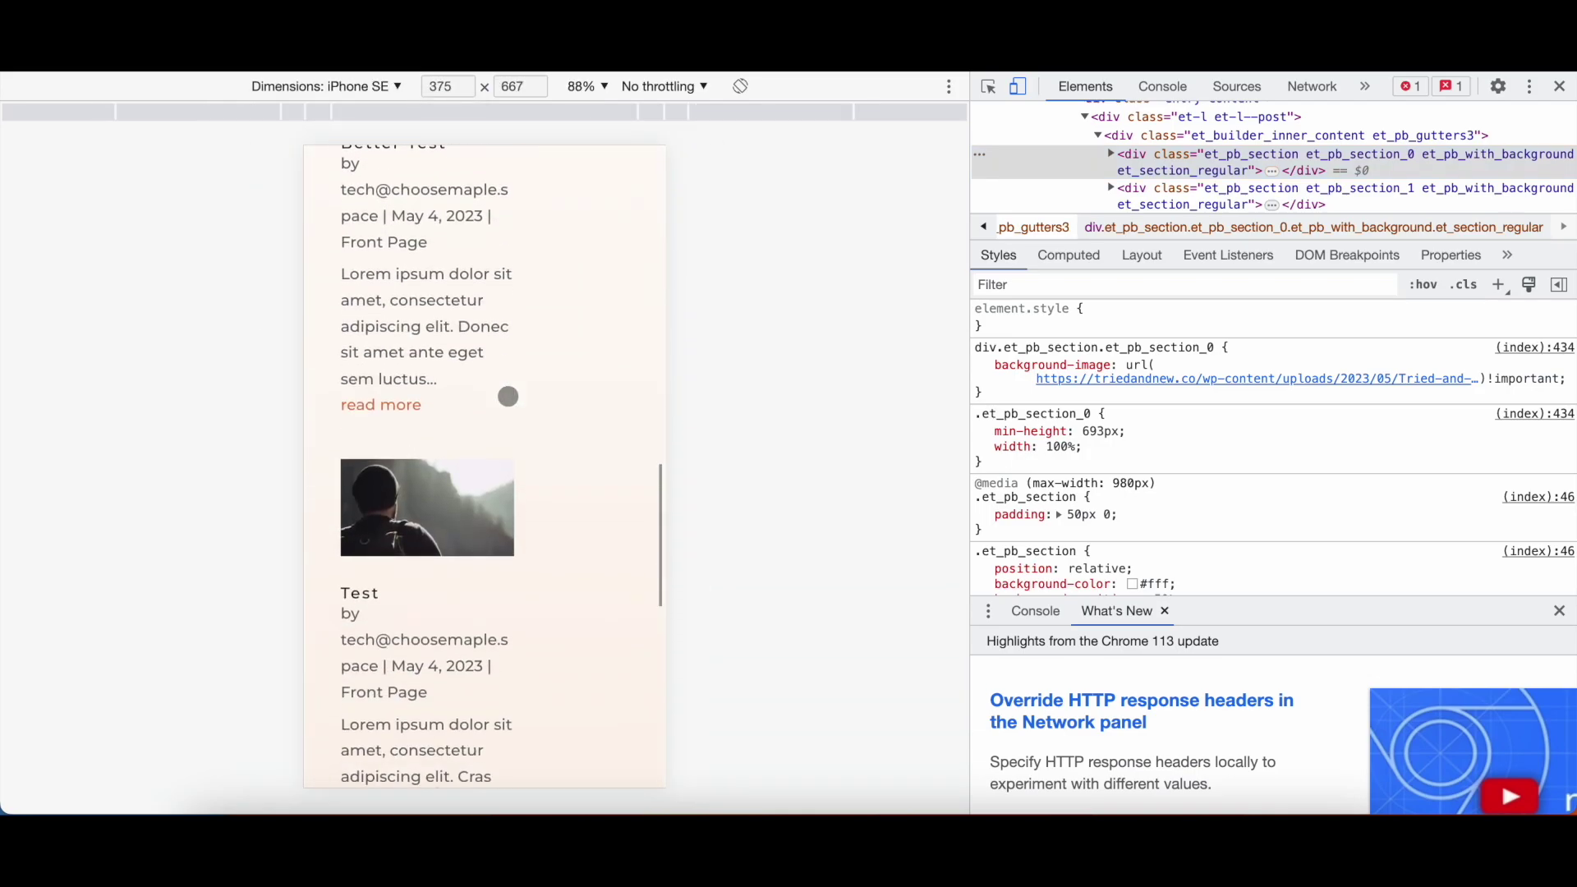
scroll(509, 396, "up", 20)
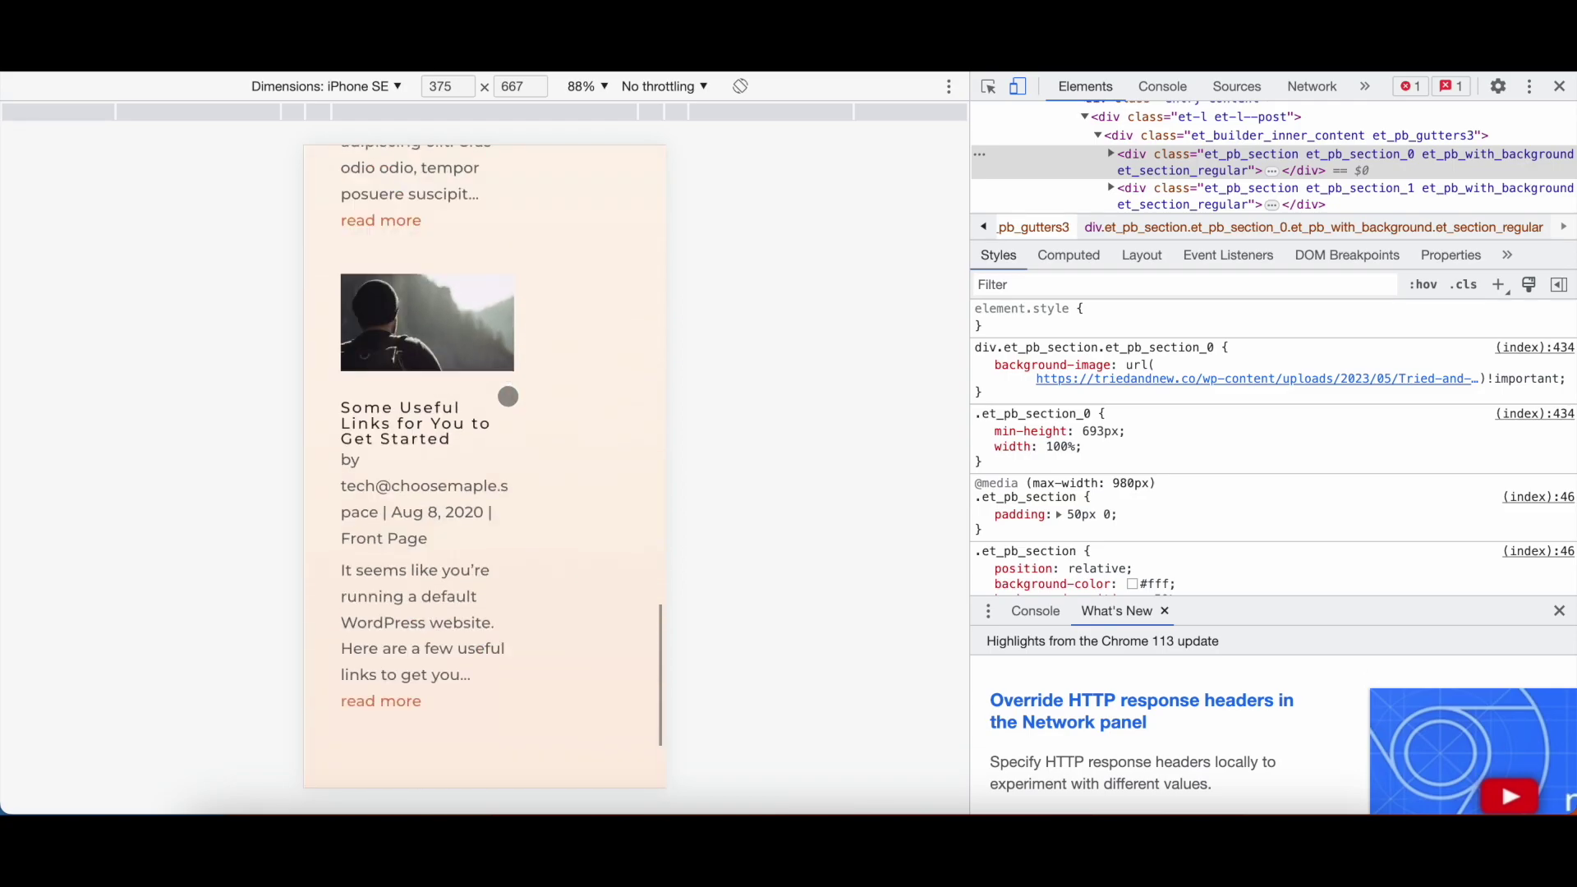
scroll(508, 396, "down", 10)
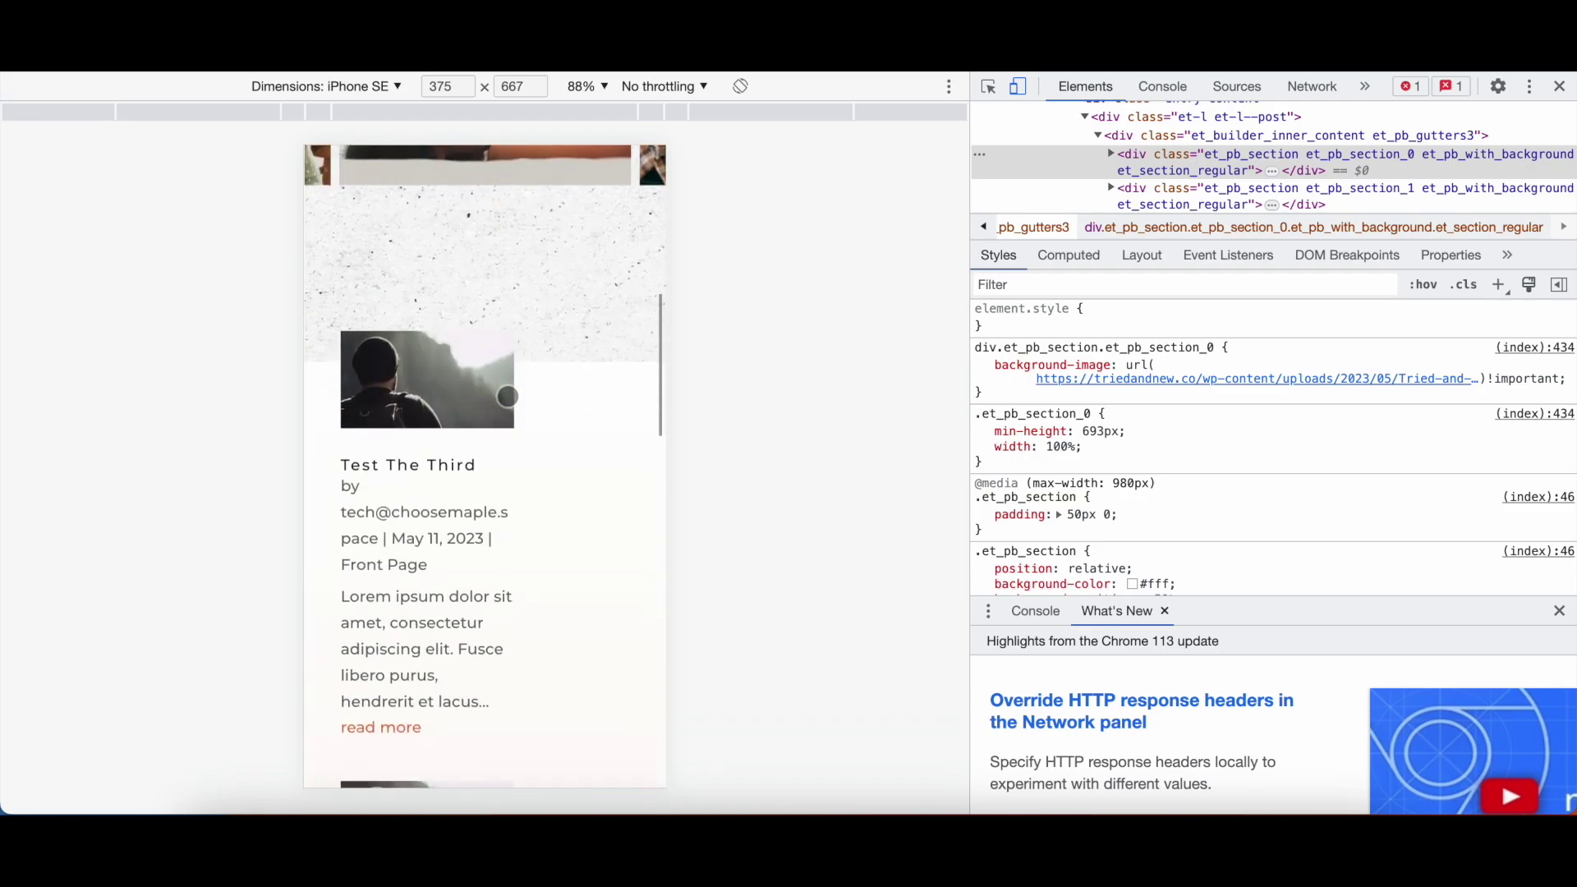
scroll(509, 396, "up", 8)
scroll(508, 396, "up", 1)
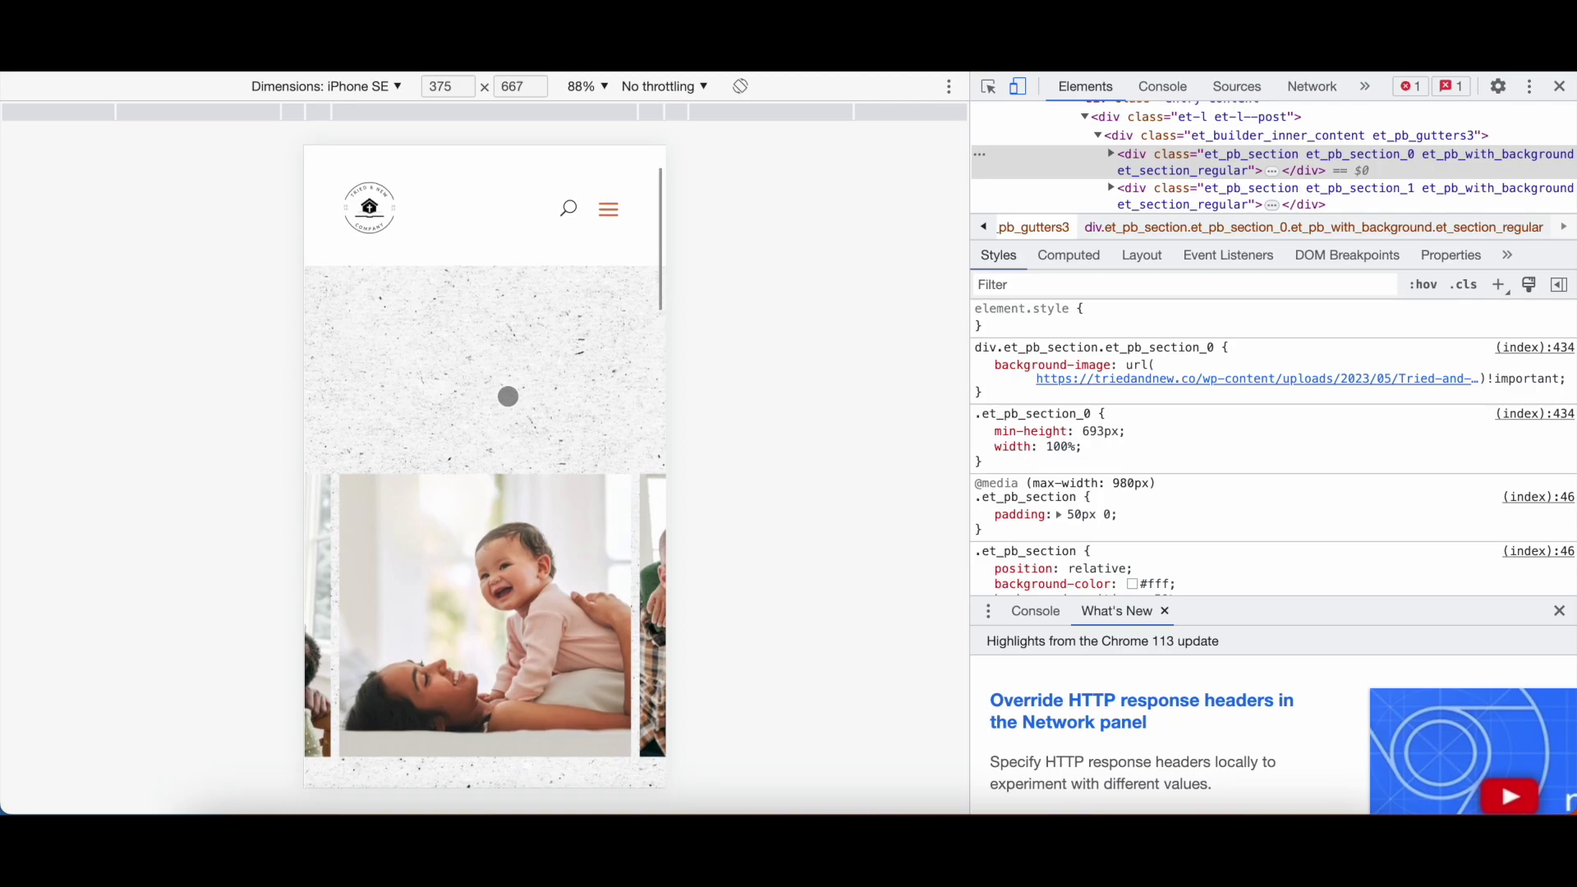
scroll(508, 396, "up", 3)
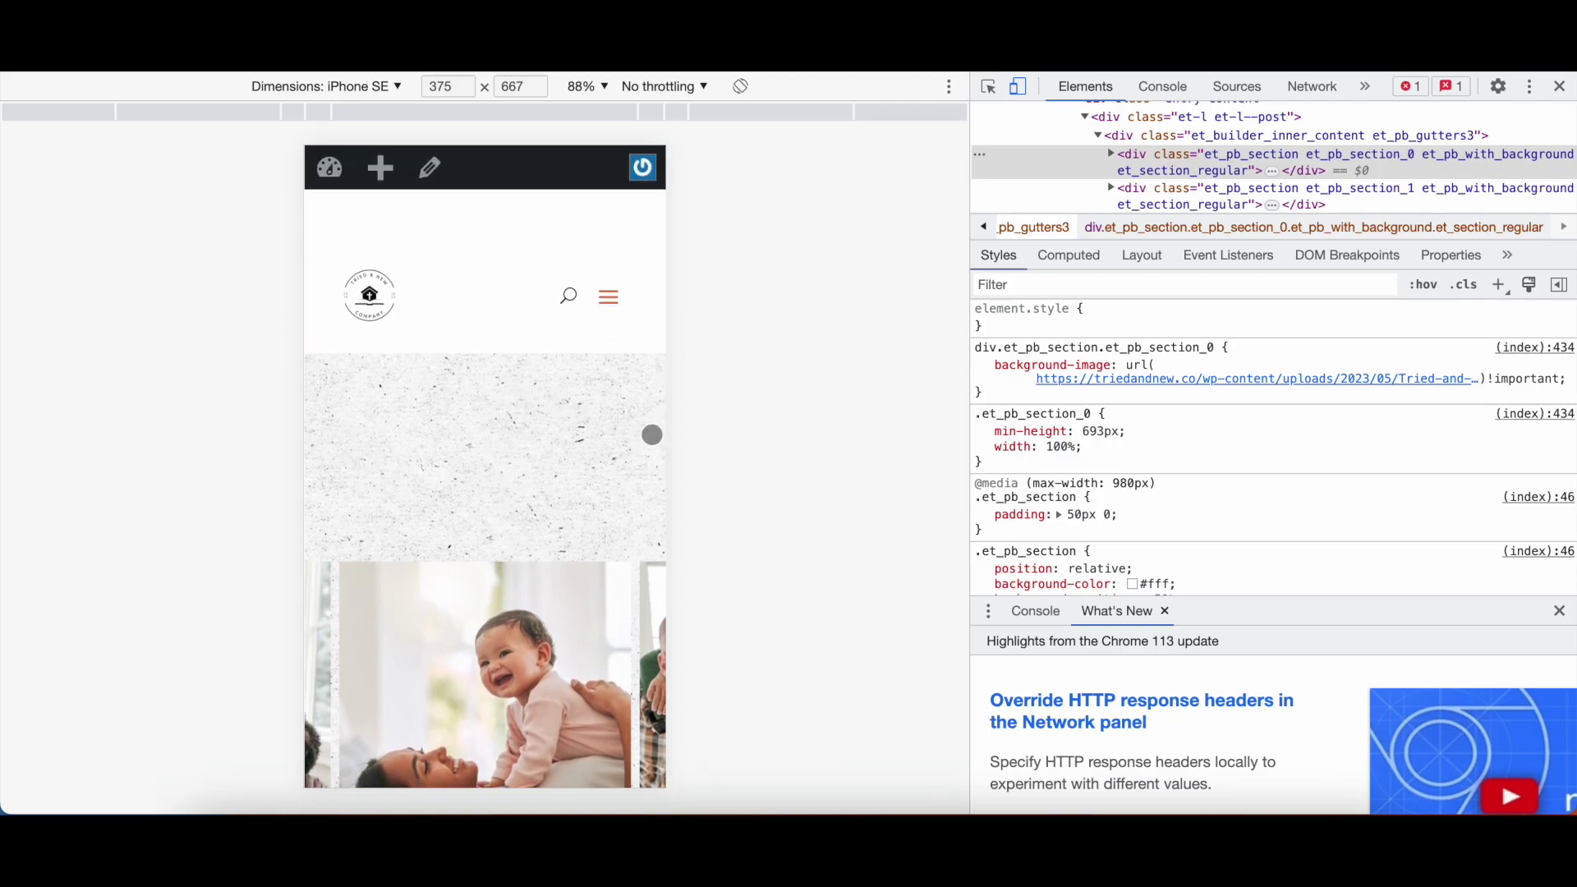
Cycle the device preview through iPhone XR, iPhone 12 Pro and Samsung Galaxy S8+
left_click(391, 87)
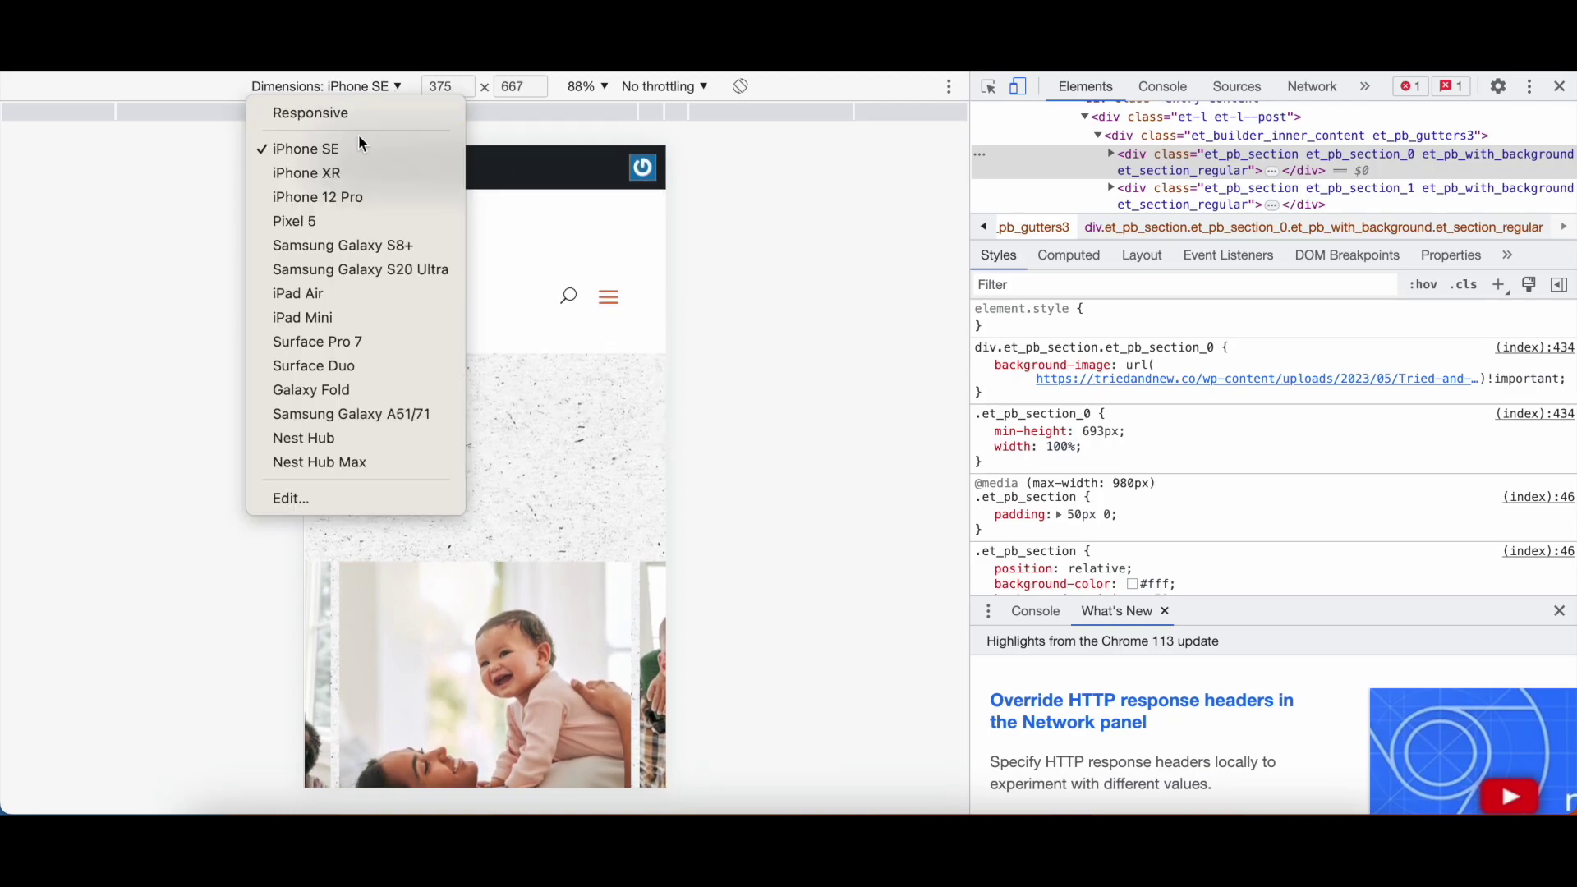
left_click(345, 170)
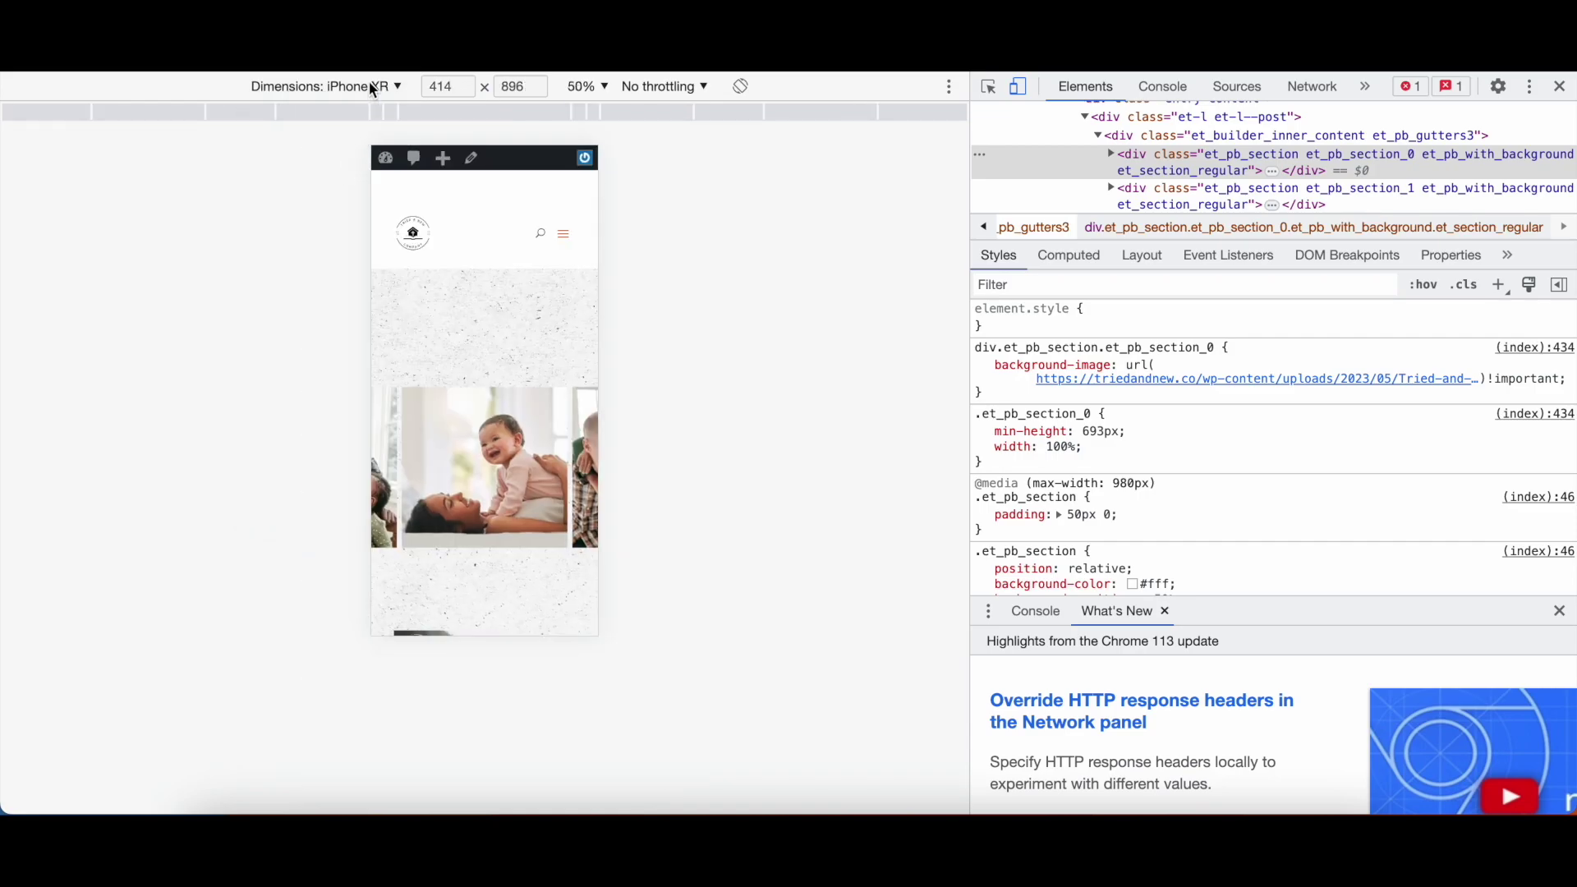
left_click(372, 88)
left_click(343, 200)
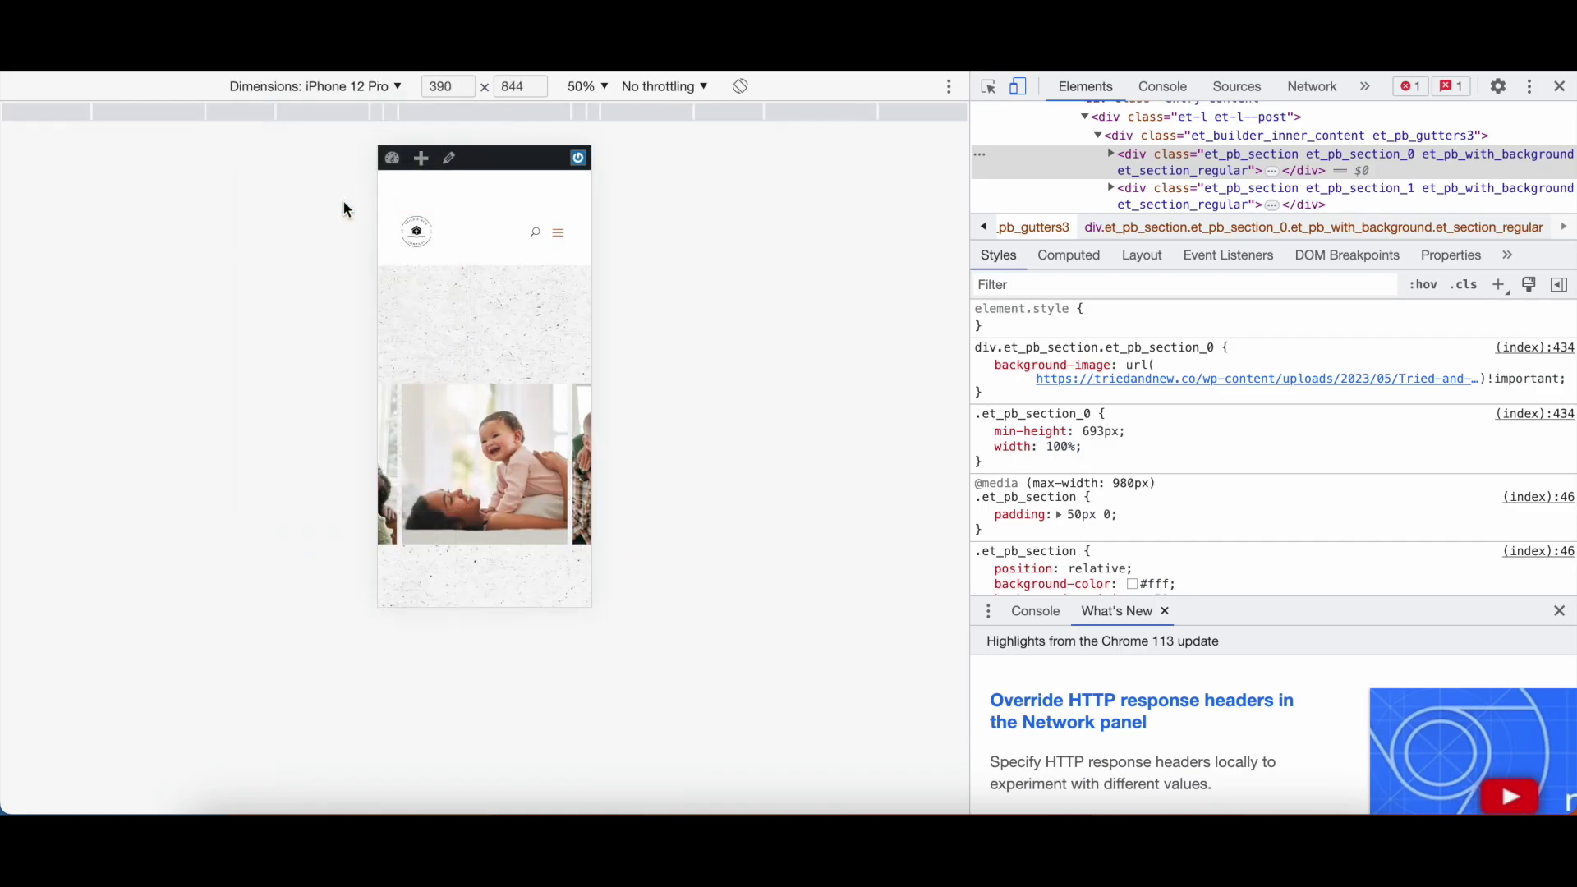
left_click(341, 86)
left_click(326, 245)
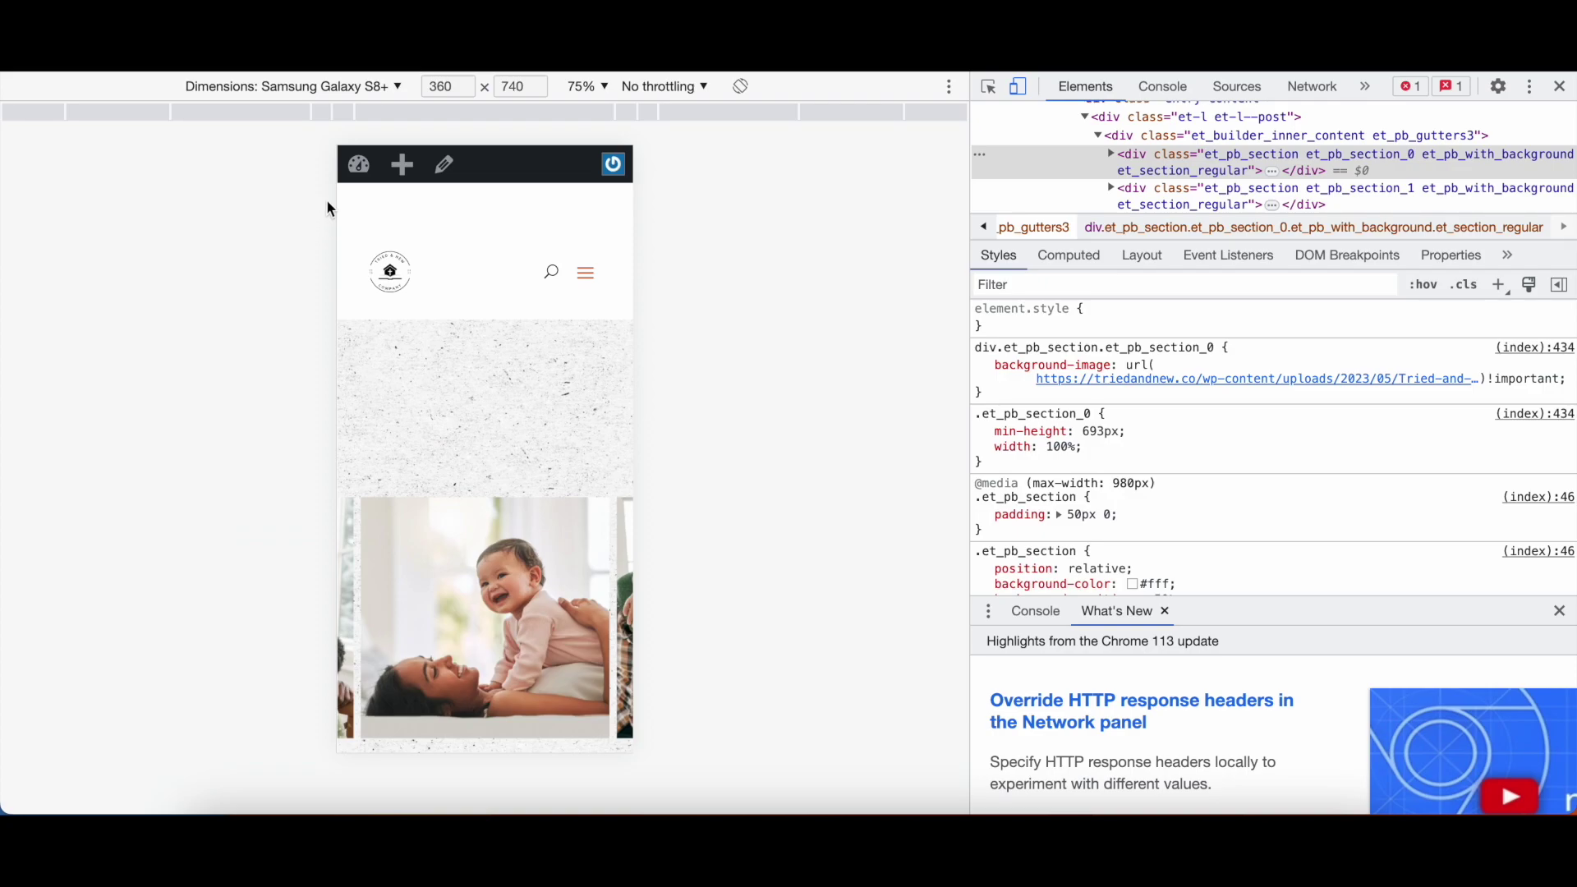
Try iPad Air, then settle on Samsung Galaxy S8+ (360×740) and scroll the preview
left_click(342, 87)
left_click(282, 300)
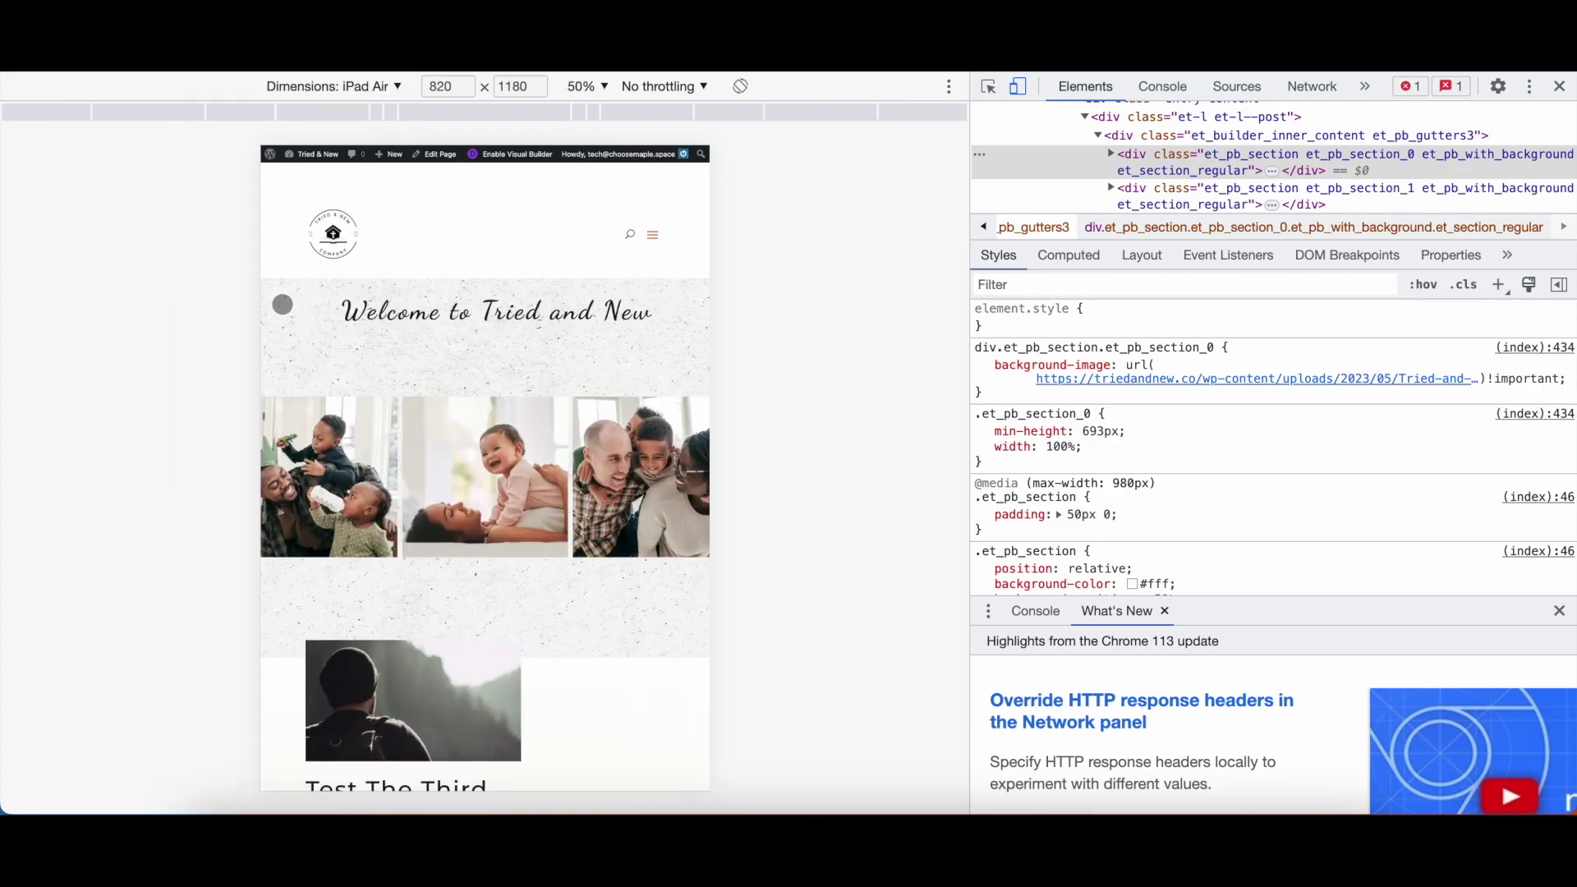
left_click(354, 86)
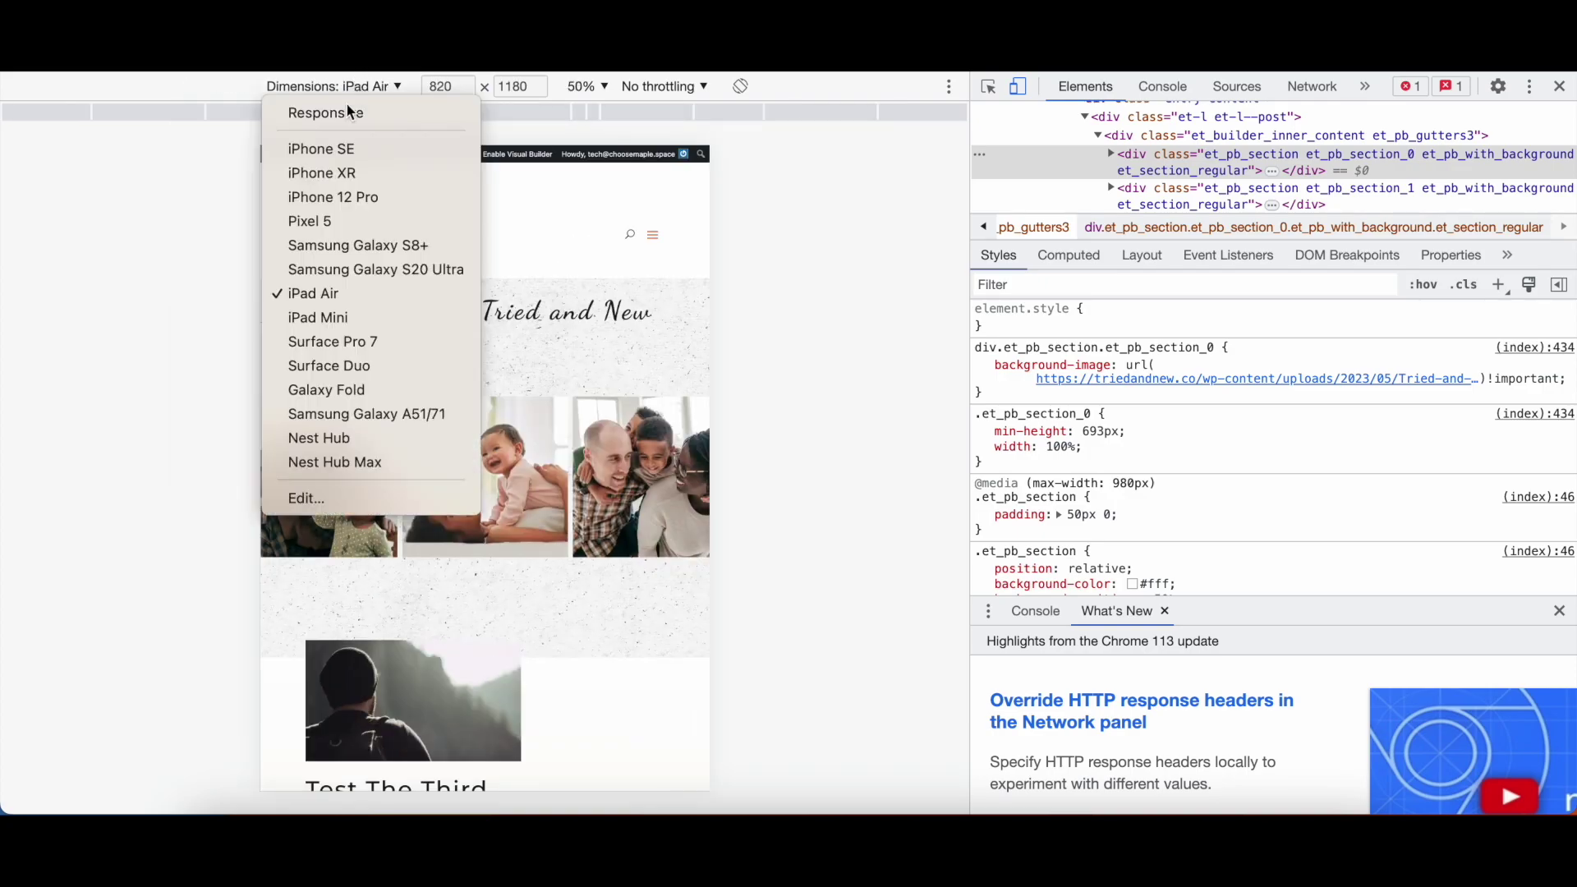
left_click(321, 244)
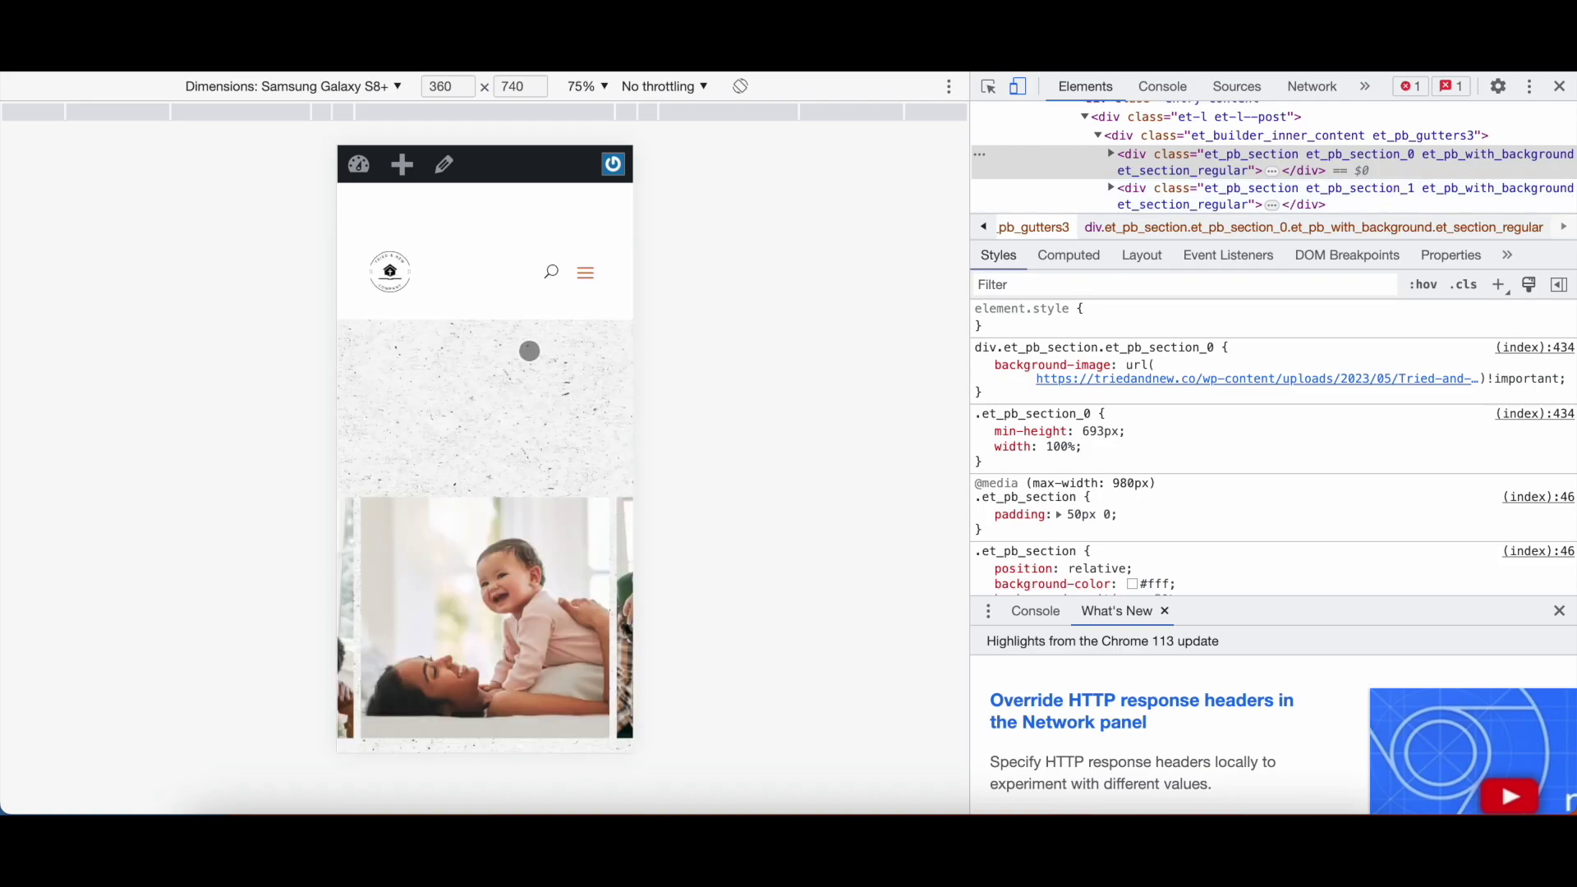
scroll(457, 521, "down", 10)
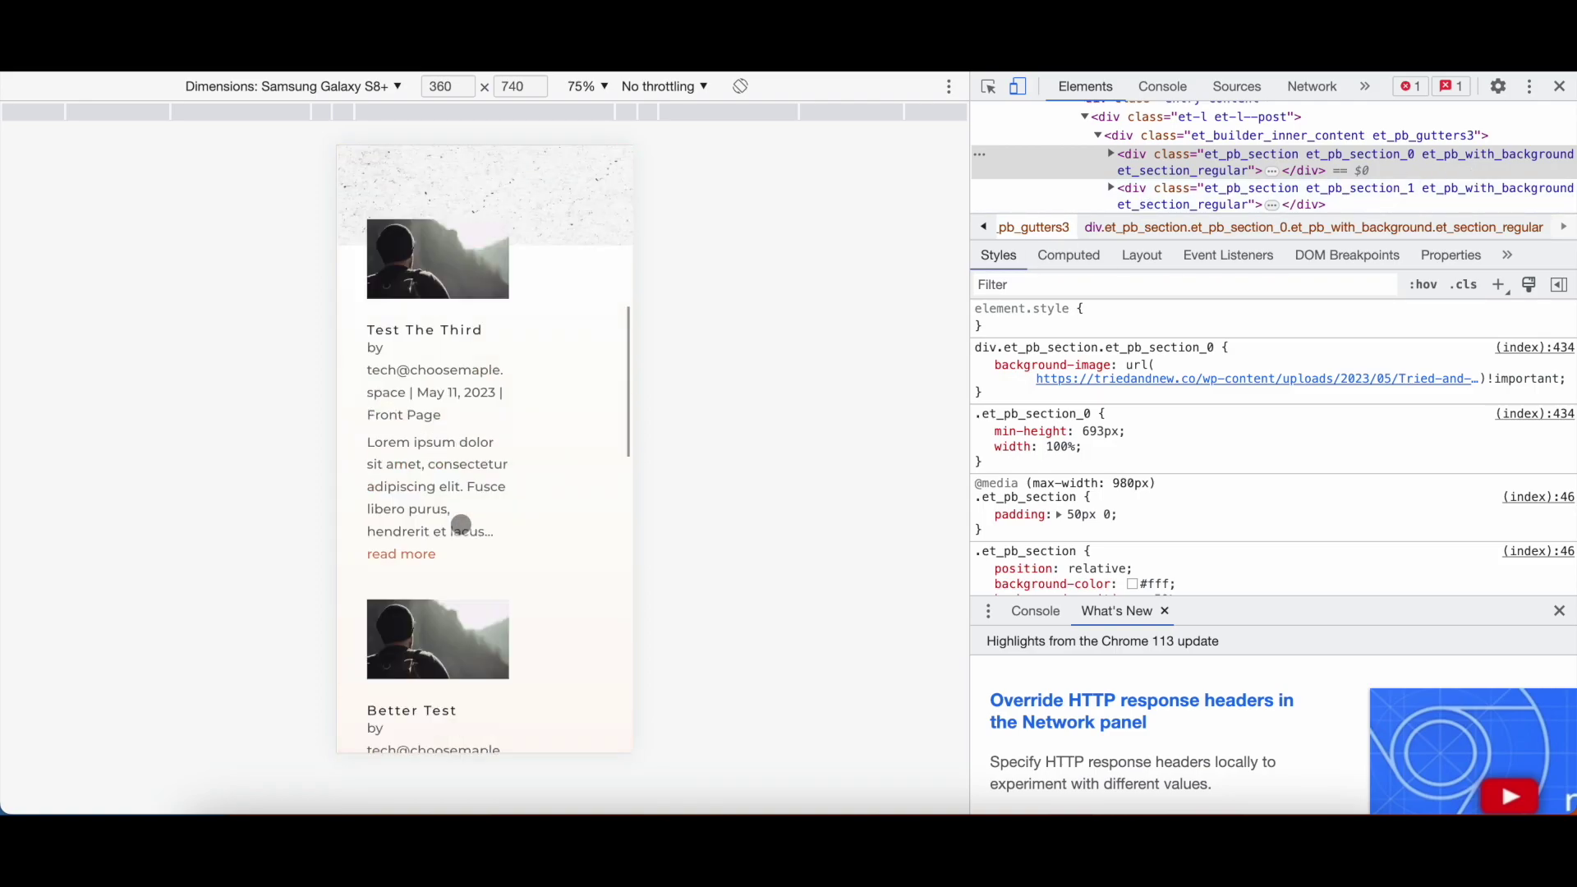
scroll(503, 381, "up", 10)
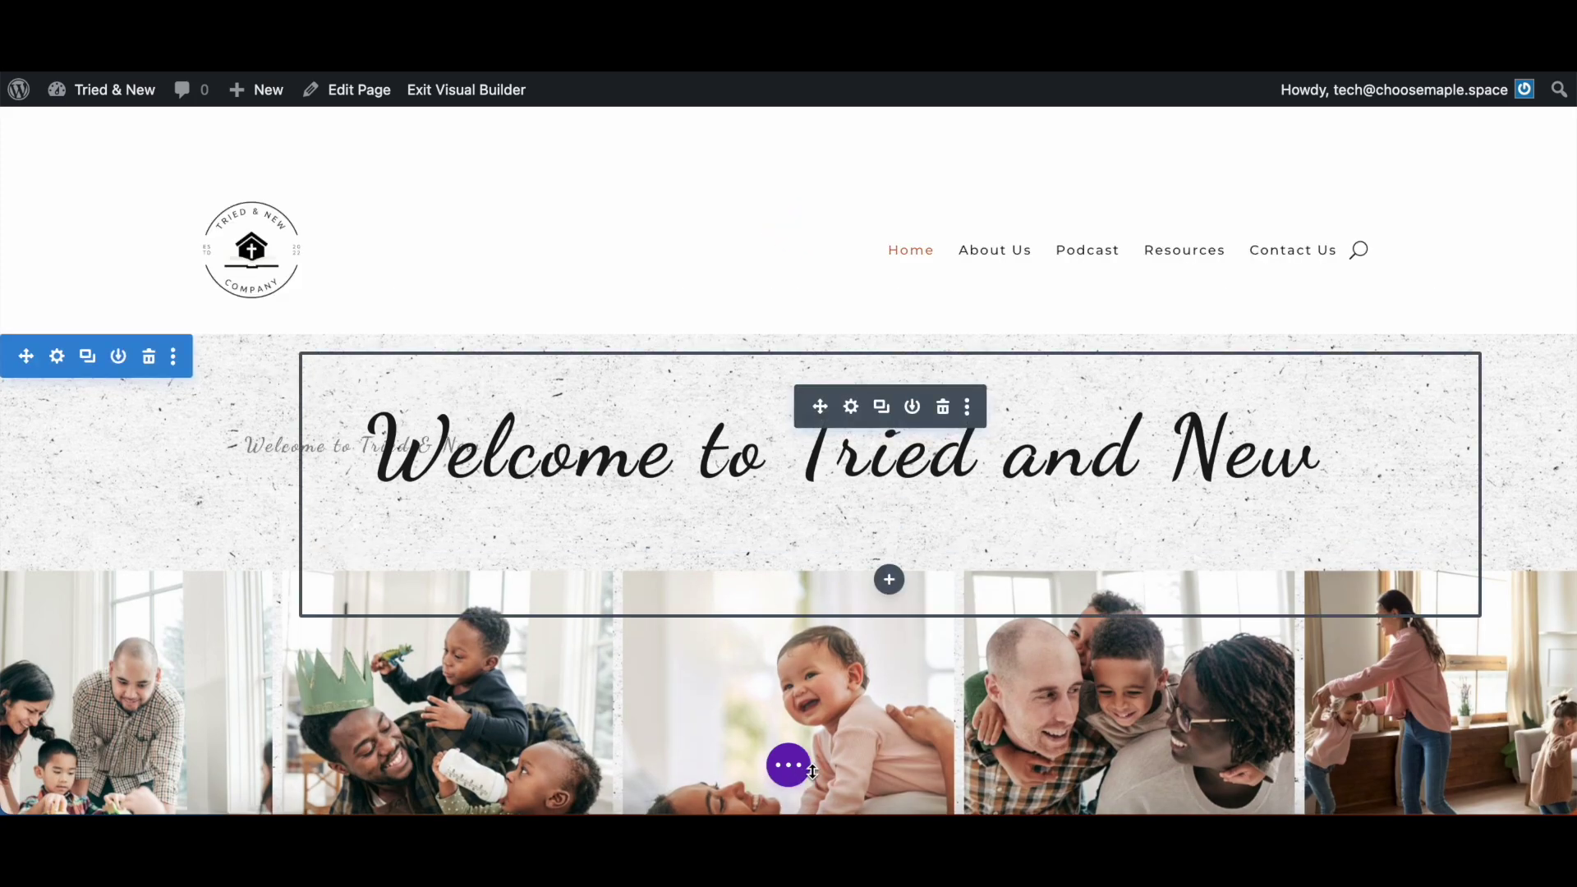
In wireframe view, open the welcome heading row's Advanced > Position options
left_click(790, 765)
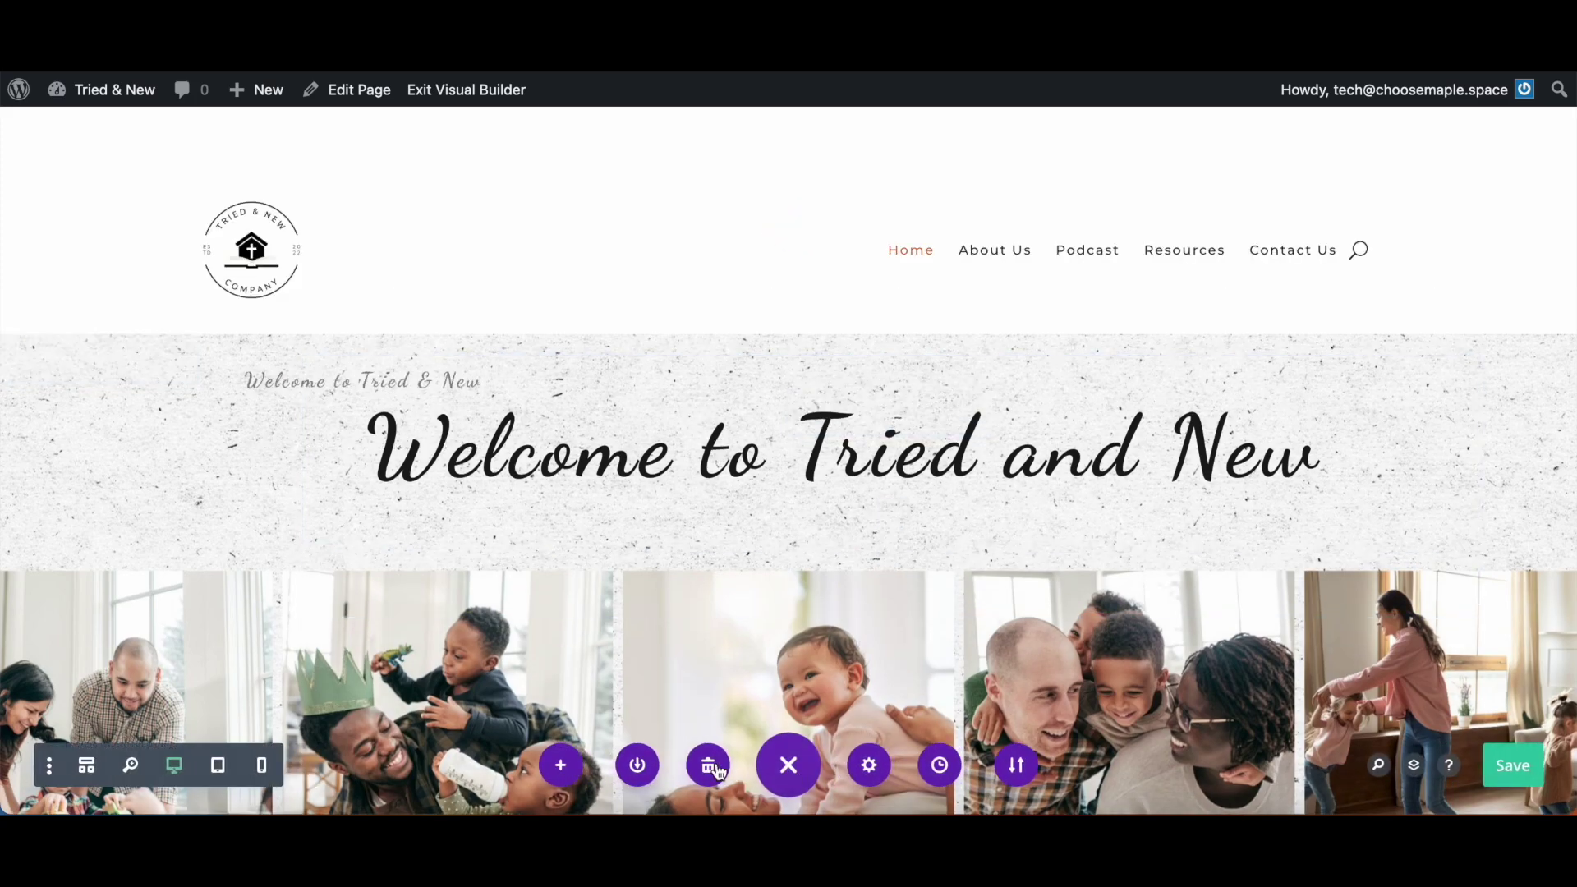
left_click(82, 770)
left_click(285, 205)
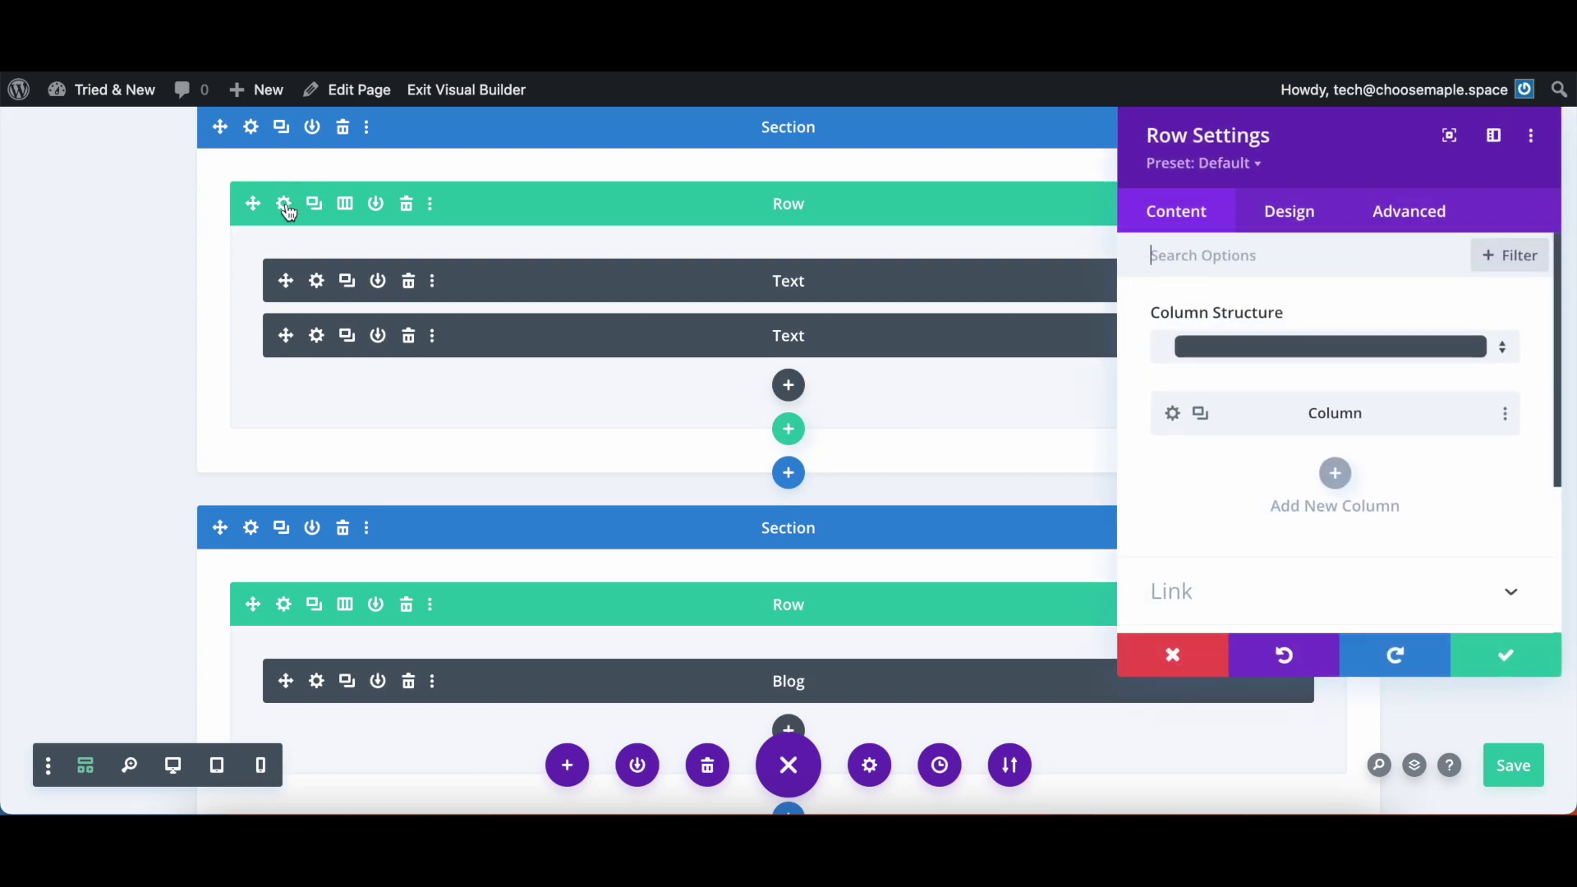
left_click(1381, 213)
scroll(1236, 413, "down", 1)
scroll(1236, 413, "down", 3)
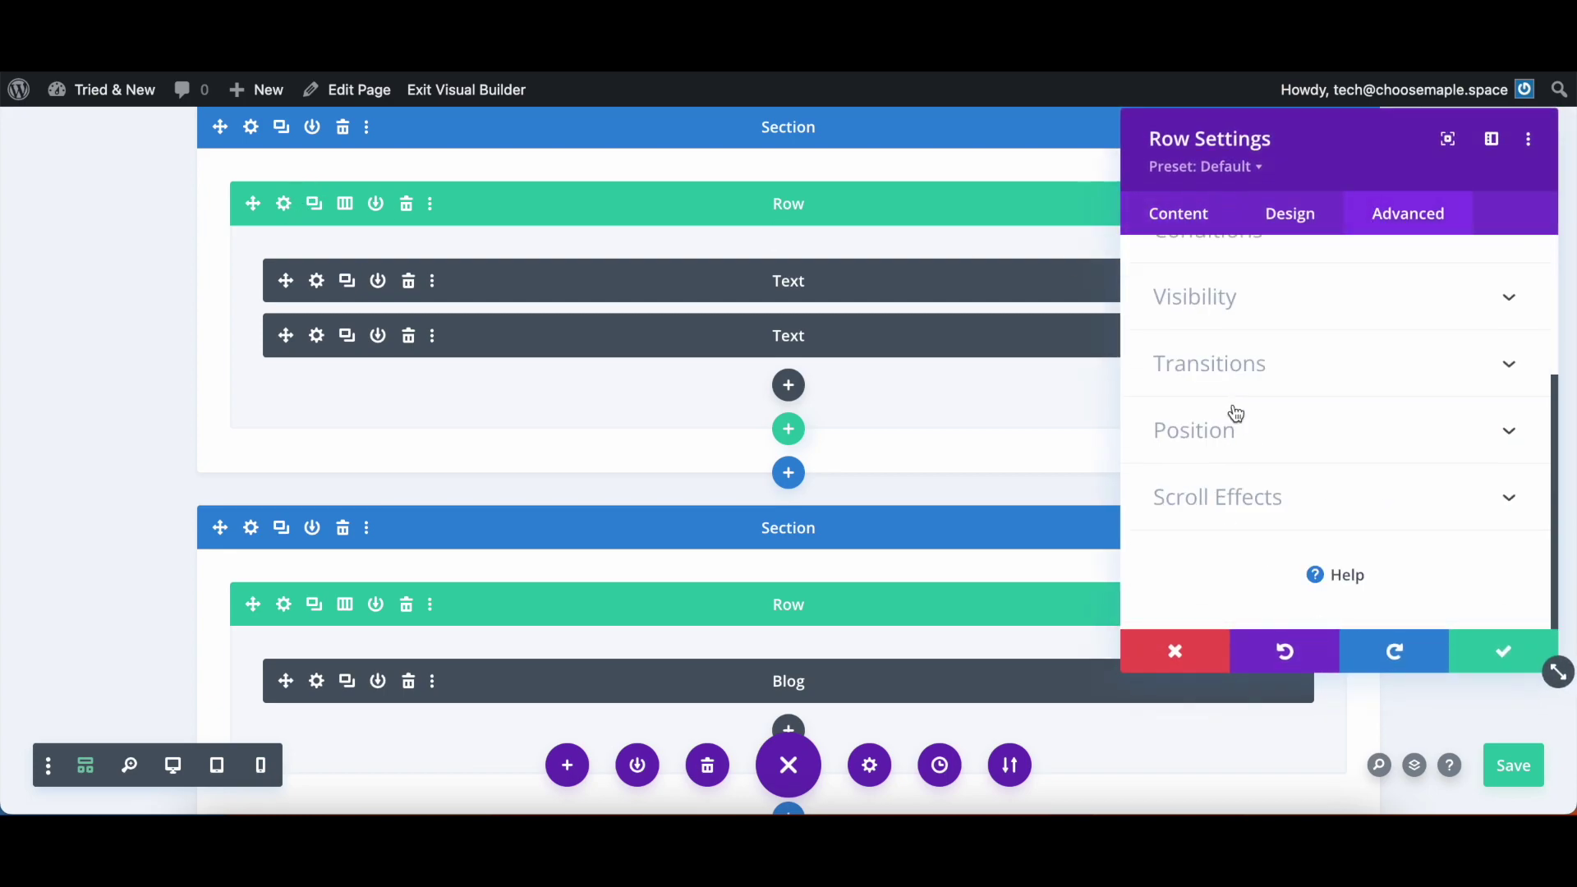
left_click(1351, 454)
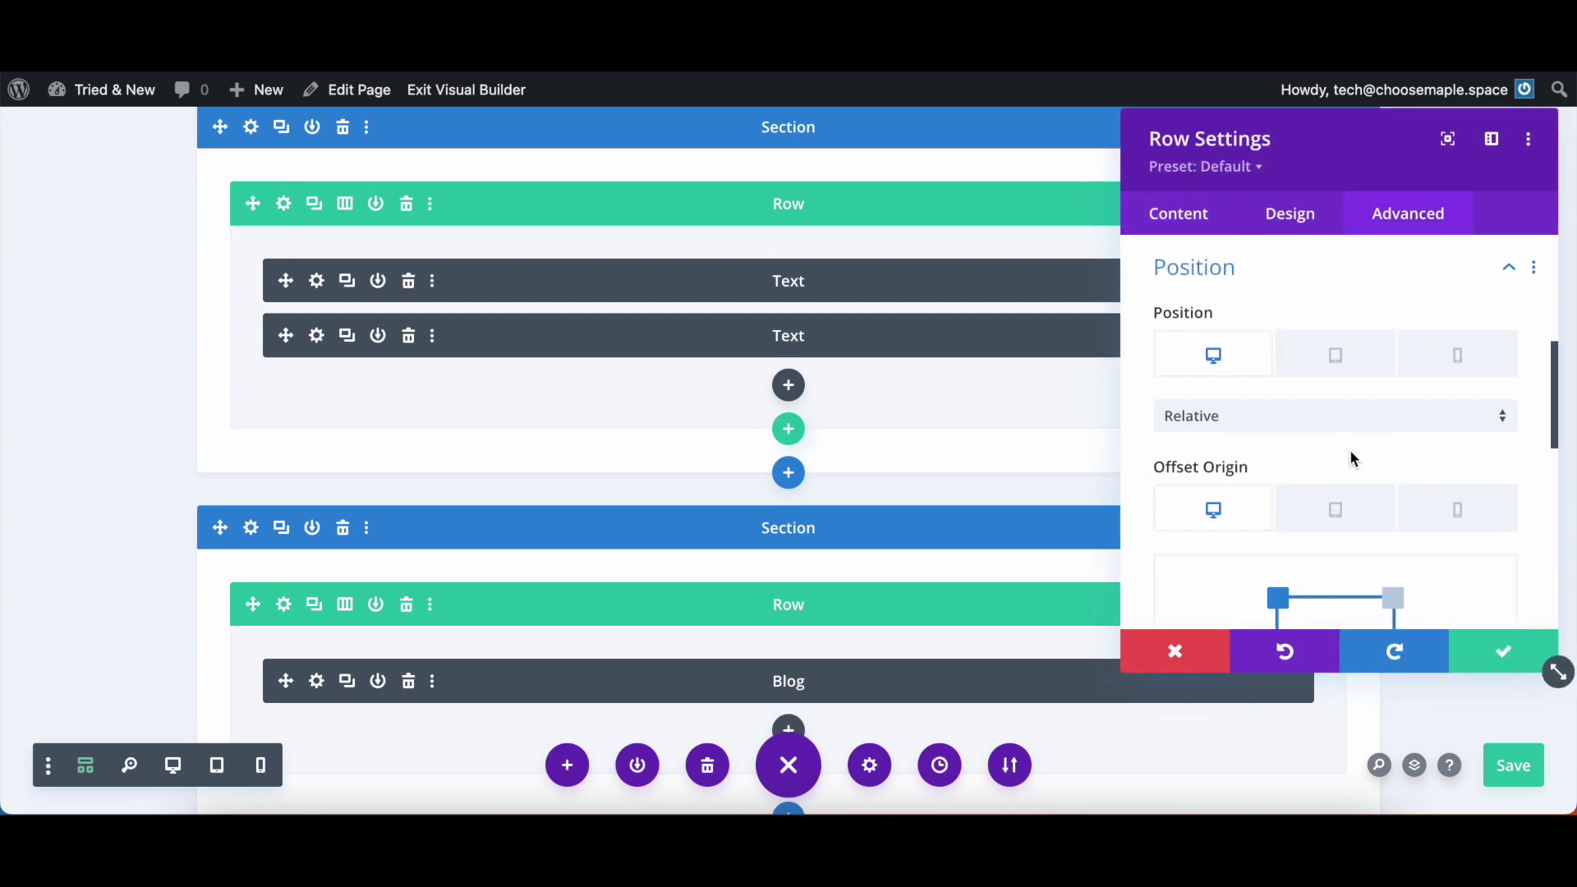
scroll(1348, 450, "down", 5)
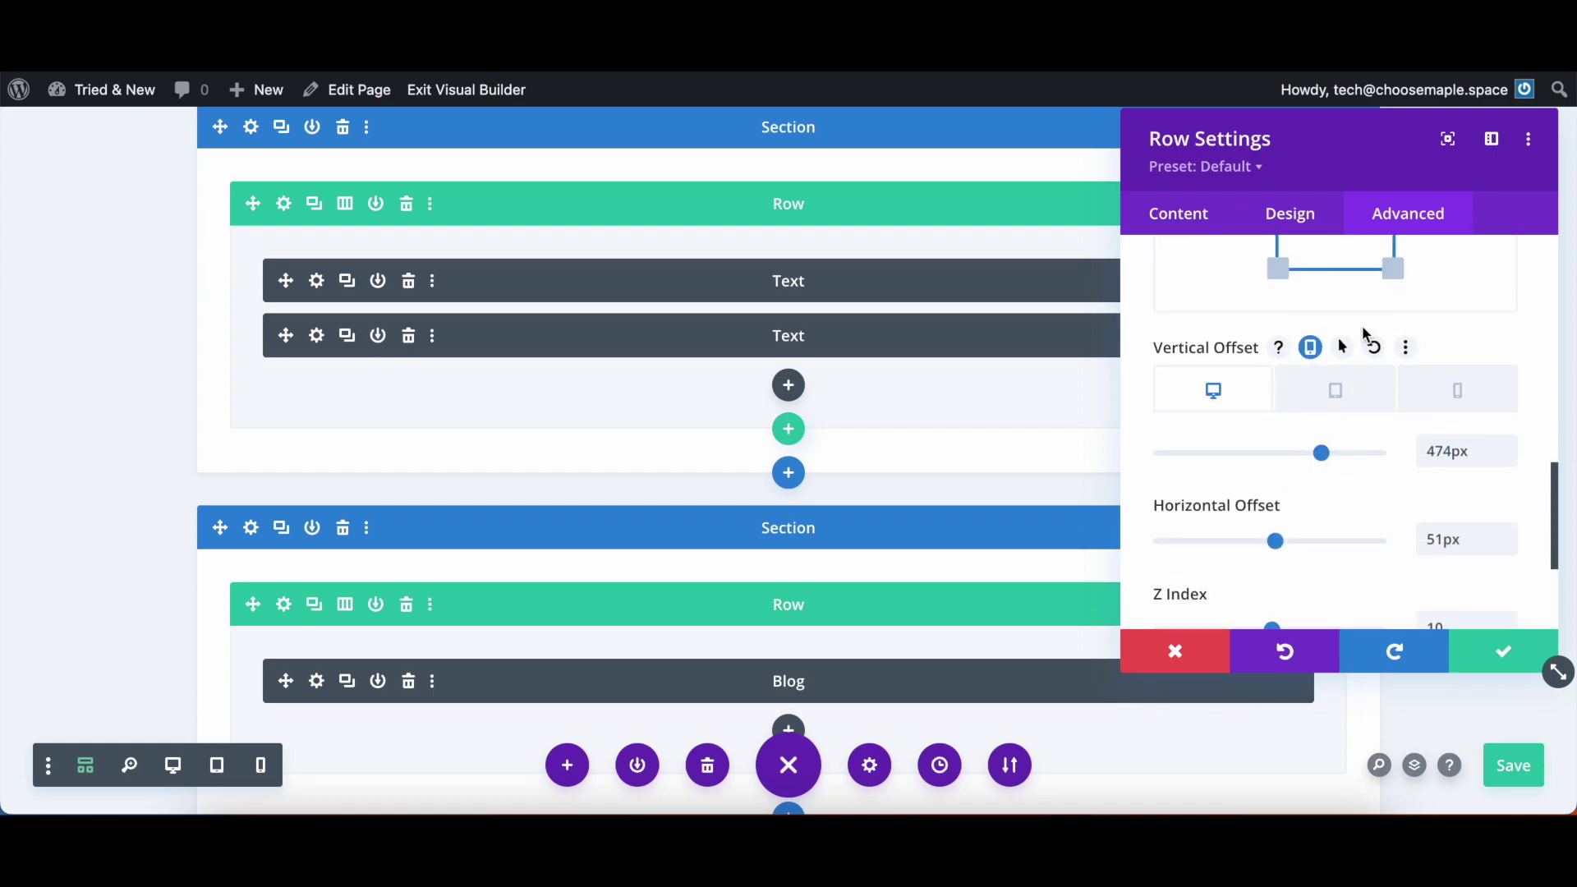
Set the row's phone-only Vertical Offset to about -102px, confirm, and save the page
left_click(1453, 390)
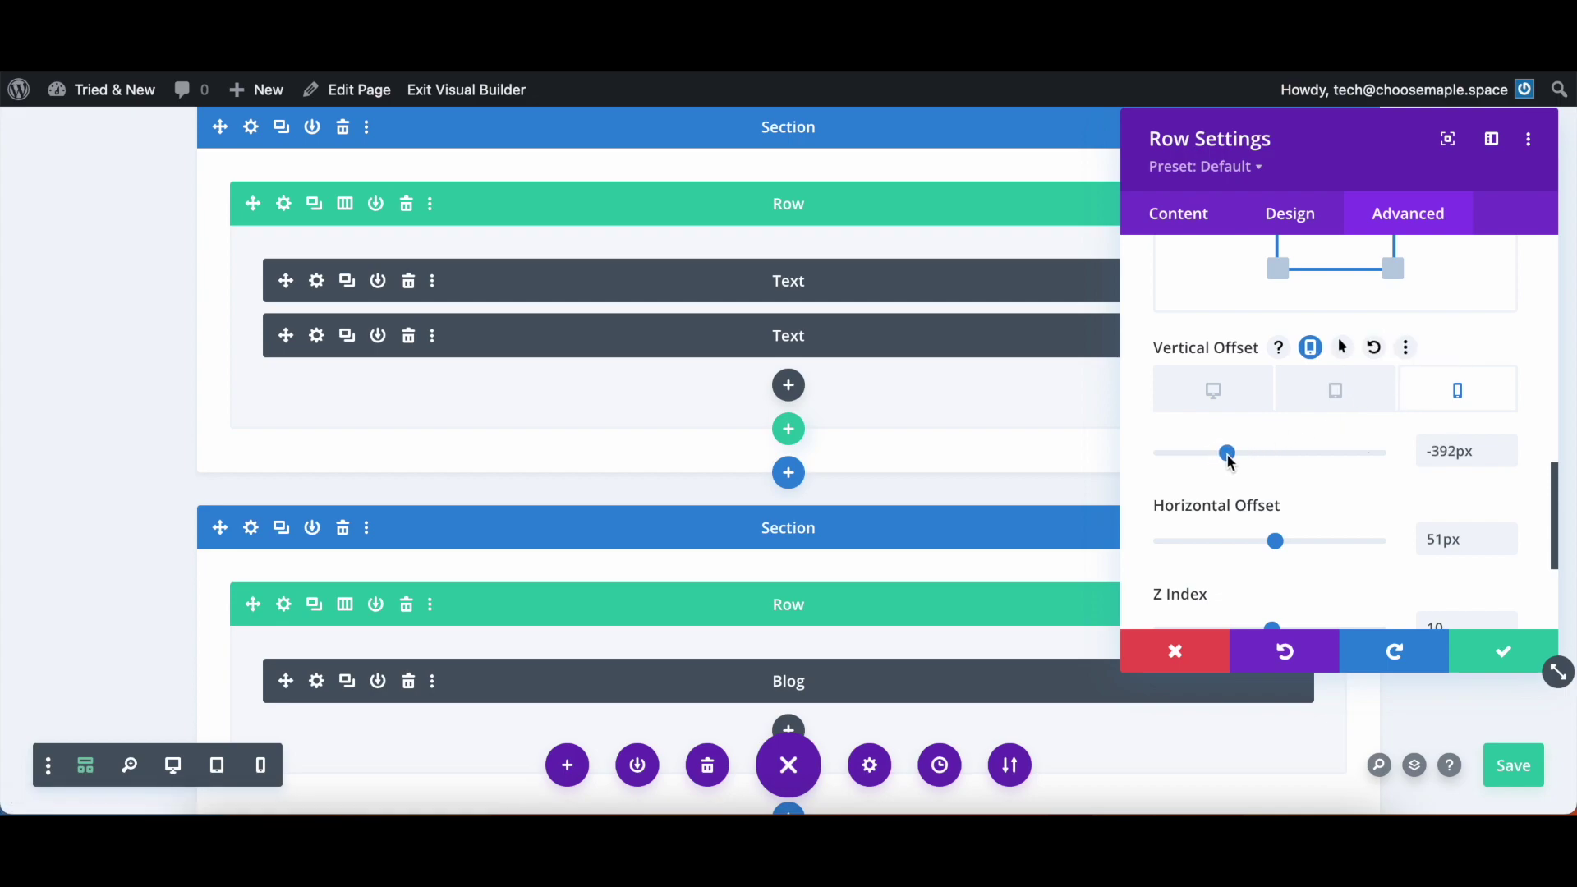
left_click(261, 765)
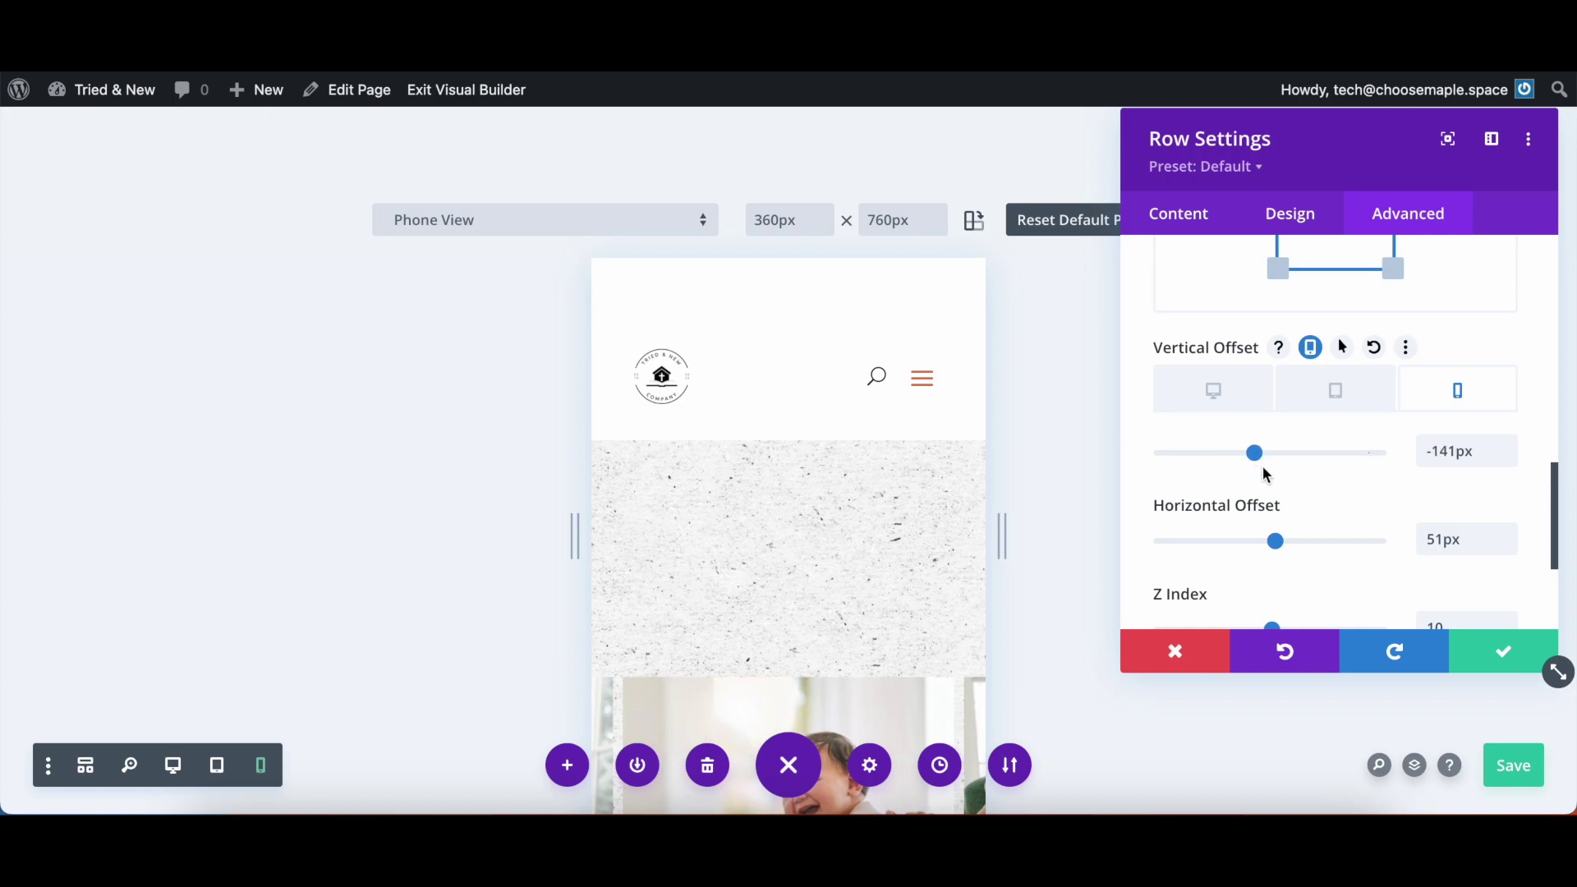
mouse_move(1266, 474)
left_mouse_down()
mouse_move(1309, 471)
mouse_move(1280, 473)
left_mouse_up()
left_click_drag(1264, 466, 1264, 473)
left_click_drag(1263, 473, 1261, 470)
left_click(1475, 650)
left_click(1509, 772)
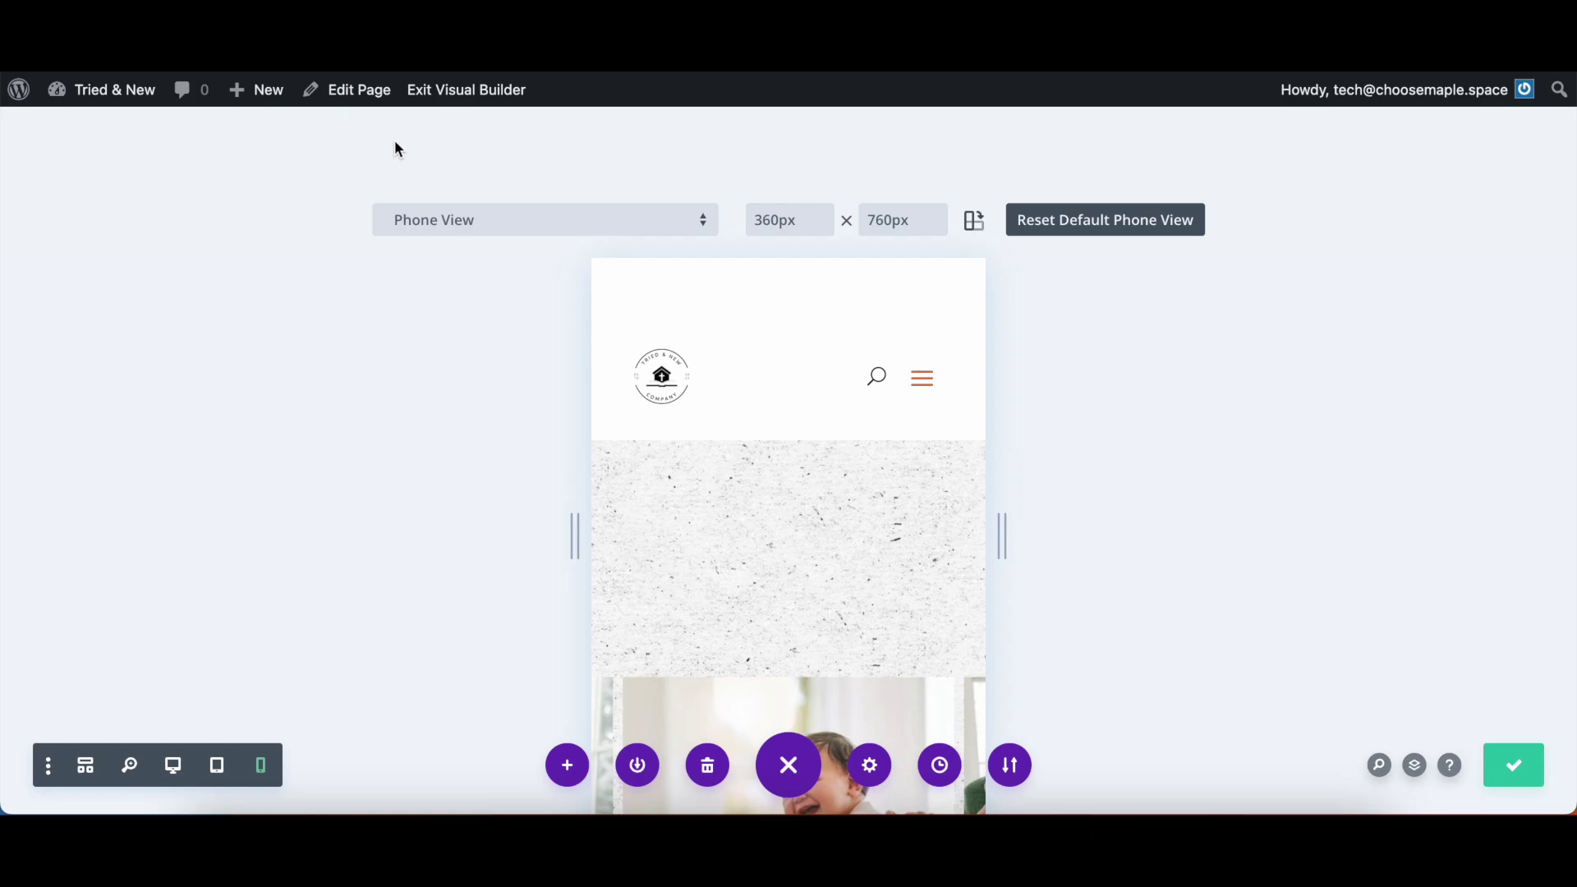
Exit the builder and inspect the live homepage's welcome heading in DevTools
left_click(458, 93)
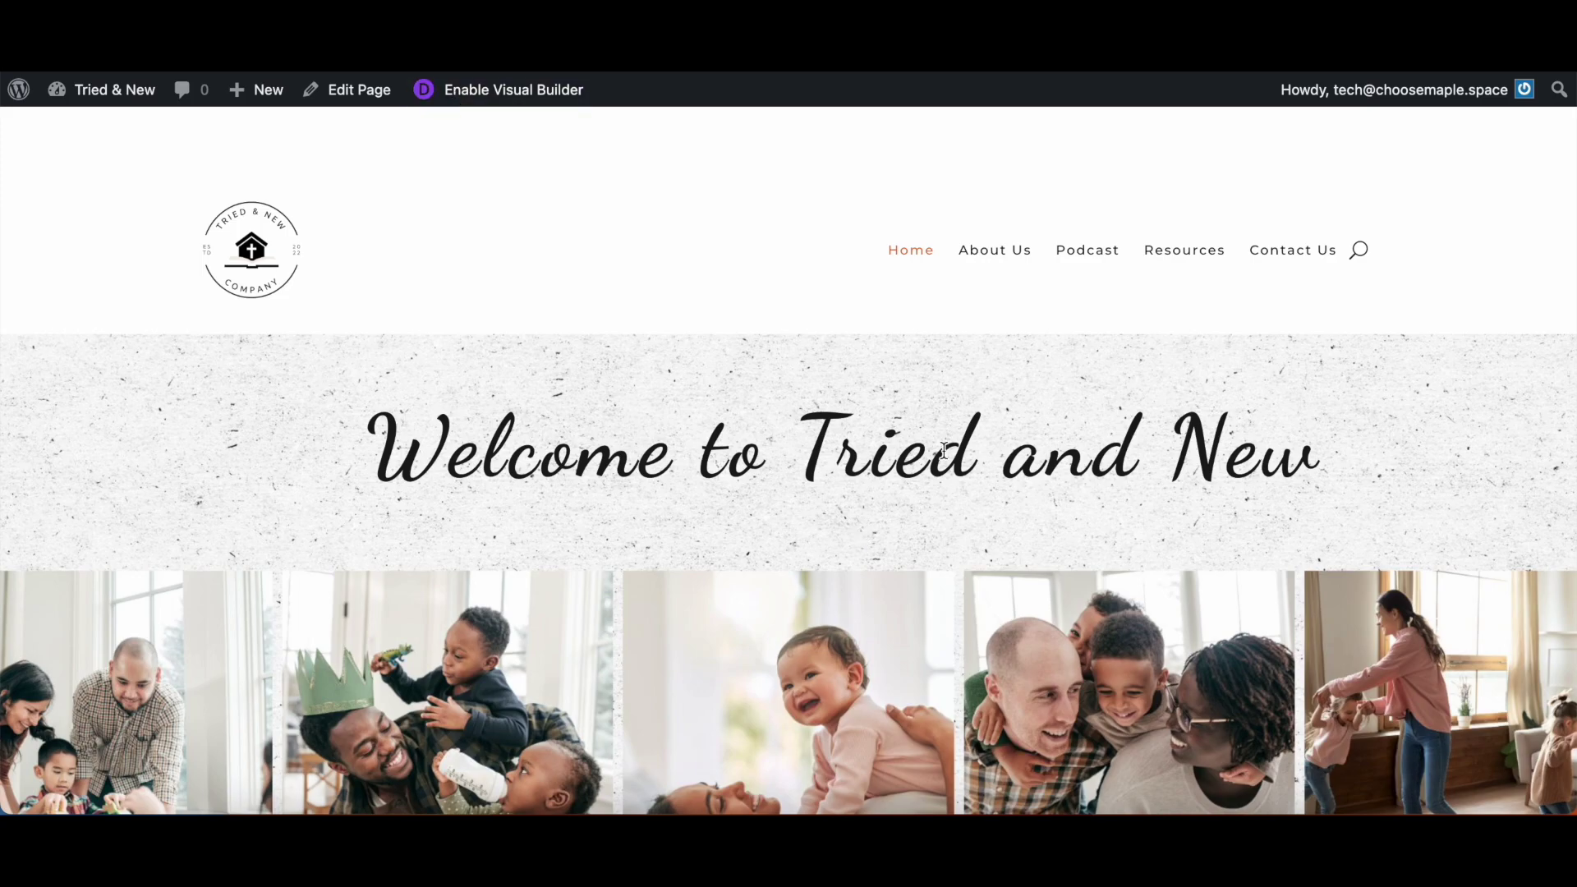
right_click(914, 417)
left_click(784, 352)
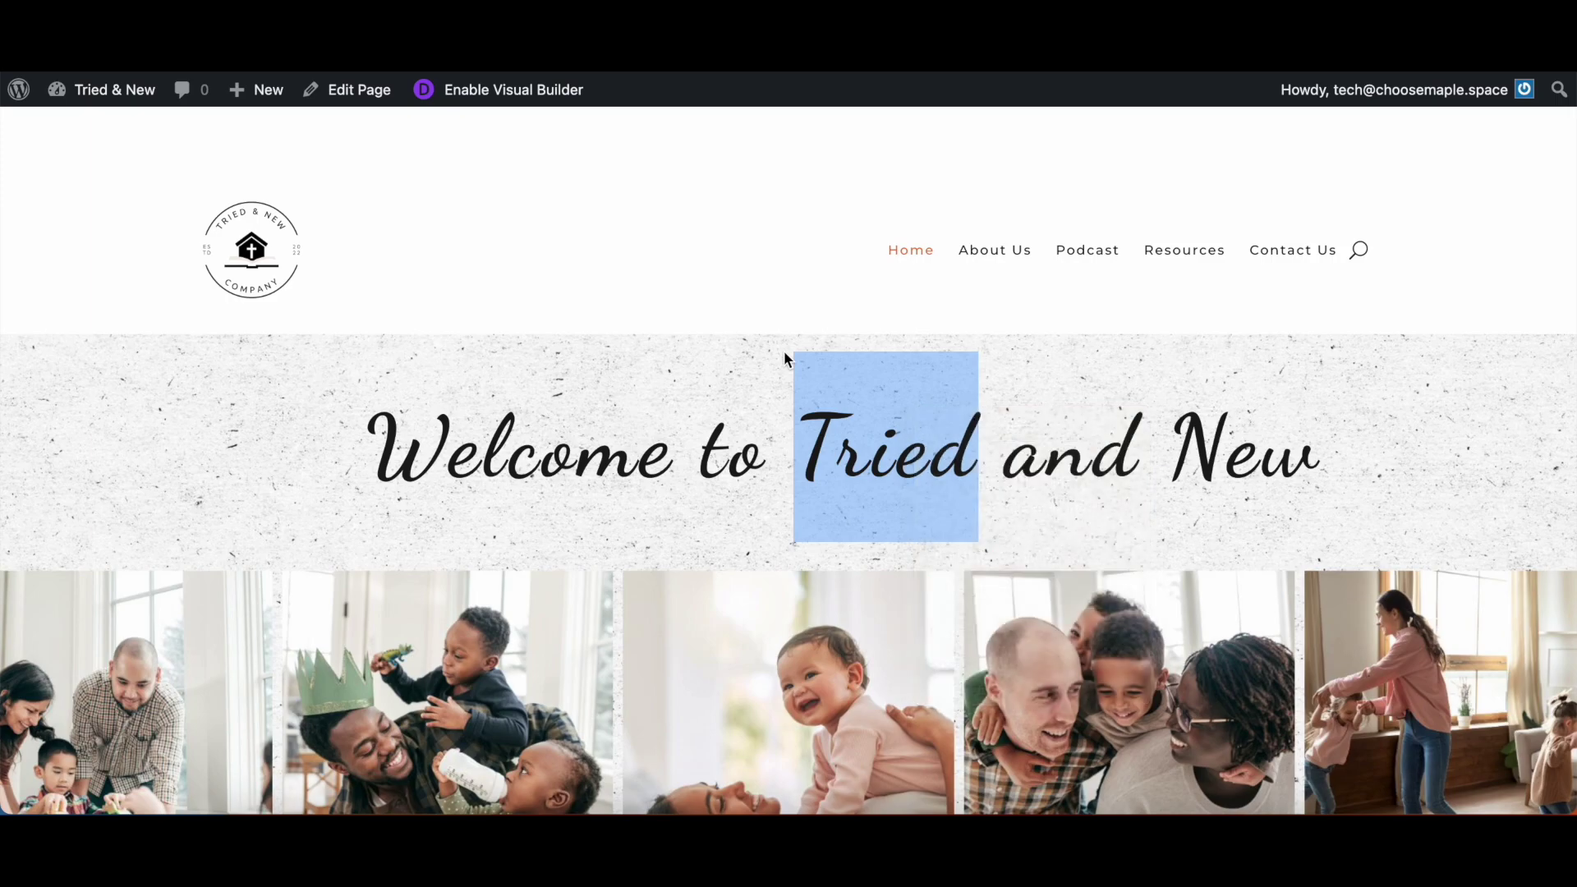
left_click(784, 352)
right_click(783, 351)
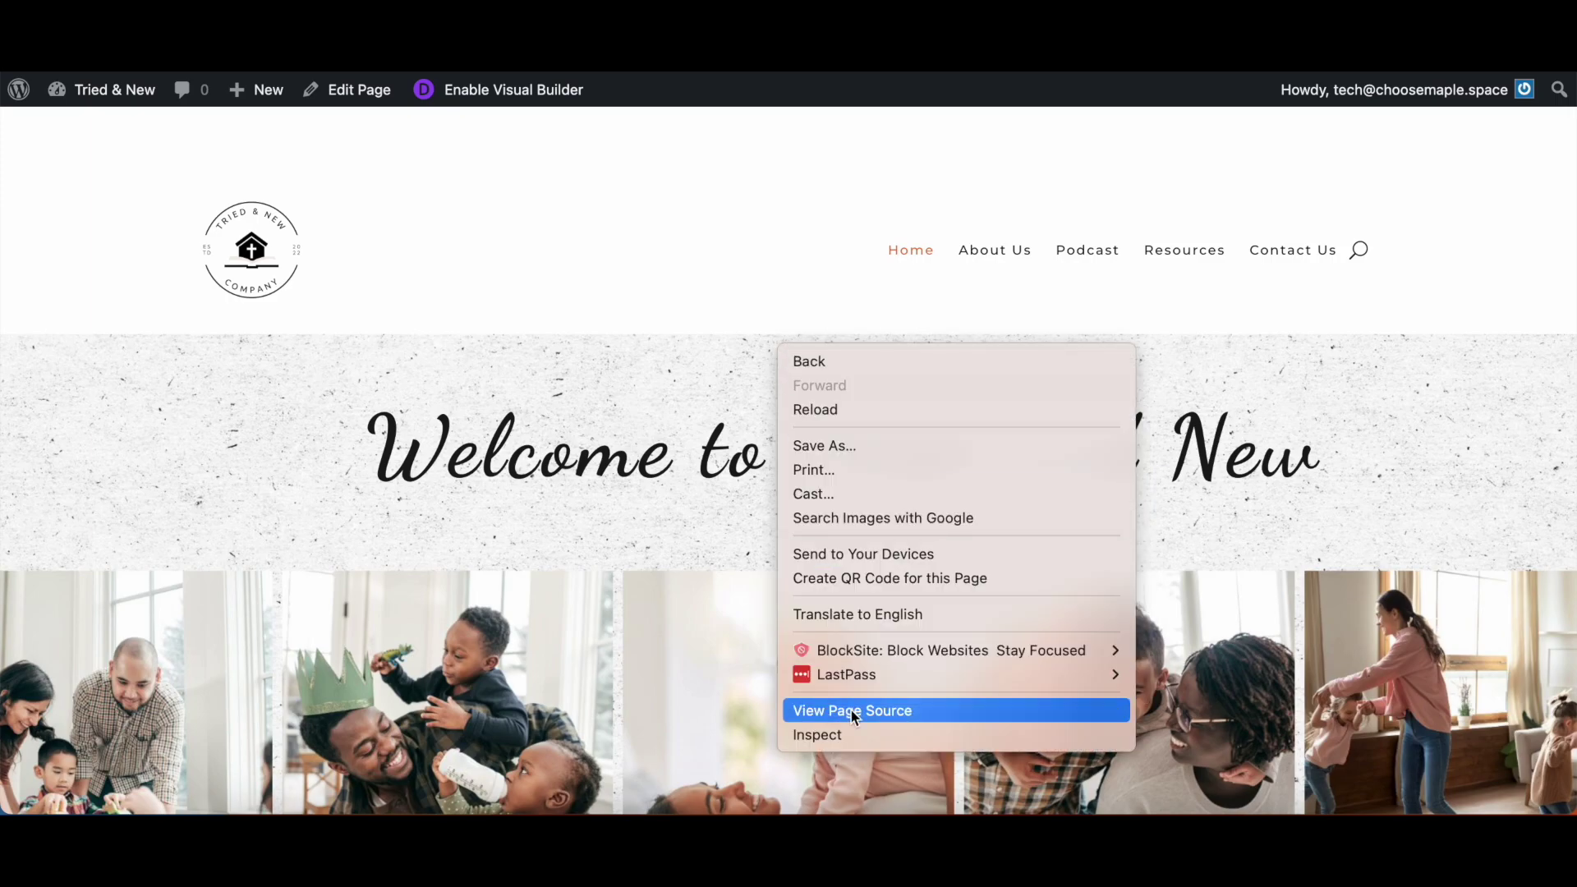
left_click(840, 732)
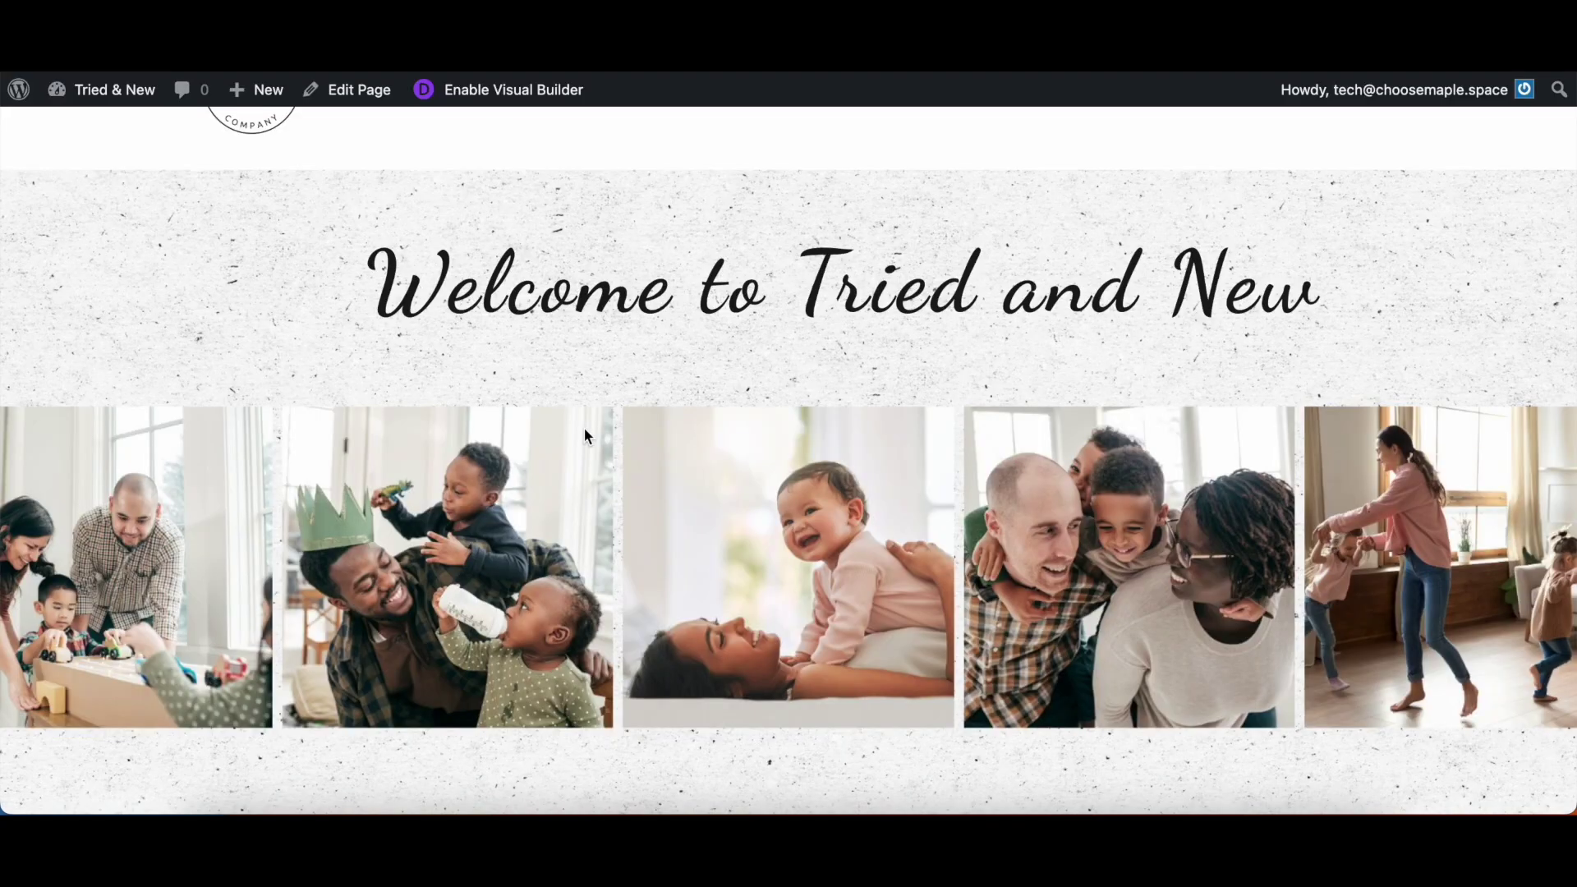
right_click(754, 348)
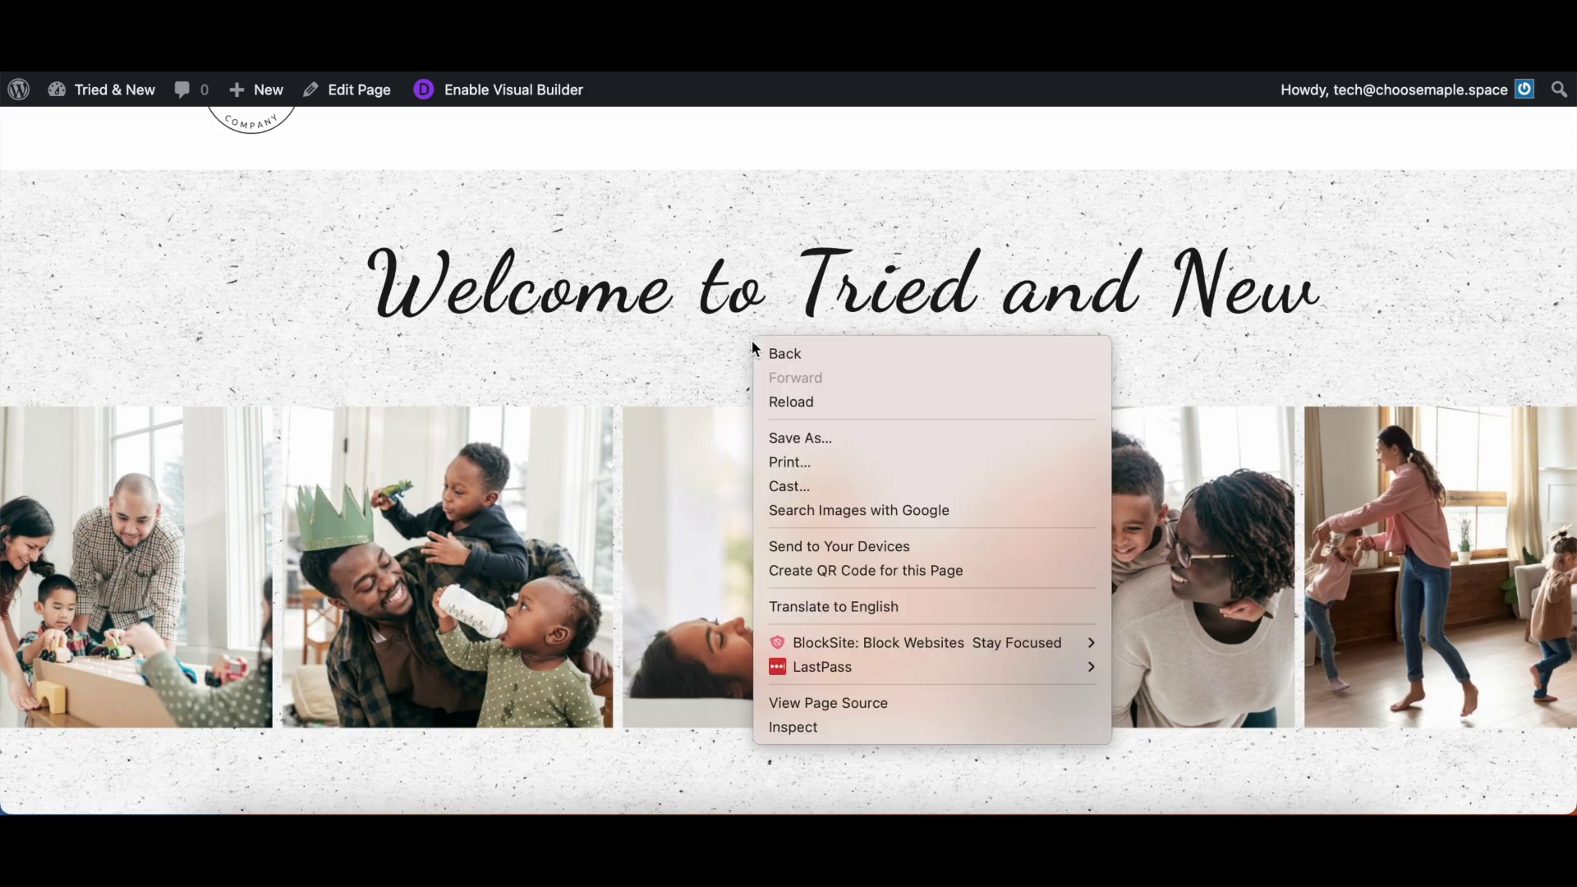
Open Chrome DevTools and widen the responsive viewport to 2127px
left_click(801, 727)
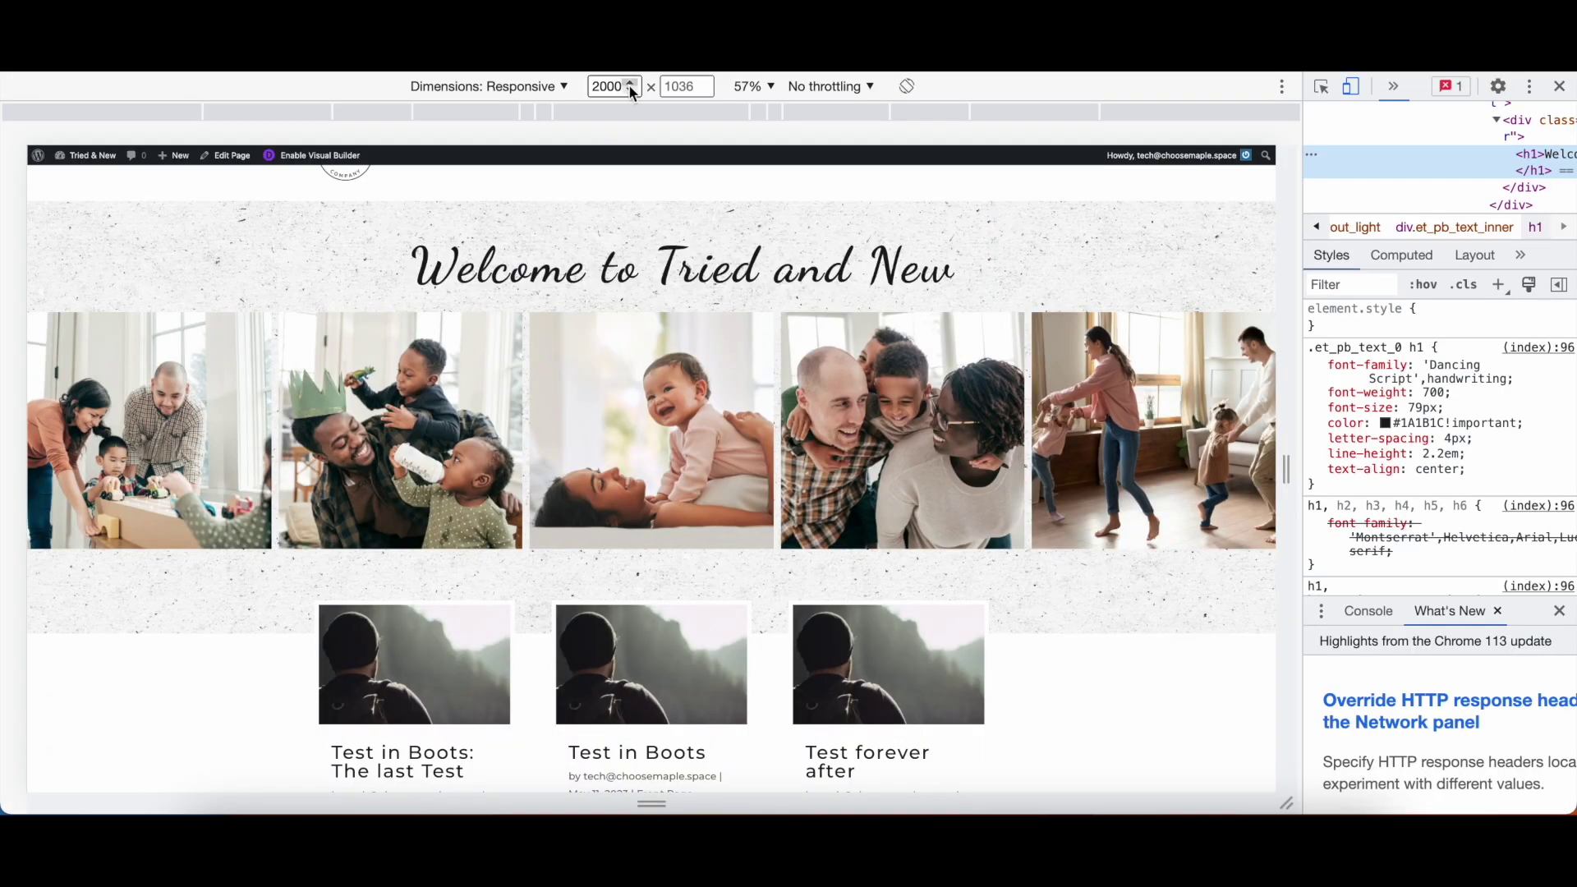
left_click(630, 83)
left_click_drag(630, 83, 631, 83)
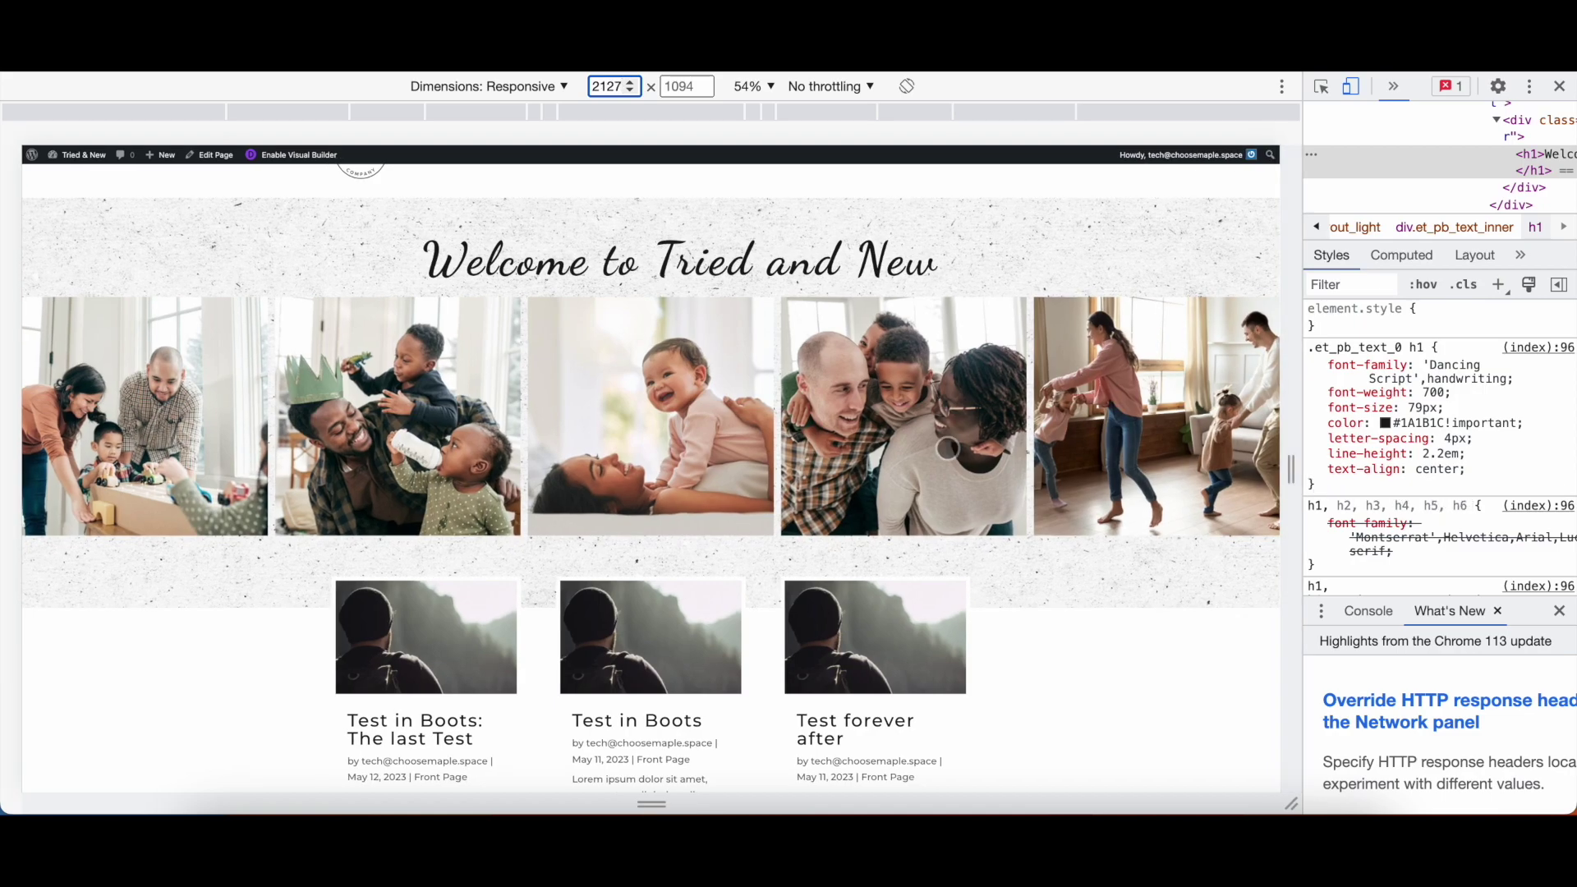
Review the homepage at 2127px, then close DevTools and re-enable the Visual Builder
scroll(947, 448, "down", 5)
scroll(947, 449, "up", 2)
scroll(947, 449, "up", 3)
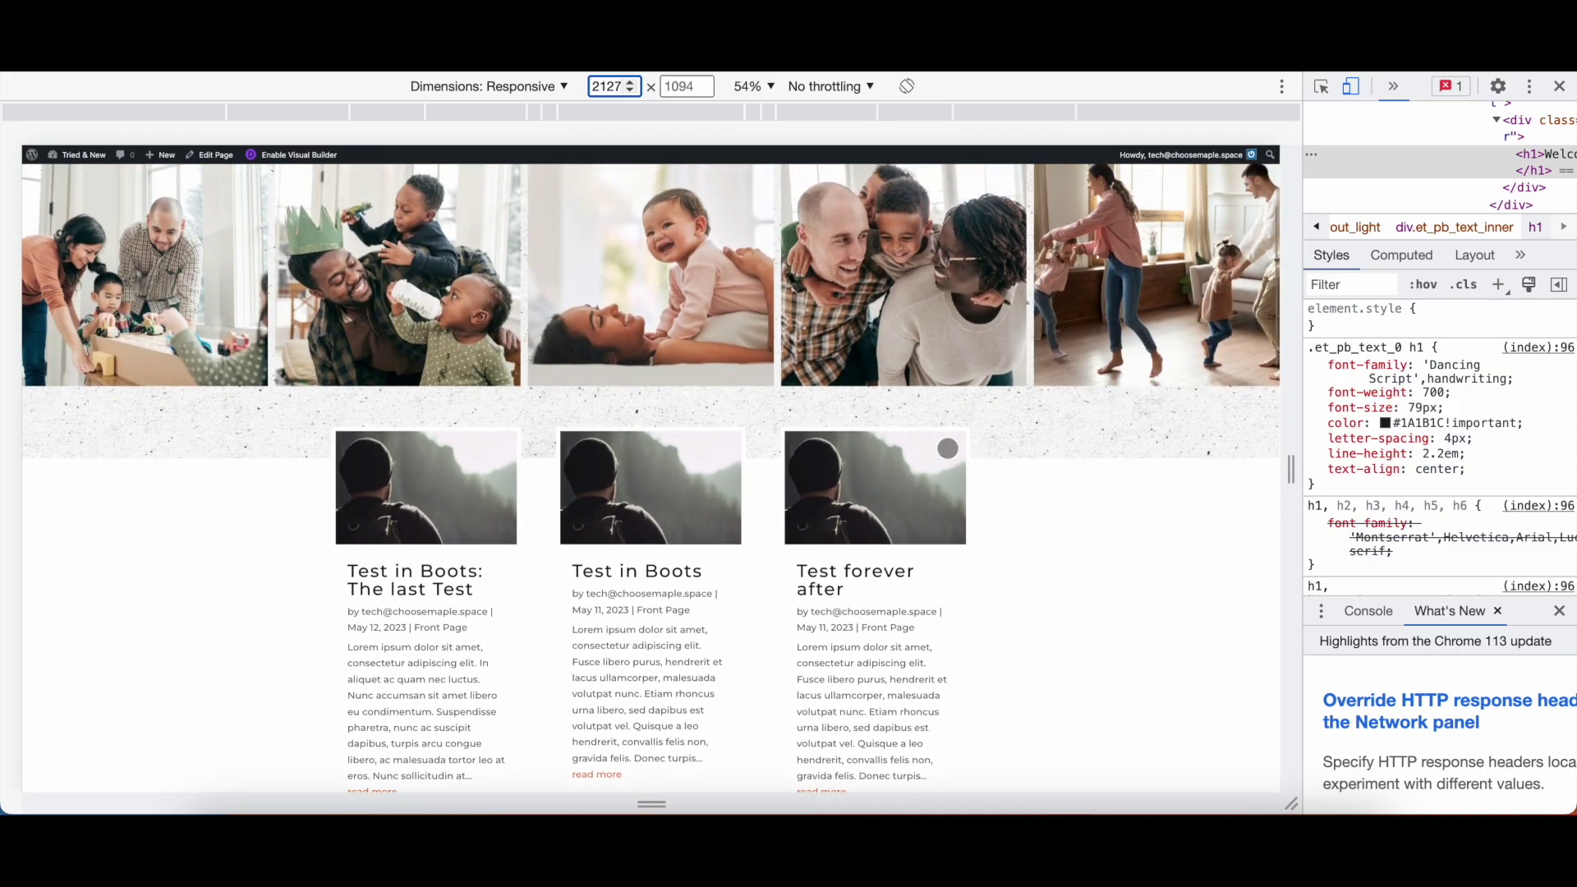
scroll(947, 448, "down", 1)
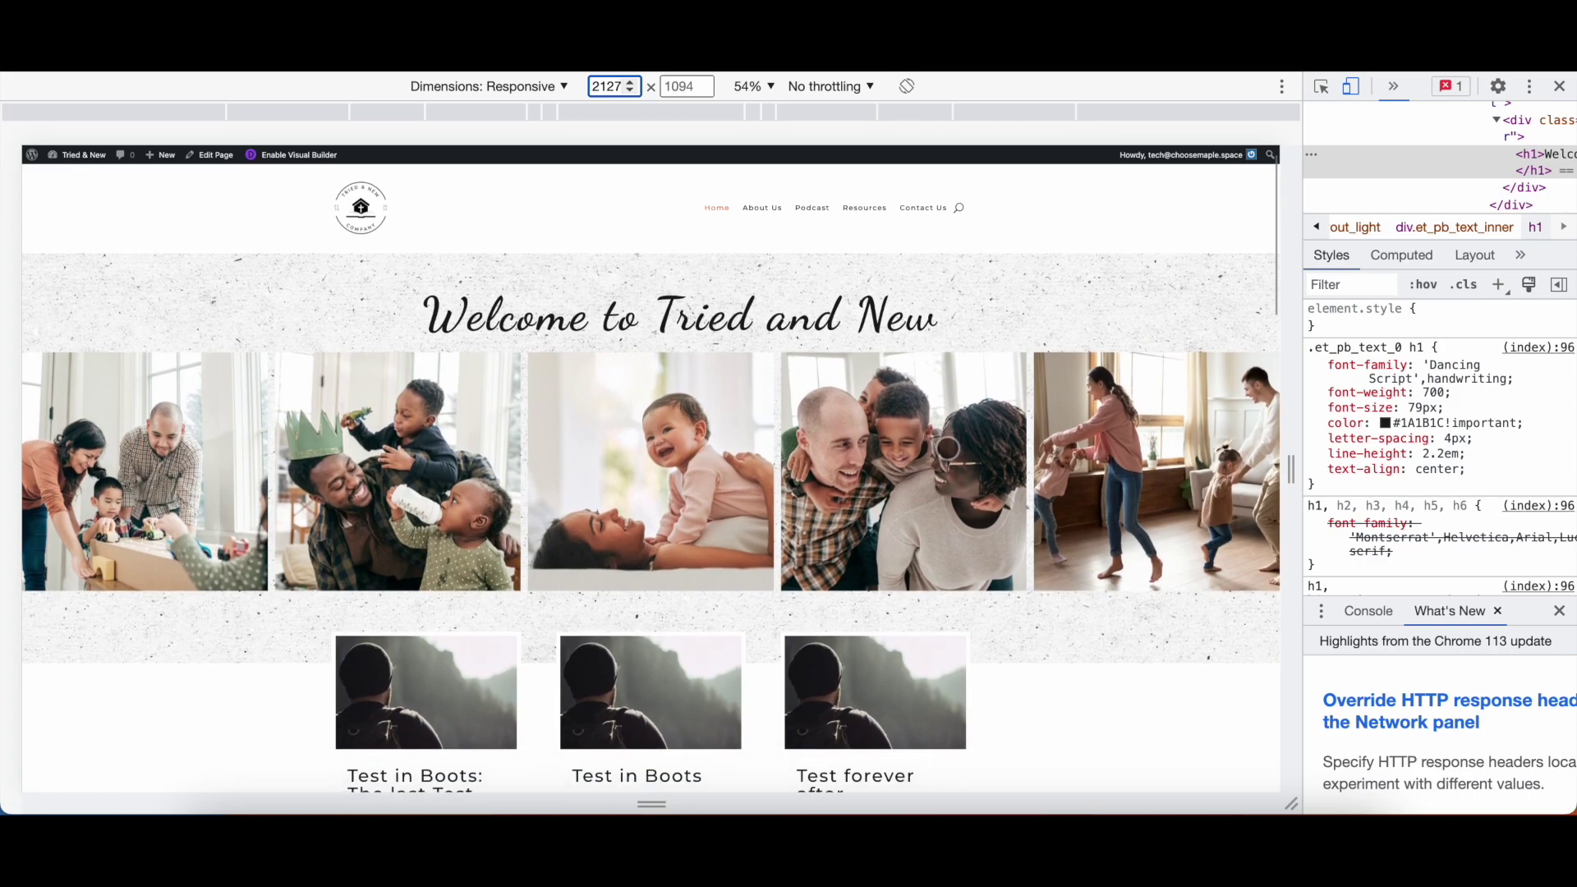
scroll(947, 448, "up", 1)
scroll(947, 444, "down", 2)
scroll(947, 448, "down", 10)
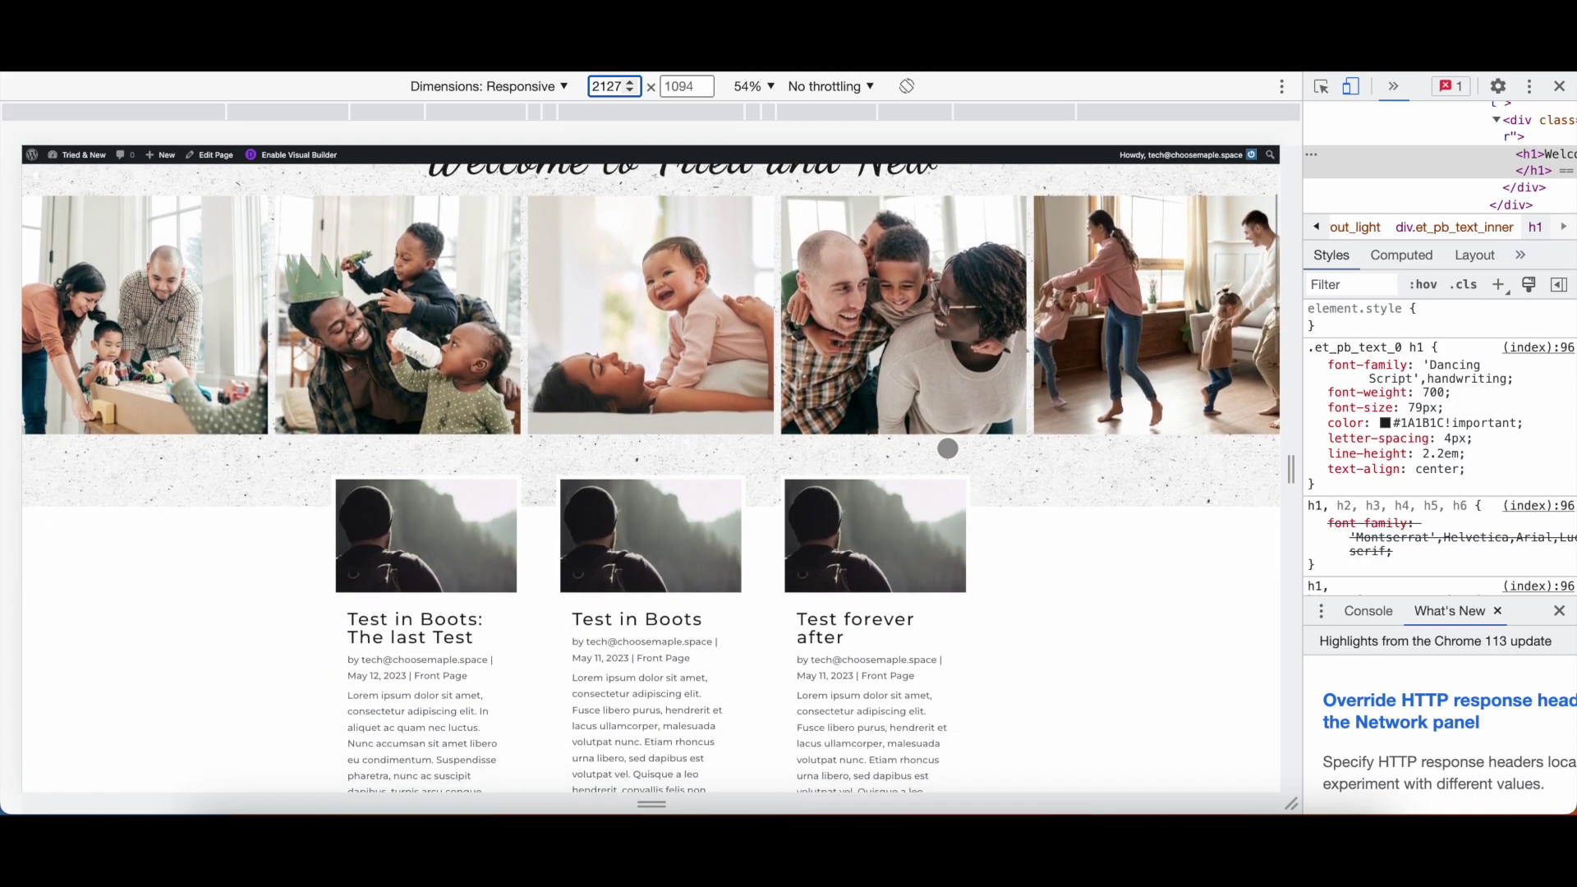
scroll(947, 448, "down", 5)
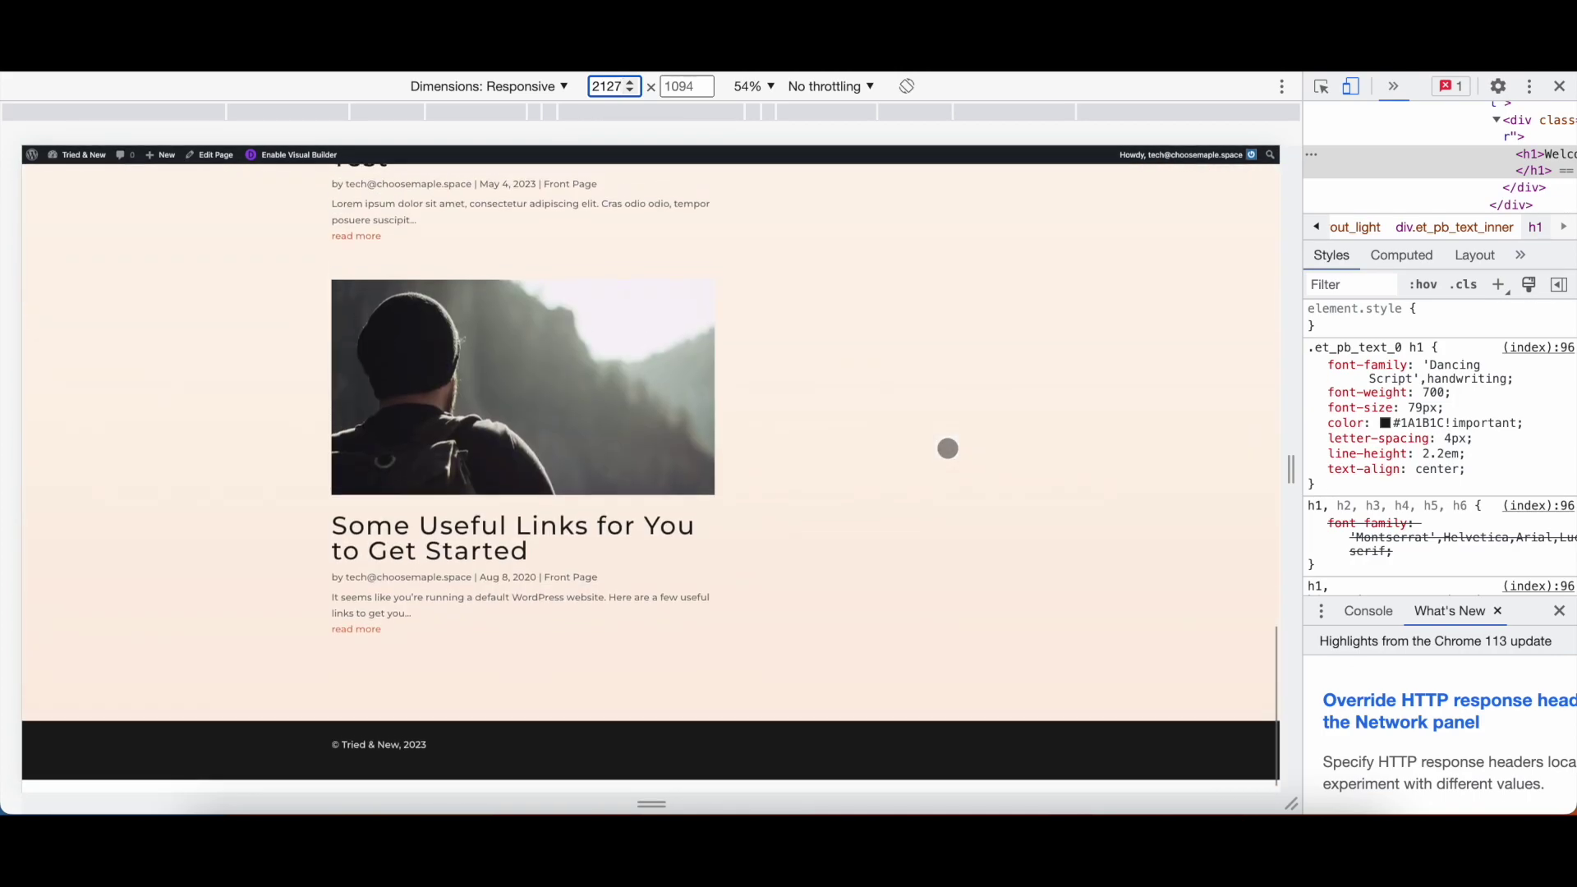
left_click(1560, 86)
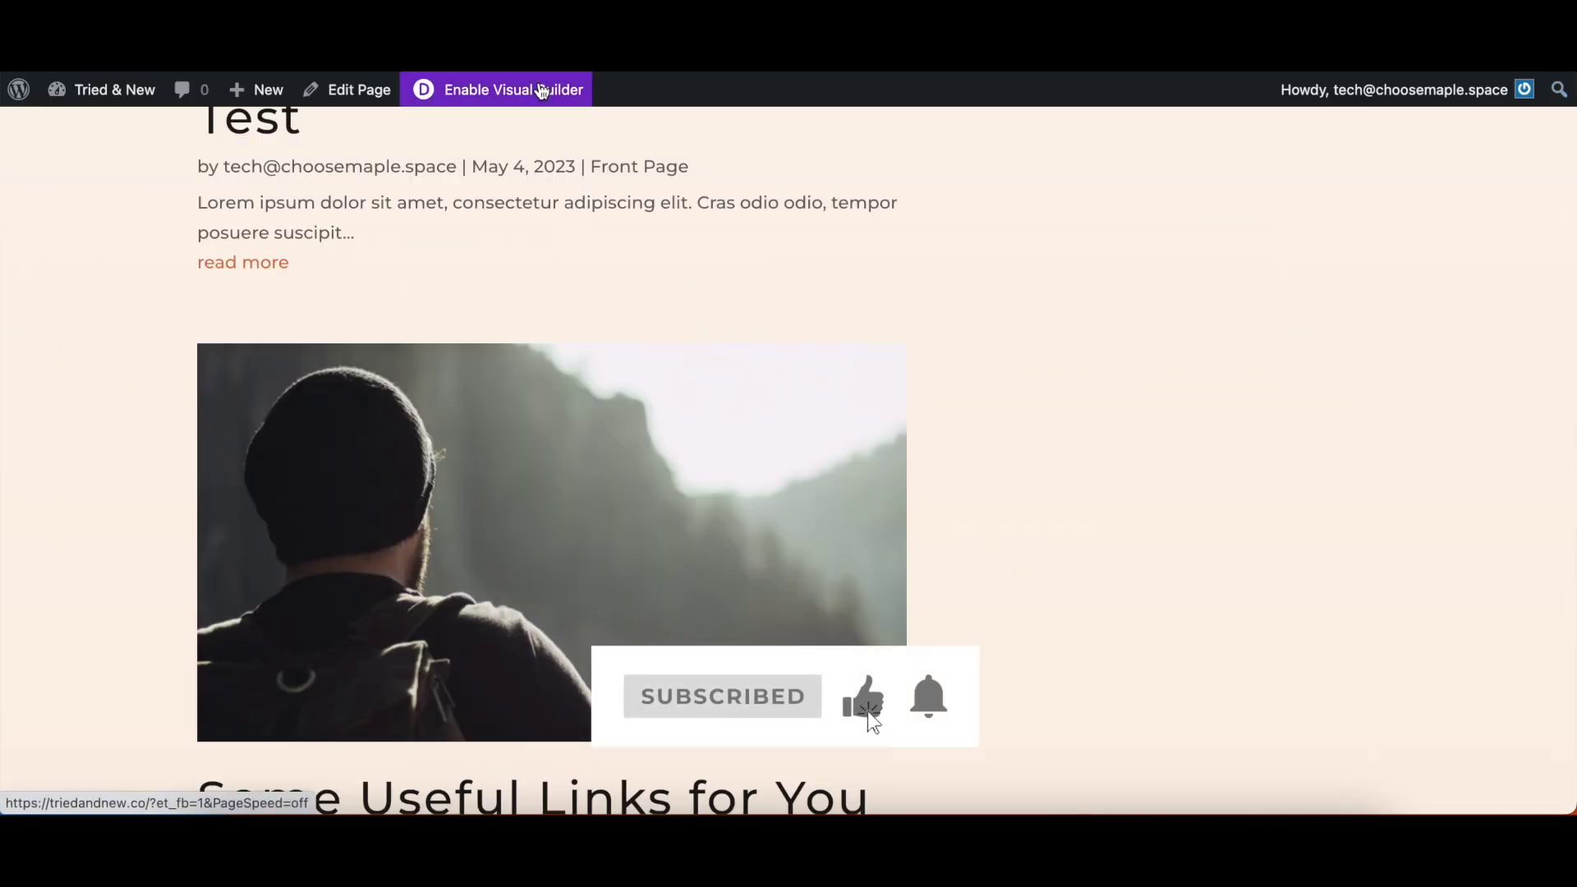
left_click(541, 91)
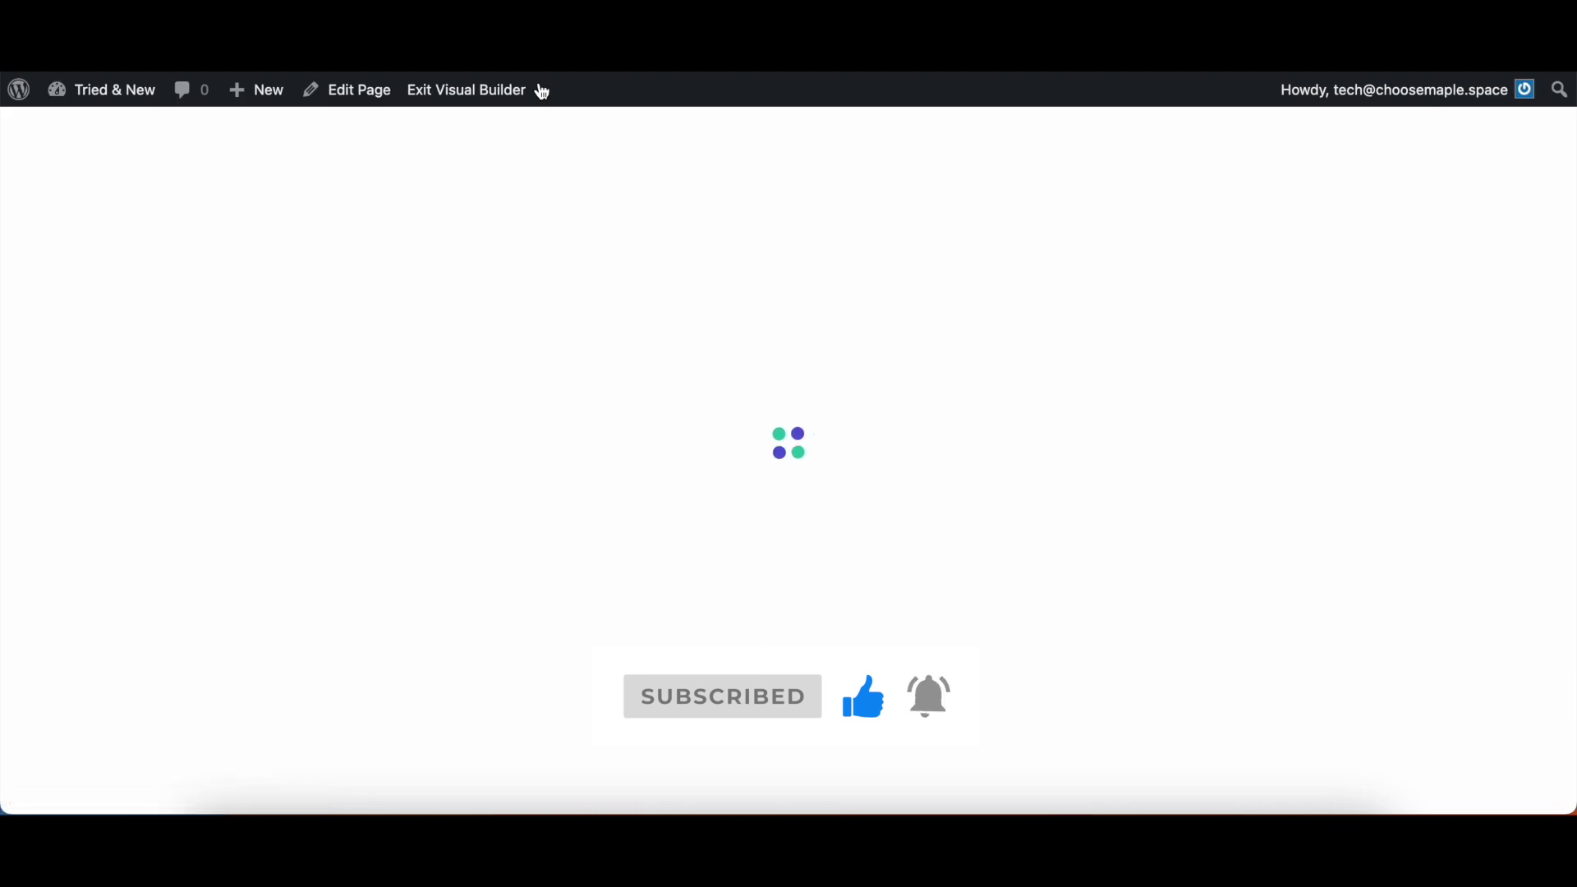